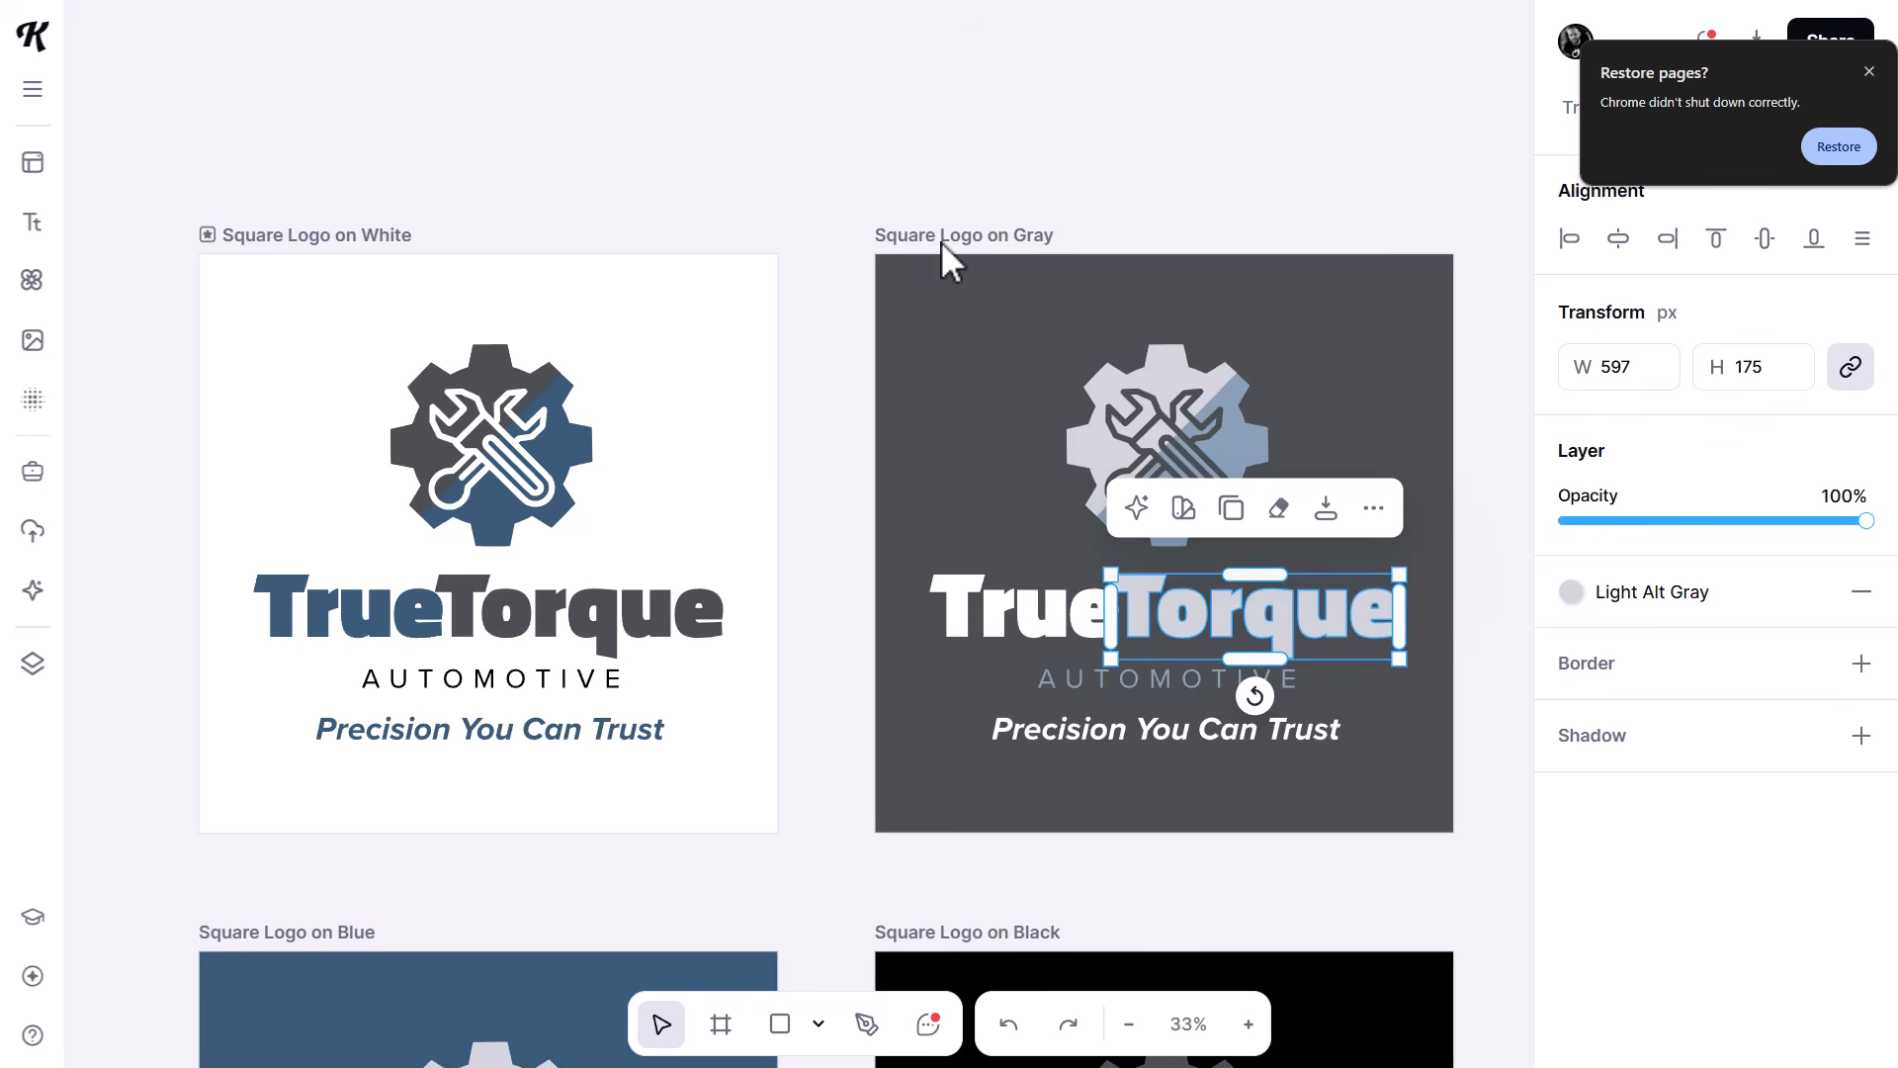
left_click(959, 235)
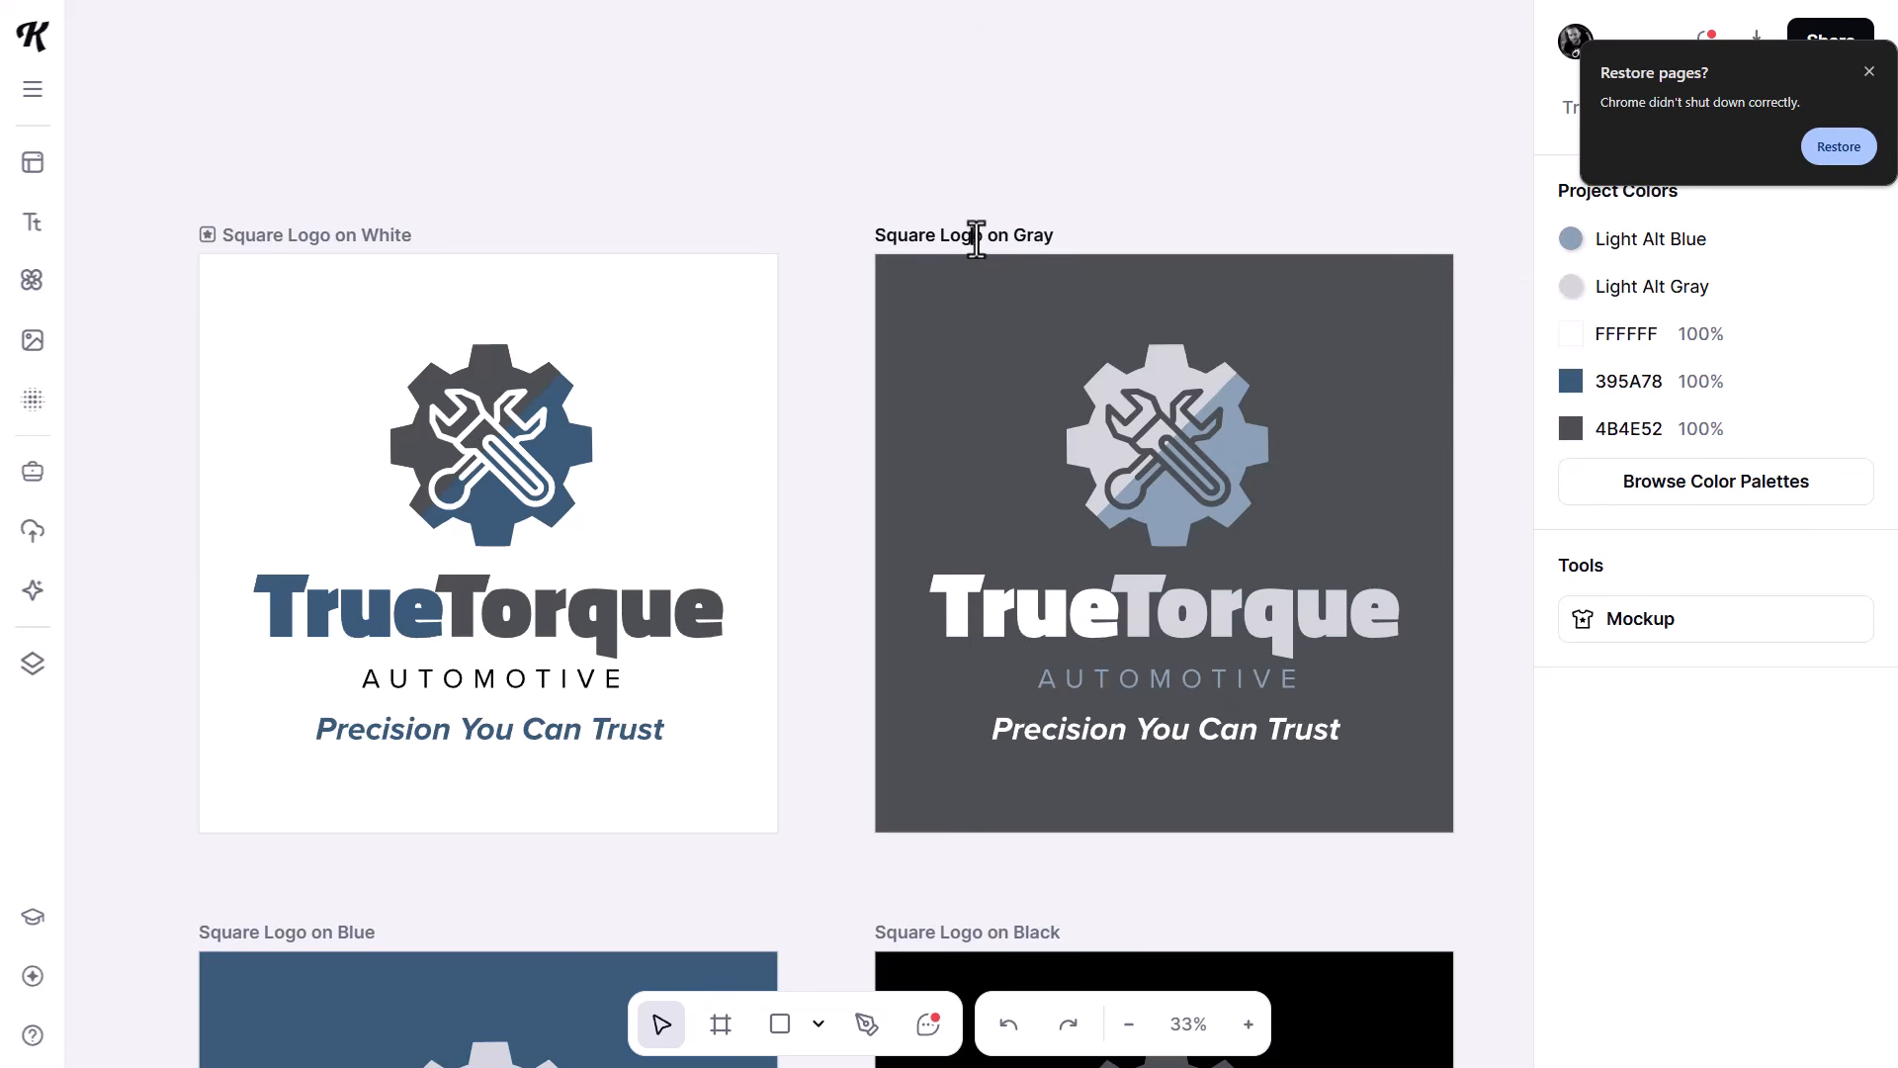
key("BackSpace")
key("BackSpace")
key("BackSpace")
key("BackSpace")
left_click(1110, 154)
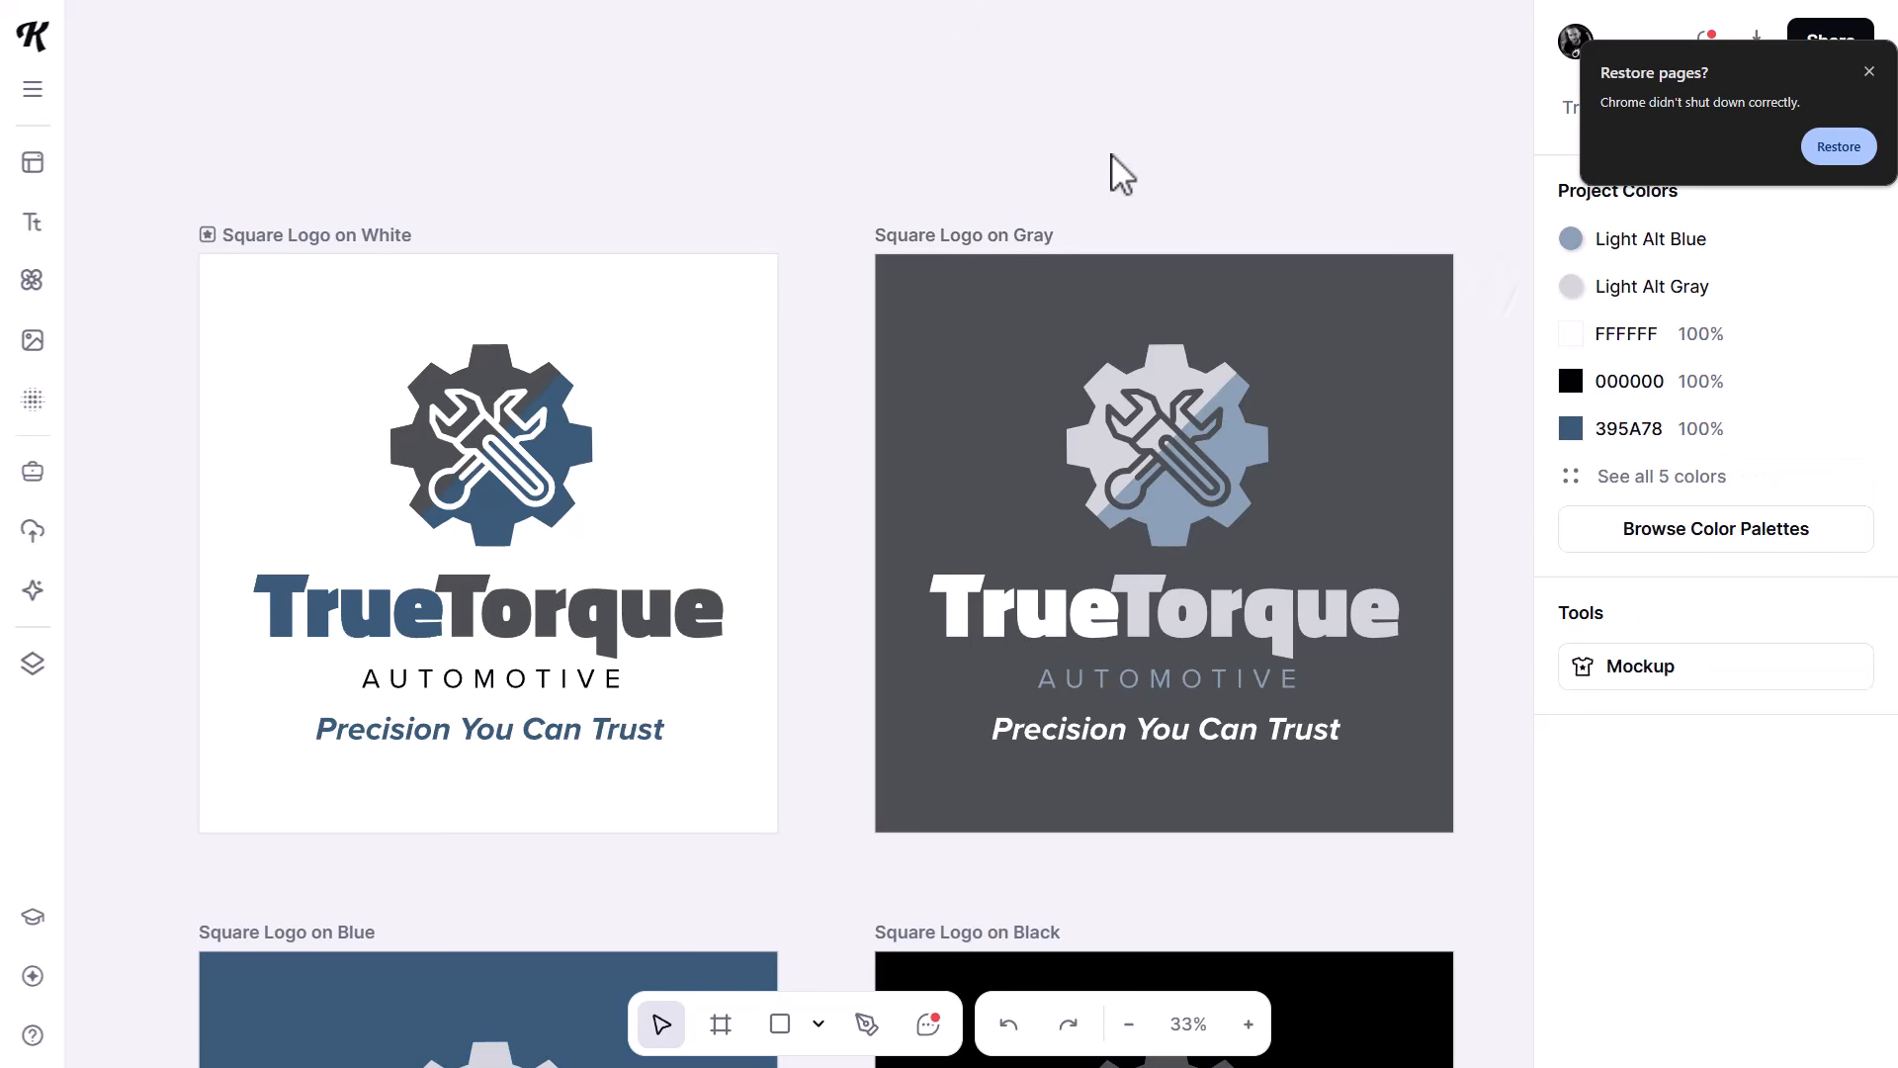
- Export all 20 artboards as PNG at 300 dpi with the background removed, saving the zip archive in the True Torque folder
scroll(867, 217, "down", 5)
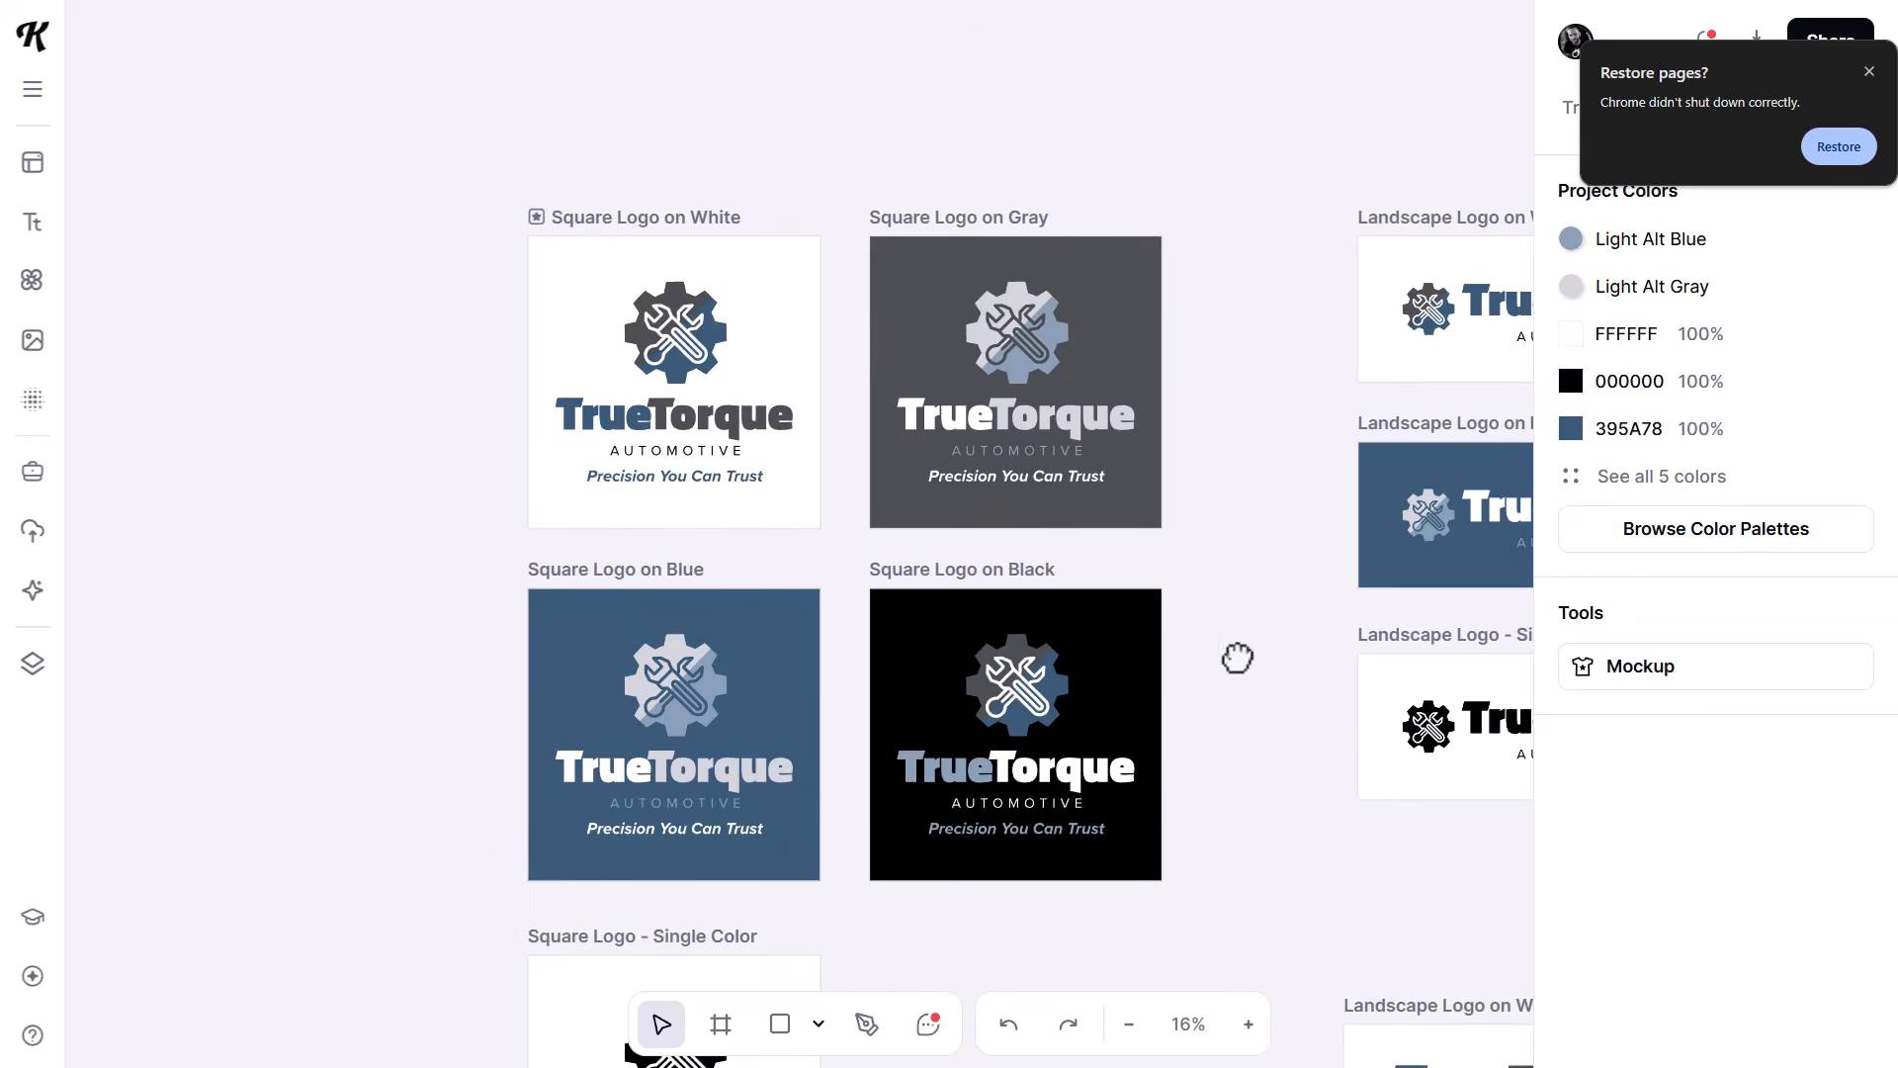
left_click_drag(1237, 657, 516, 617)
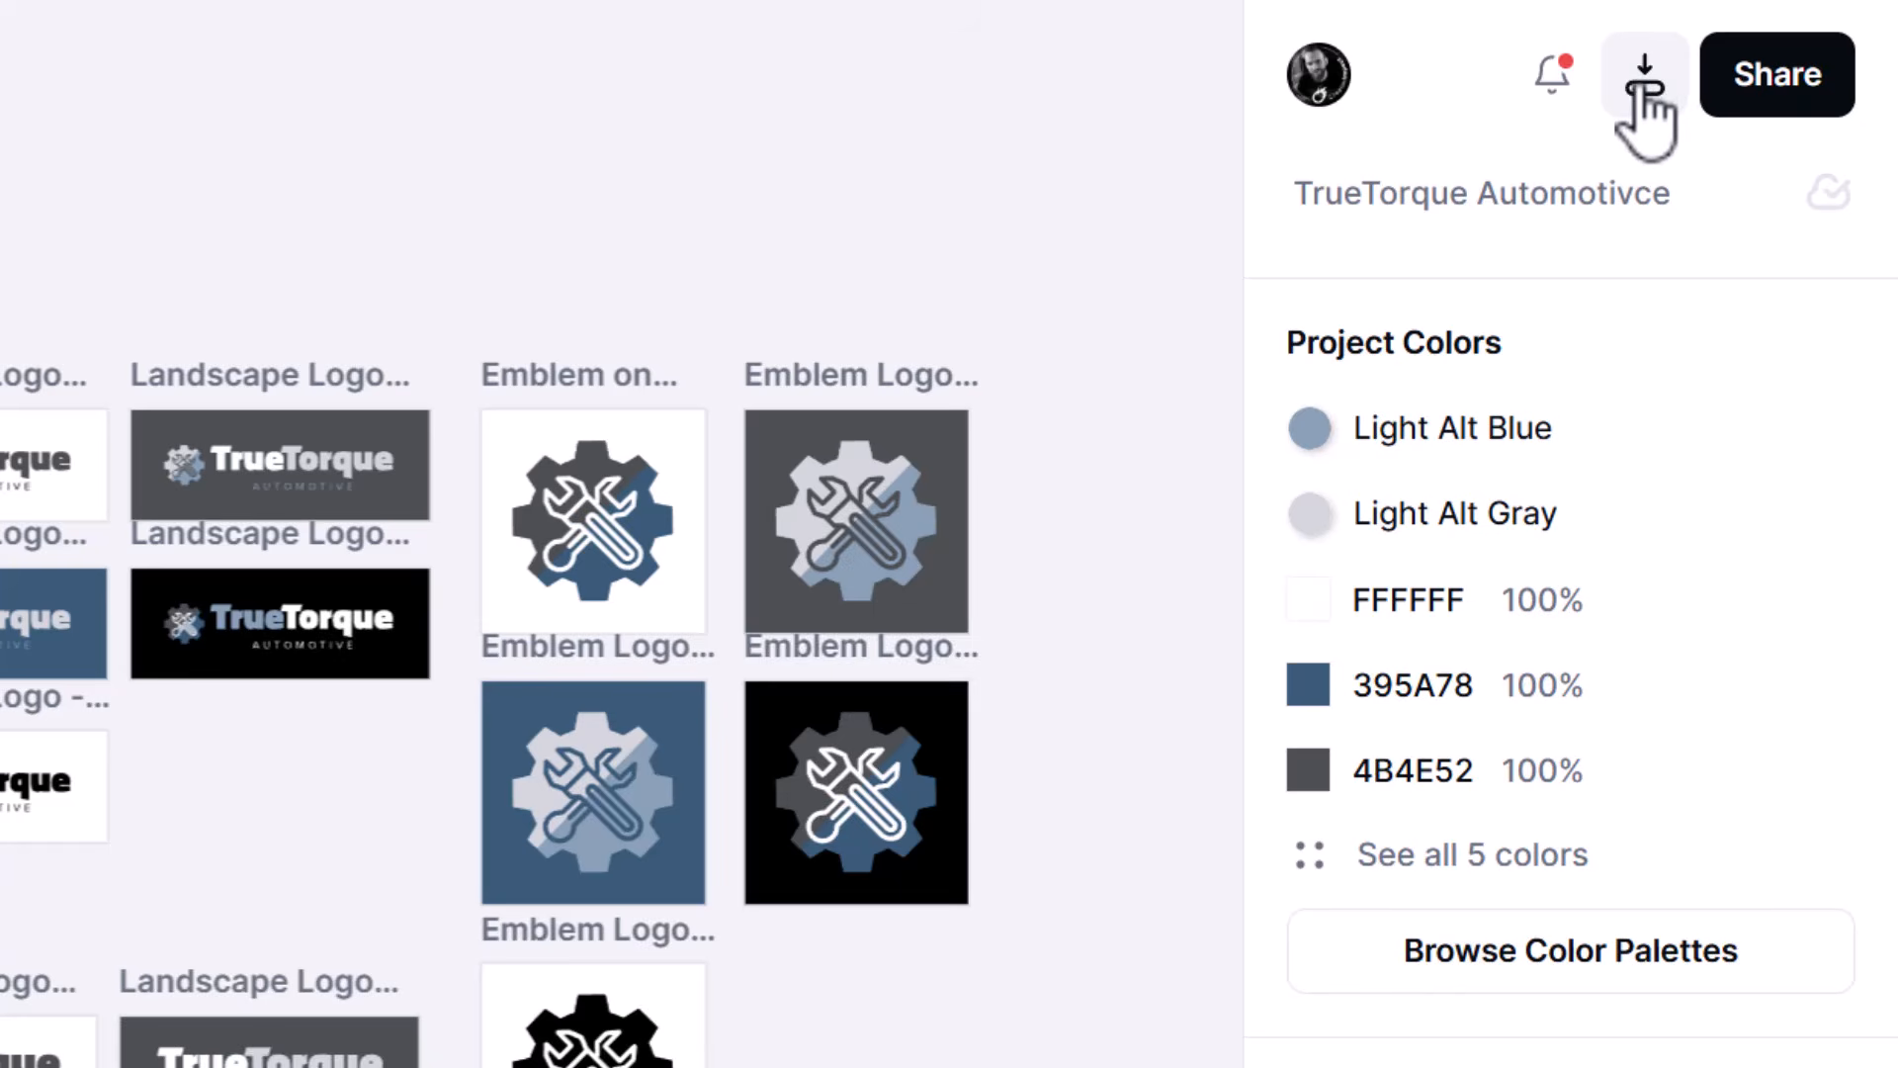
left_click(1643, 87)
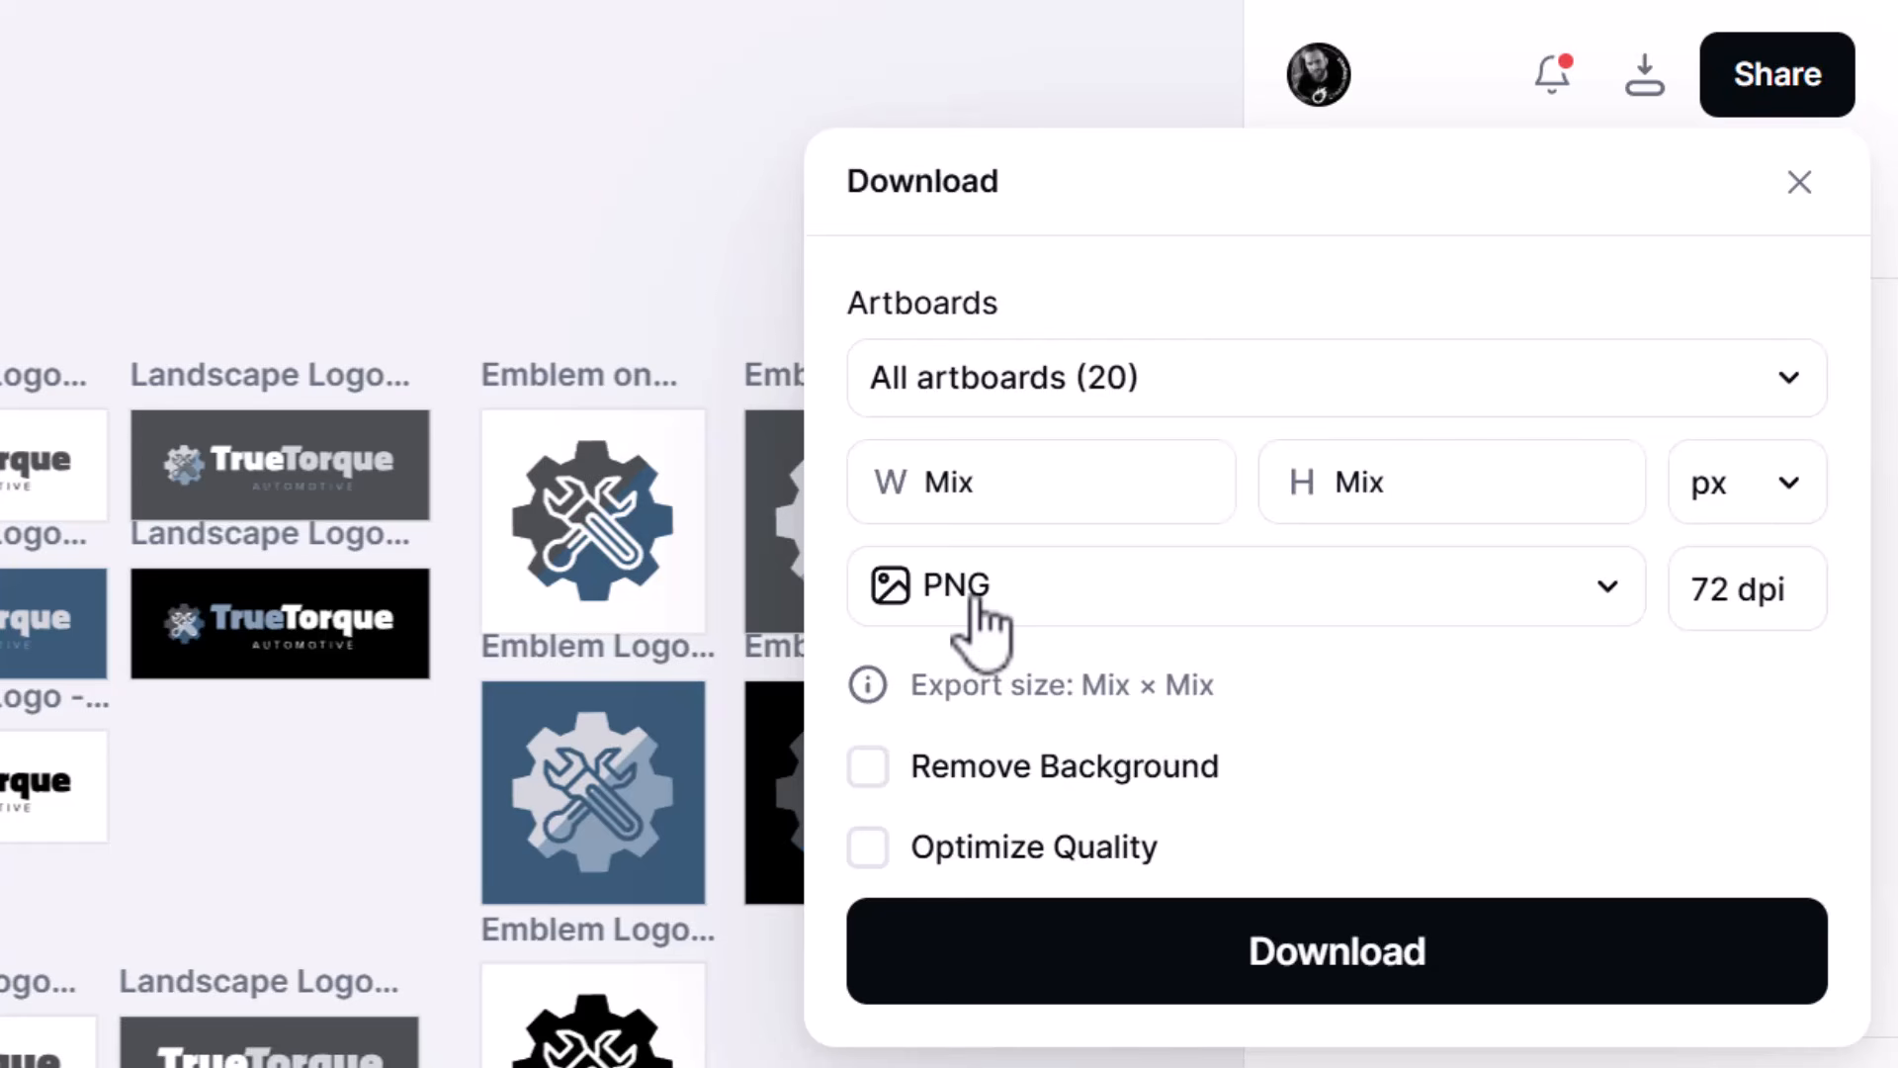
left_click(871, 768)
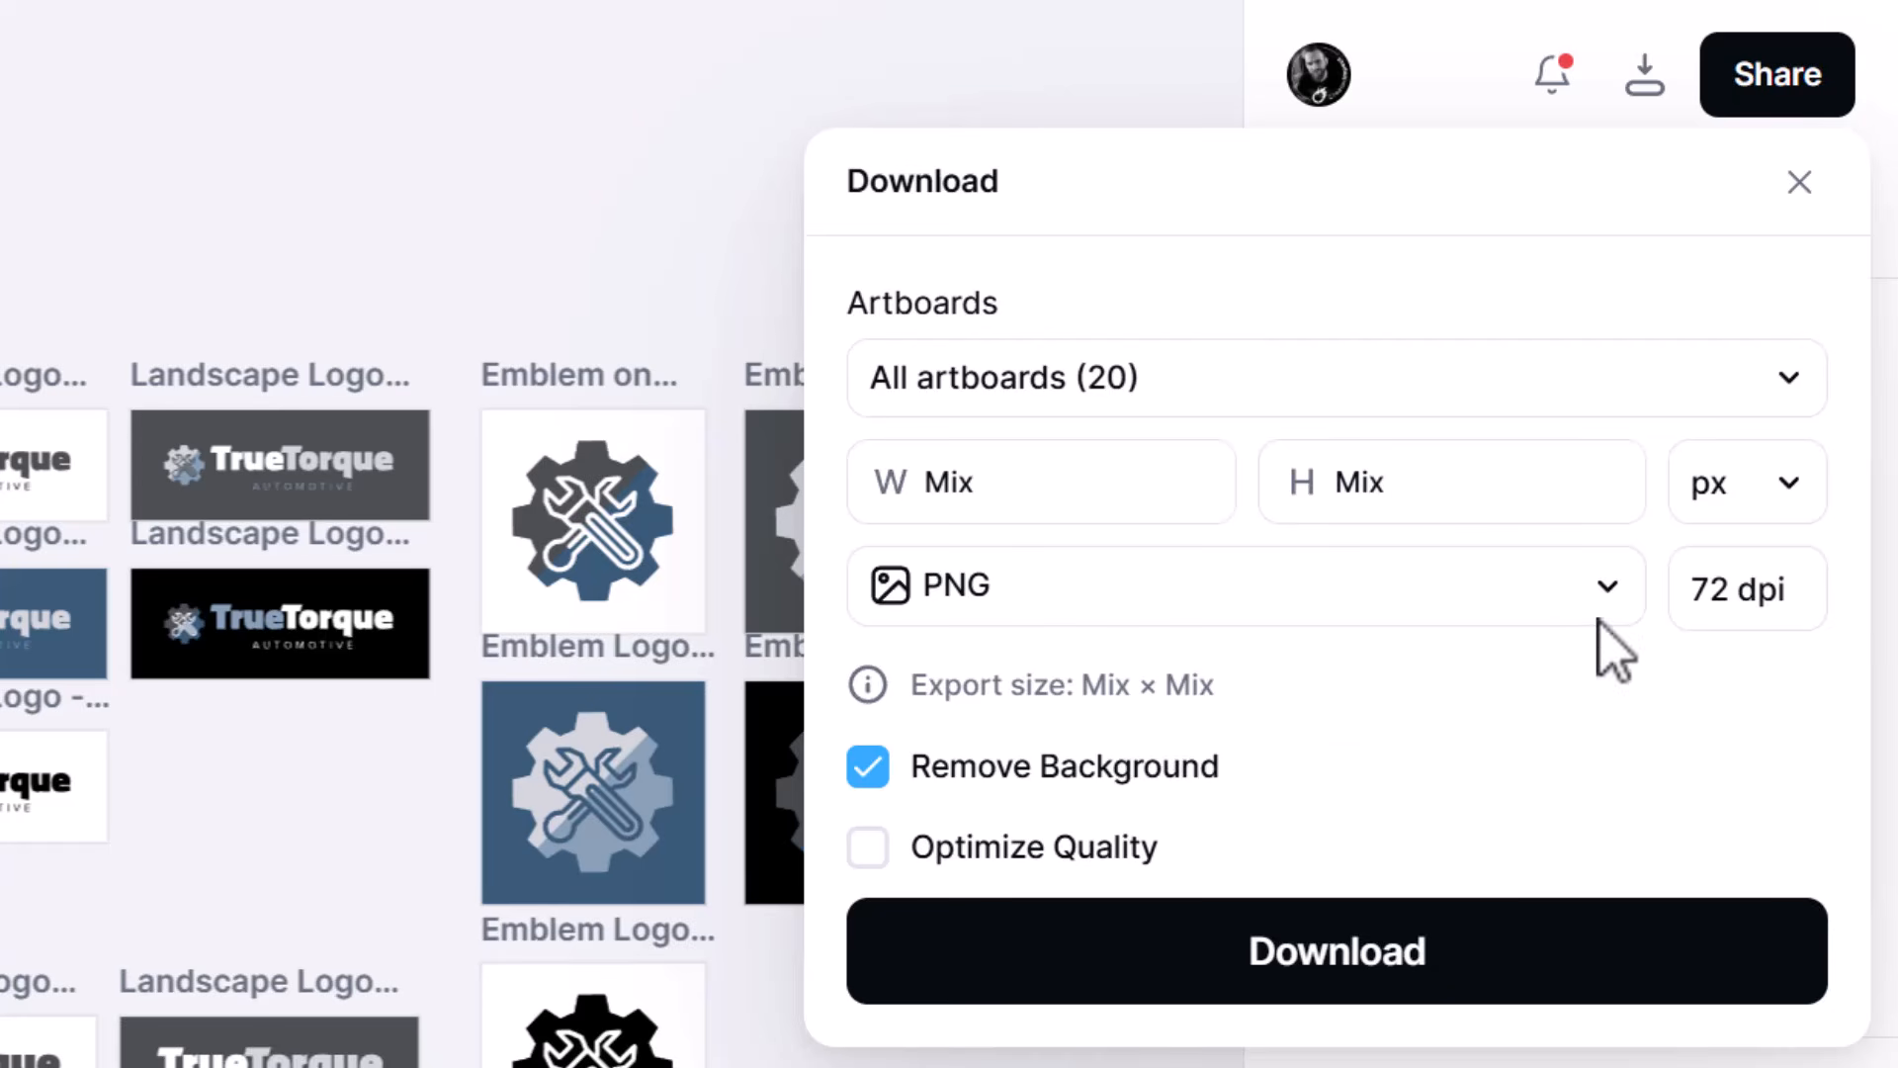
left_click(1721, 591)
type("300")
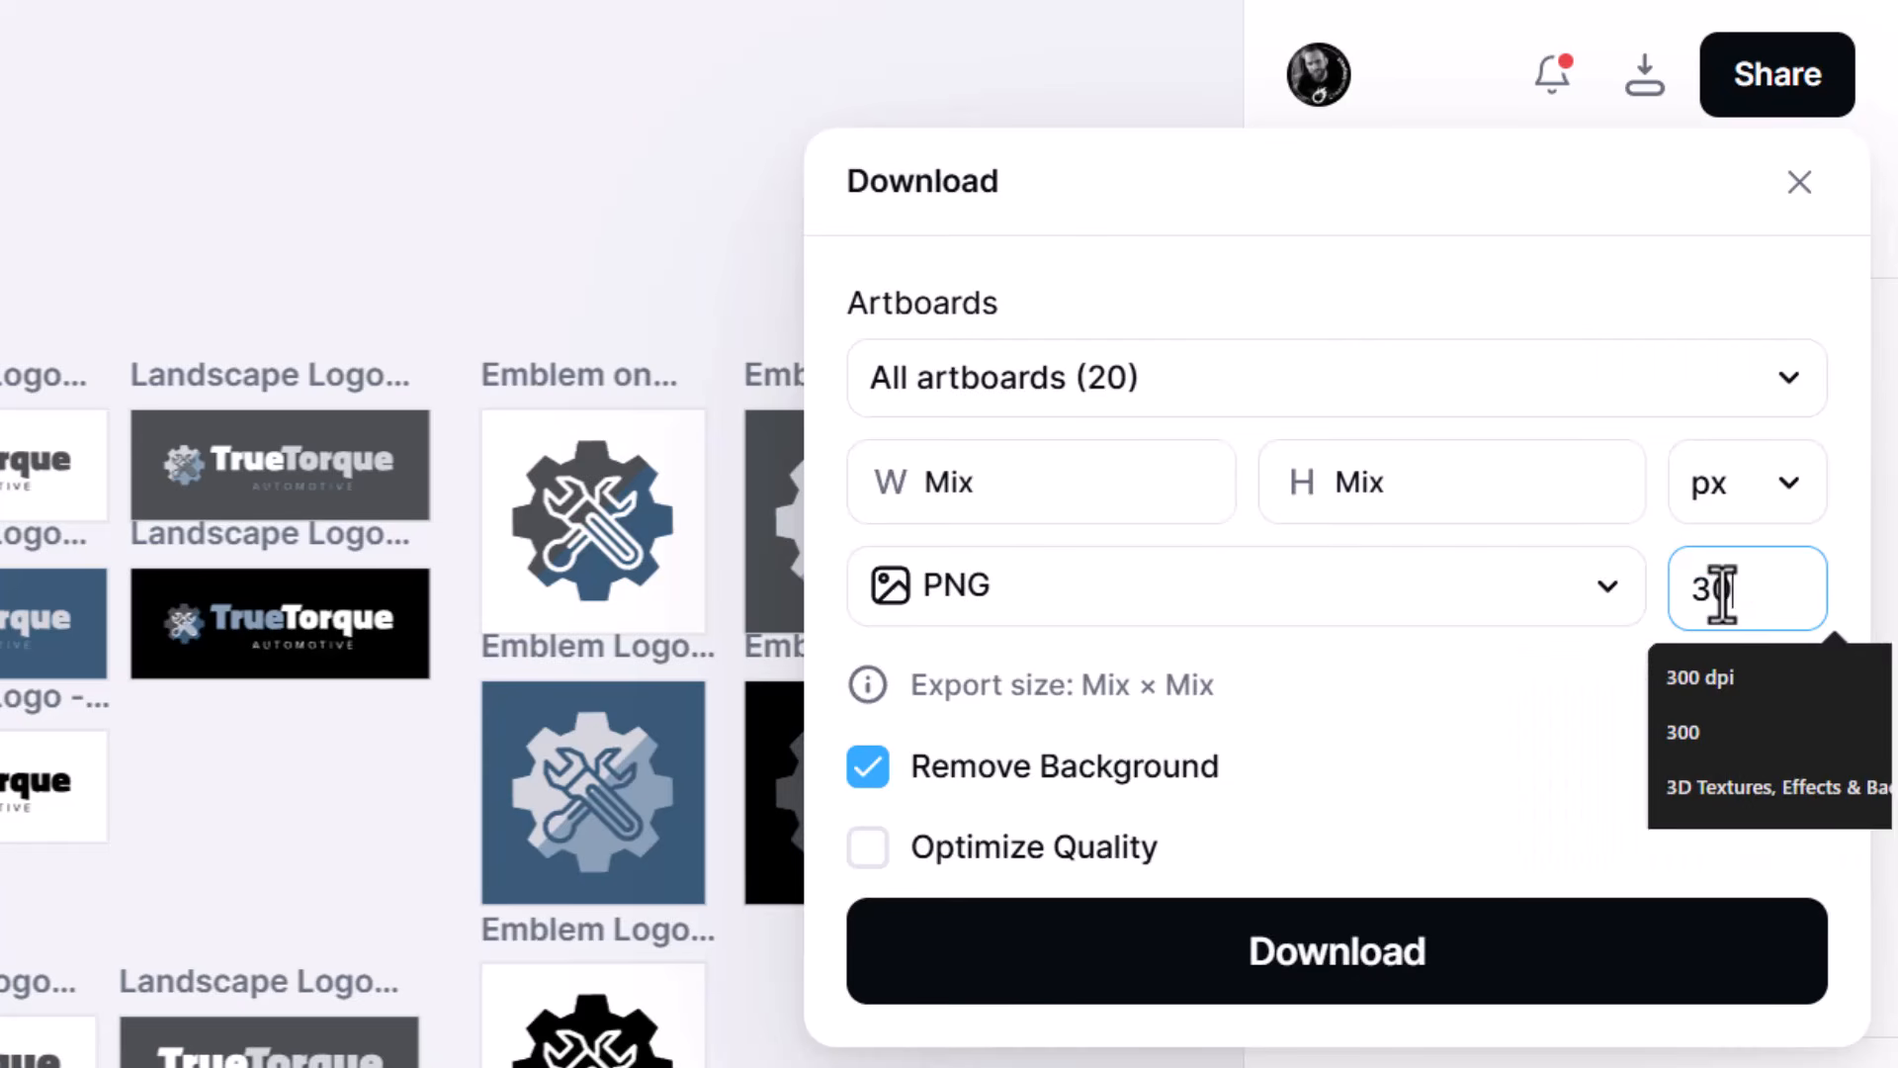
left_click(1717, 692)
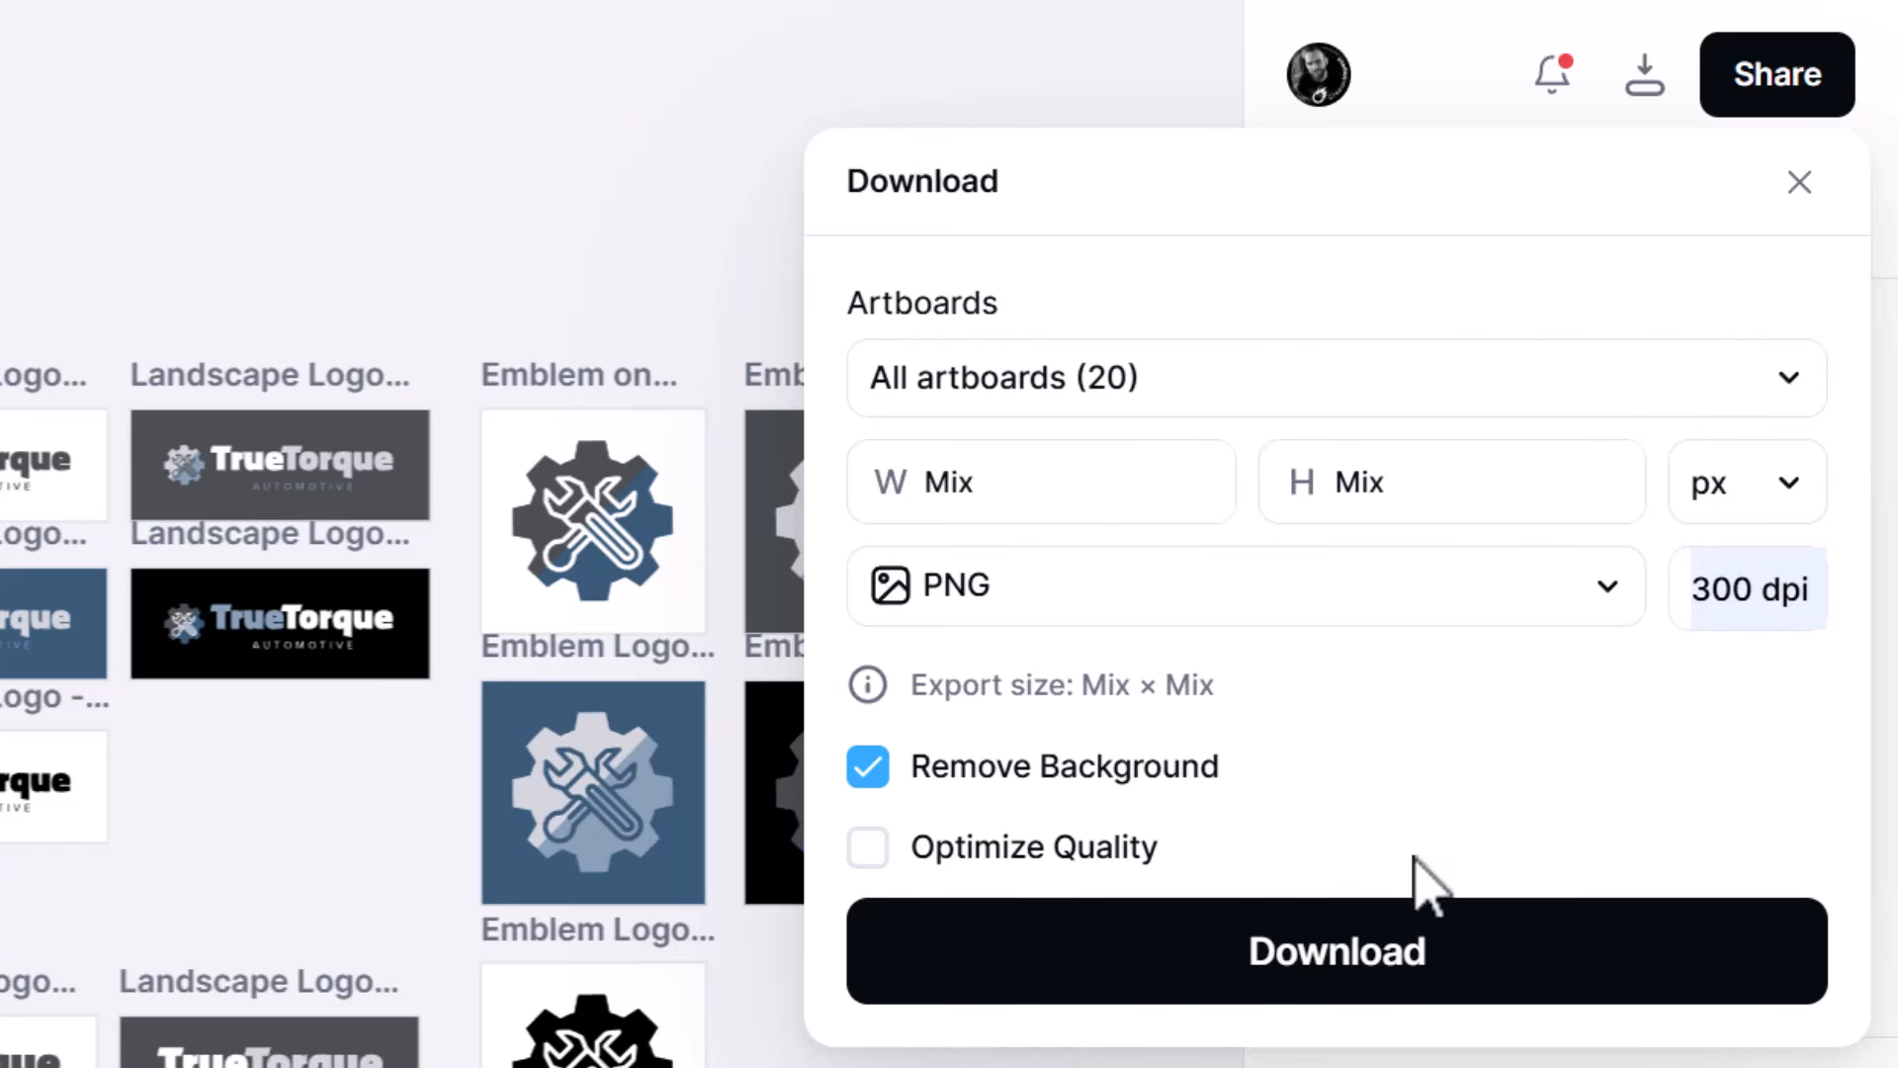
left_click(1328, 964)
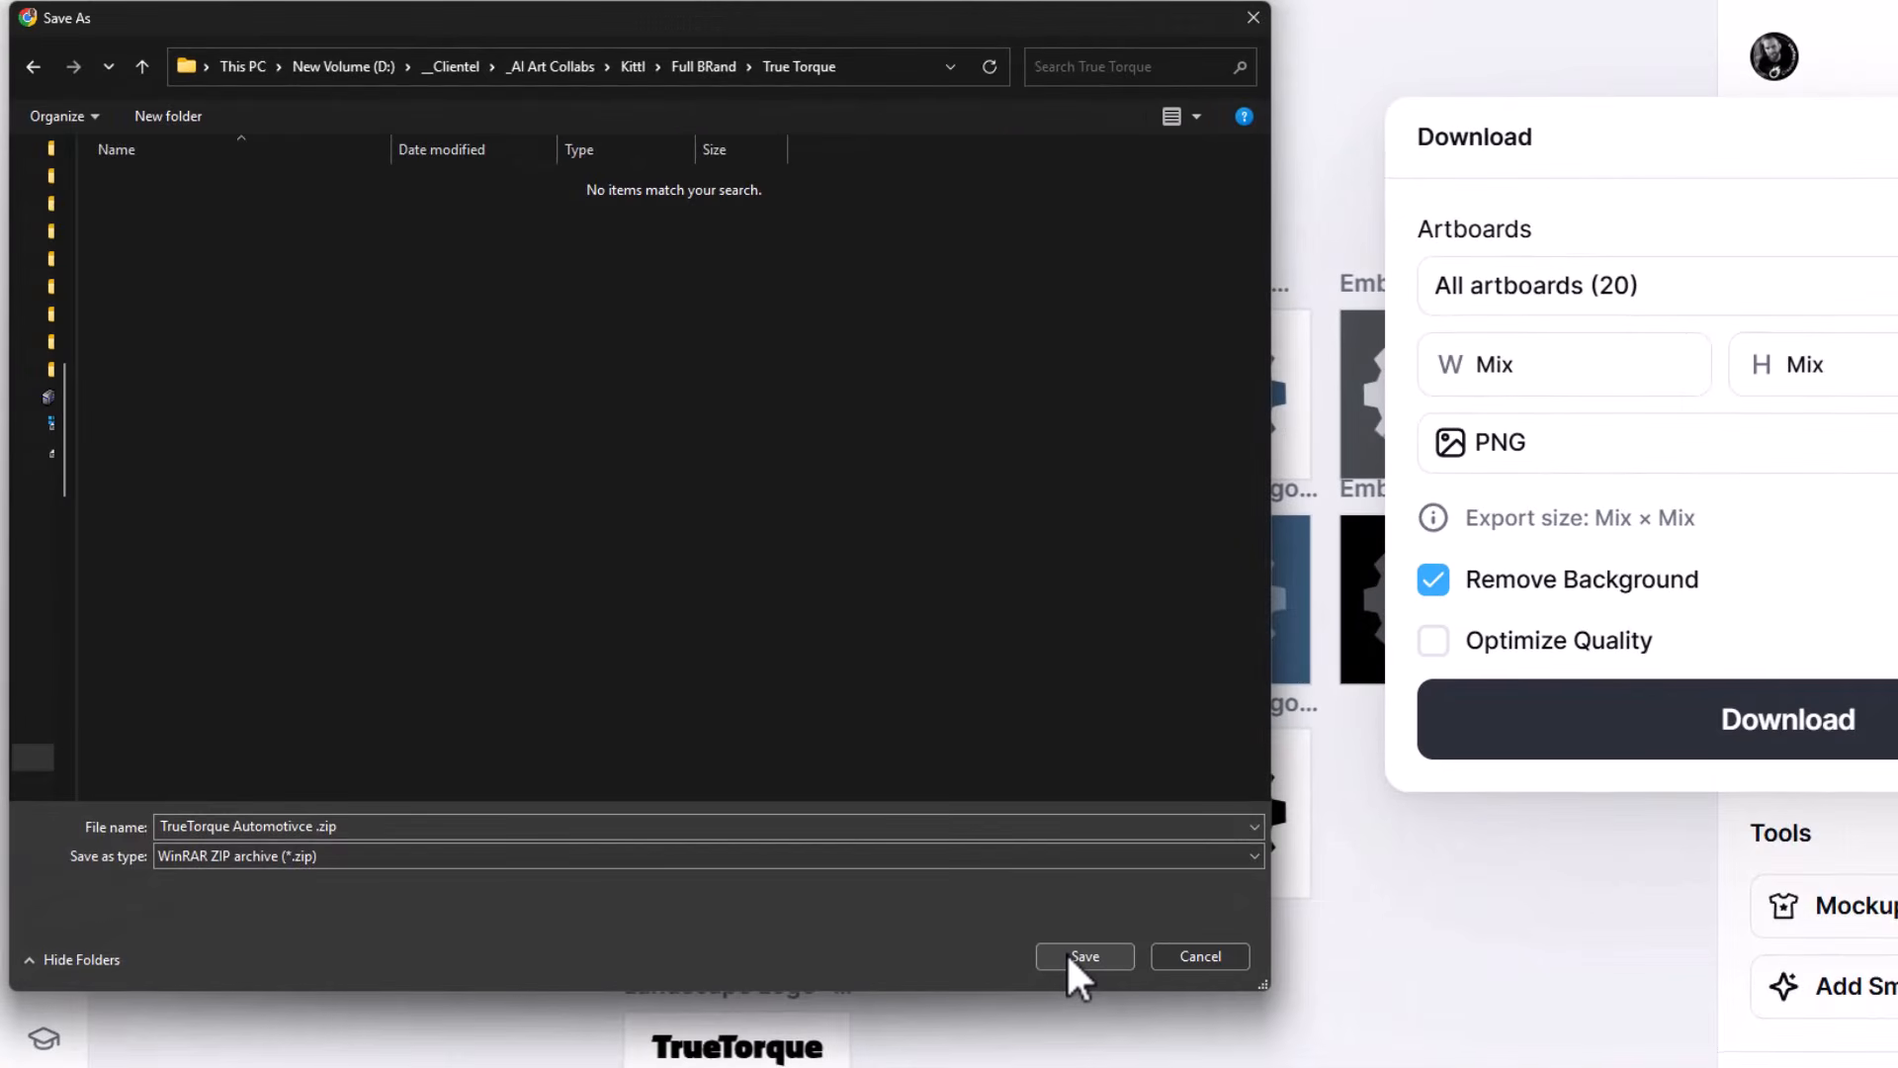
left_click(1070, 956)
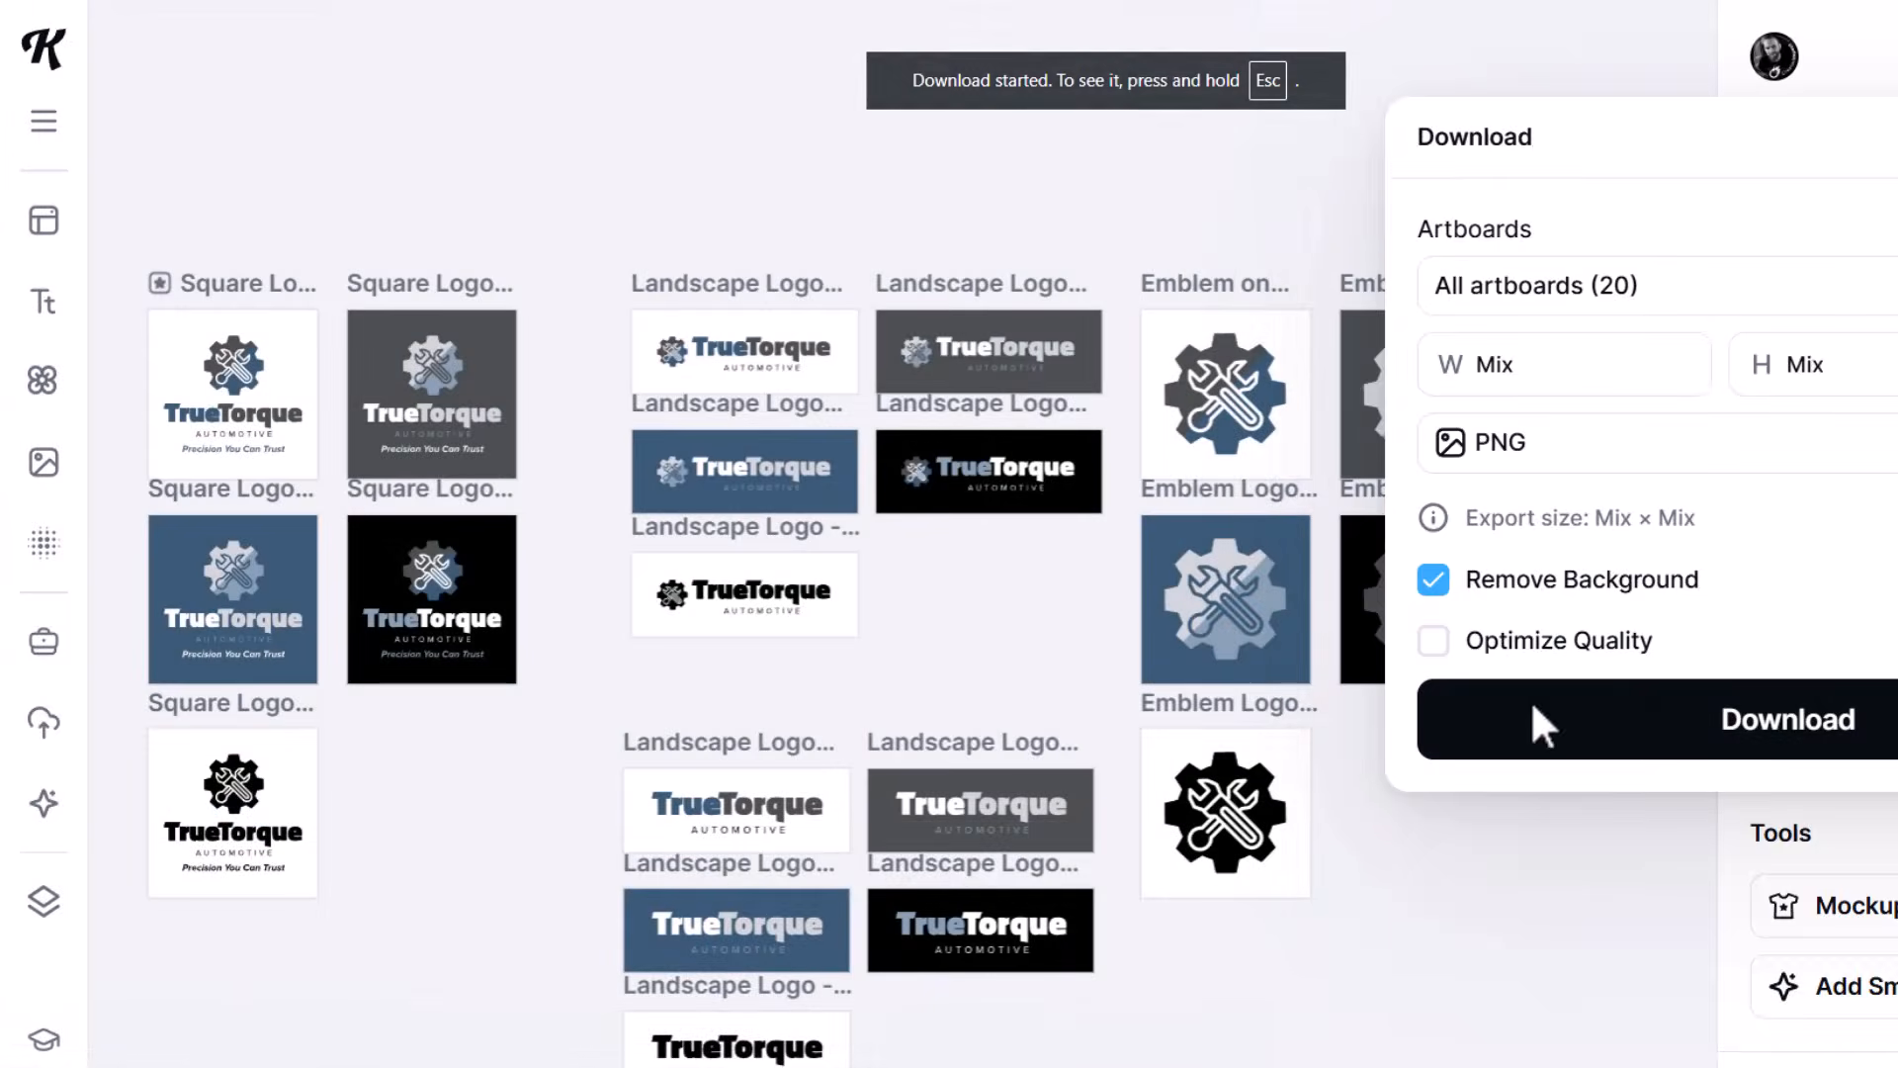
- Export all artboards as separate PDFs with the background removed, naming the archive "TrueTorque Automotivce PDF Transparent.zip"
left_click(1562, 442)
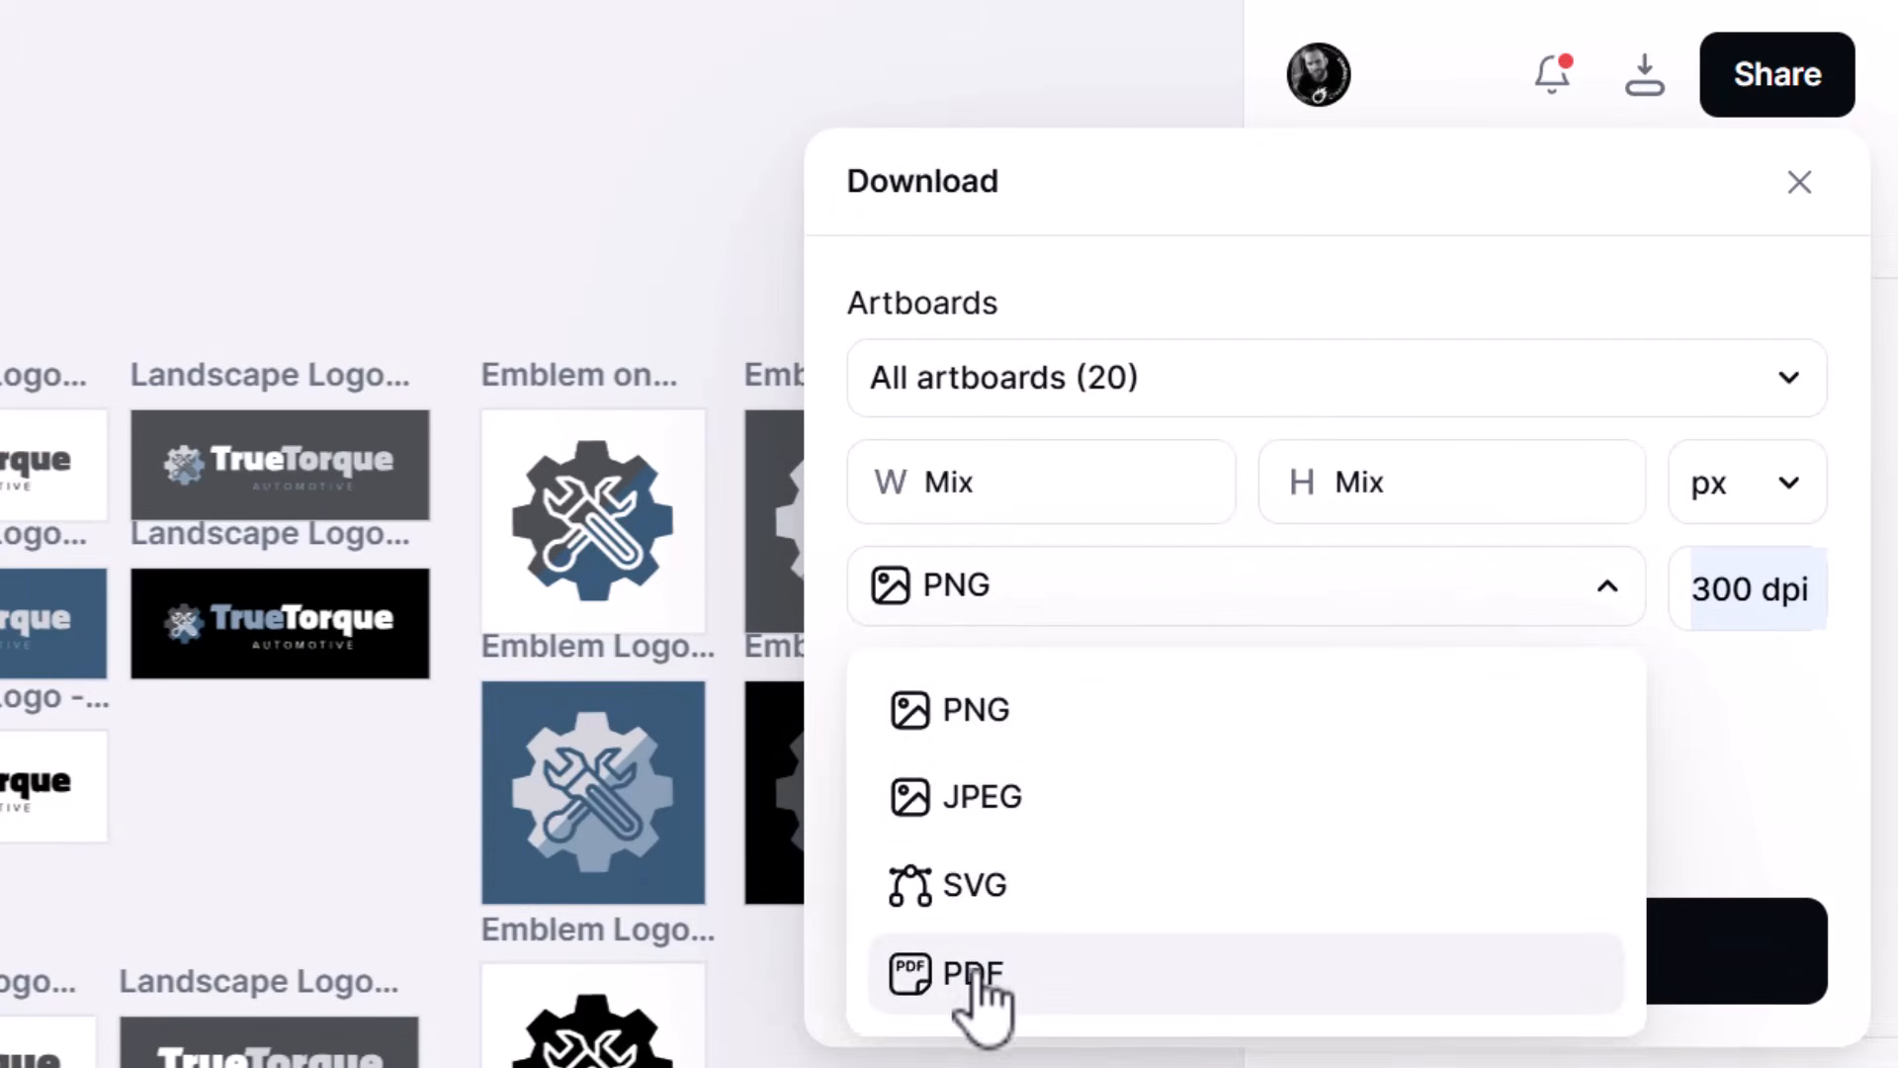
left_click(979, 957)
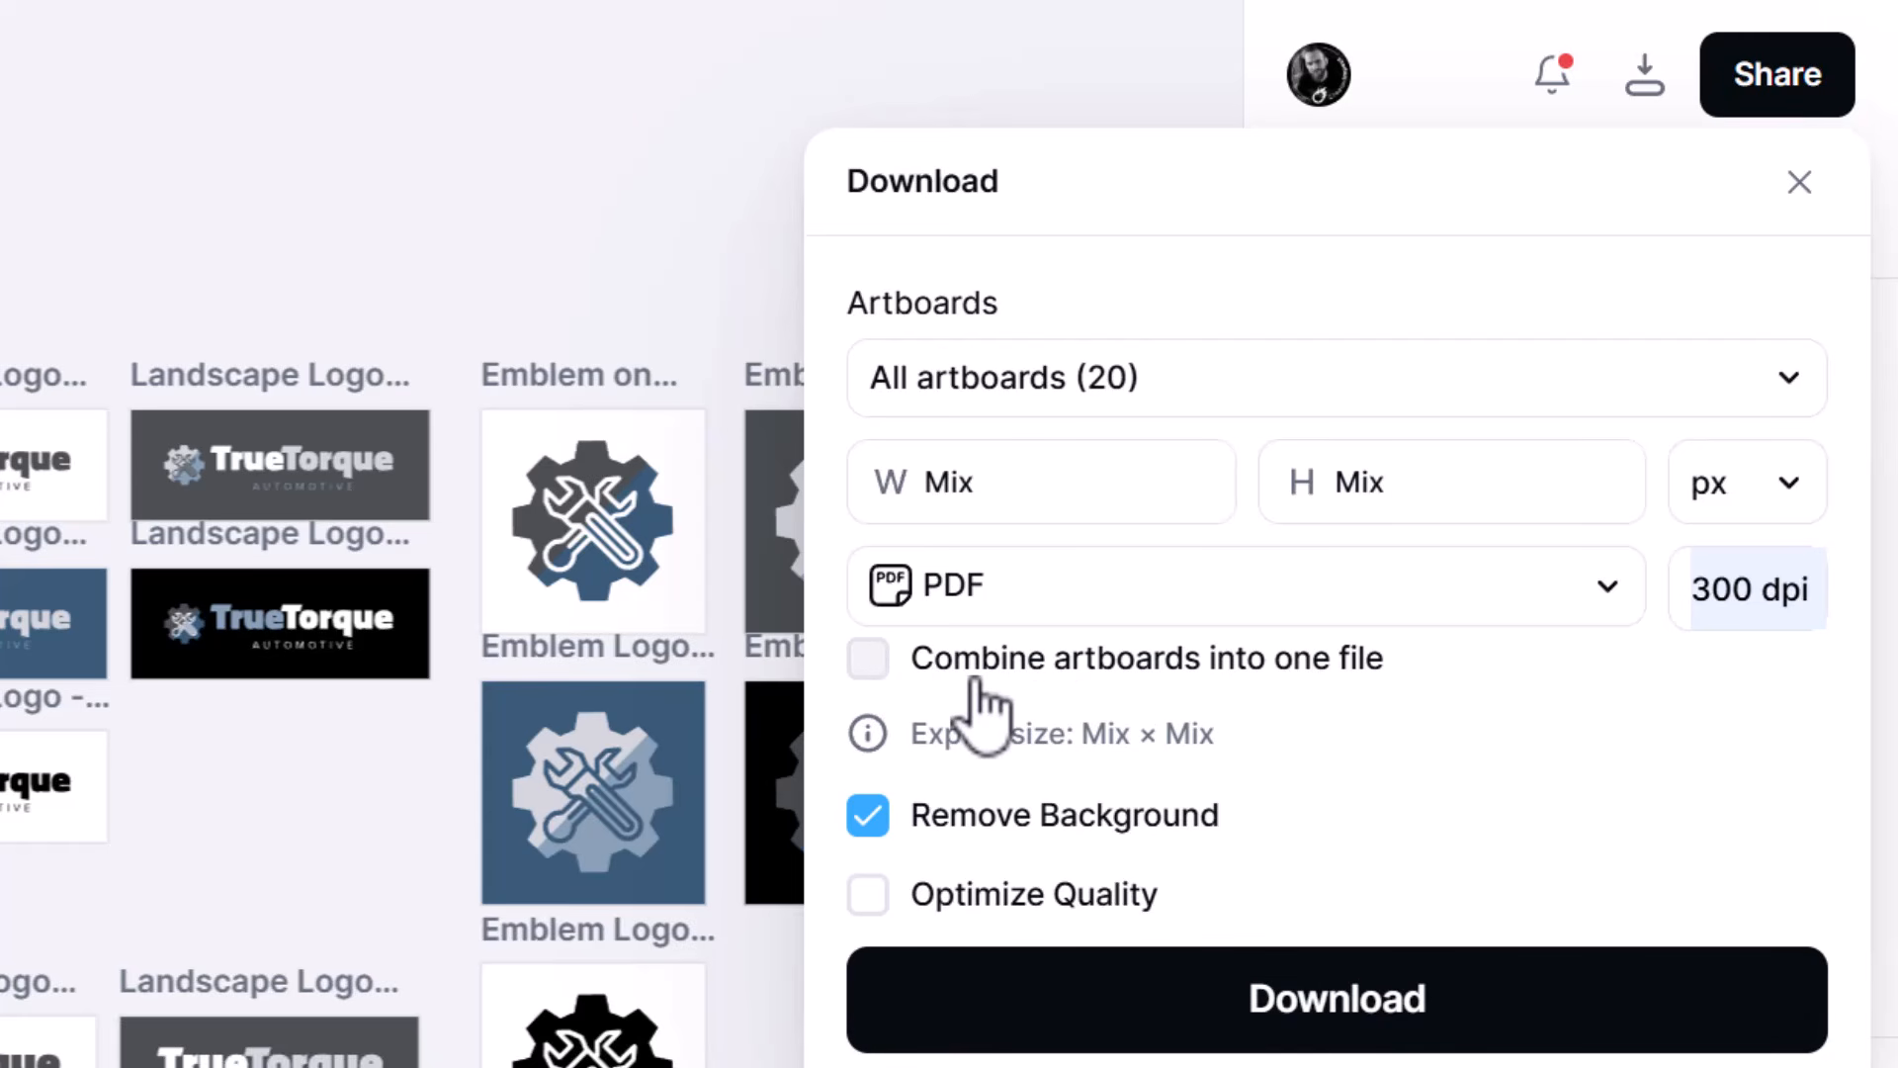
left_click(1266, 979)
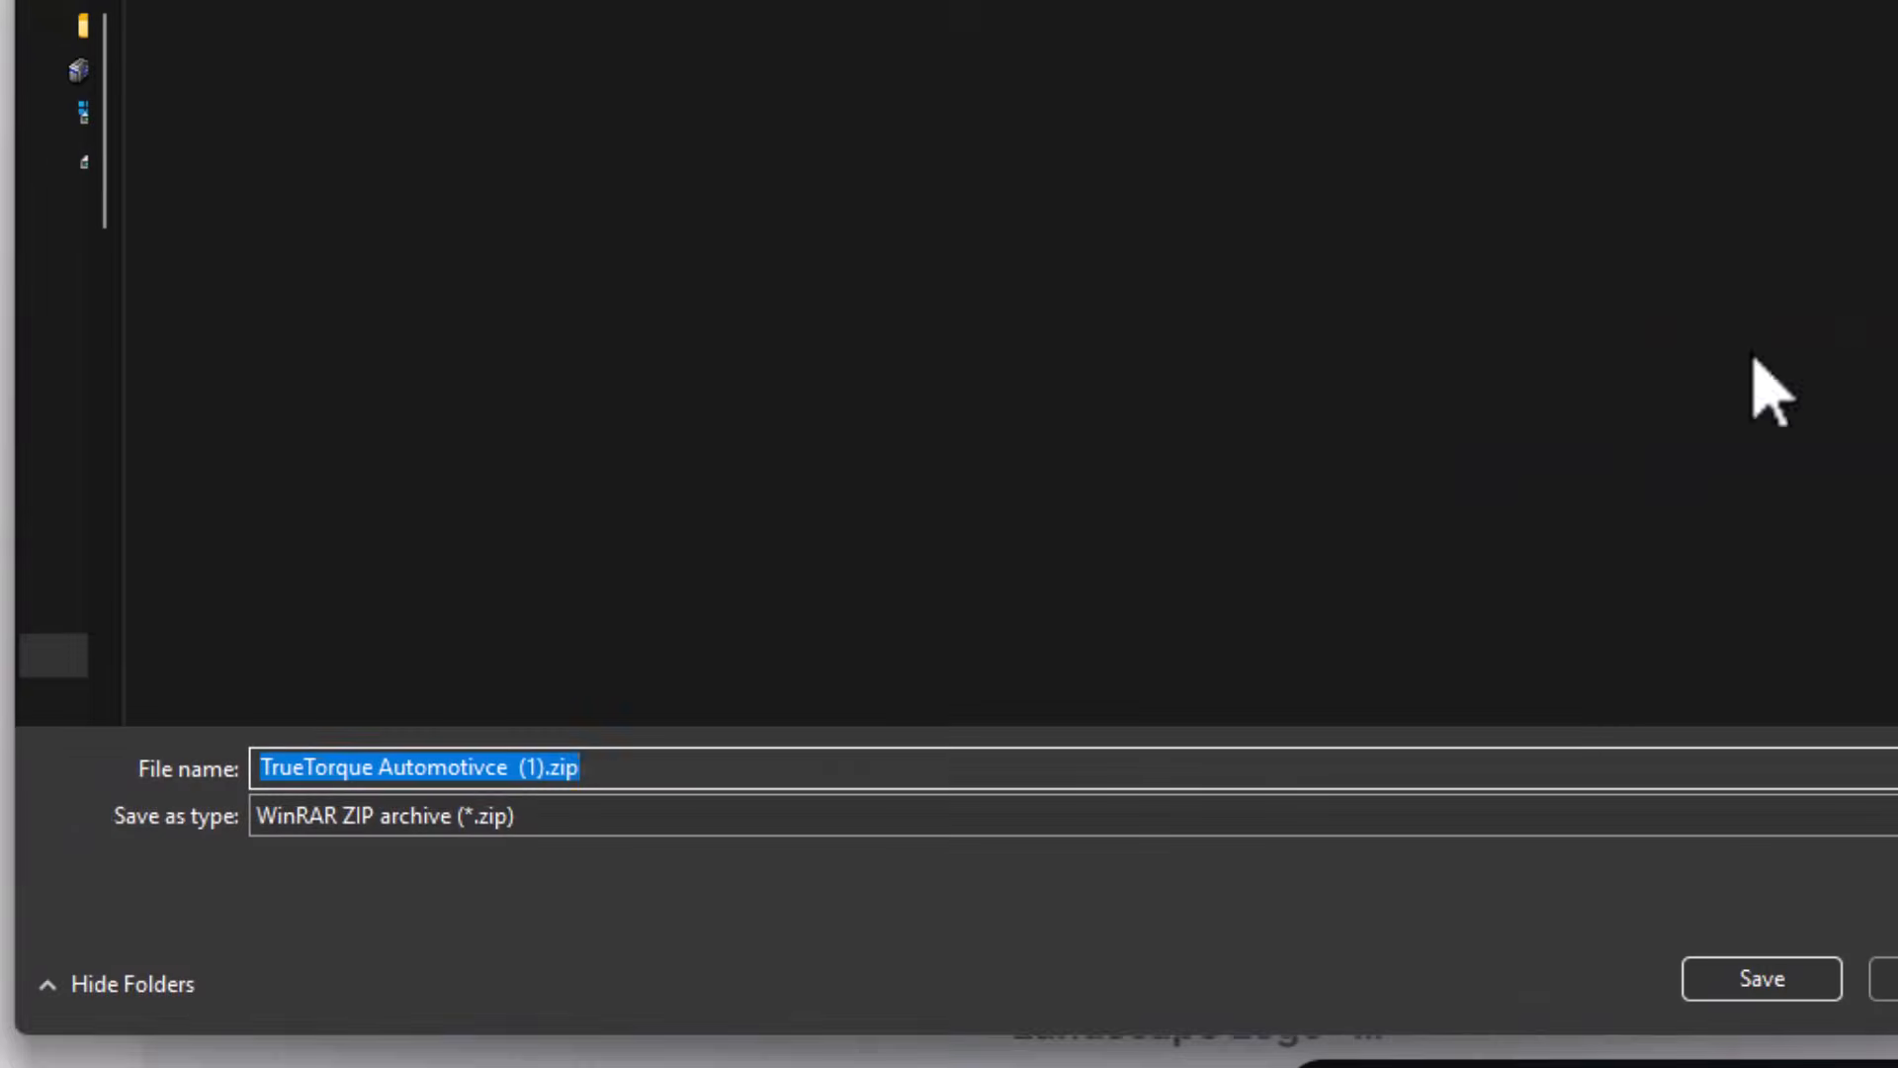
type("TrueTorque Automotivce PDF Transparent.zip")
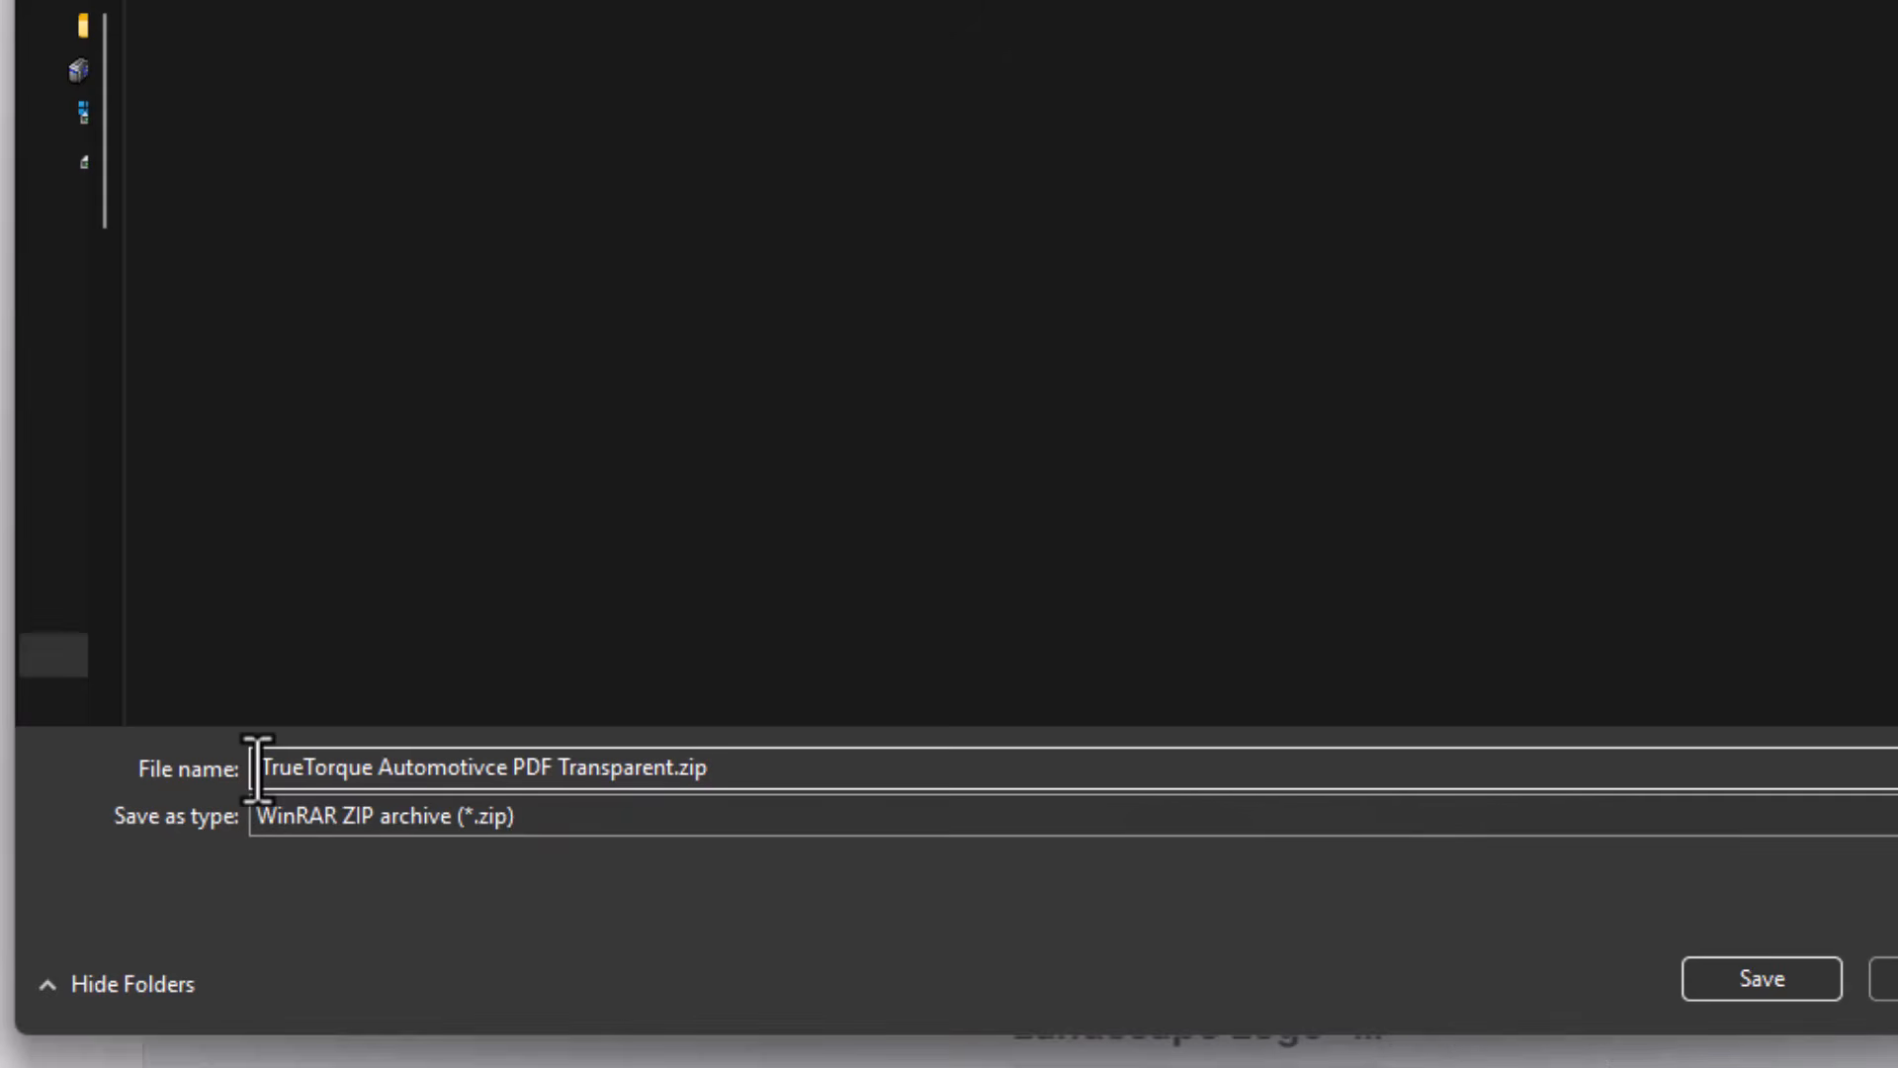
left_click_drag(256, 767, 699, 767)
left_click(563, 769)
left_click(717, 769)
left_click(1822, 983)
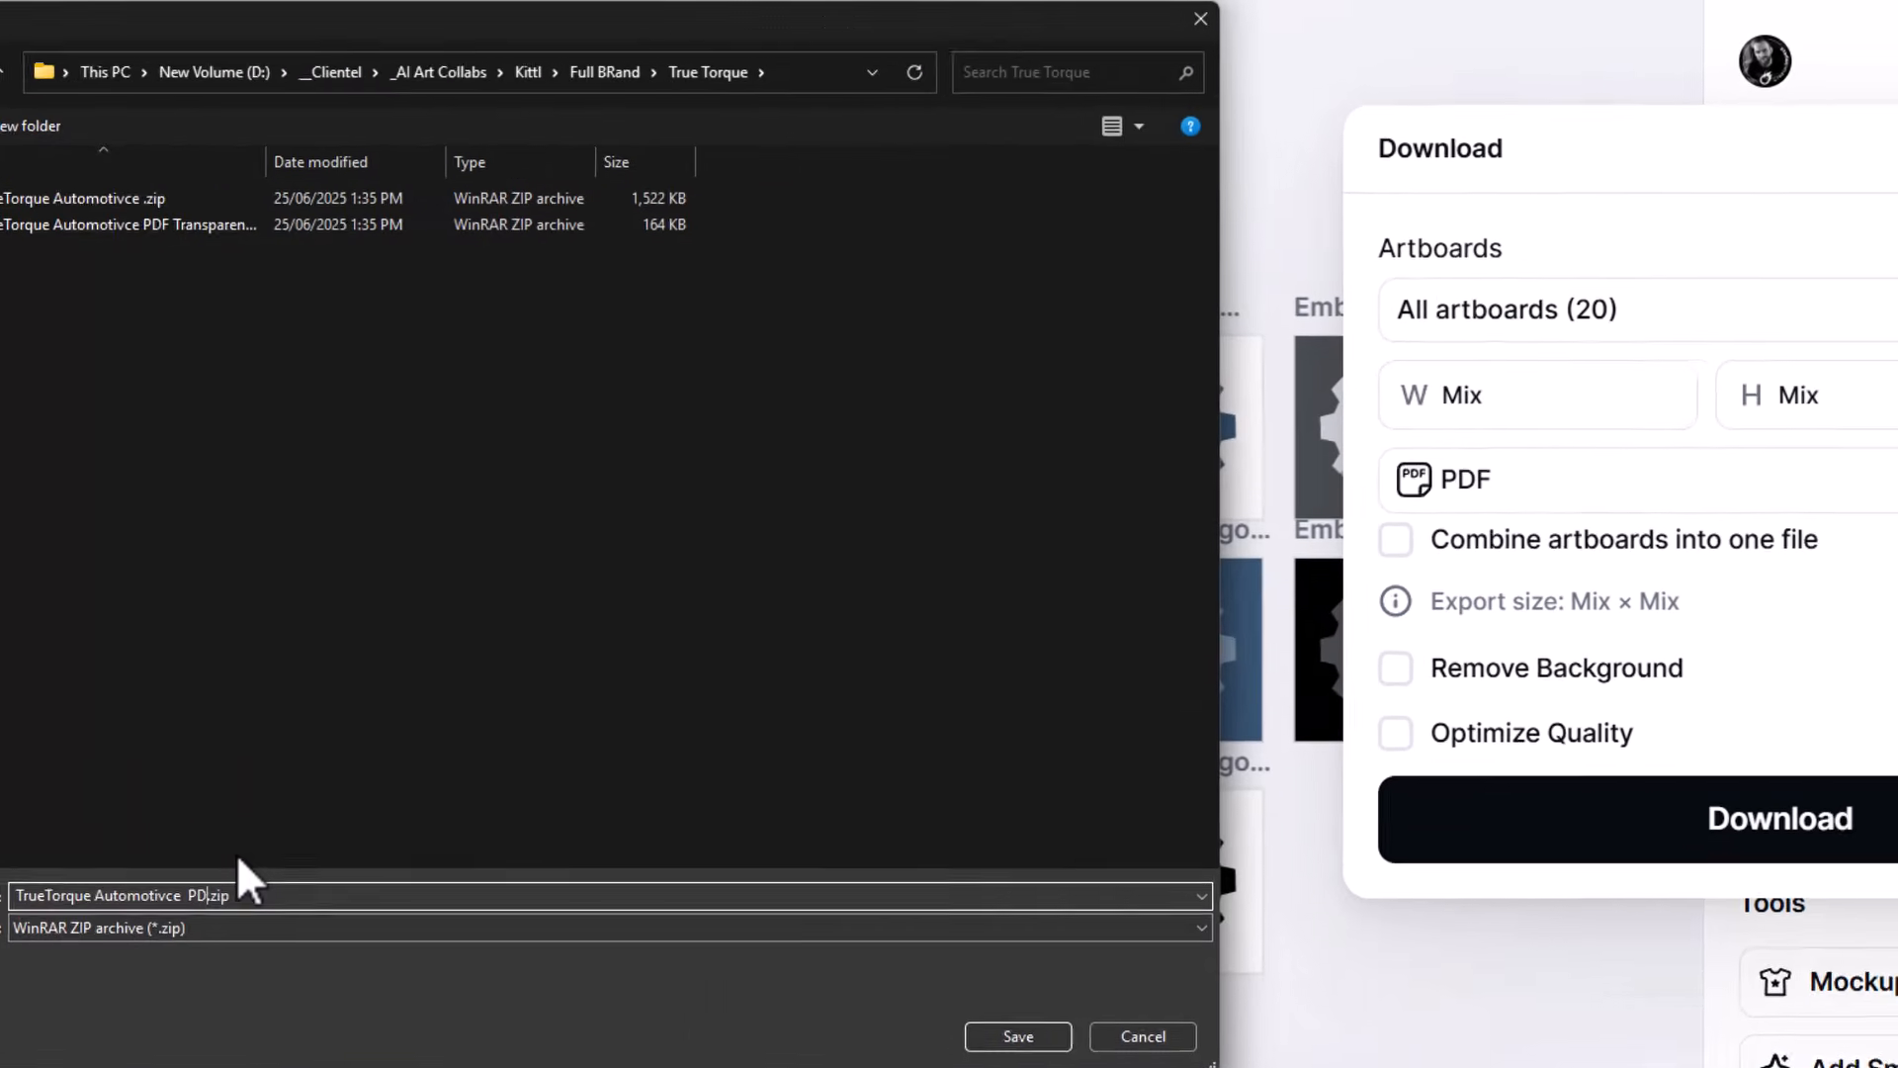
- Save the PDF export that keeps its background as "TrueTorque Automotivce PDF Color BG.zip" and set the export format to JPEG
key("Return")
left_click(1573, 462)
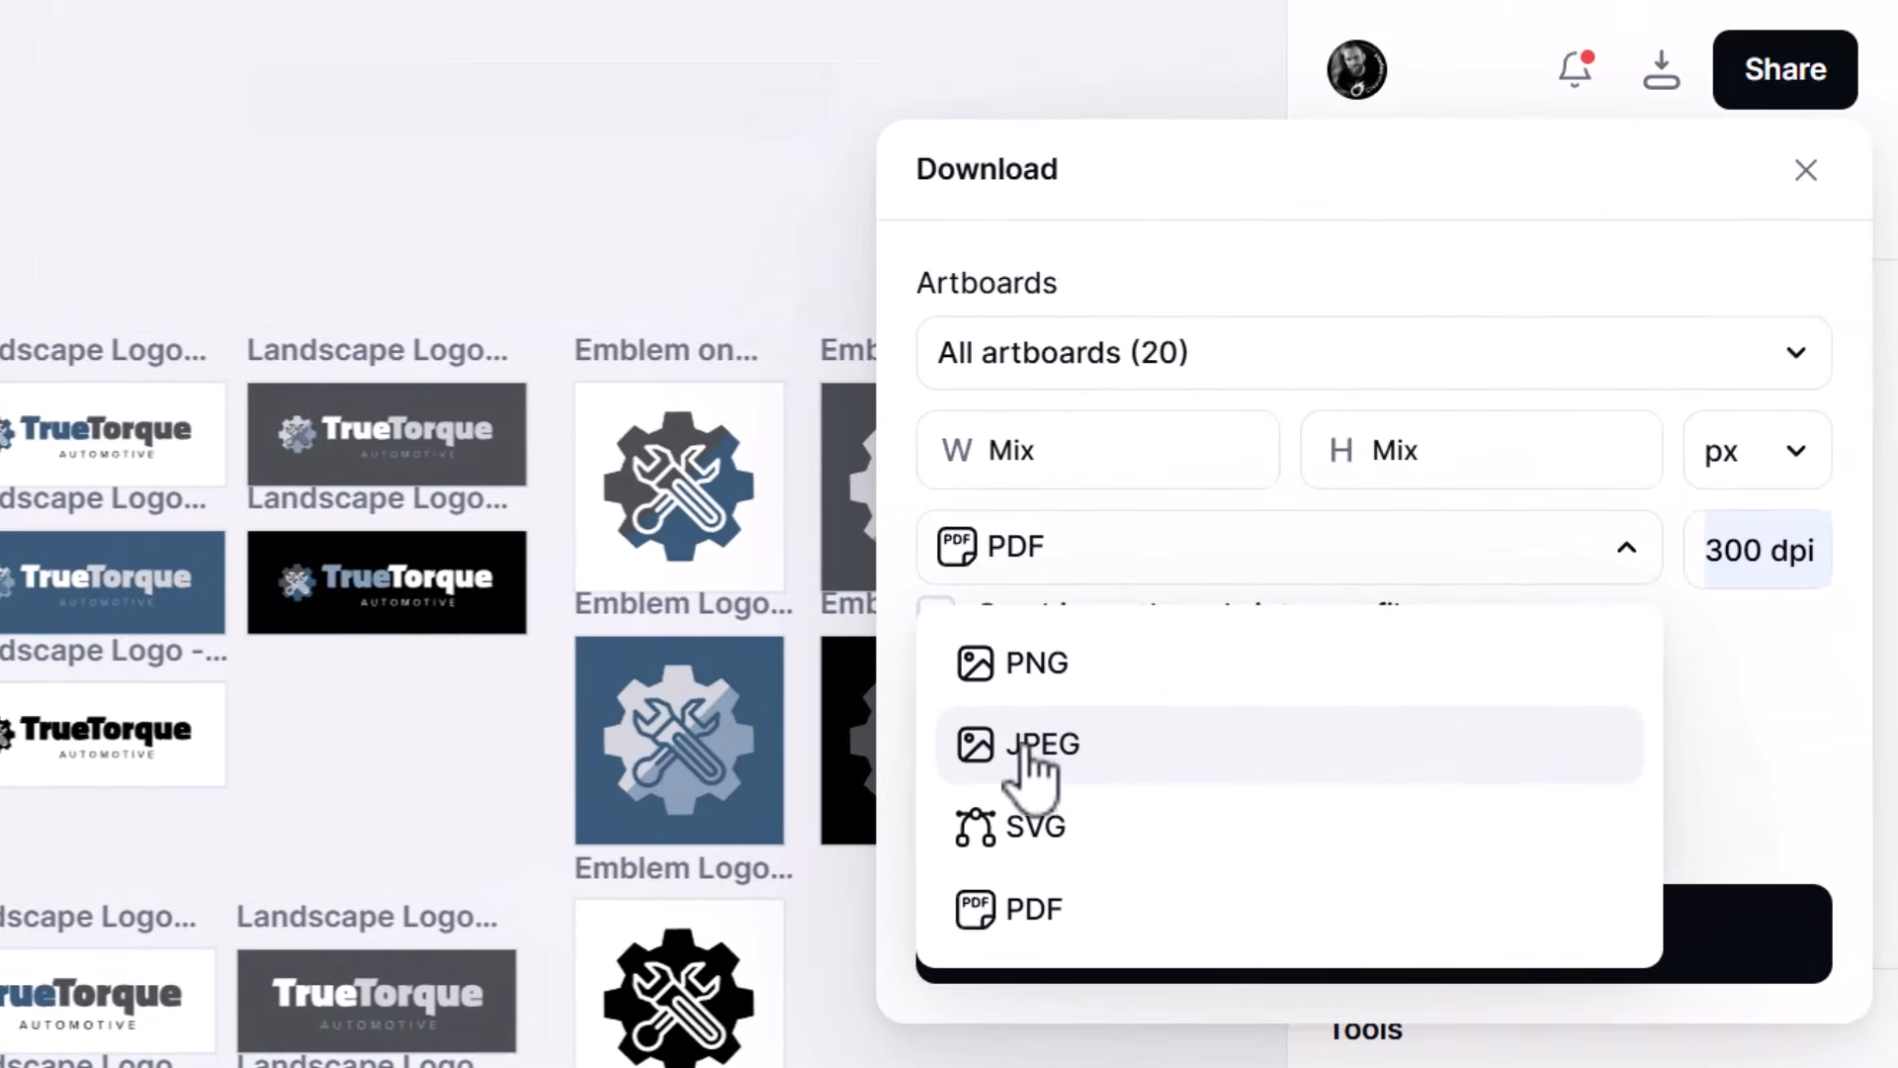
left_click(1587, 631)
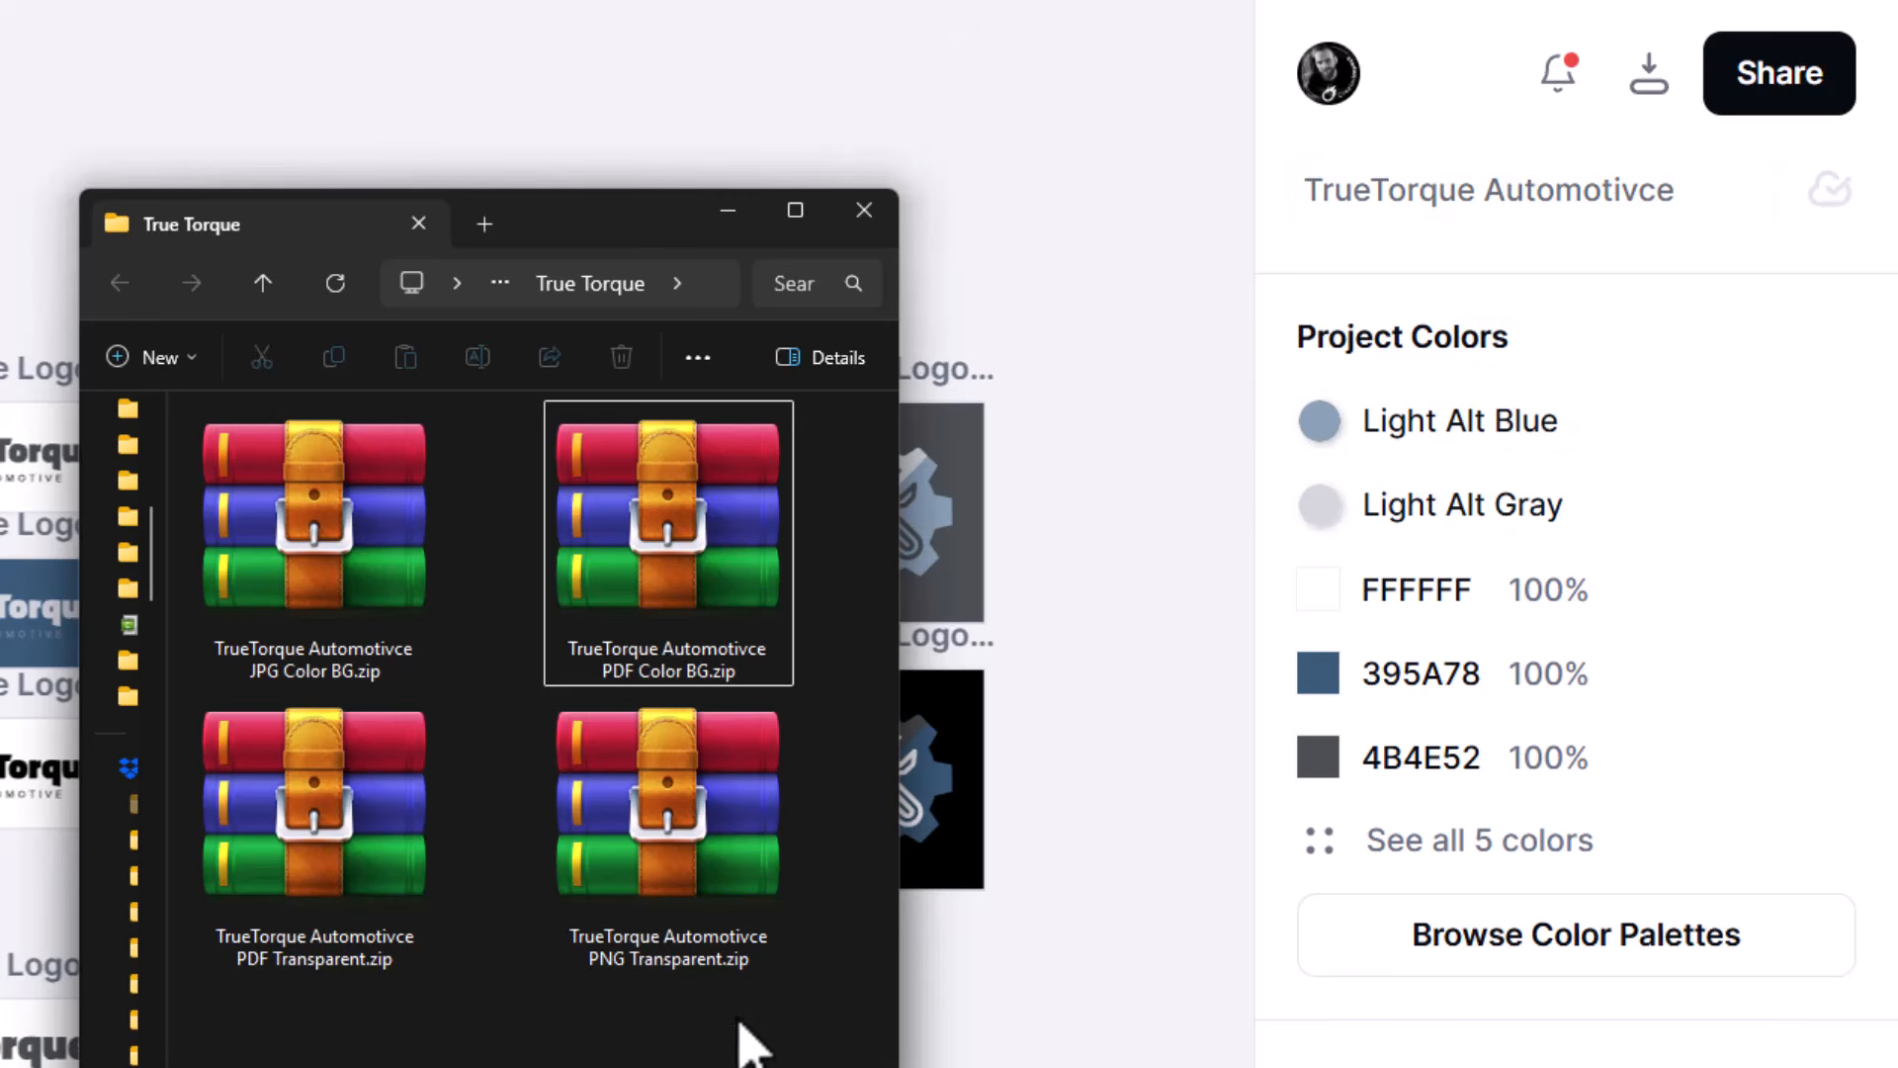
- In File Explorer, extract the exported zip archives in the True Torque folder and look through the JPG Color BG folder
right_click(314, 543)
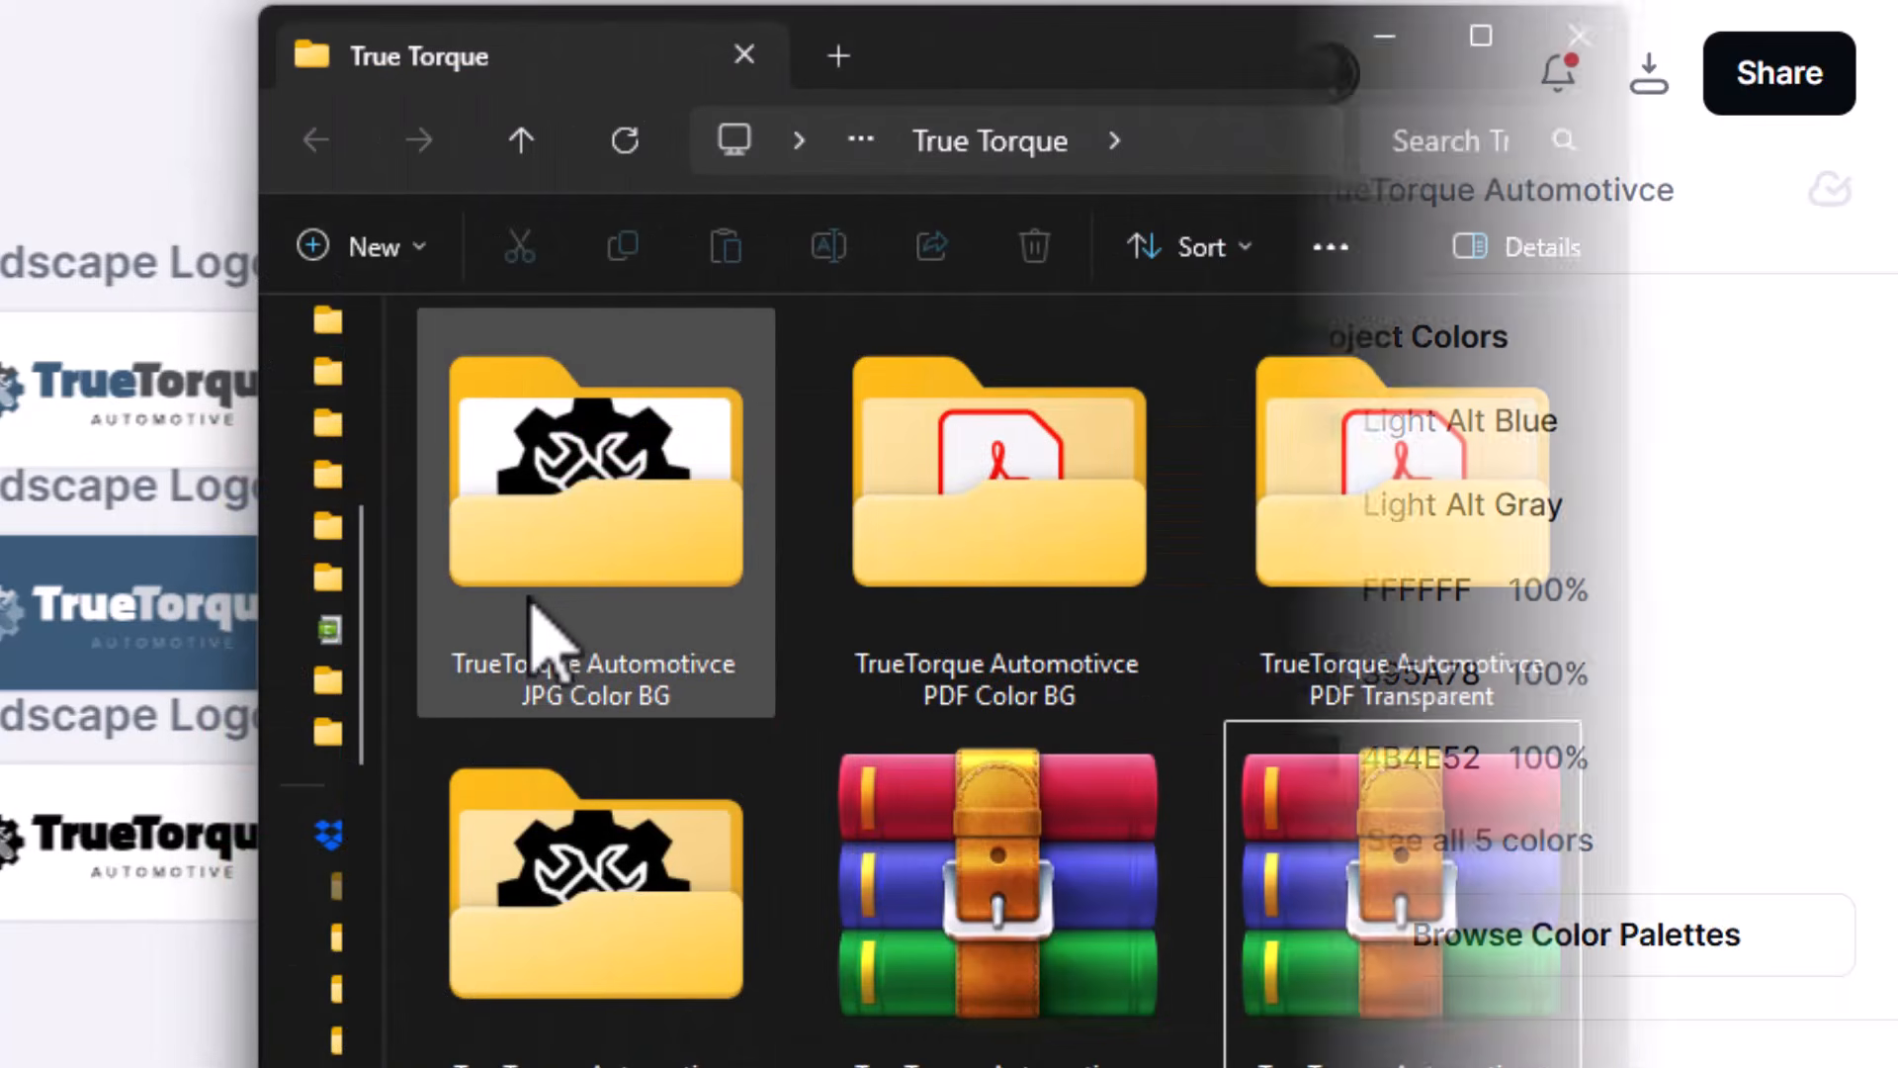
double_click(625, 572)
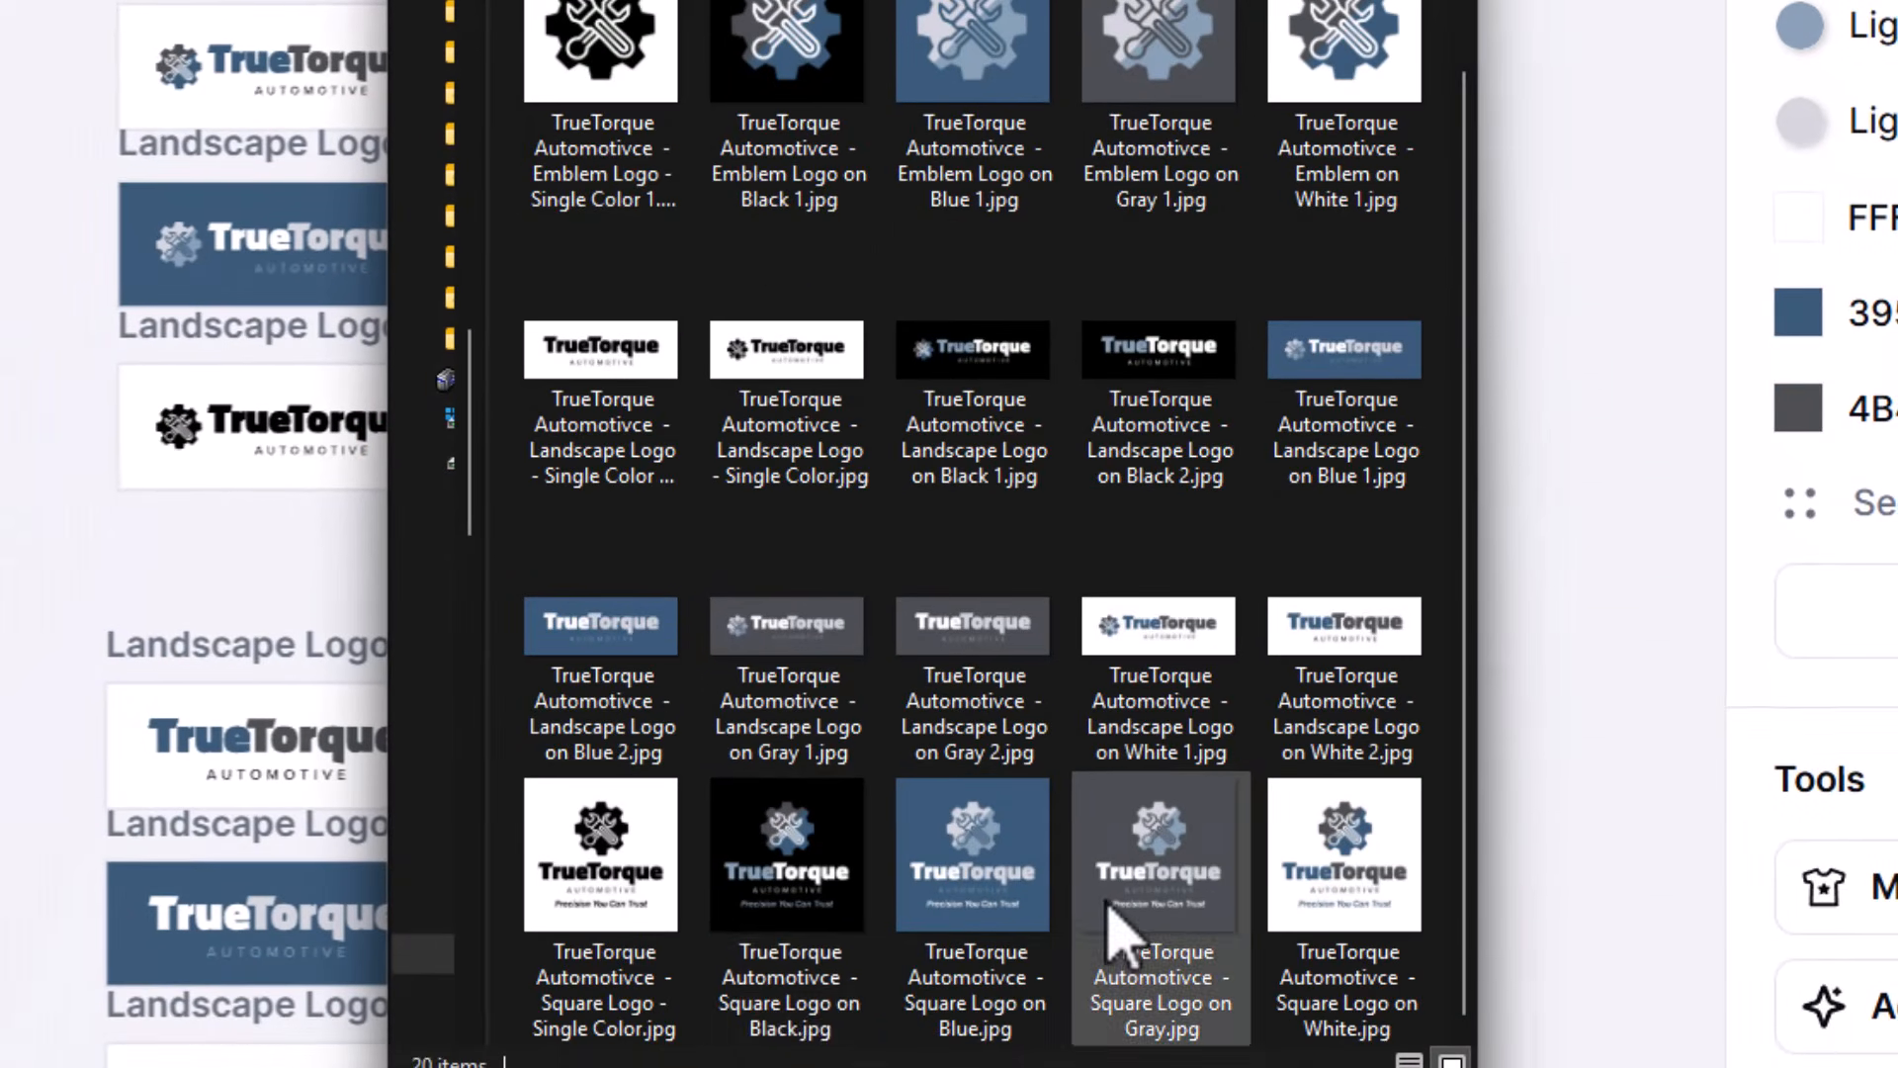
left_click(789, 974)
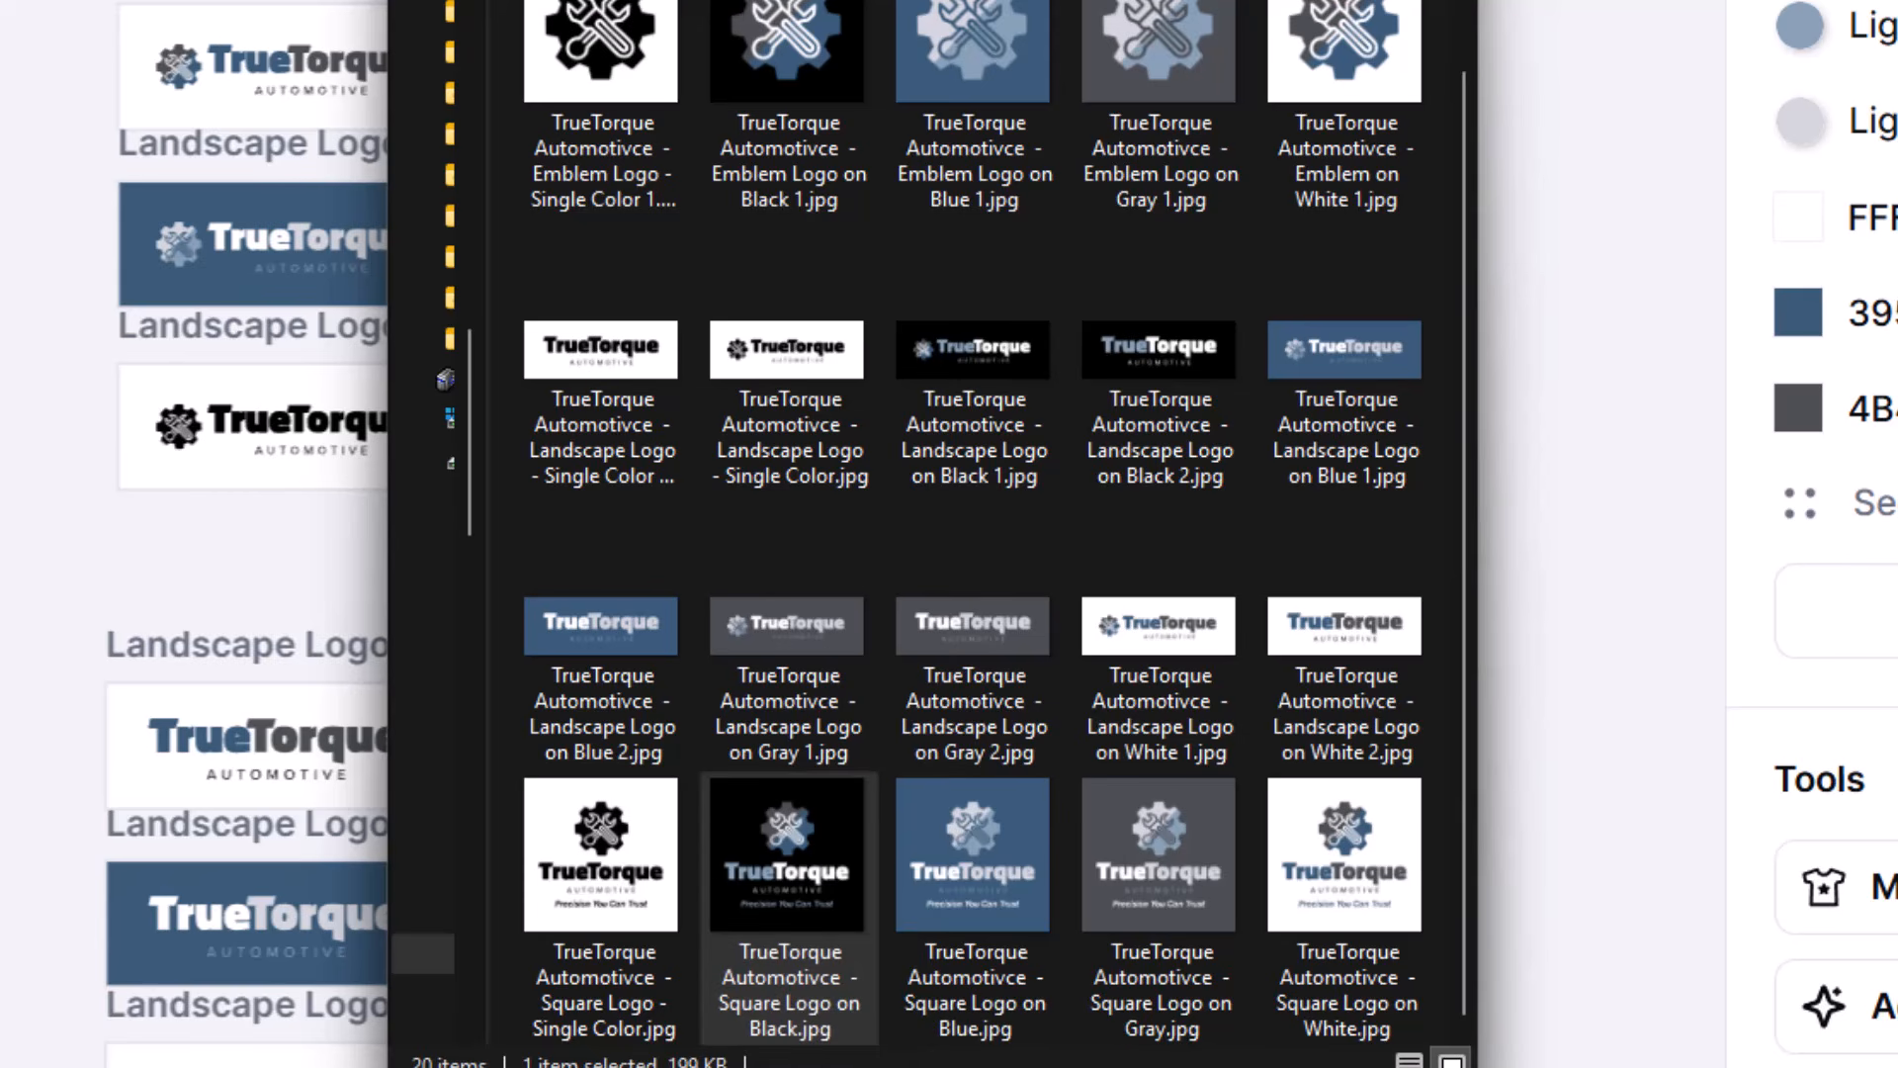
key("alt+Left")
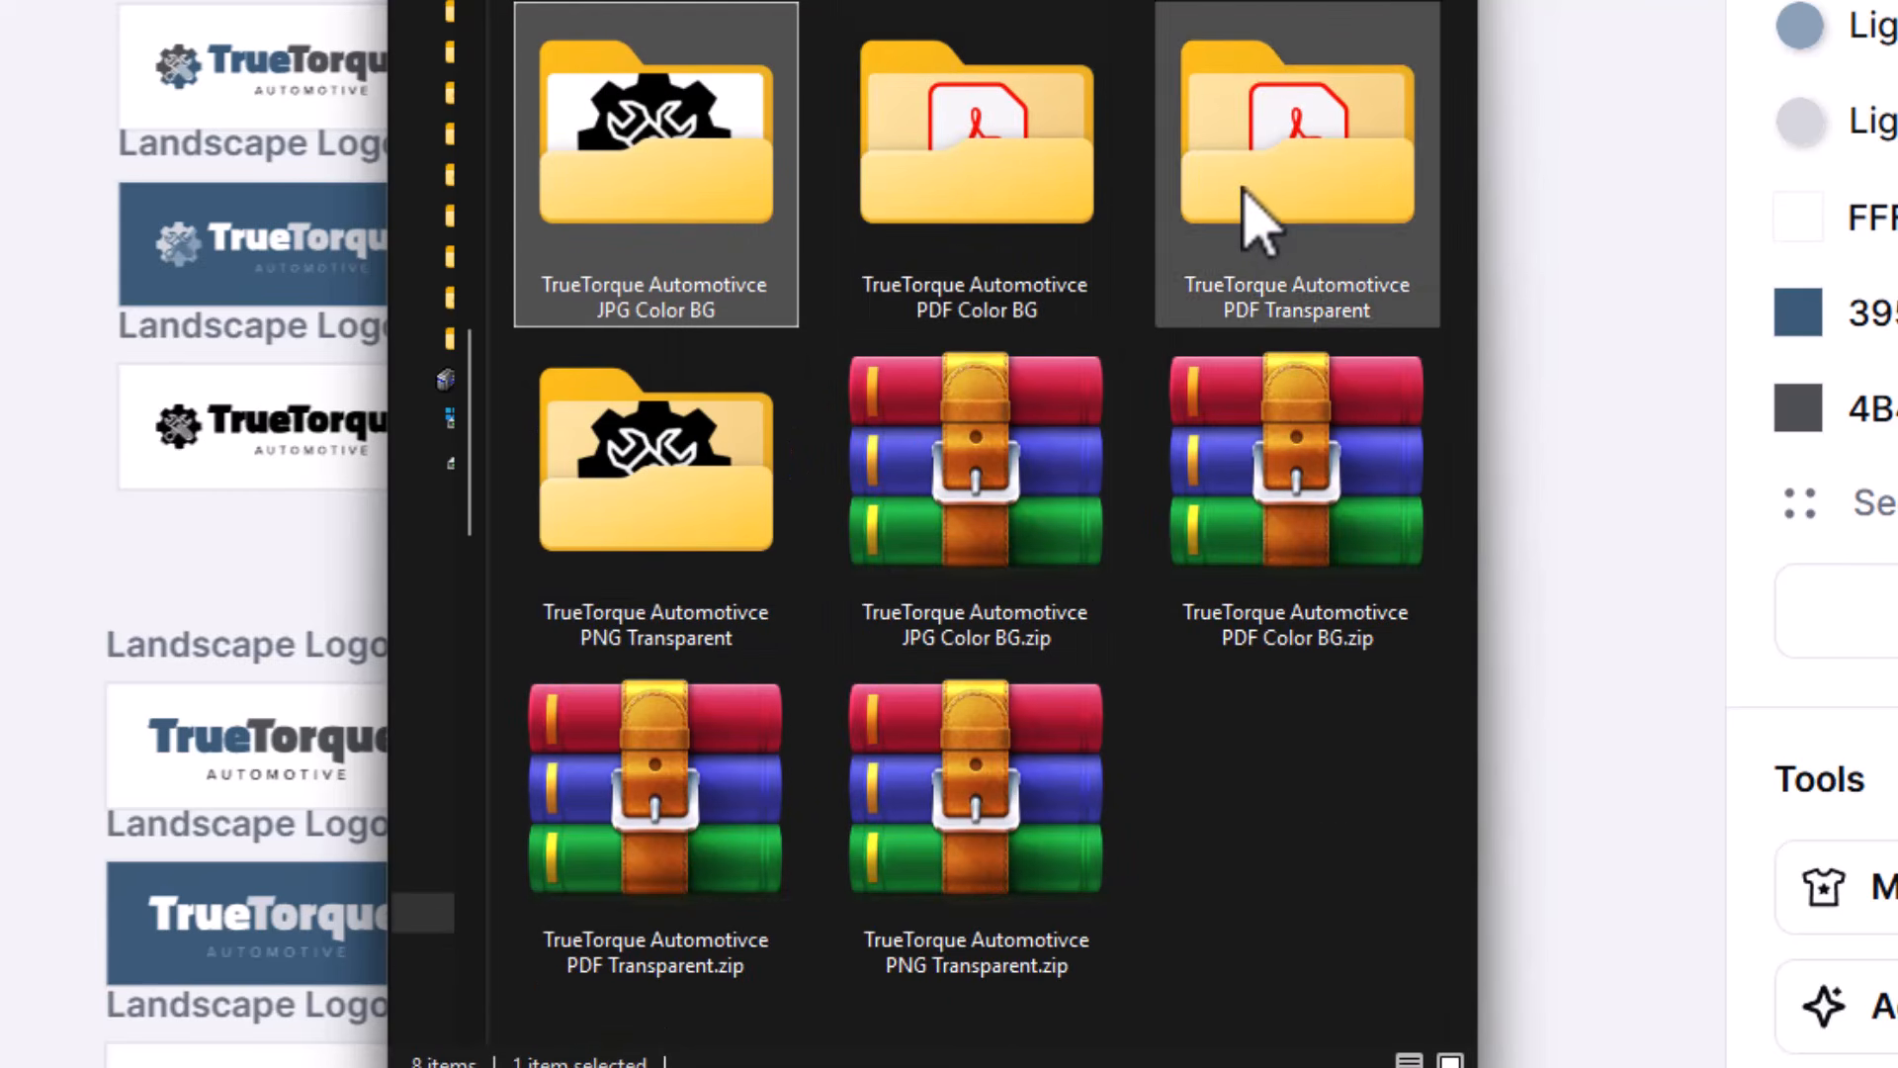
- Look through the exported files in the PNG Transparent and PDF Transparent folders
double_click(708, 614)
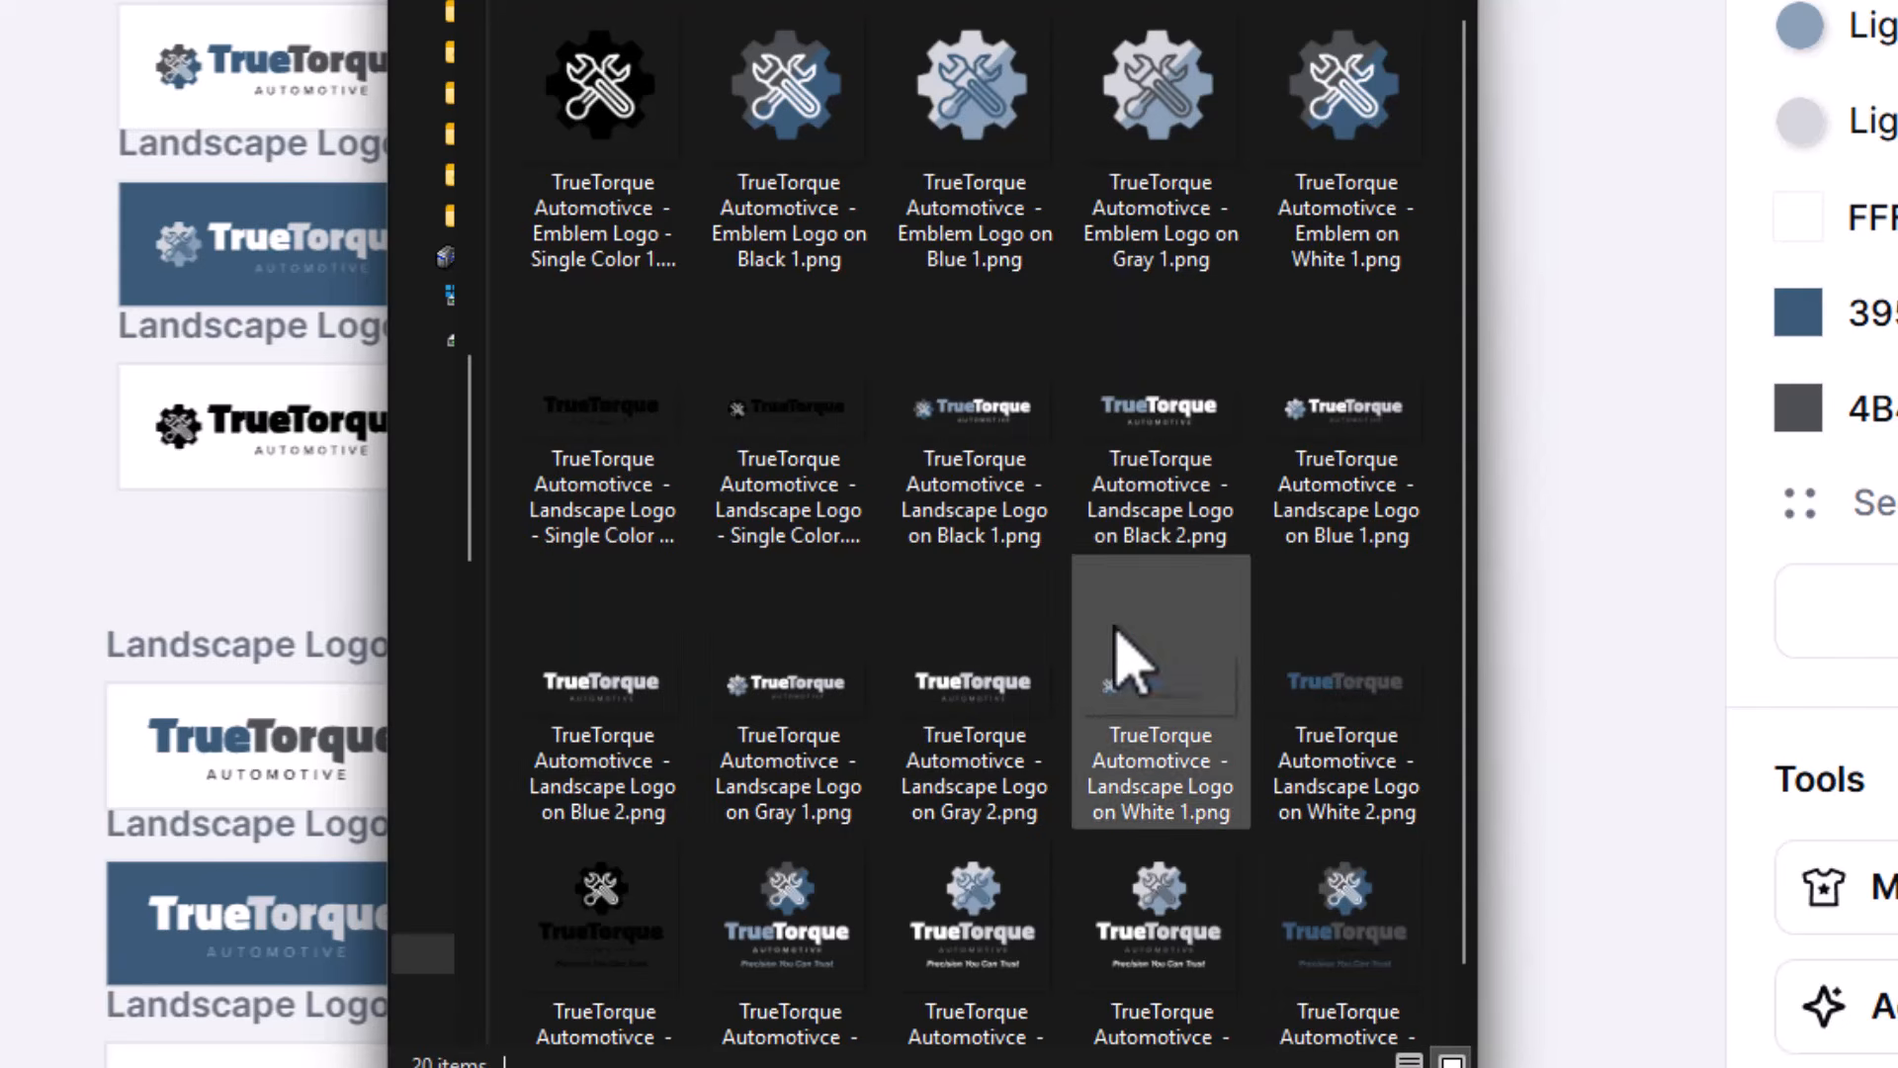
key("alt+Left")
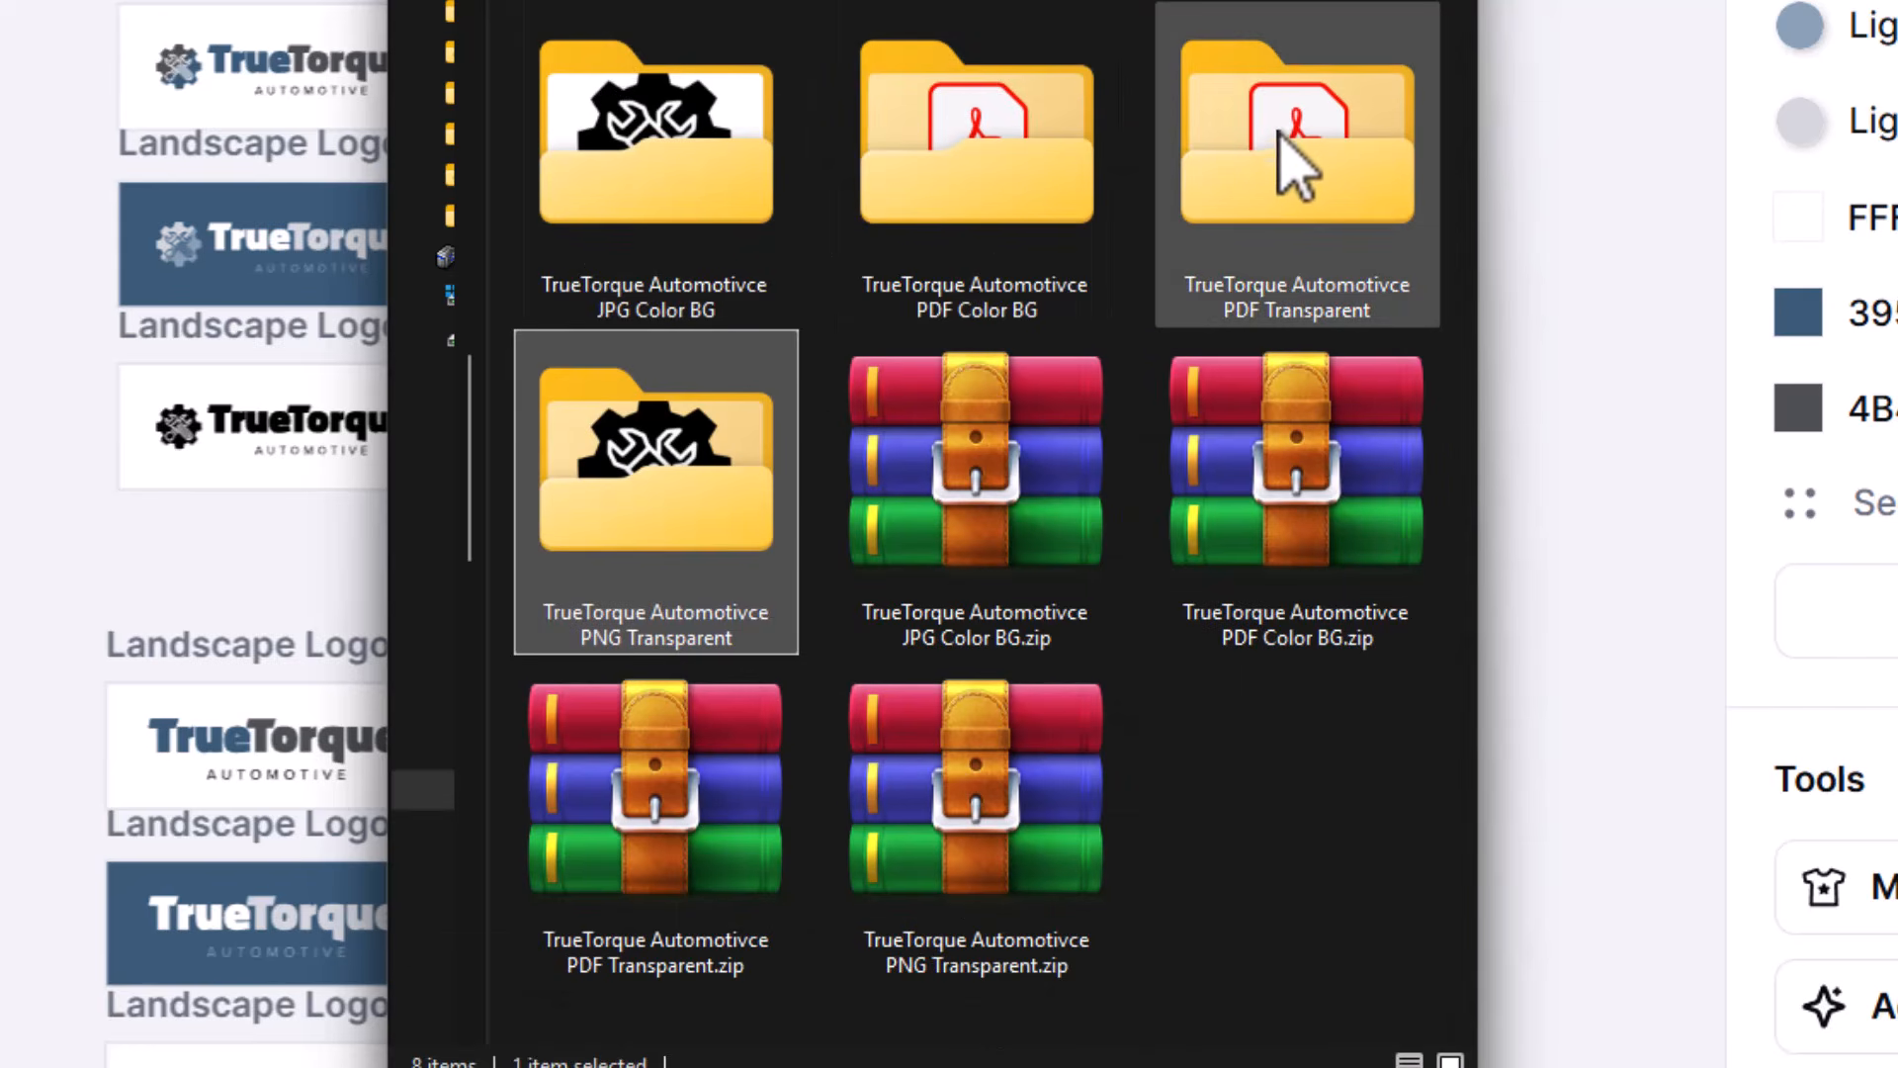
double_click(1303, 173)
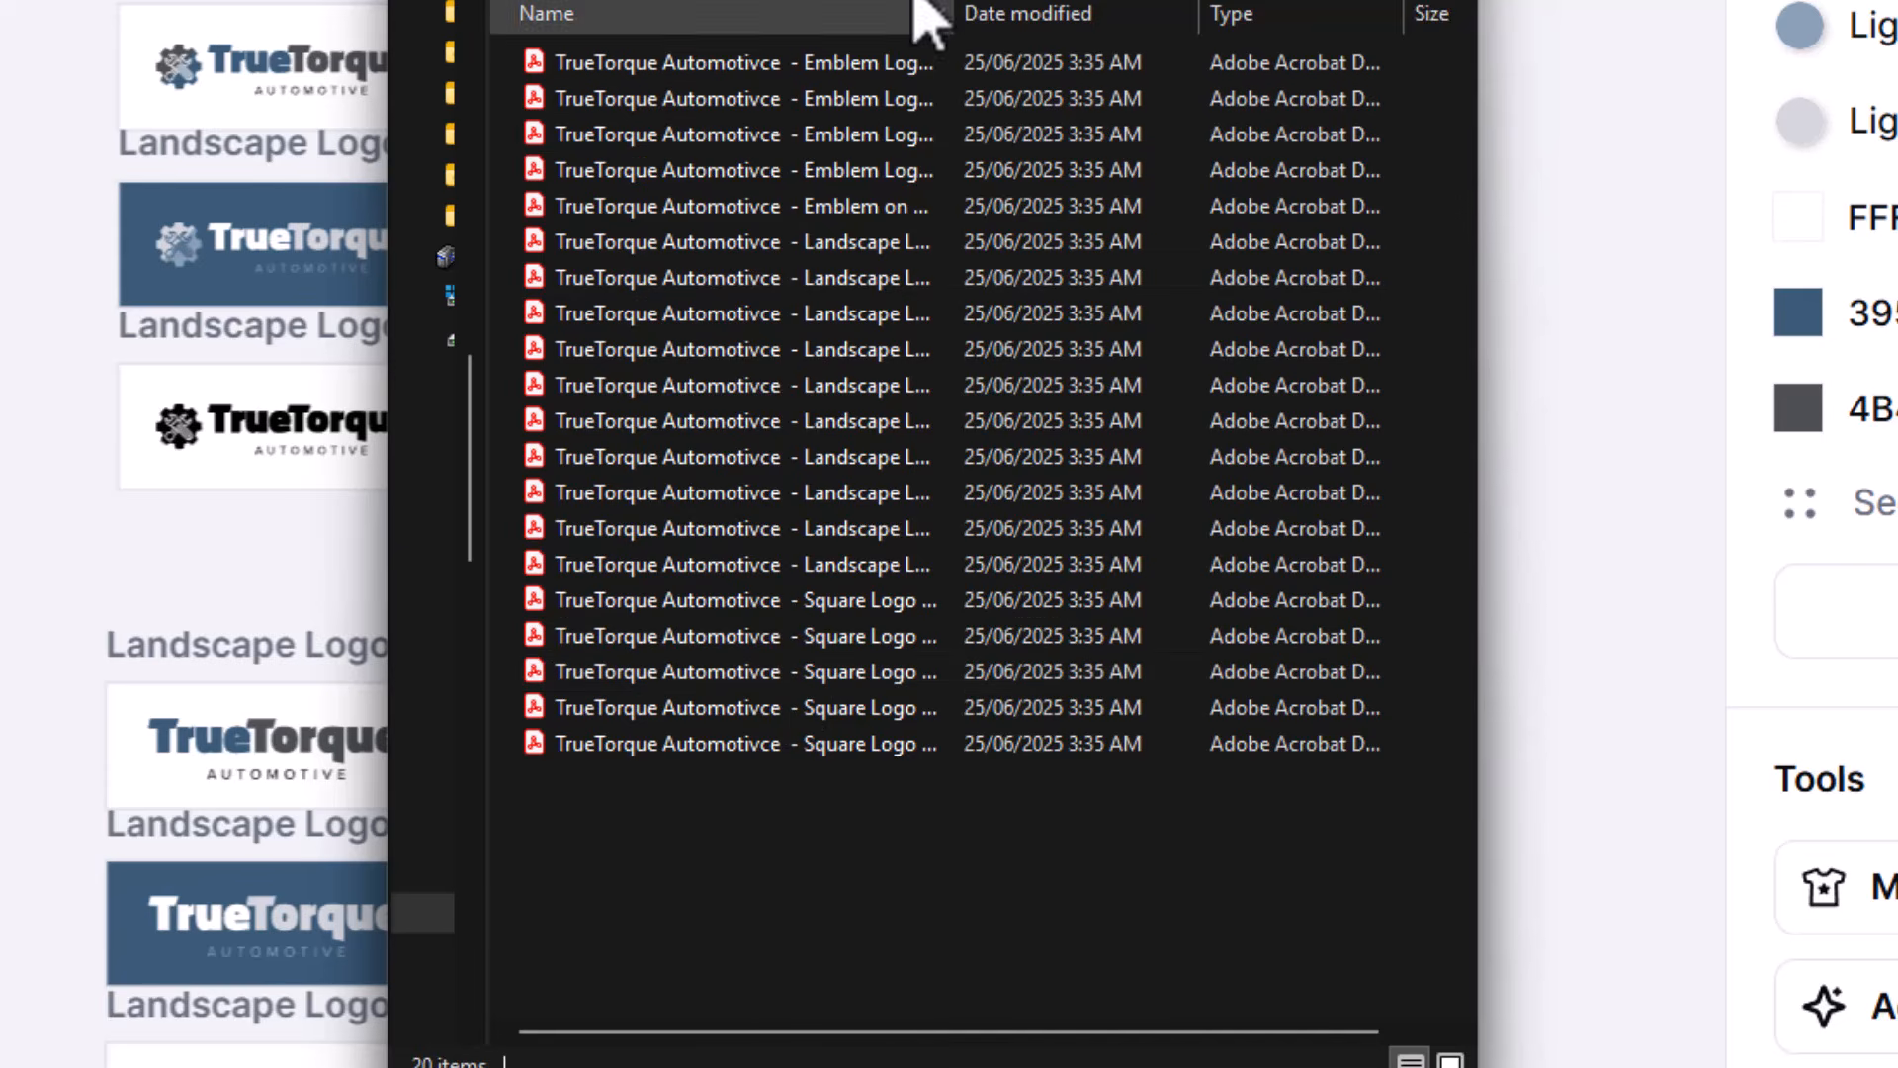
key("alt+Left")
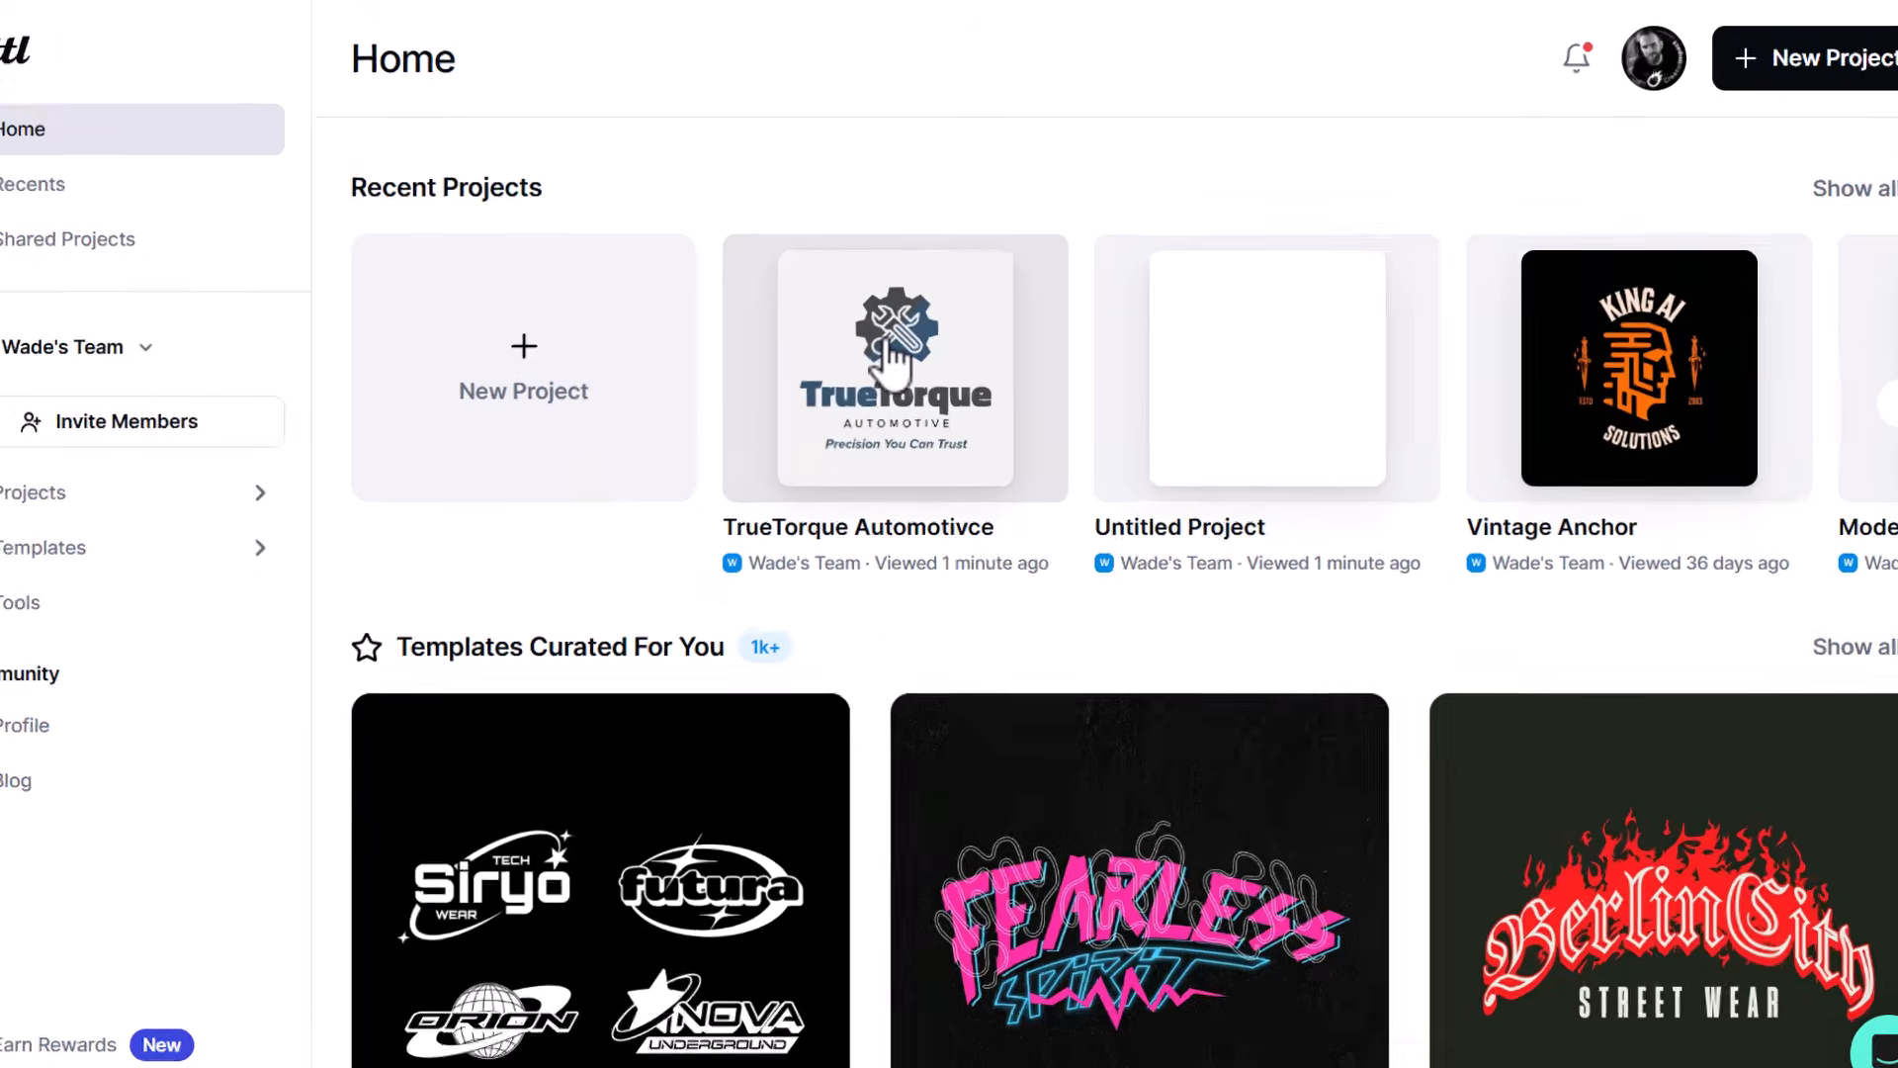
- On the Kittl home page, open the TrueTorque Automotivce project in a new tab and create a new blank project
right_click(904, 331)
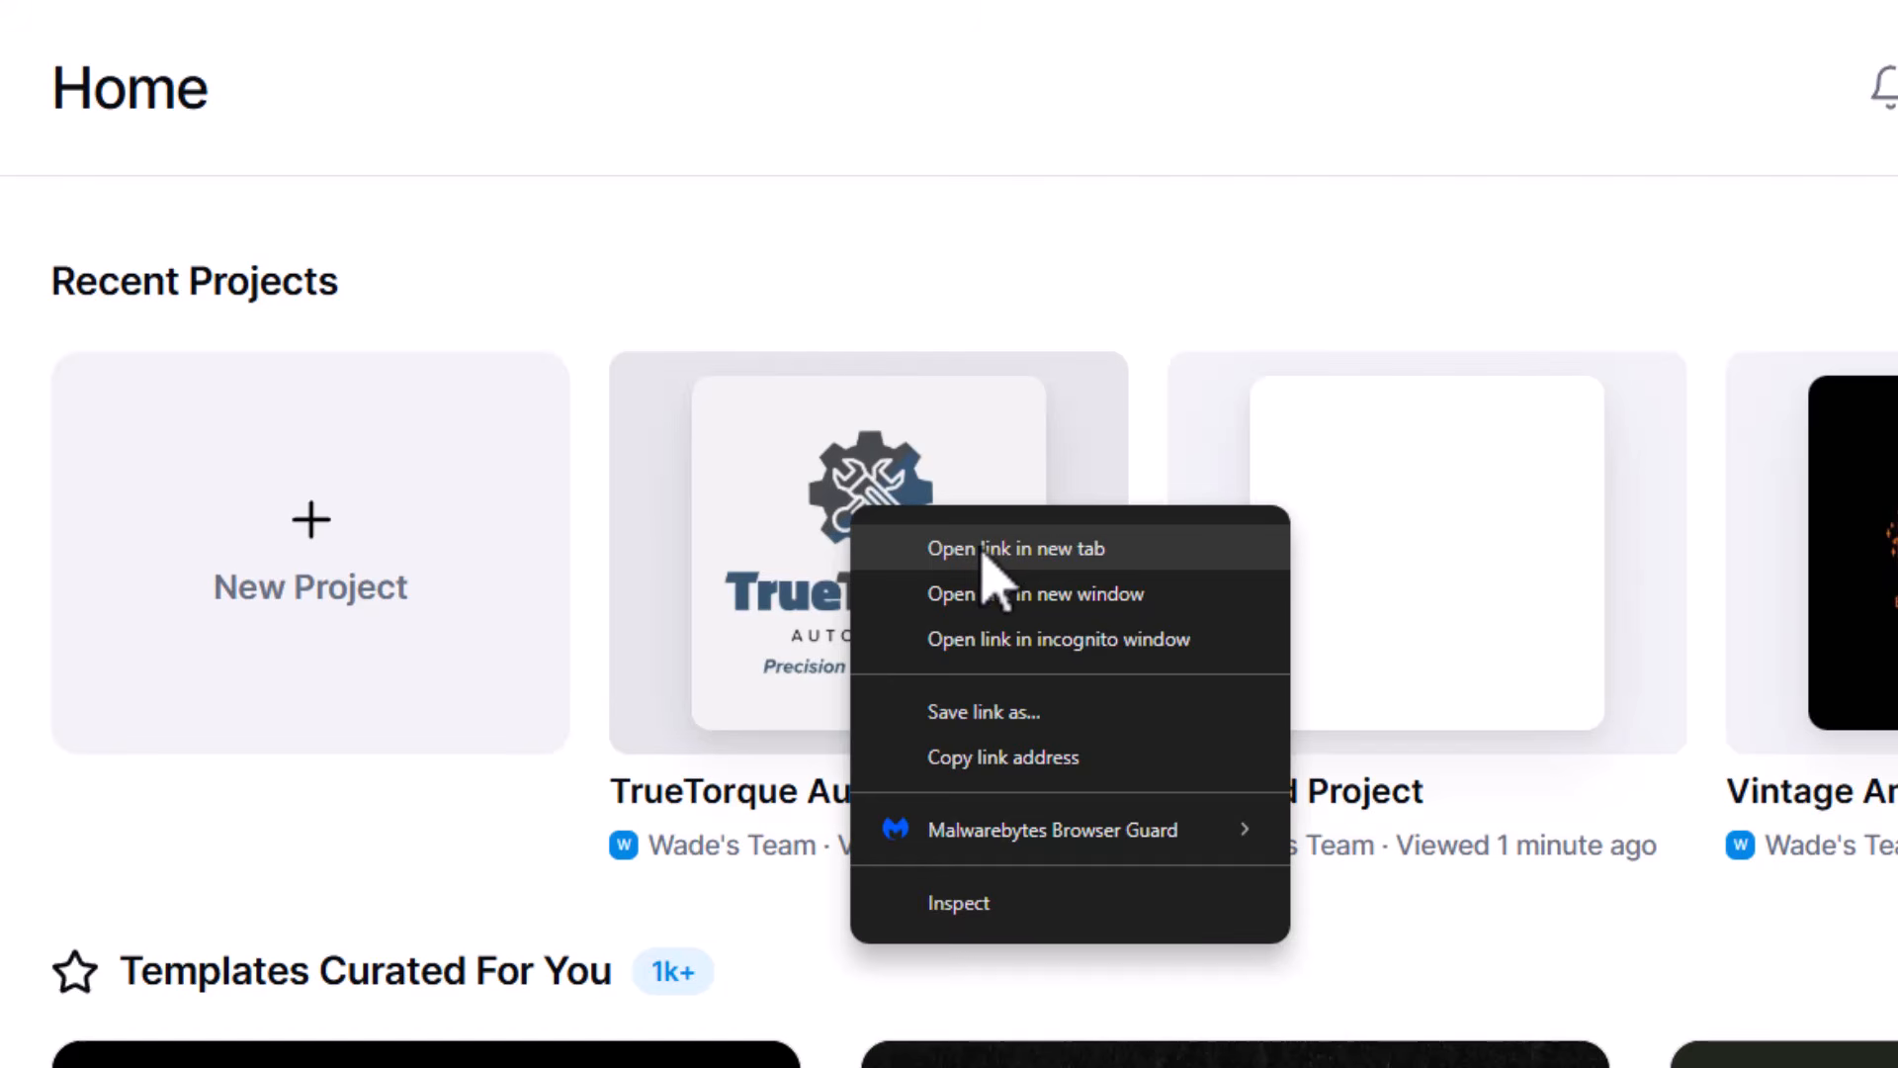
left_click(983, 551)
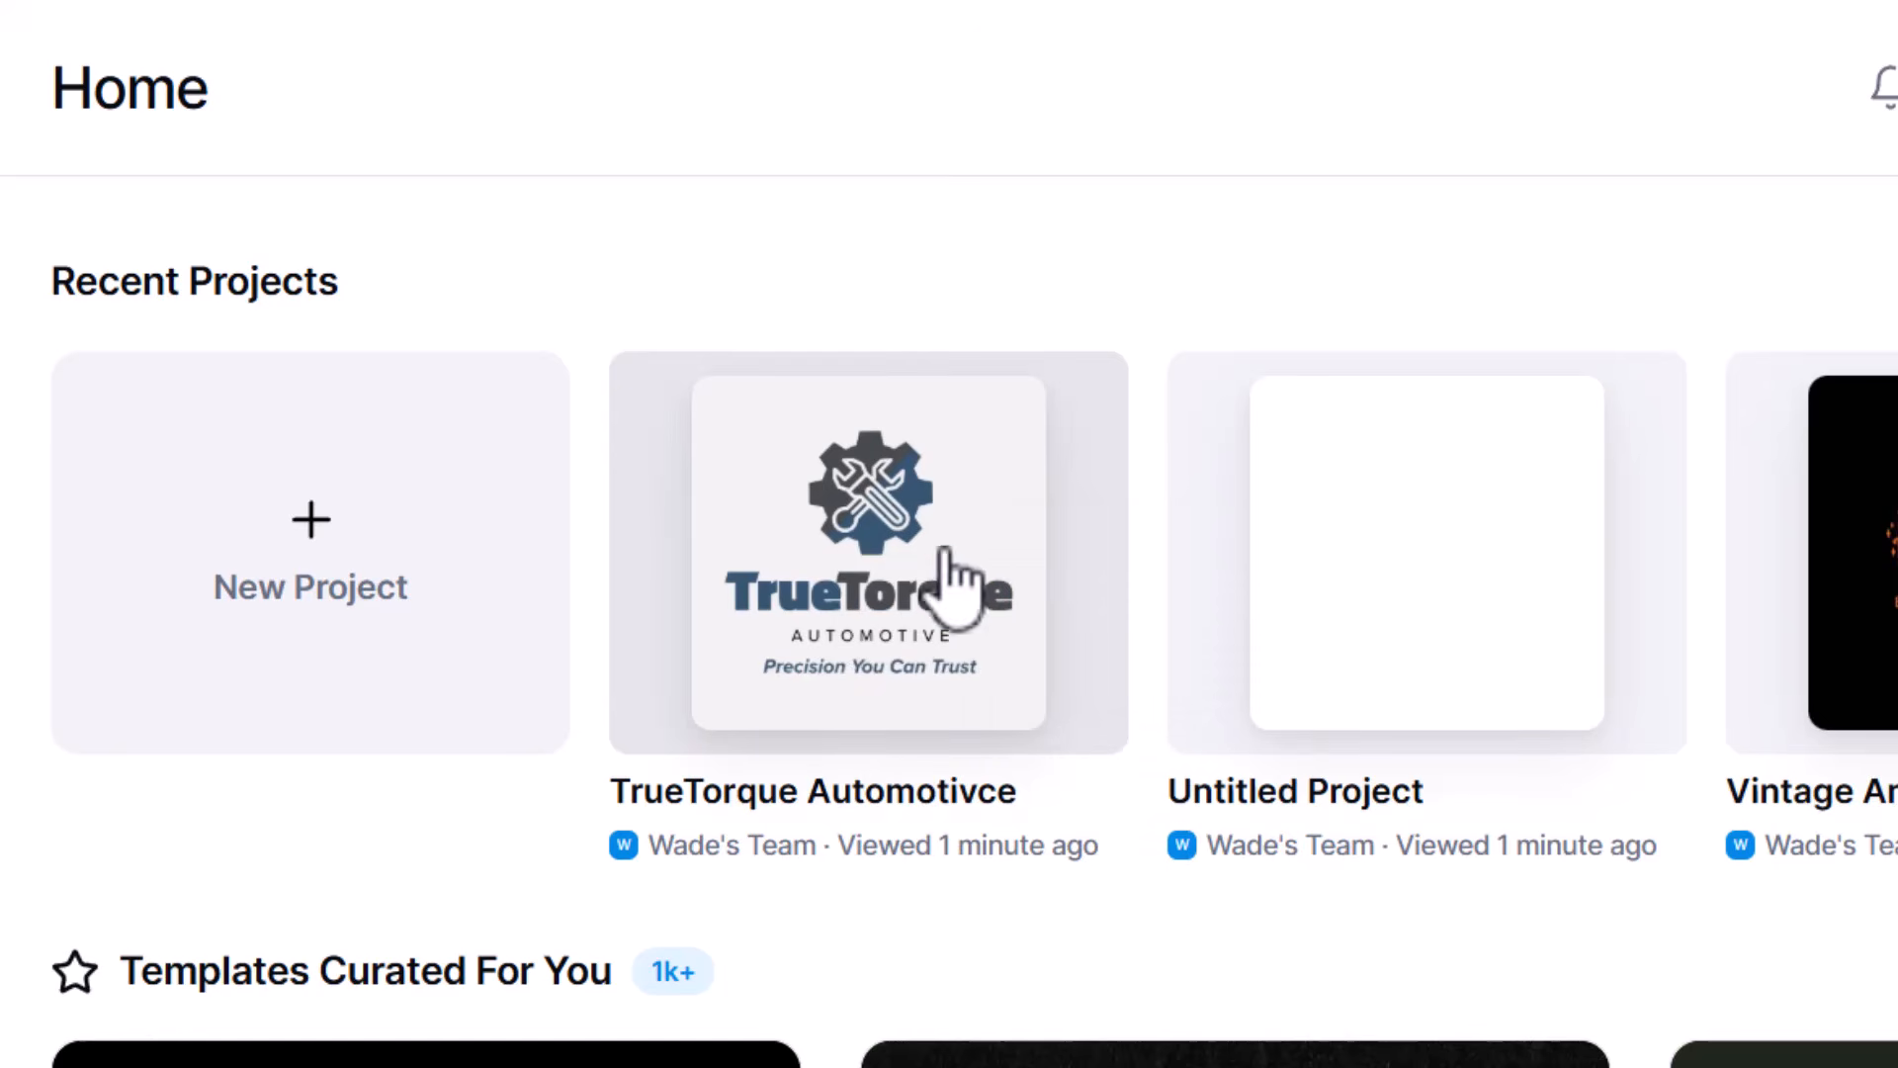
left_click(378, 569)
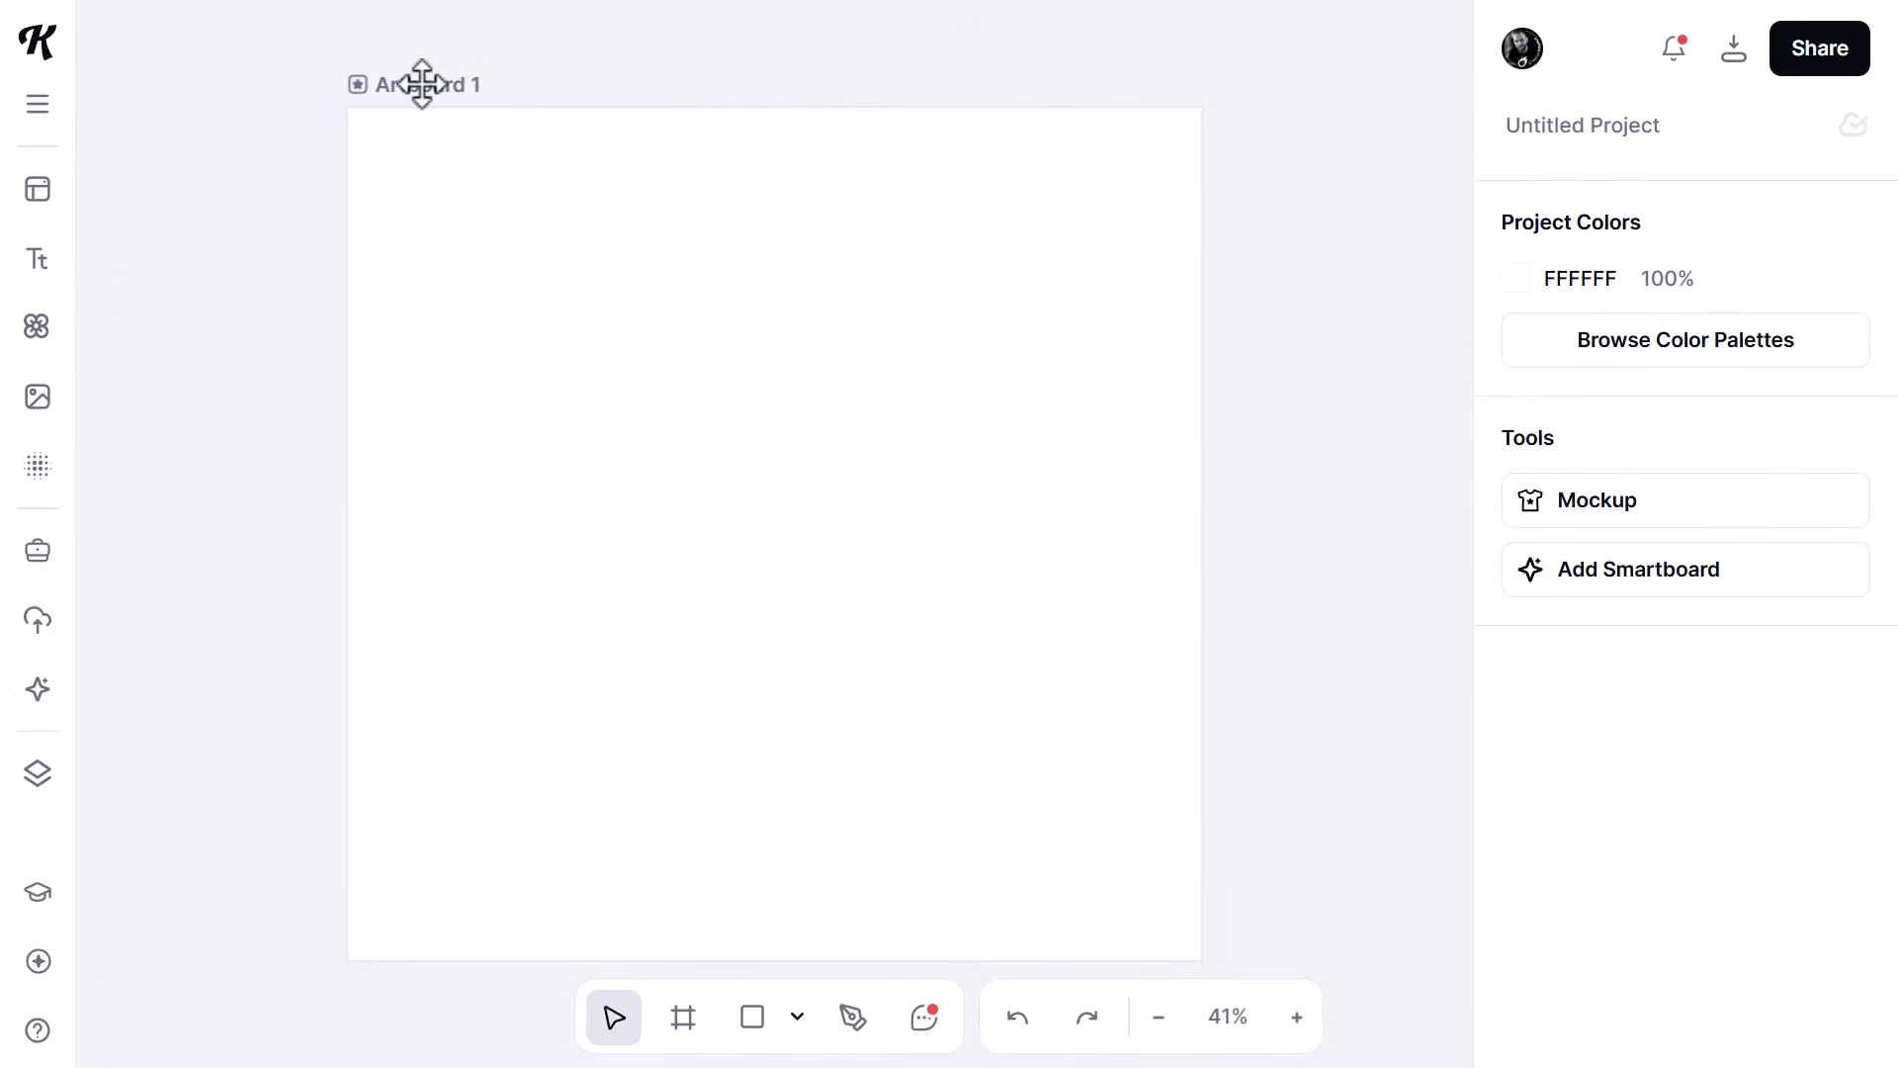
- Fill the blank project's artboard with the Blue color style from the TrueTorque palette
left_click(422, 84)
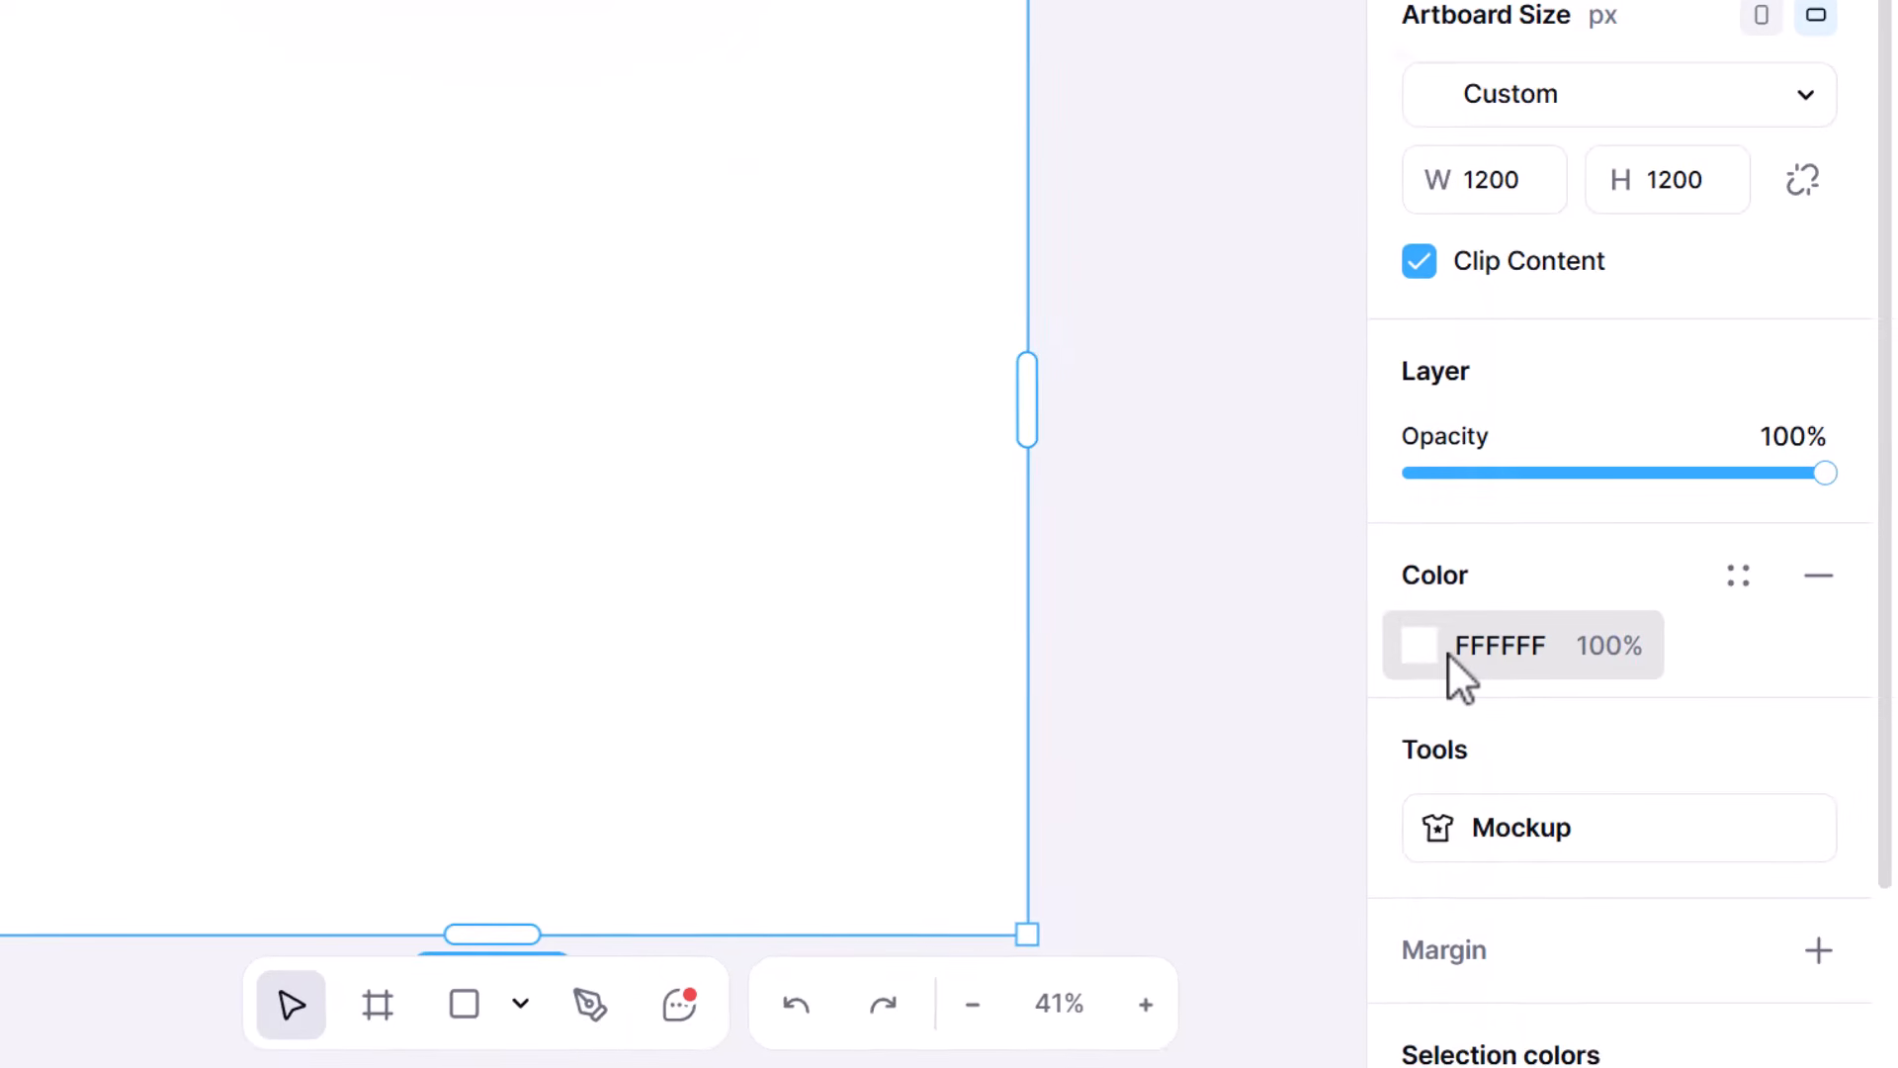
left_click(1448, 653)
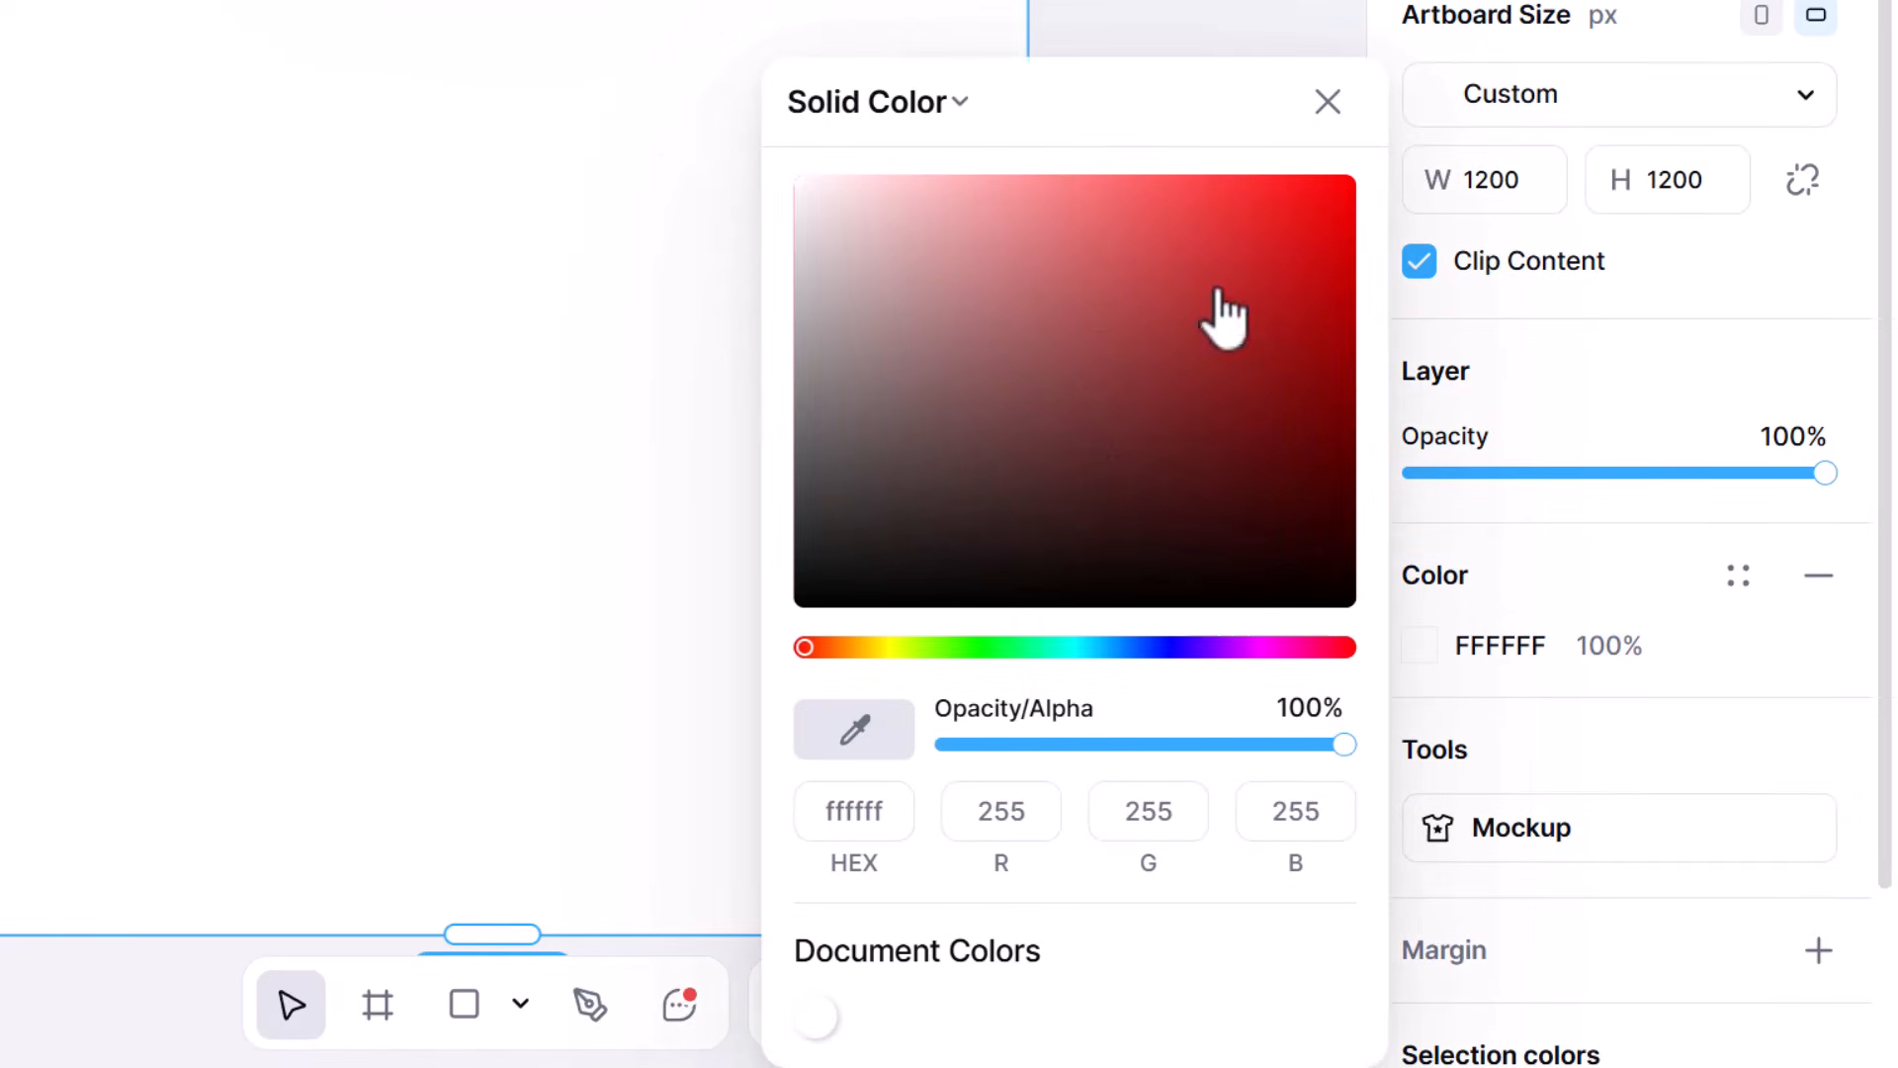
left_click(1738, 583)
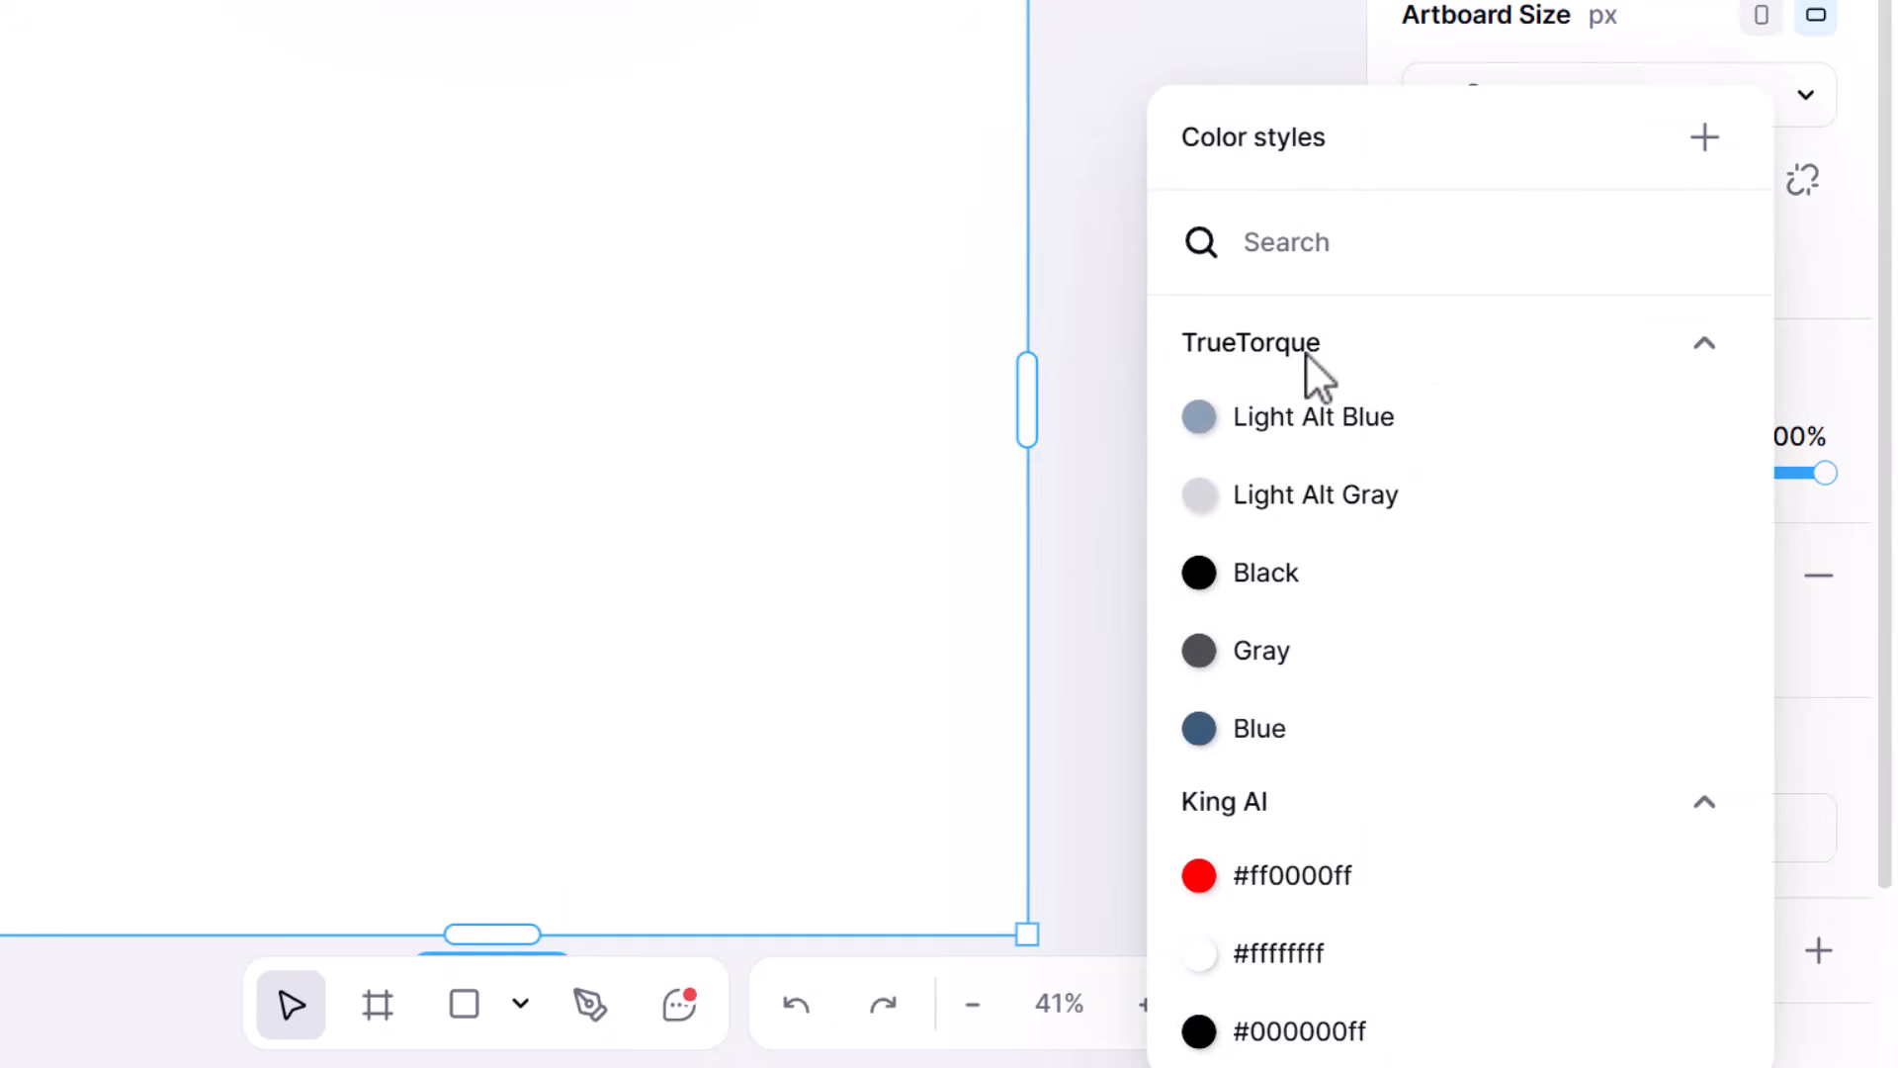
left_click(1292, 736)
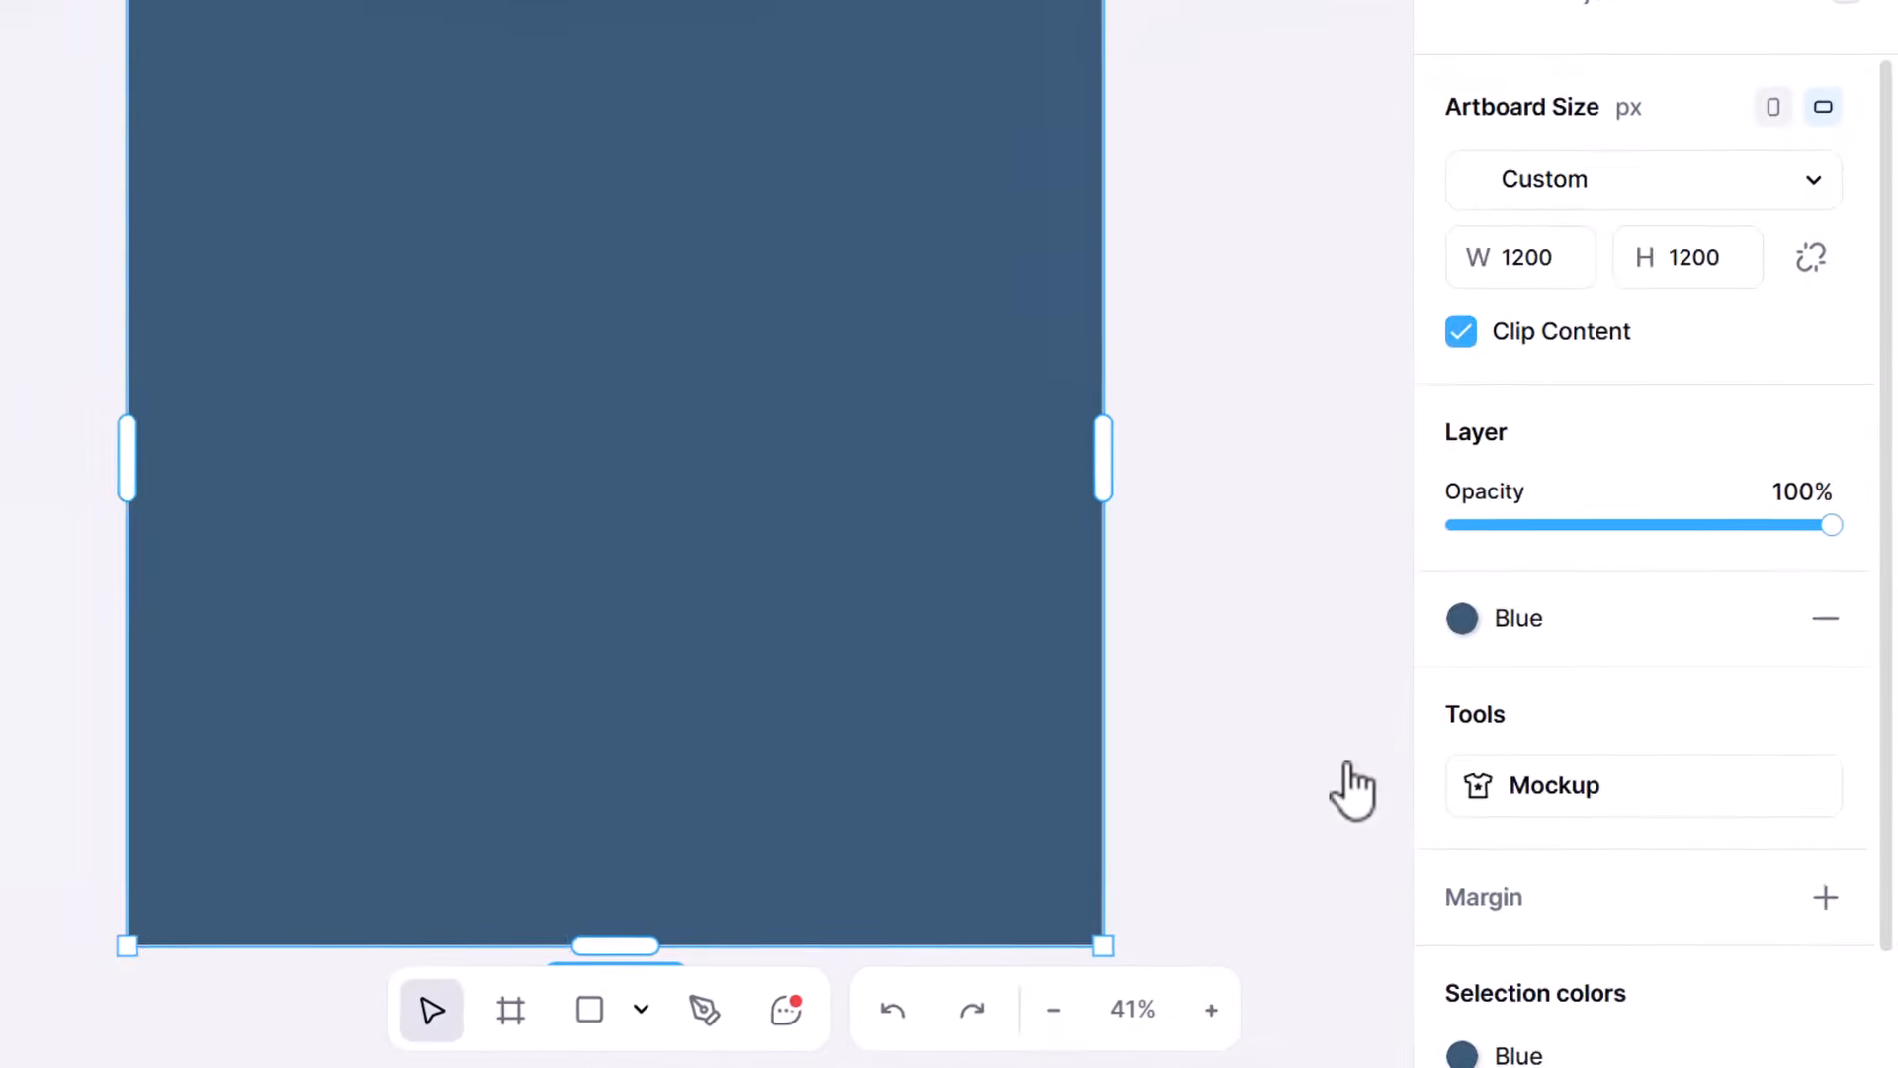
- Copy the complete logo and tagline from the Square Logo on Blue artboard in the TrueTorque Automotive project
left_click(1165, 226)
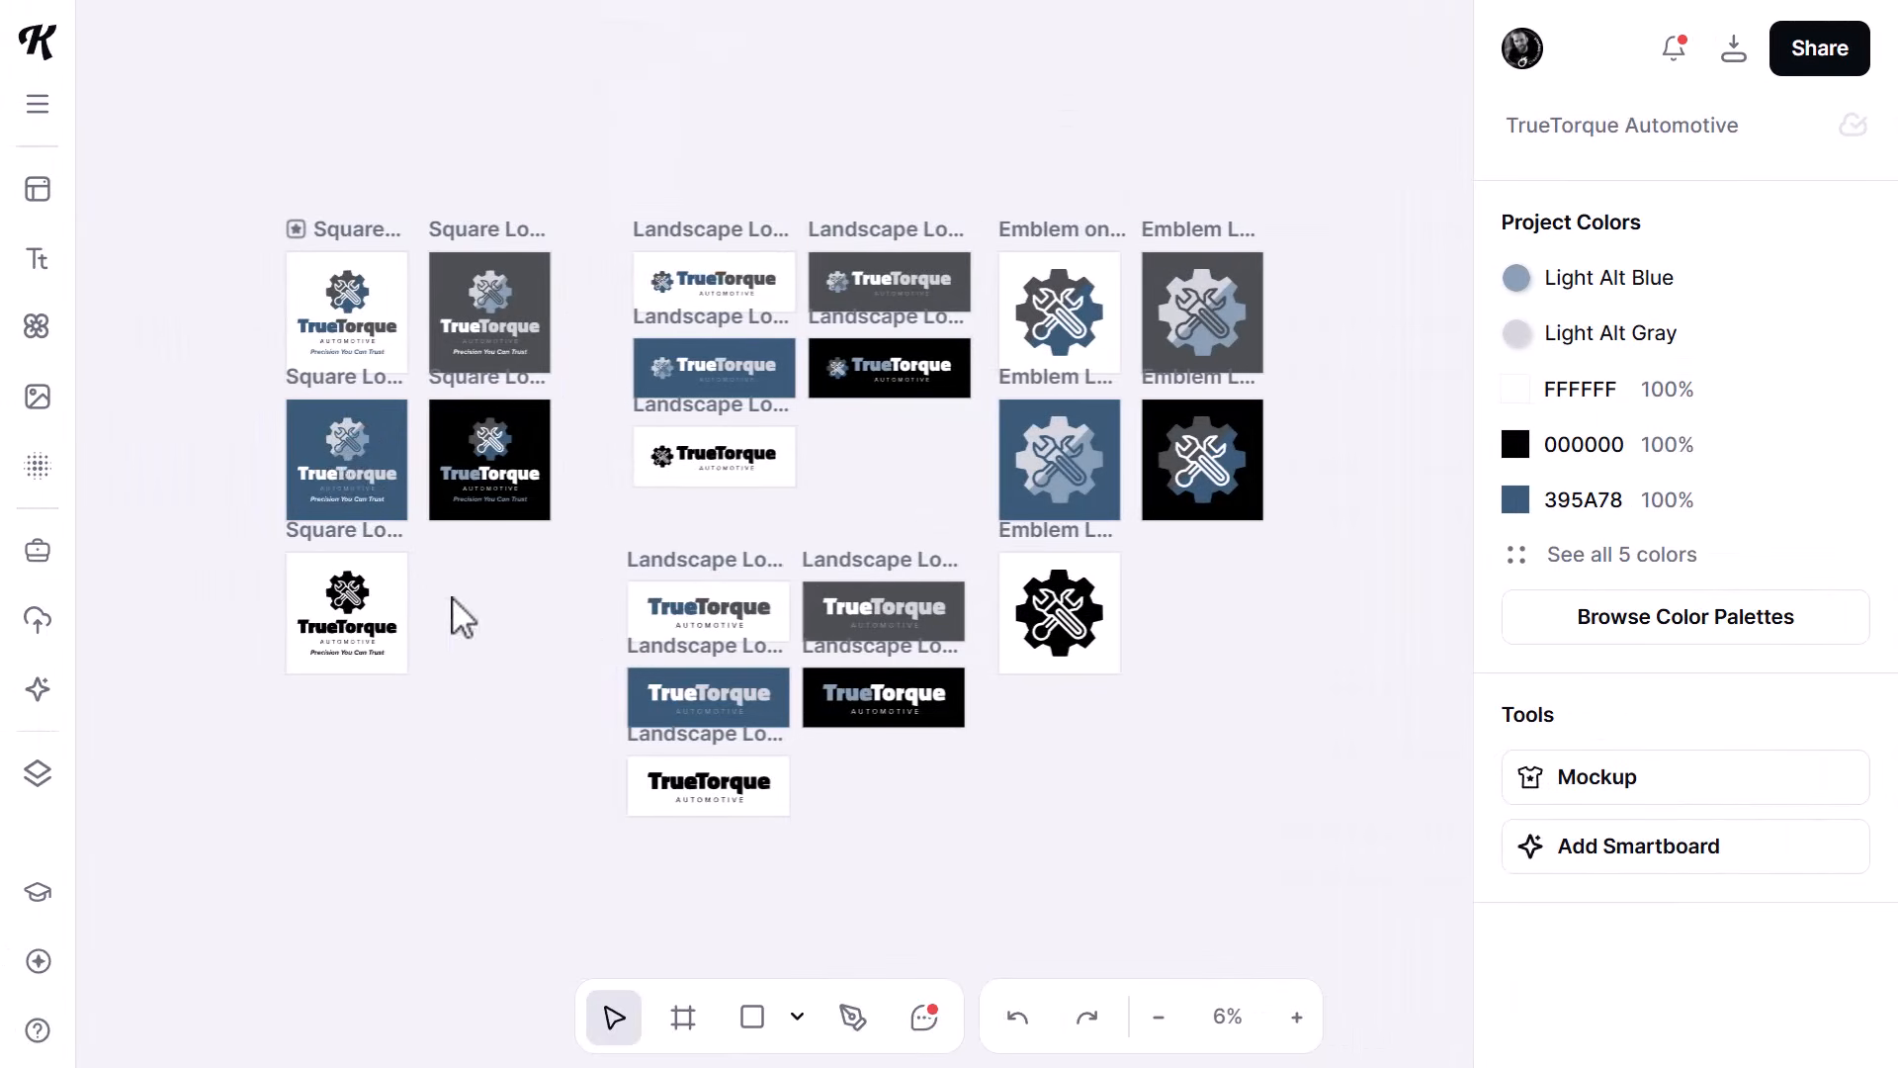
scroll(283, 452, "up", 5)
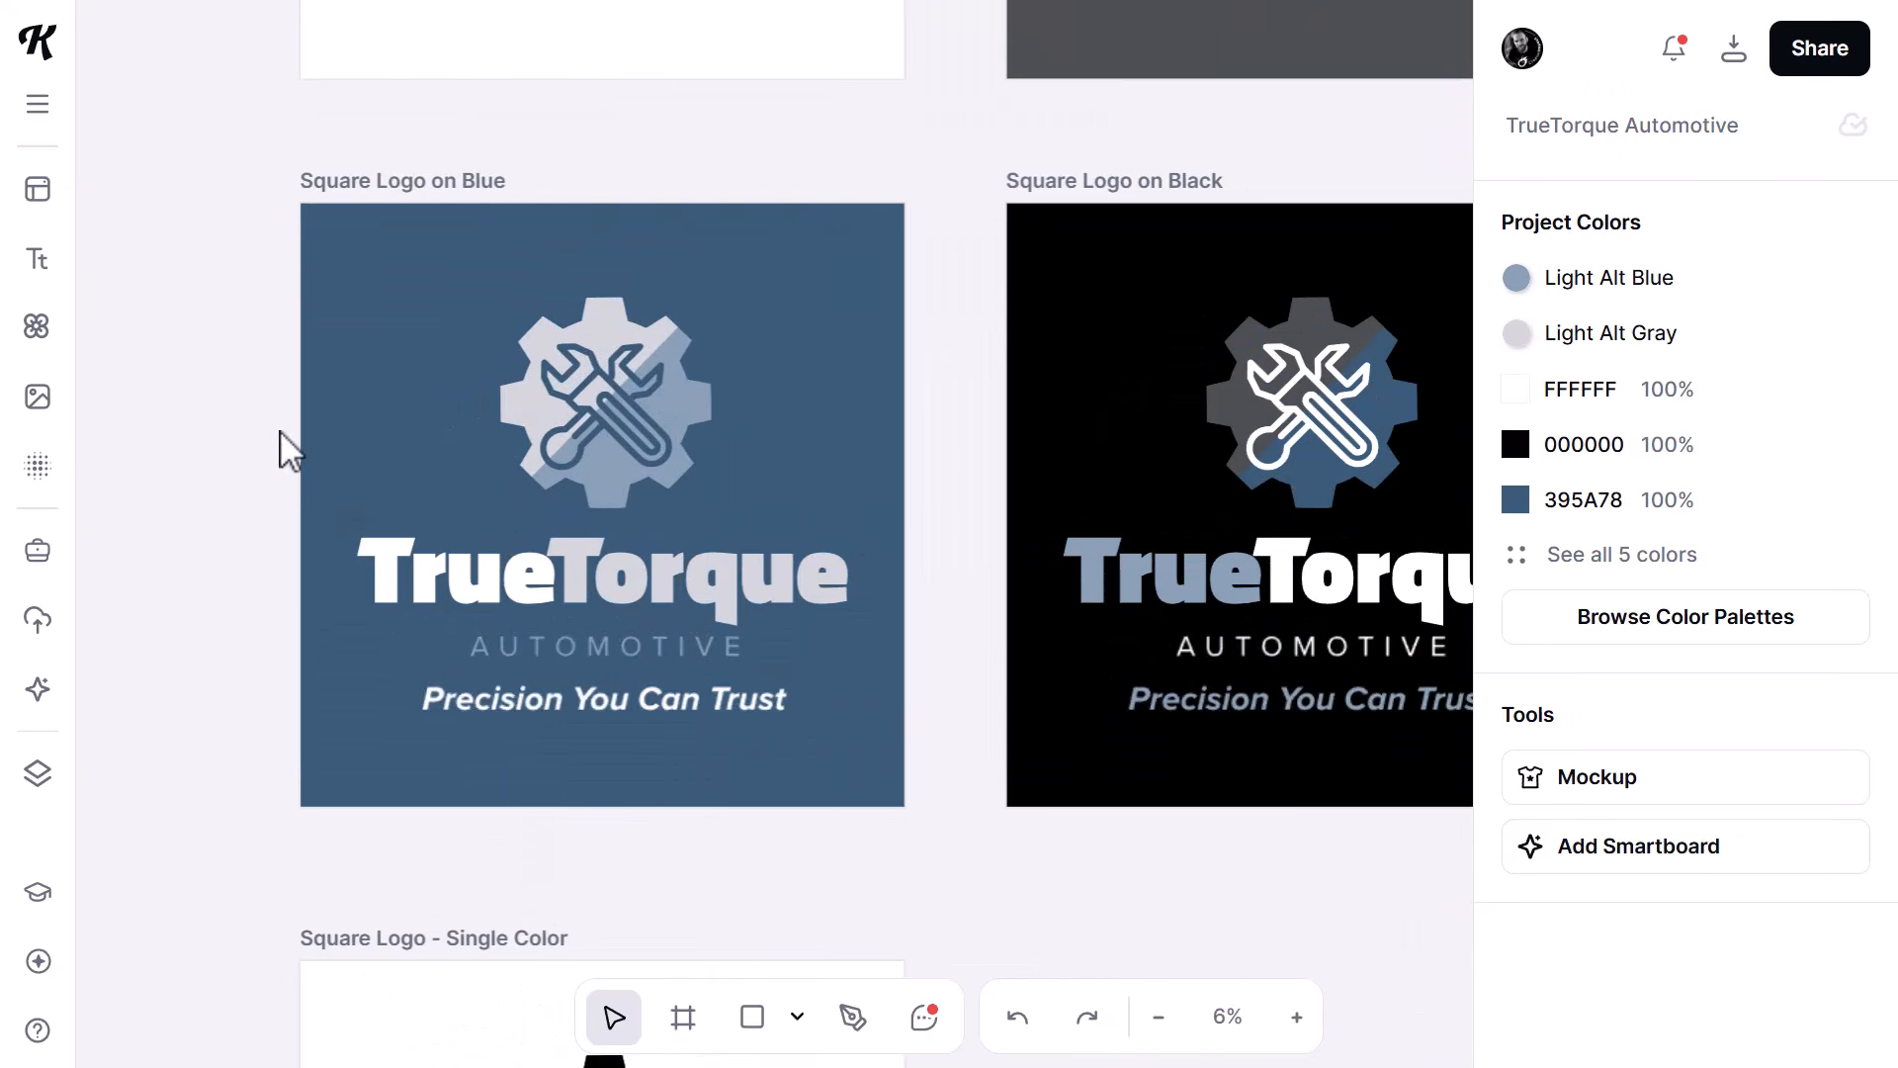
left_click_drag(213, 247, 876, 756)
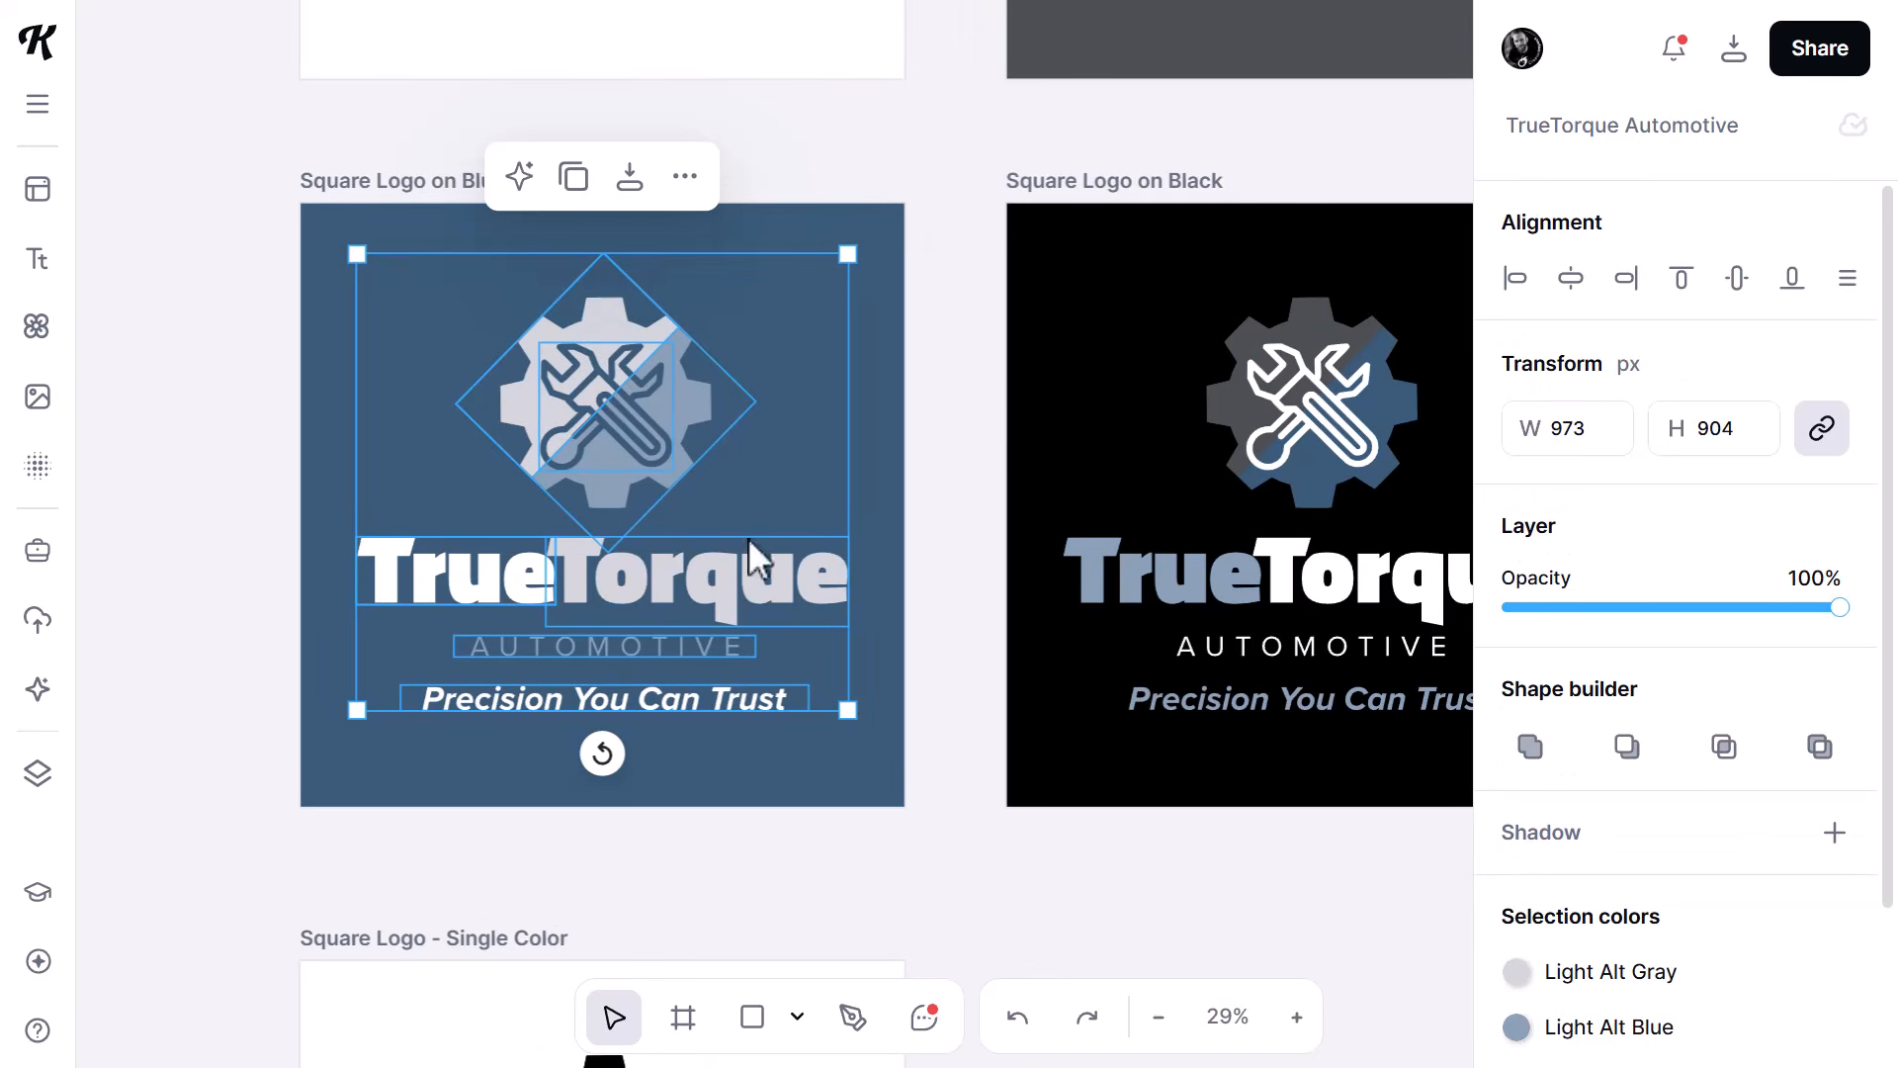
right_click(599, 284)
left_click(746, 306)
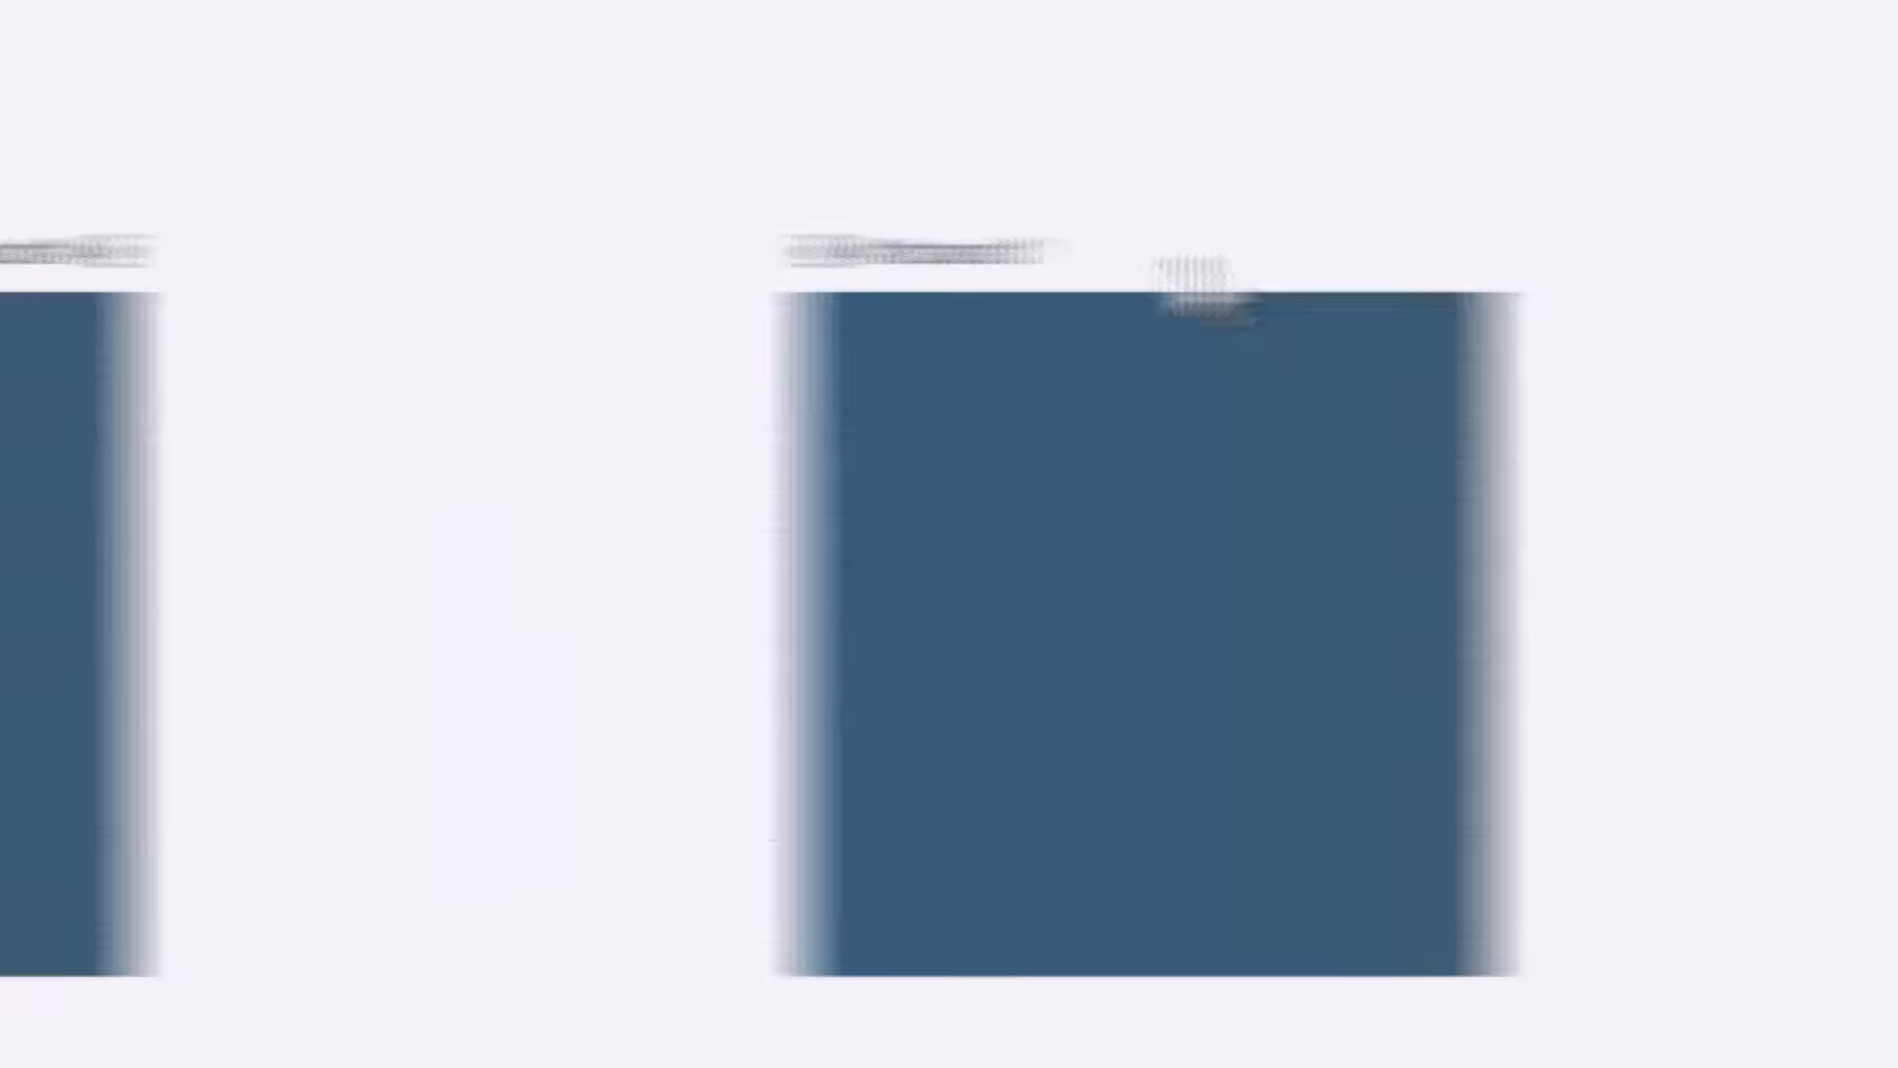
- Paste the copied logo into the untitled project and center it on the blue Artboard 1
right_click(719, 259)
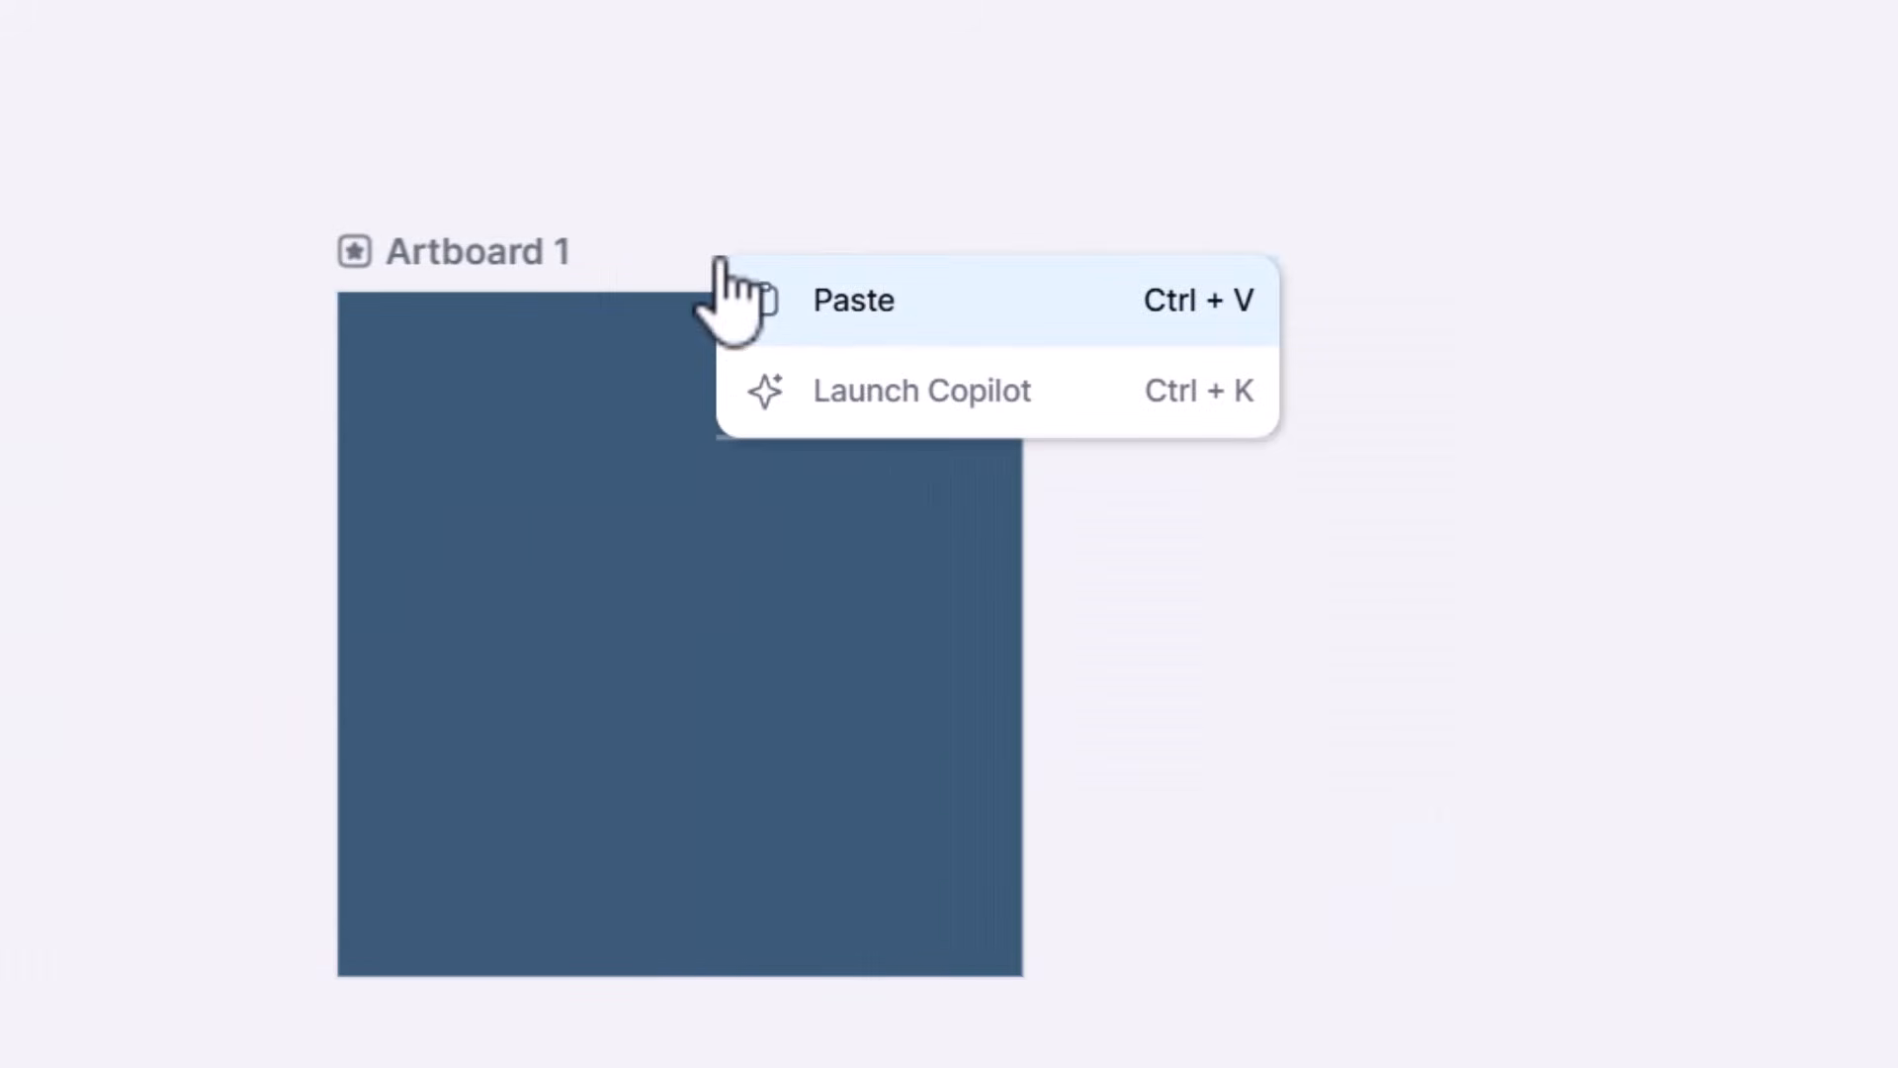
left_click(870, 309)
left_click_drag(933, 339, 682, 513)
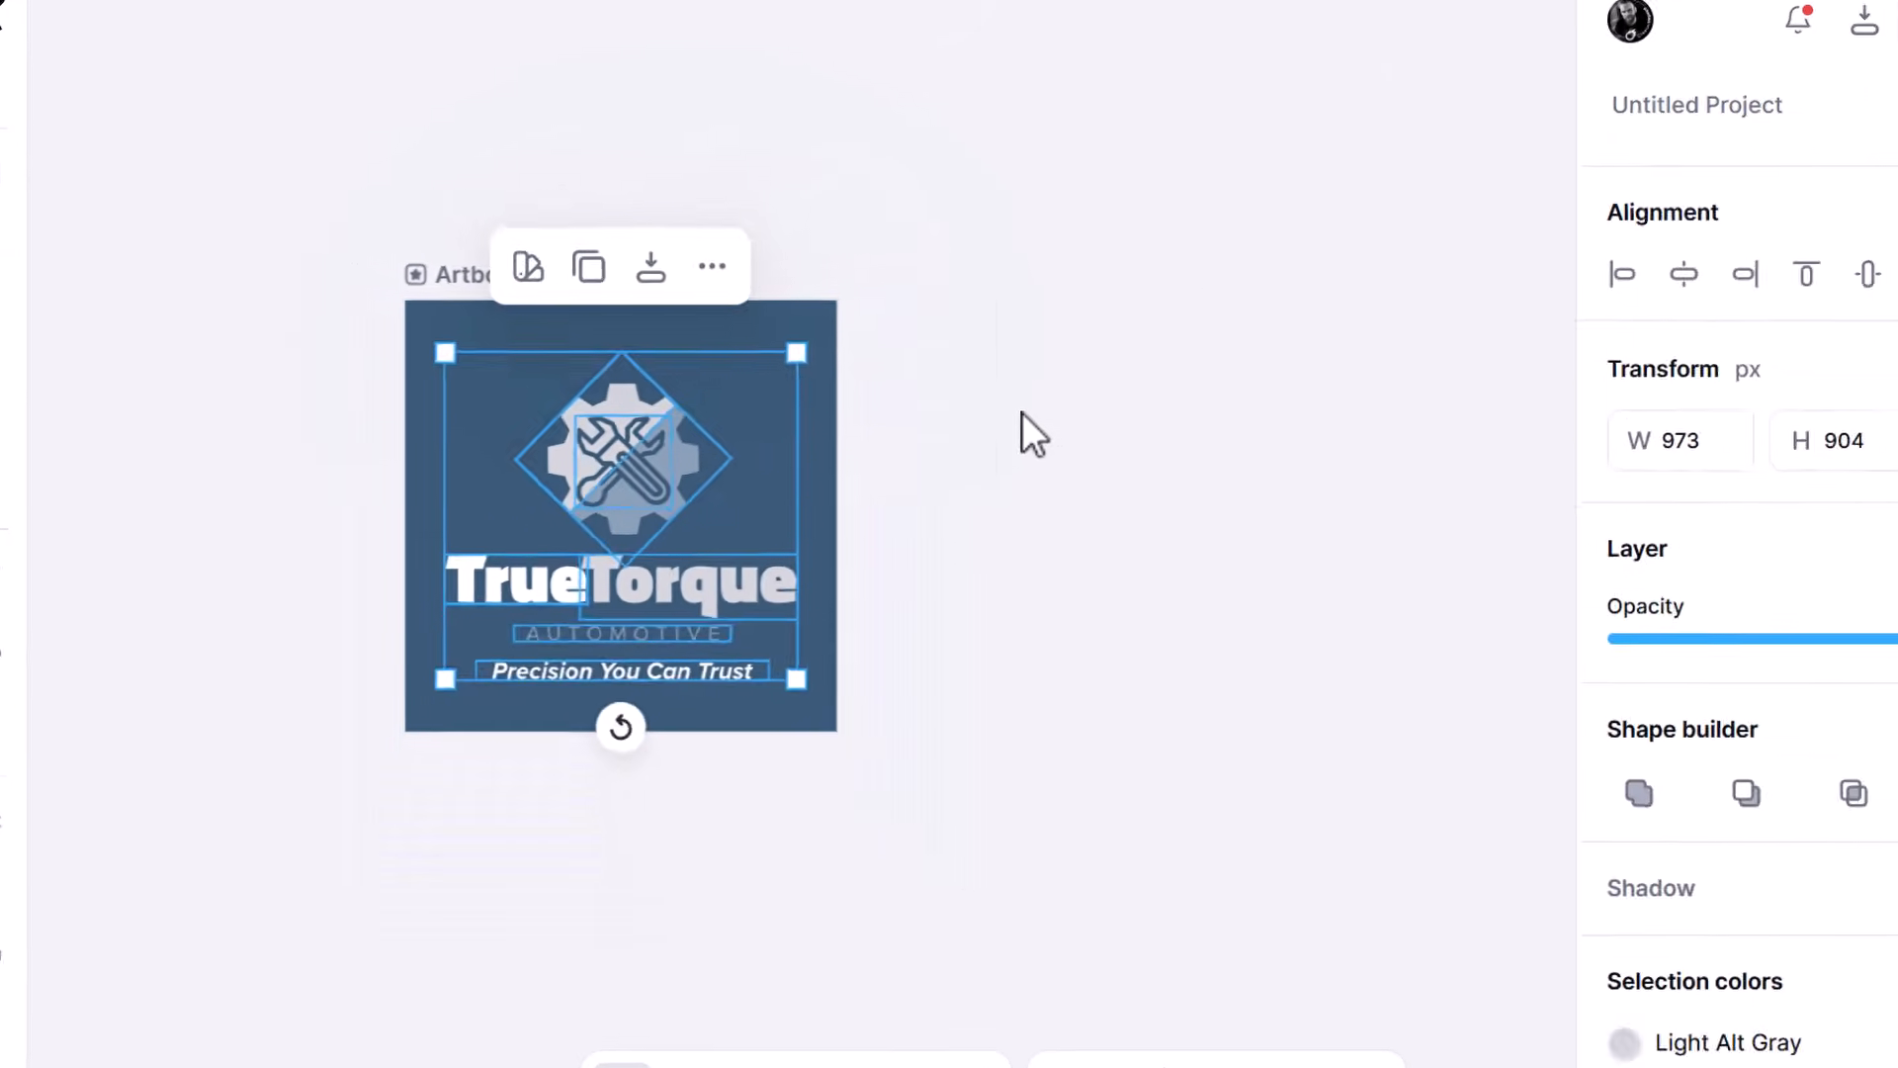
left_click(1321, 474)
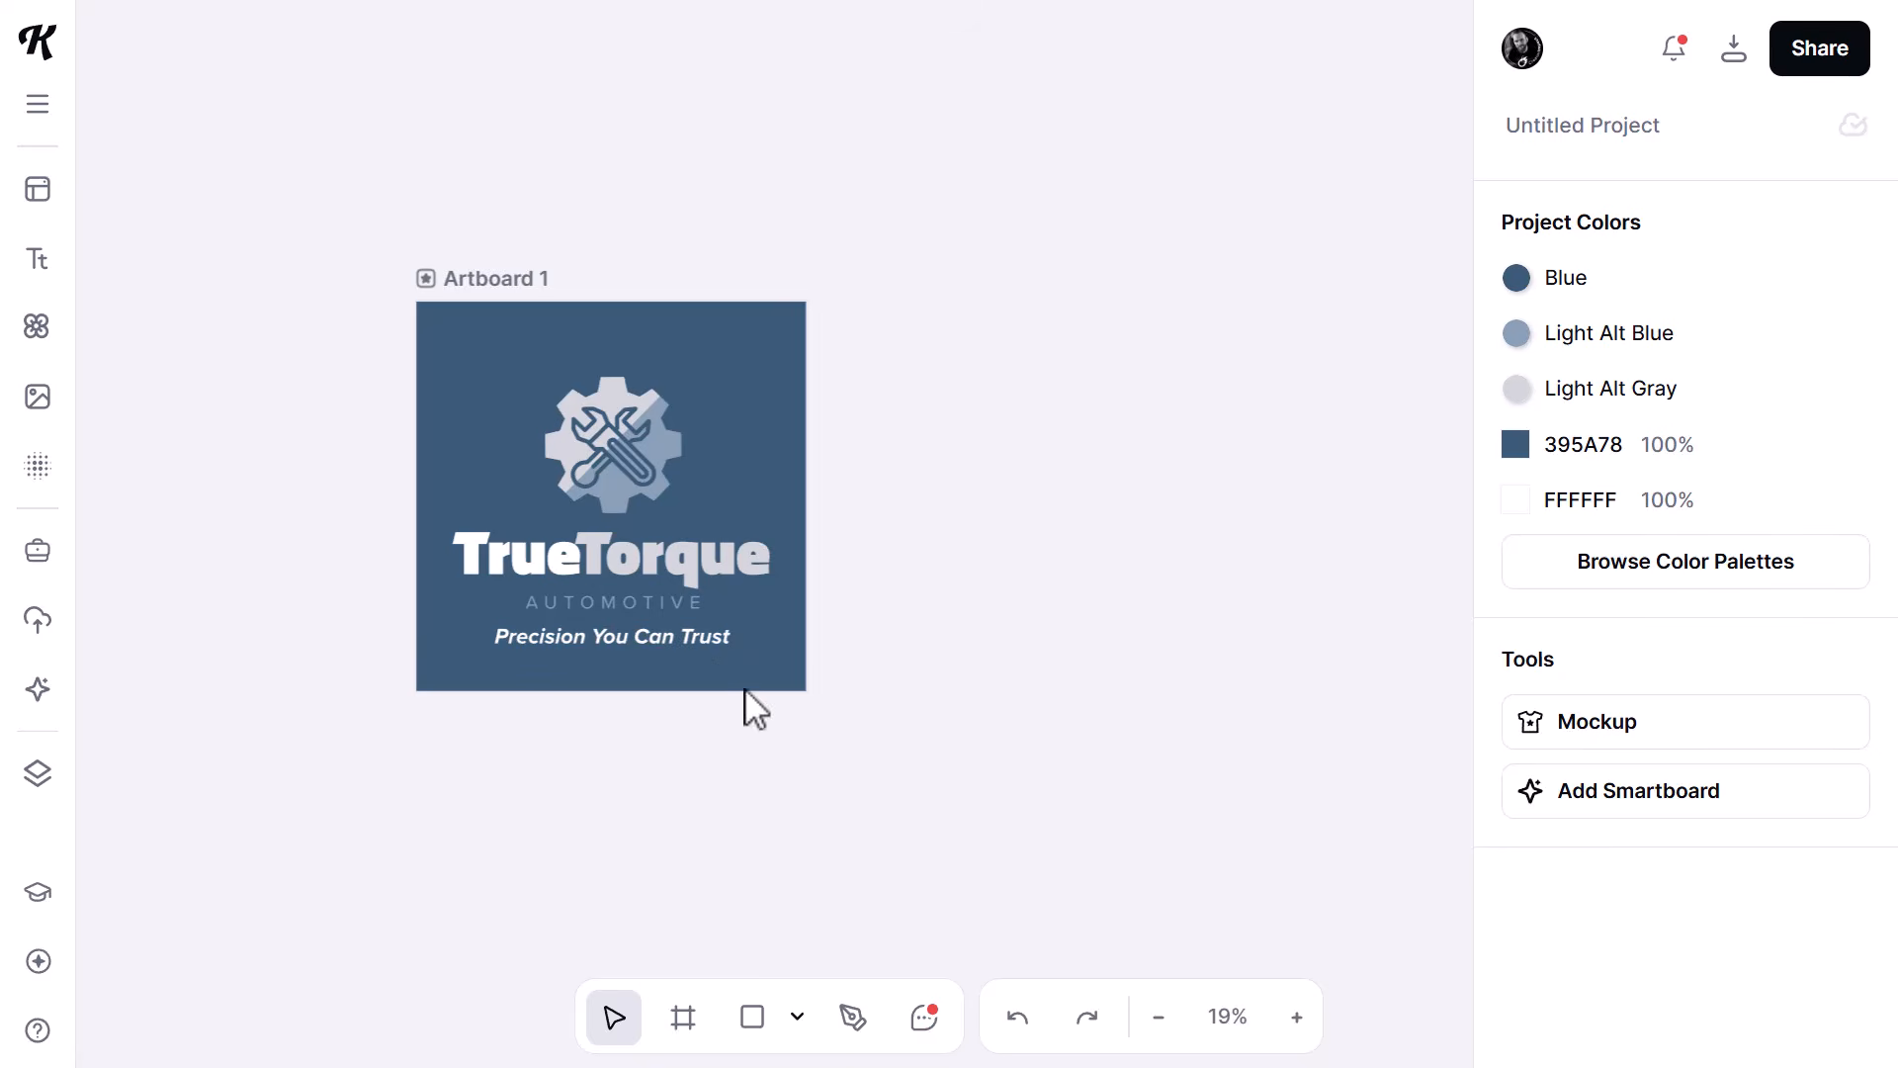
- Duplicate the blue logo artboard beside the original
scroll(625, 617, "up", 2)
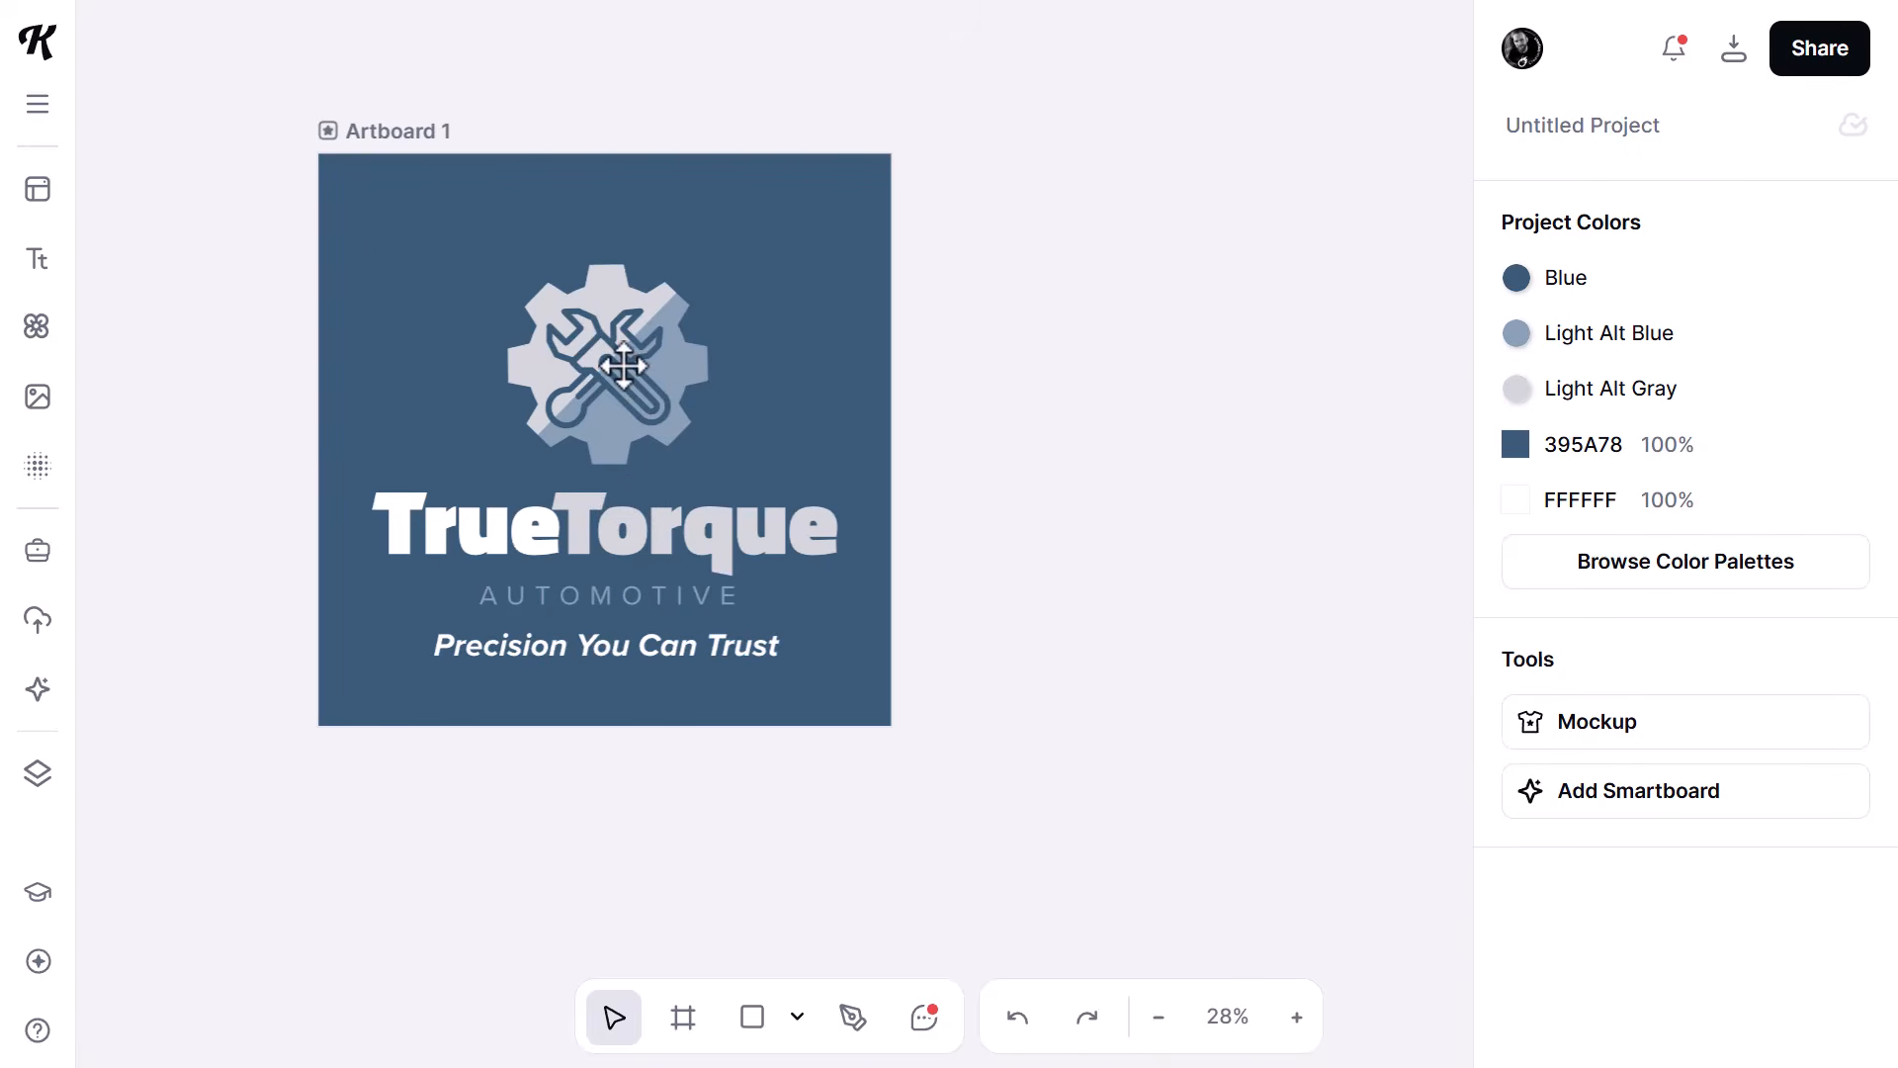
left_click(428, 128)
left_click(576, 79)
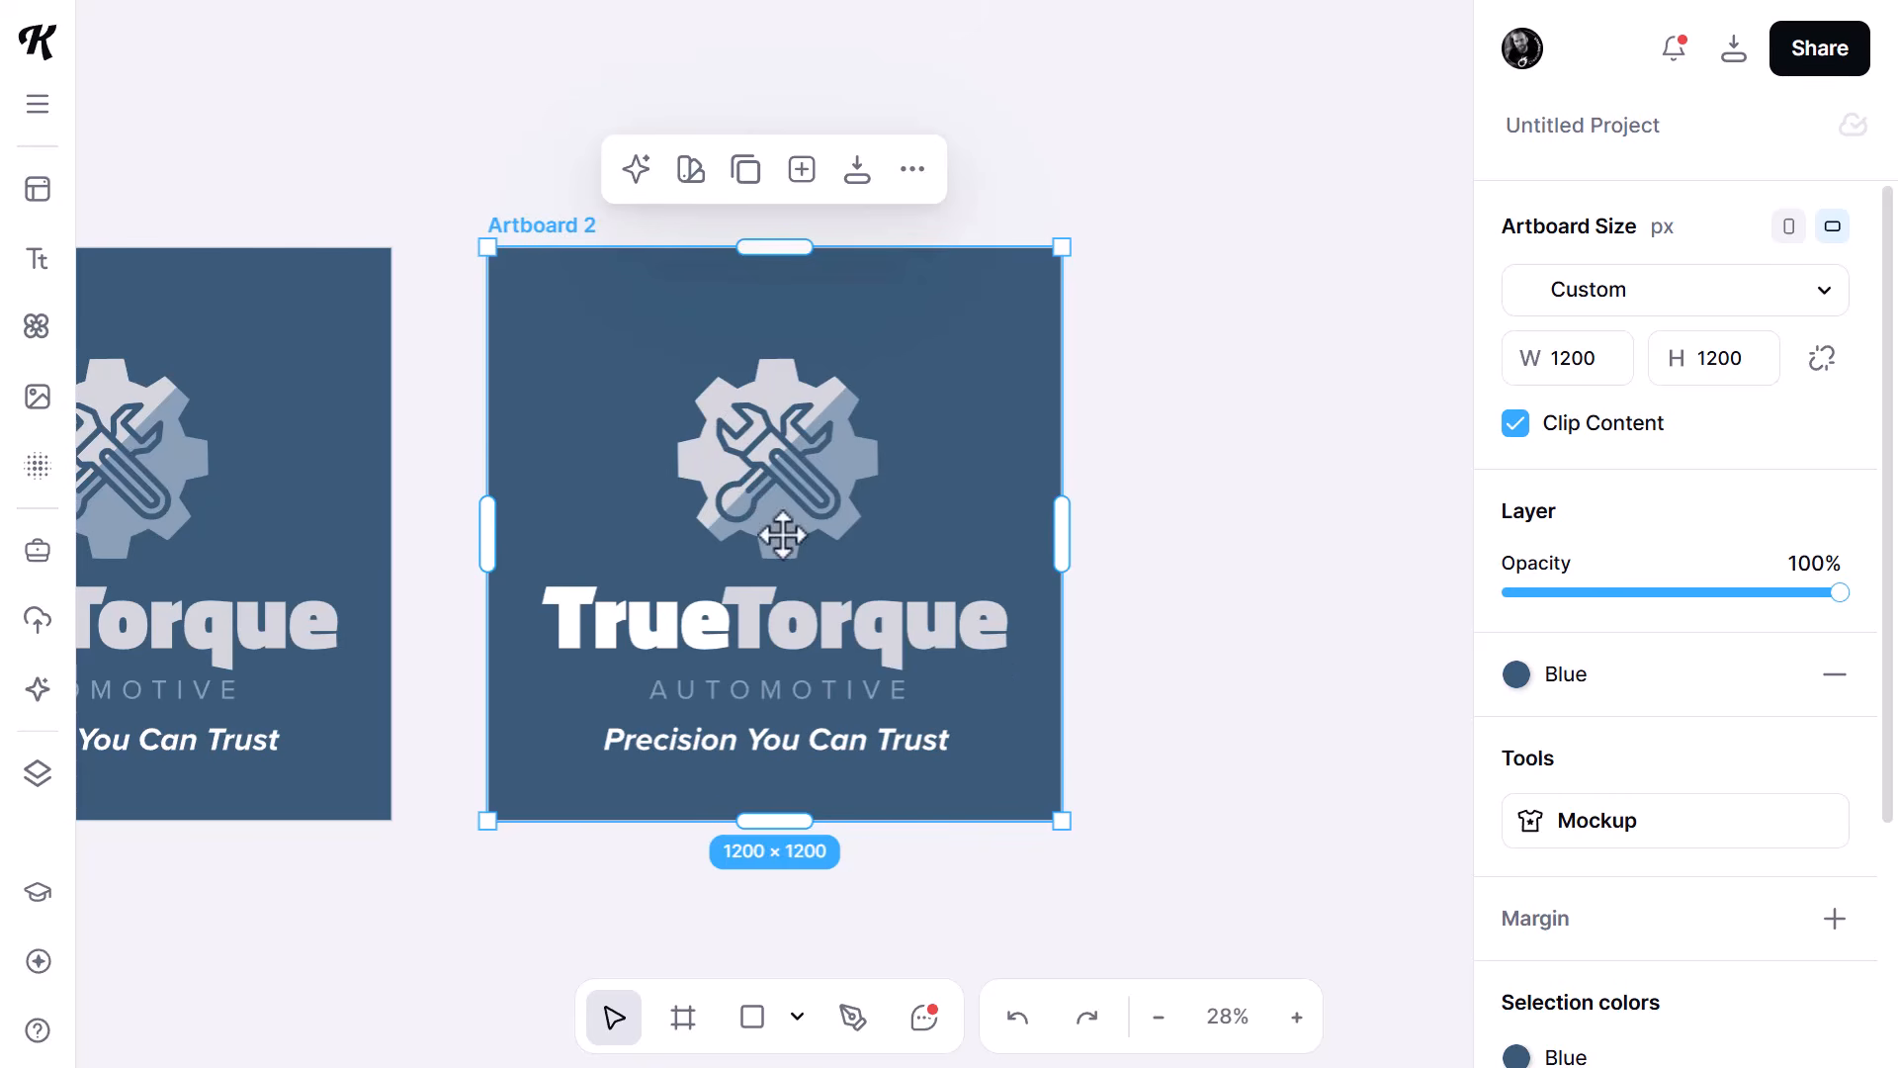
left_click_drag(373, 868, 911, 873)
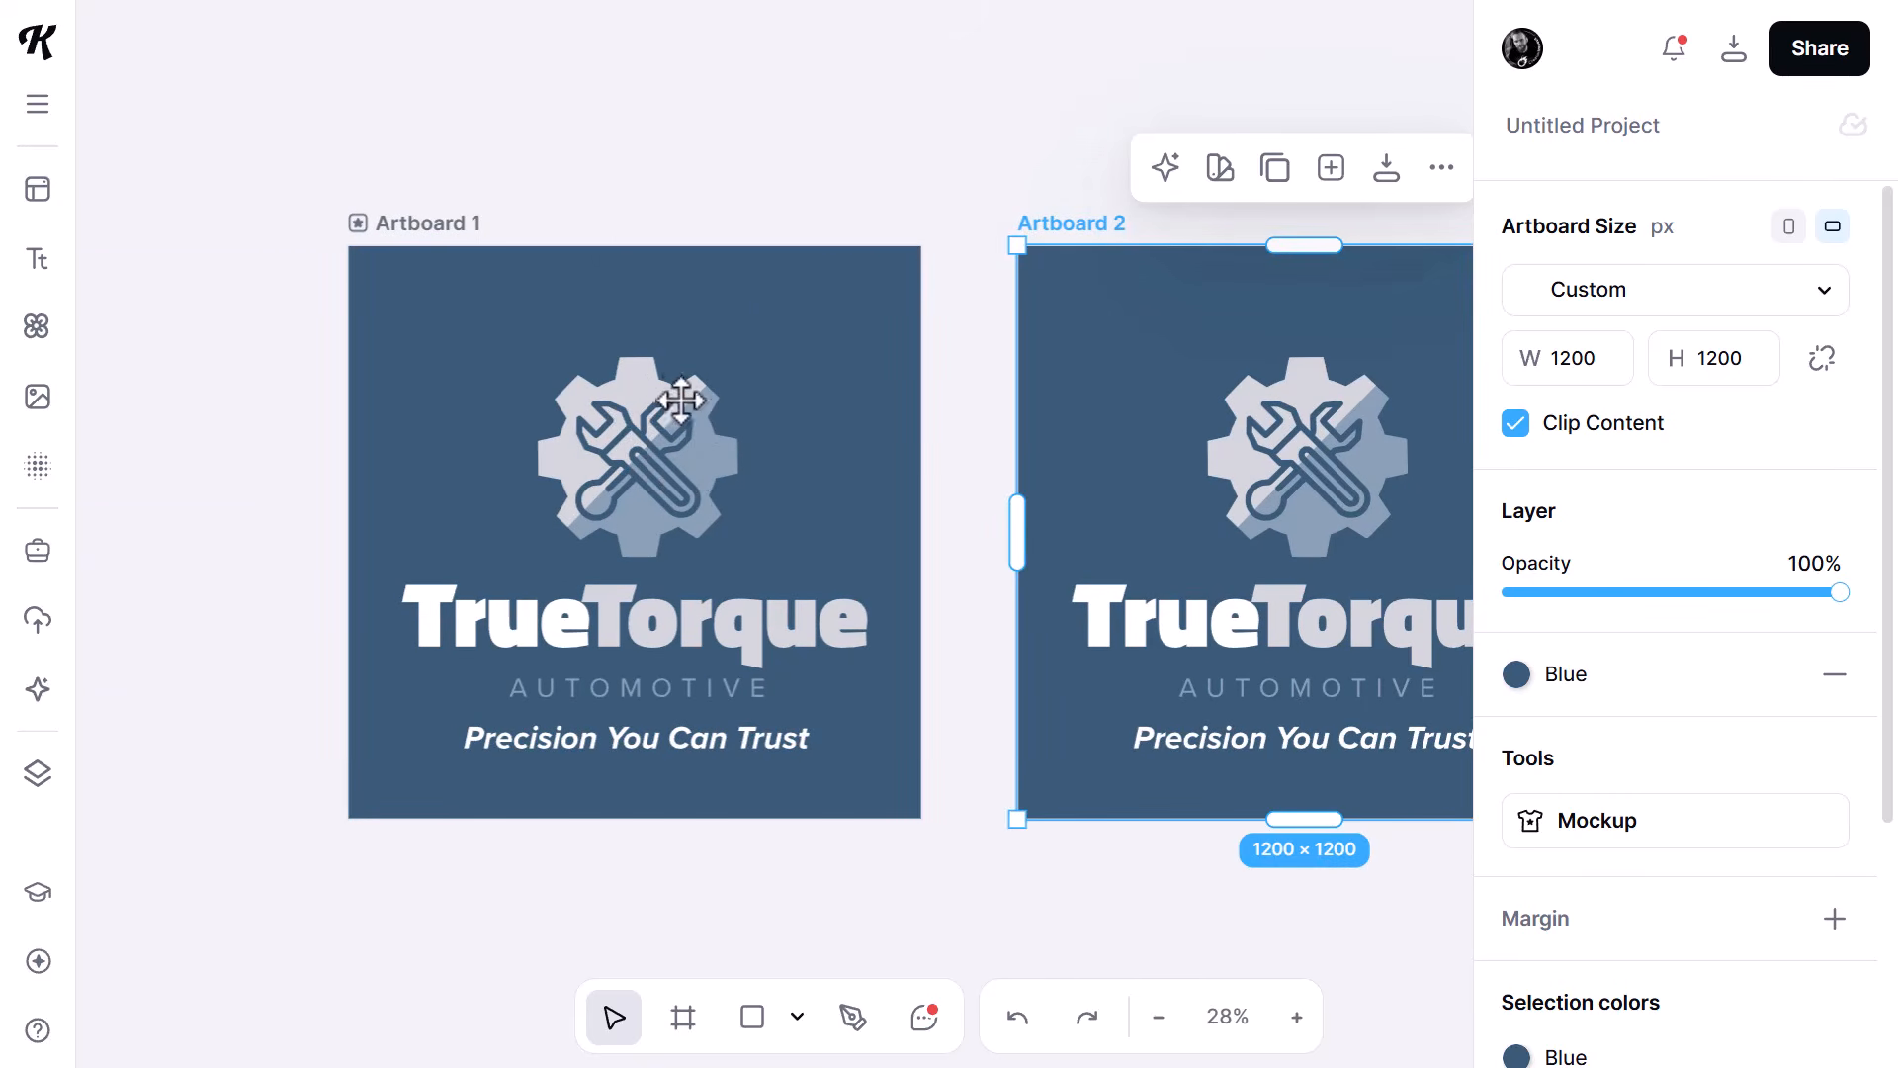
- Enlarge the gear emblem with its tools on Artboard 1 to about 901 px wide and center it above the wordmark
left_click(641, 448)
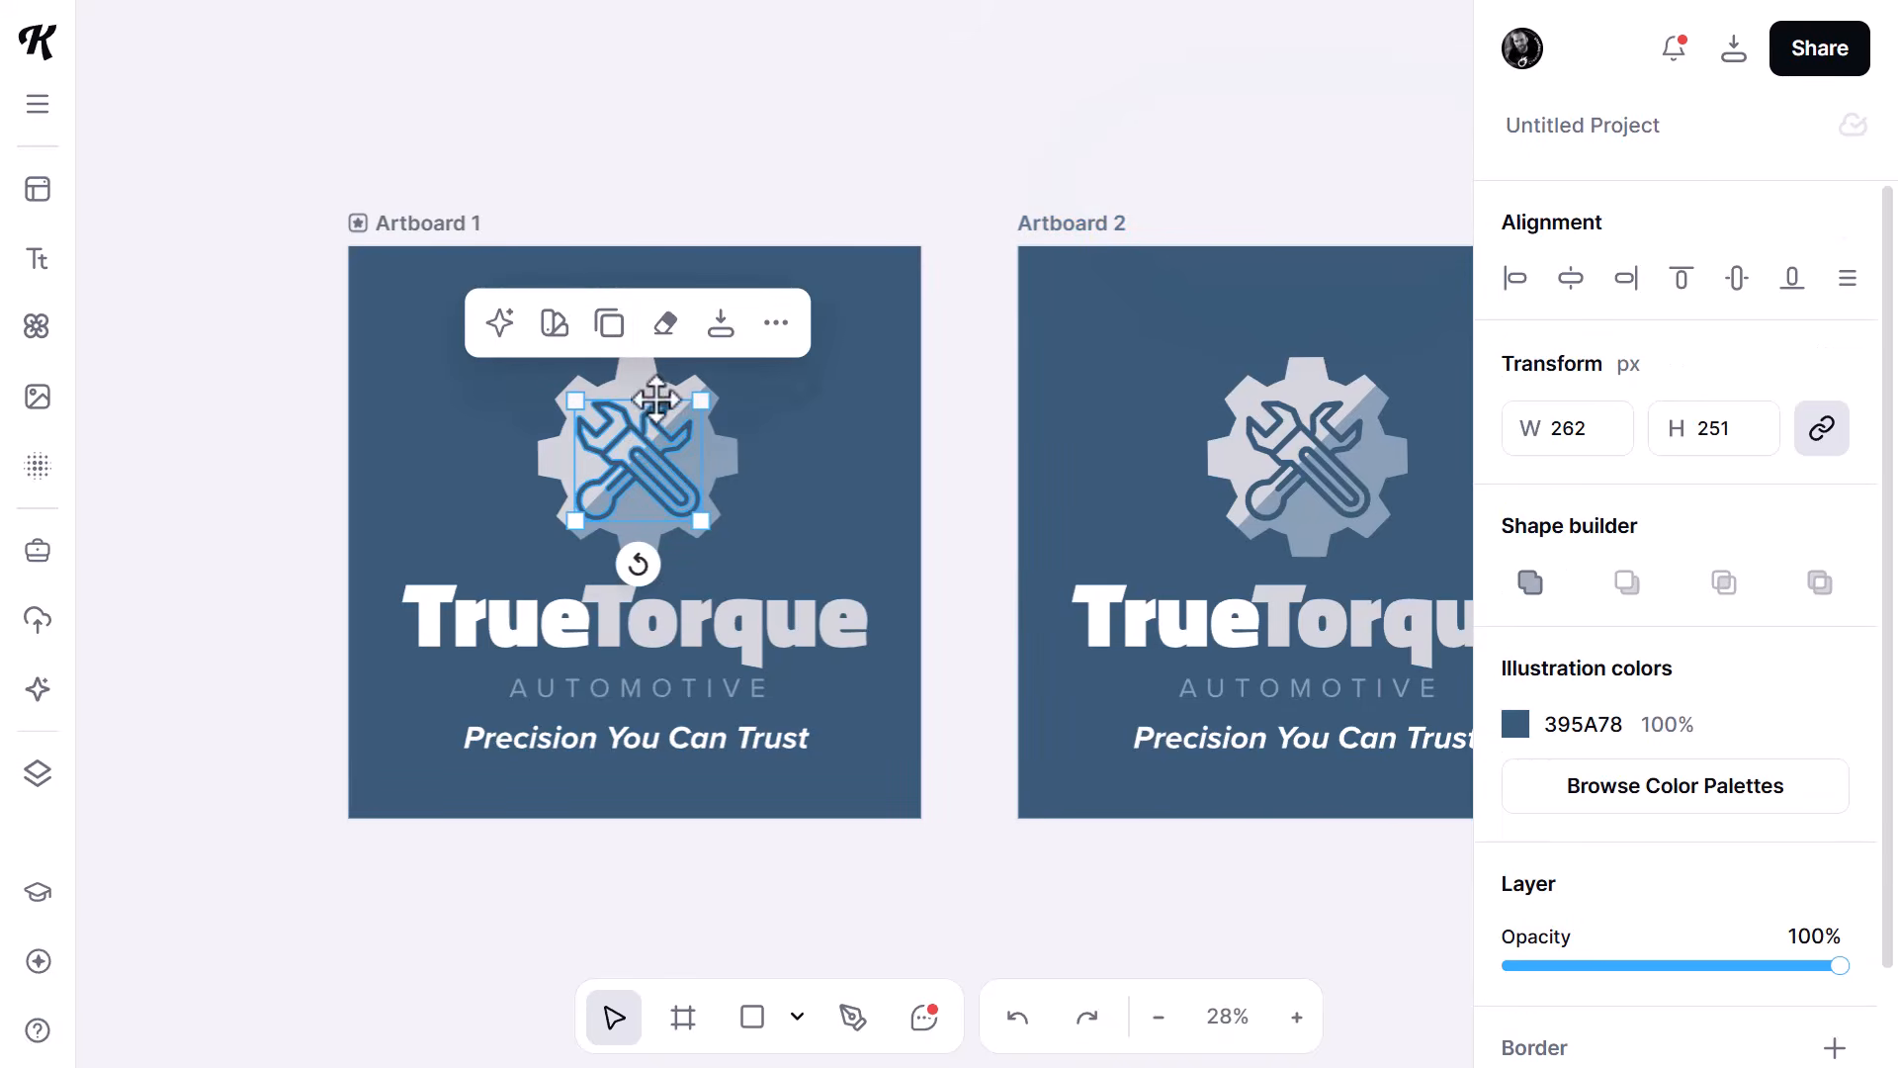
left_click_drag(521, 170, 763, 565)
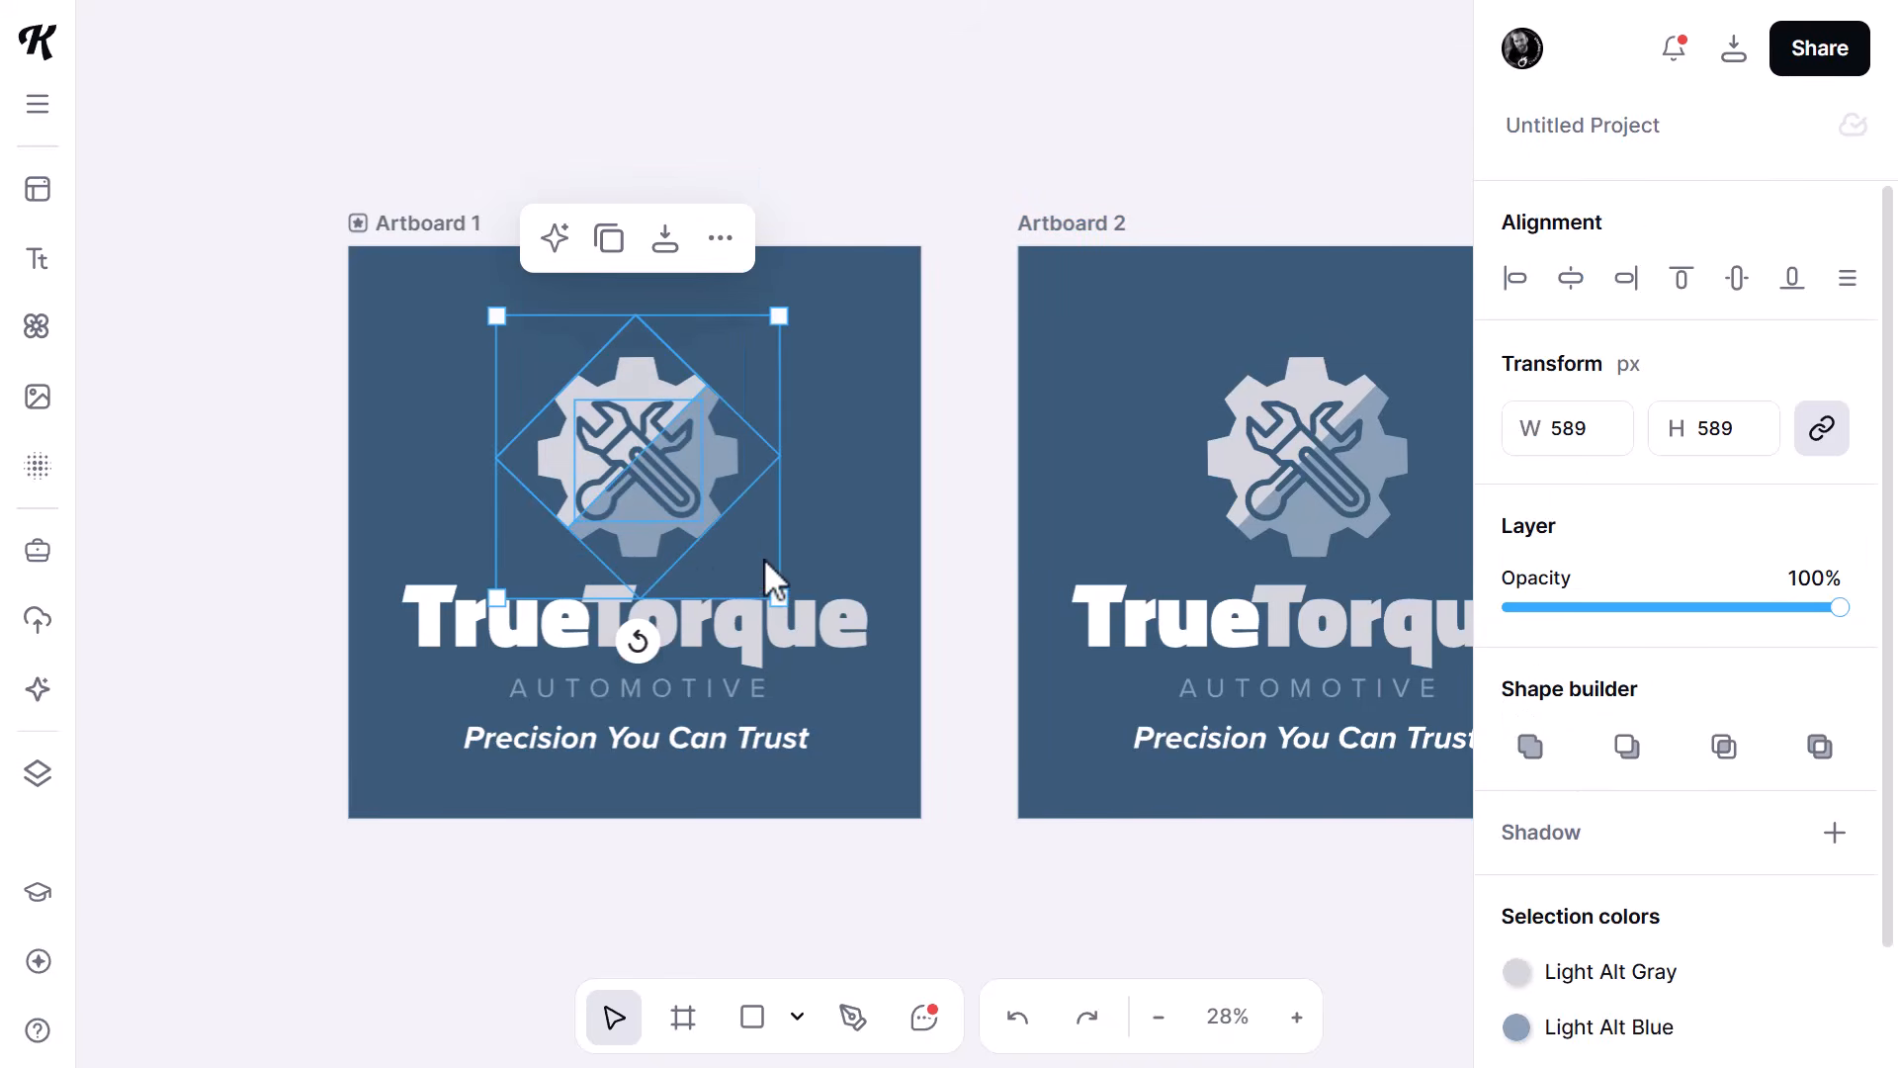
left_click_drag(781, 323, 878, 217)
left_click_drag(497, 598, 446, 647)
left_click_drag(671, 502, 644, 487)
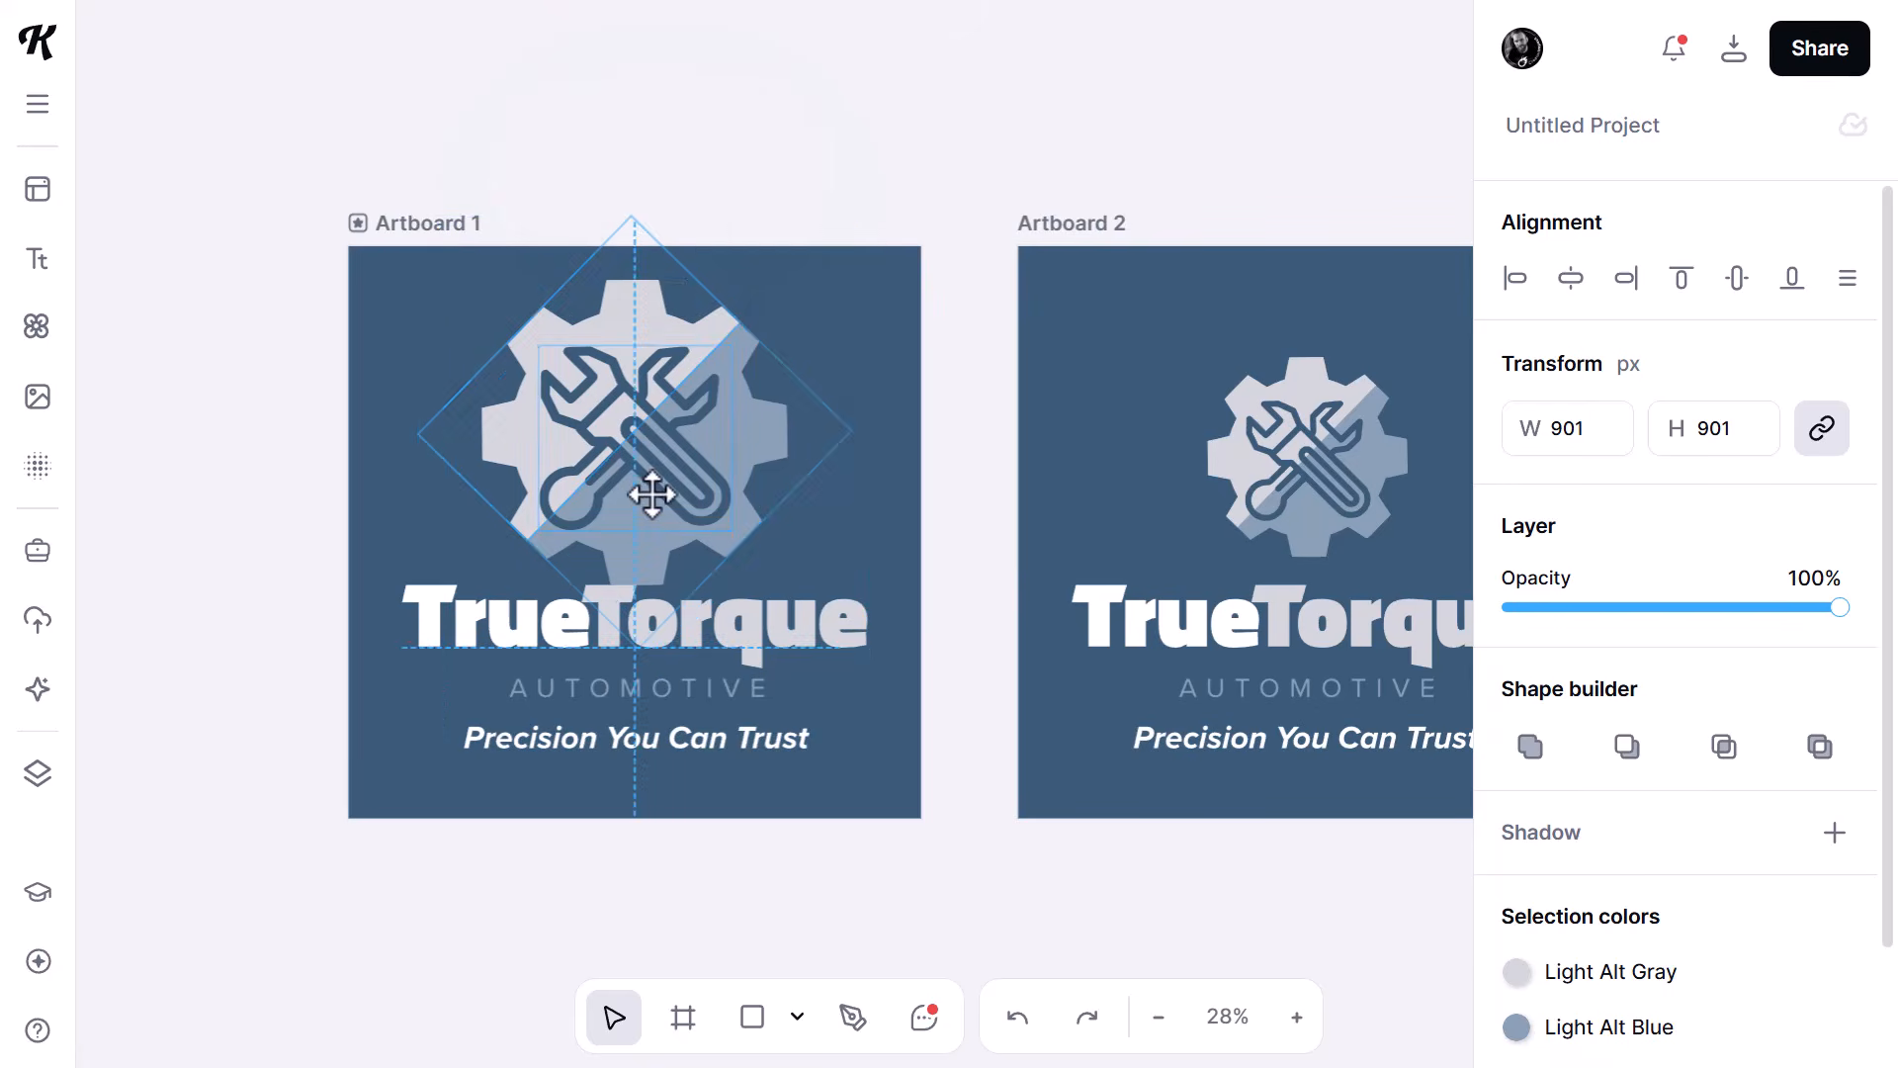
- Delete the tagline on Artboard 1, enlarge the AUTOMOTIVE text to about 958 px wide and lower it beneath the wordmark
left_click(710, 741)
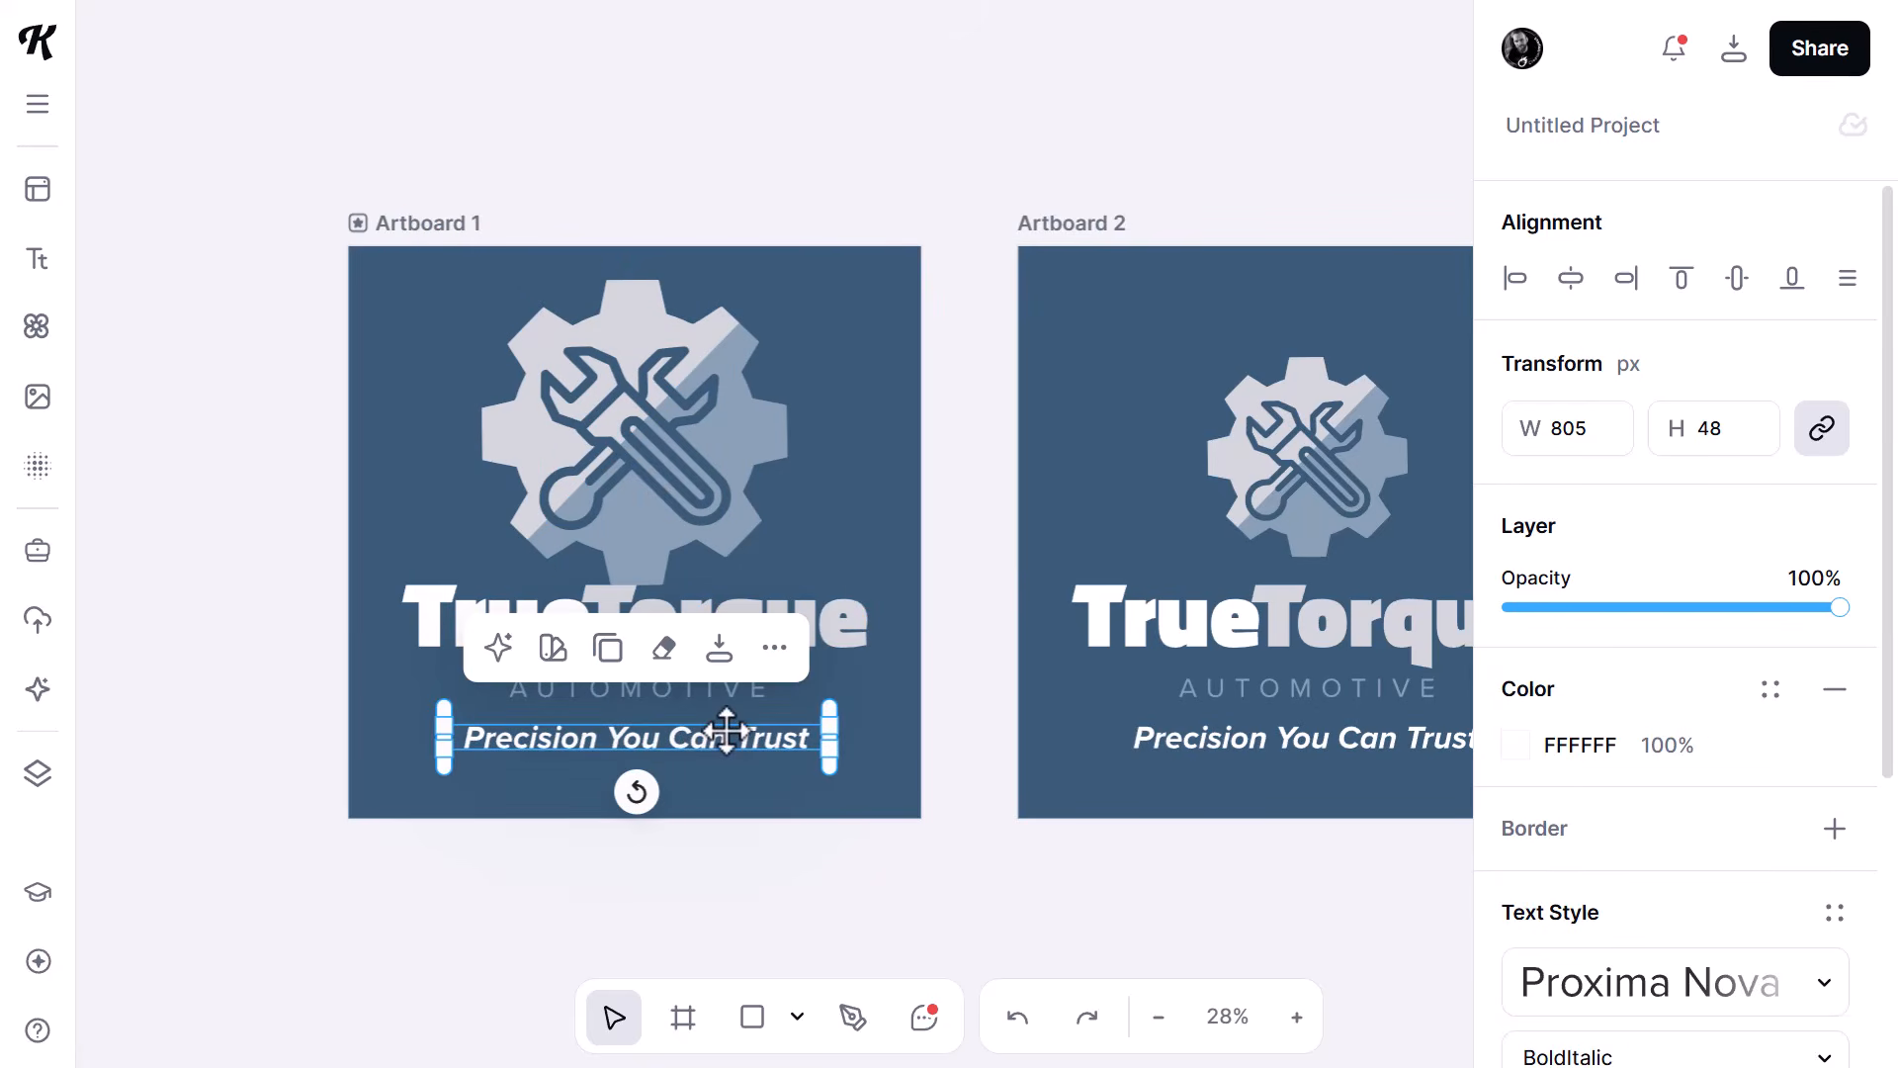
key("Delete")
left_click(737, 690)
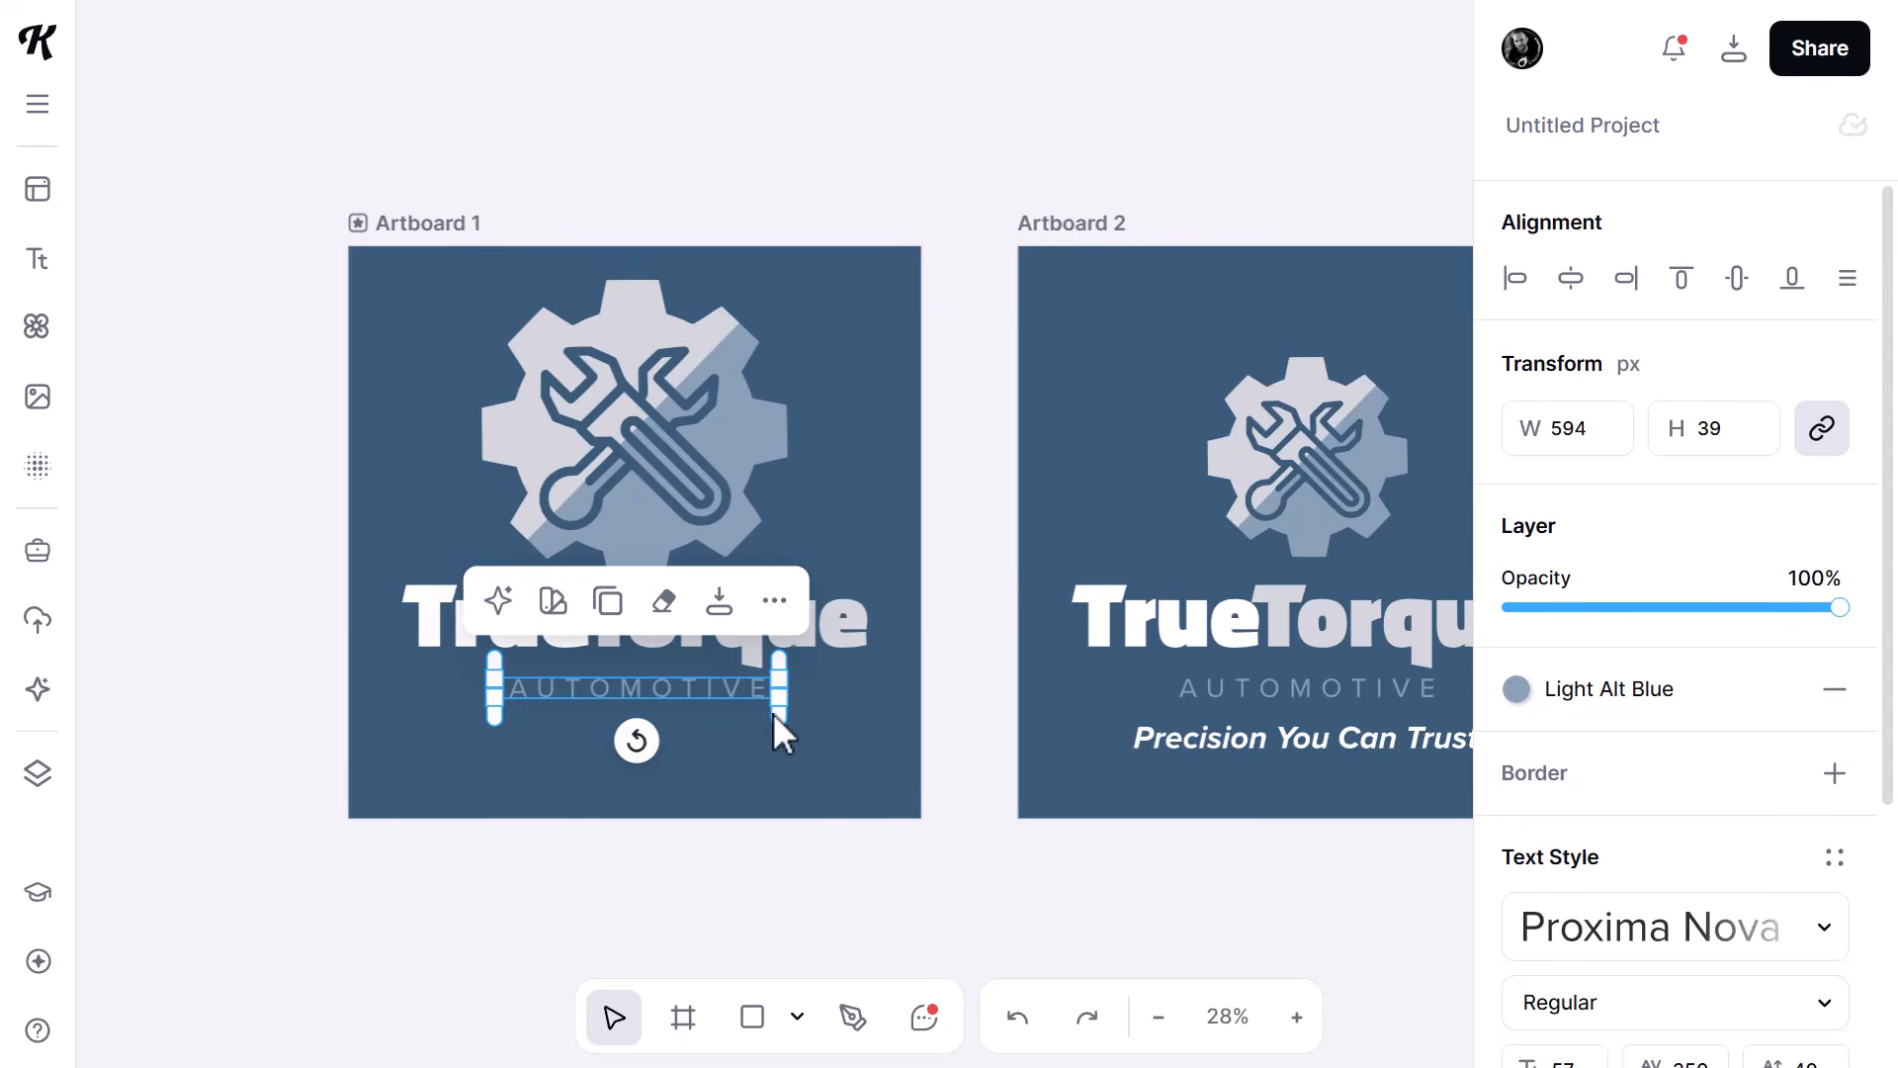
left_click_drag(776, 719, 789, 767)
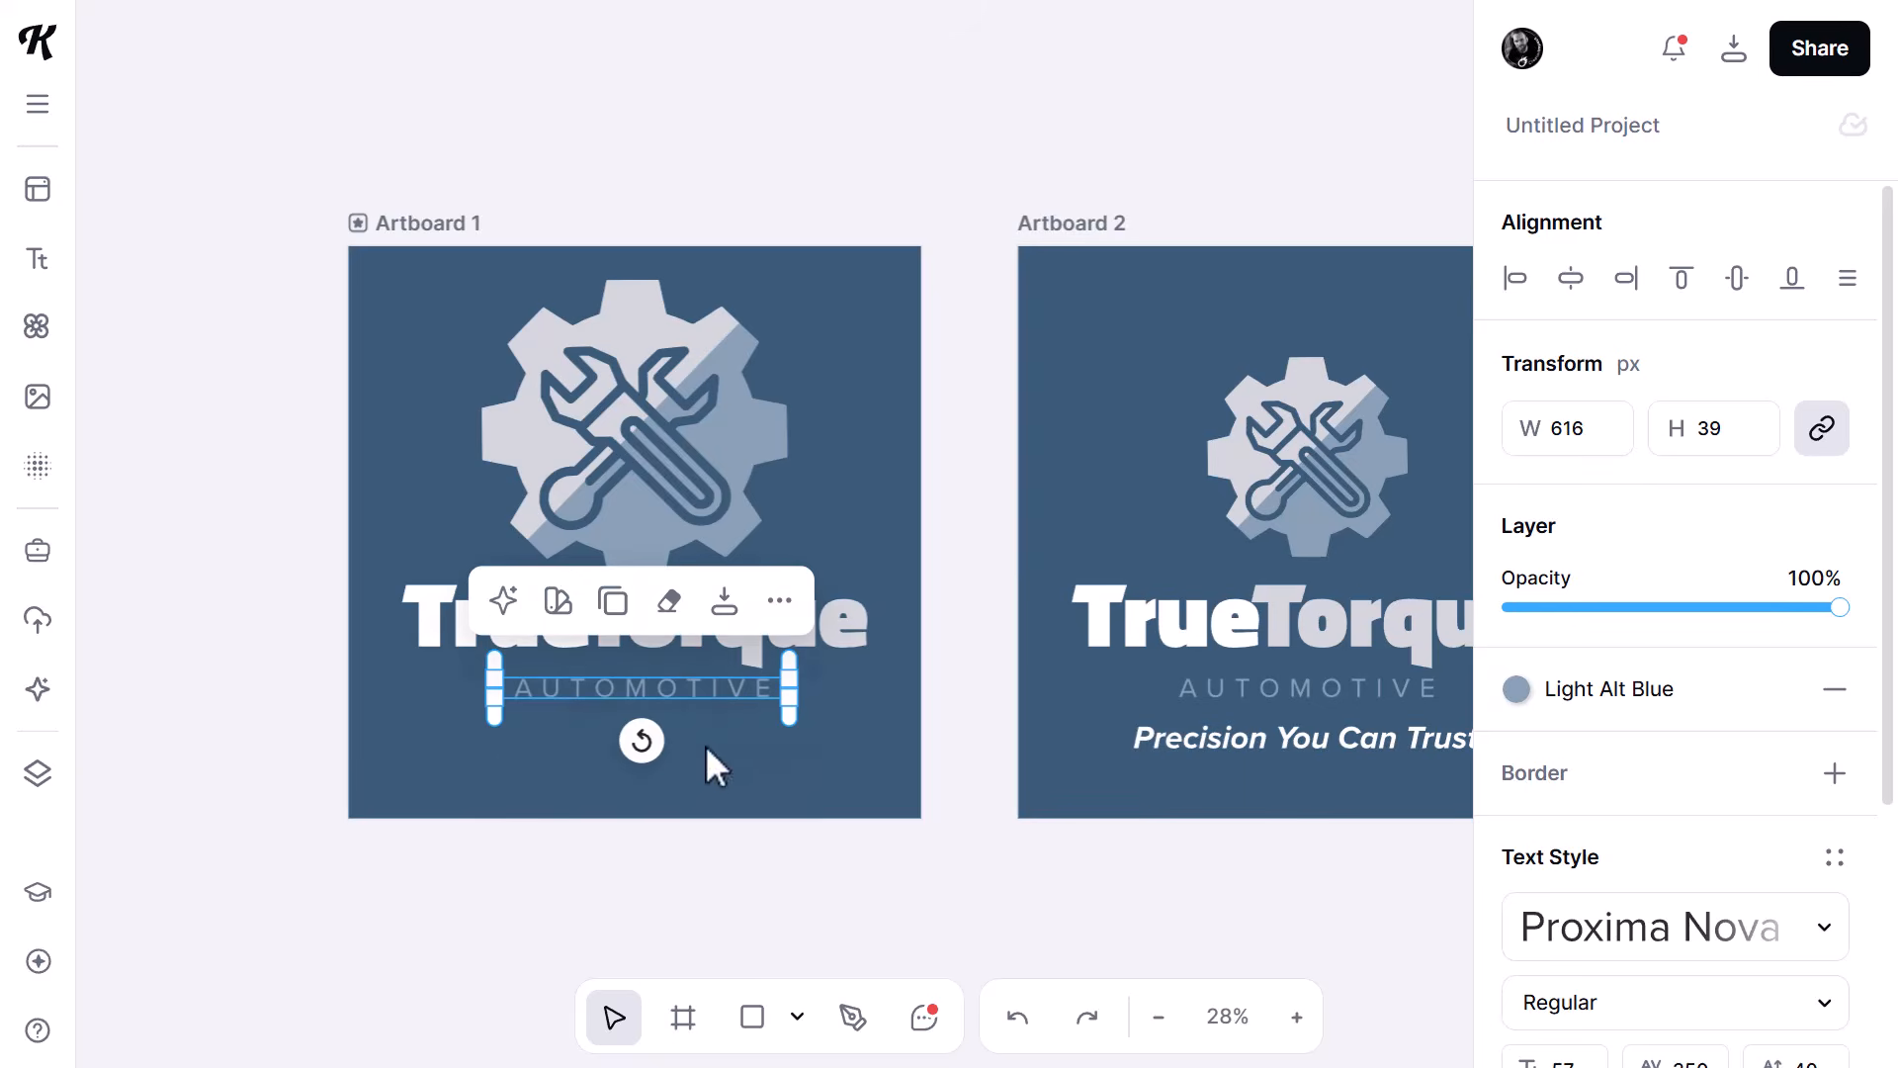
left_click_drag(494, 700, 455, 756)
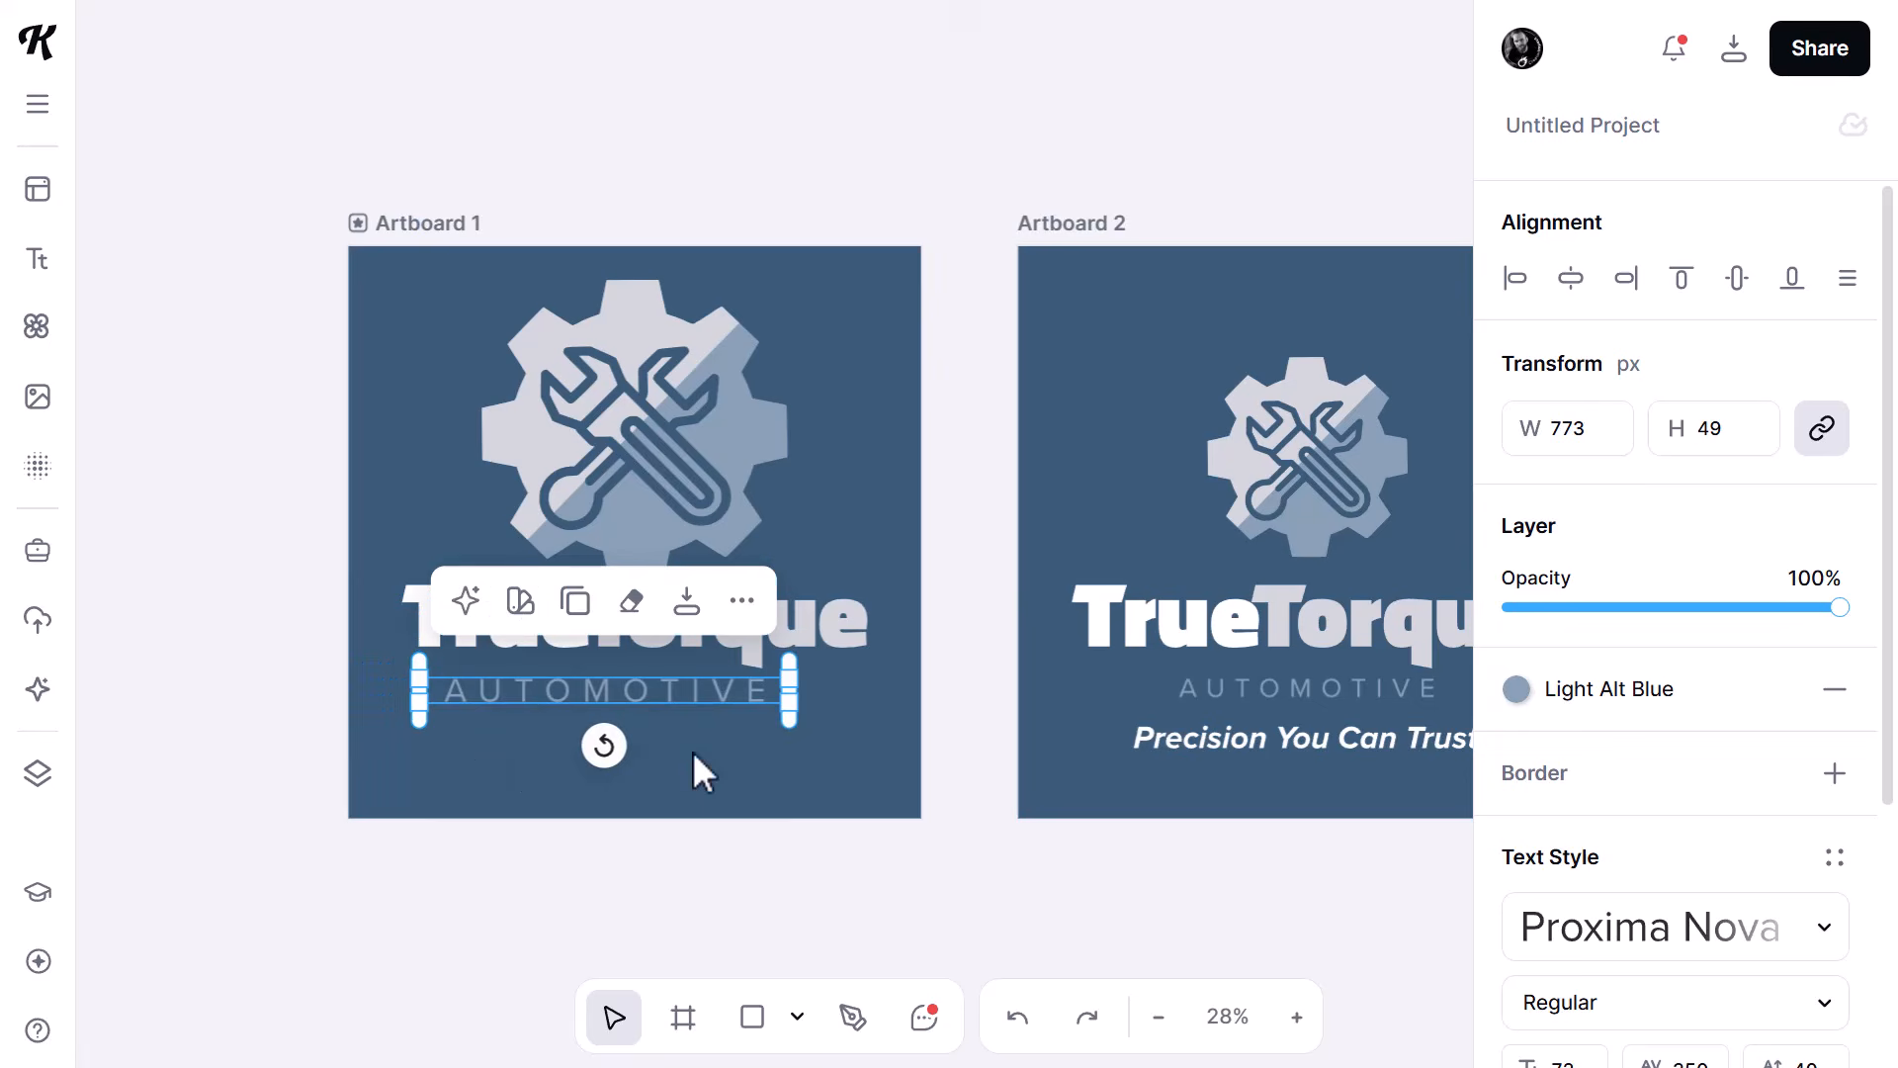
left_click_drag(789, 720, 844, 745)
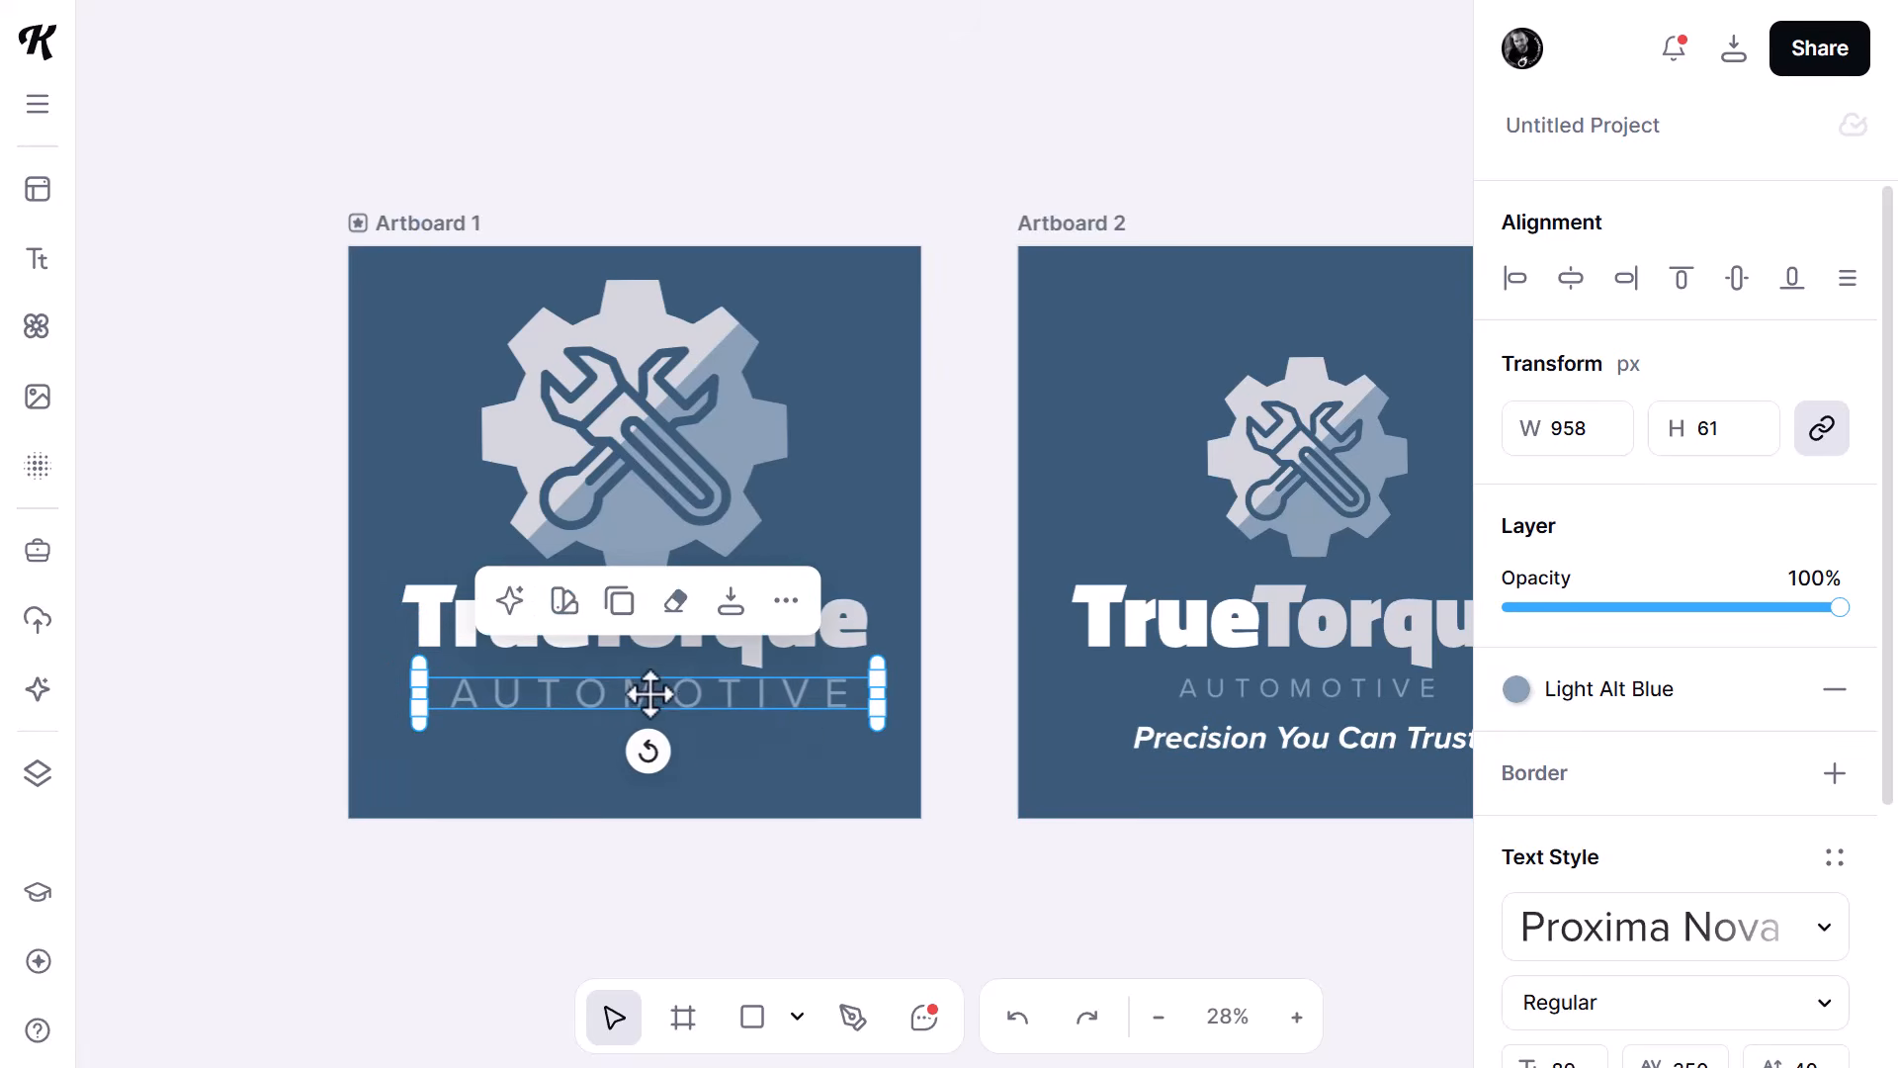
left_click_drag(649, 691, 633, 714)
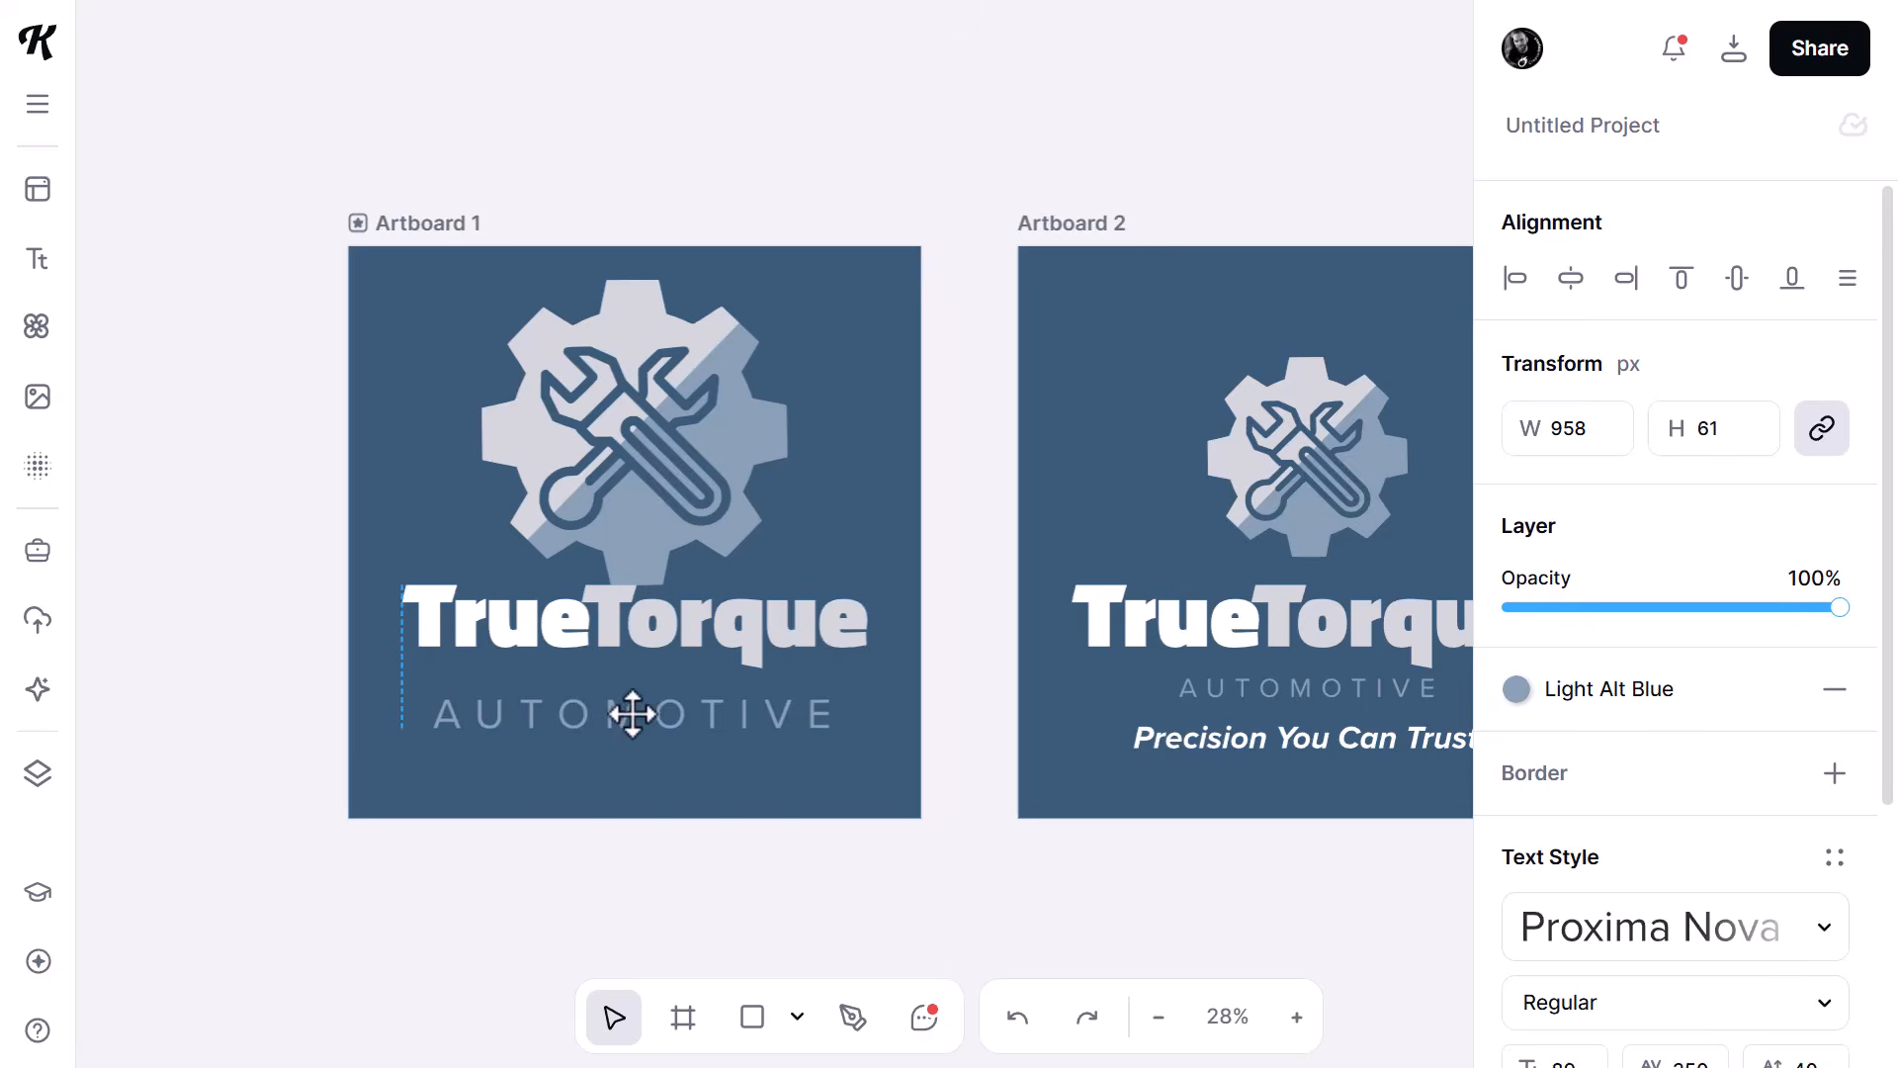
- Move both parts of the TrueTorque wordmark on Artboard 1 slightly down, between the emblem and AUTOMOTIVE
left_click(834, 629, "shift")
left_click_drag(835, 629, 834, 660)
left_click_drag(501, 631, 500, 661)
left_click(591, 795)
scroll(591, 795, "up", 1)
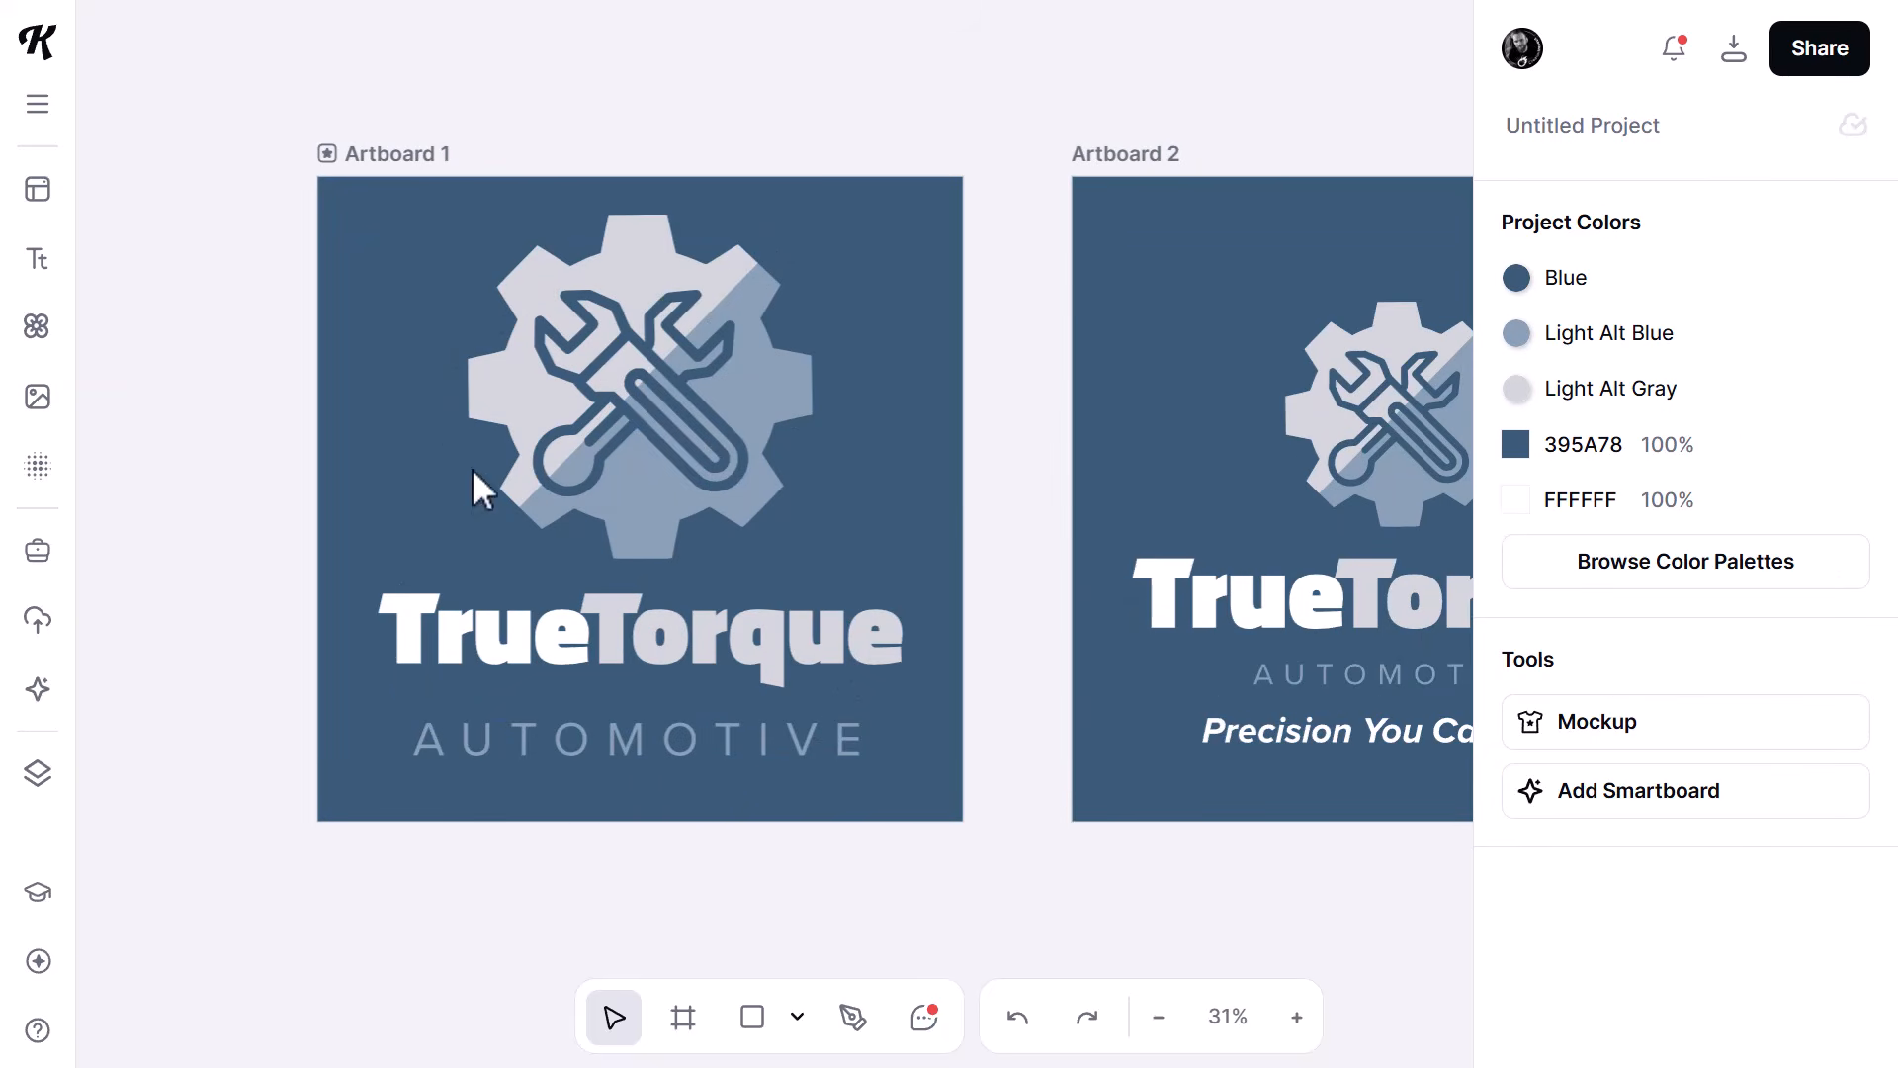
- Create a mockup from Artboard 1, the version without the tagline
scroll(1098, 886, "right", 5)
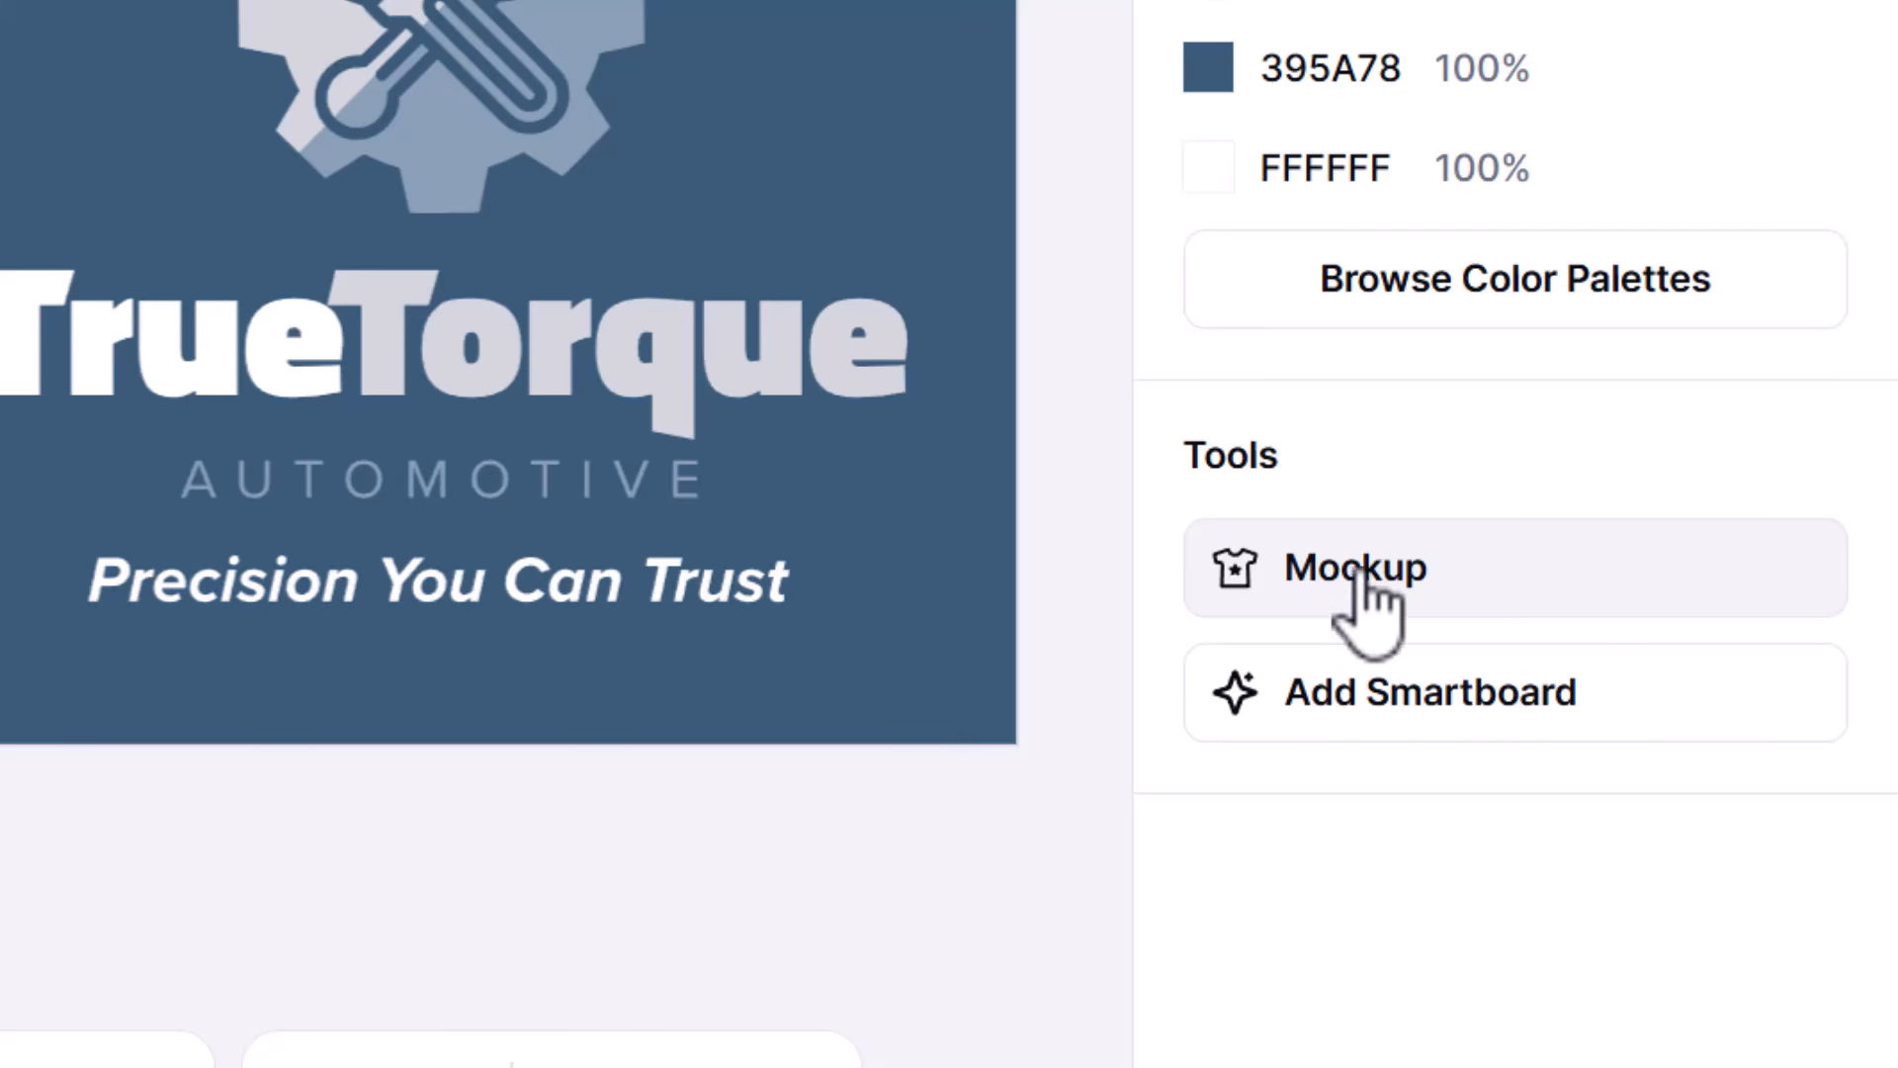
left_click(1443, 630)
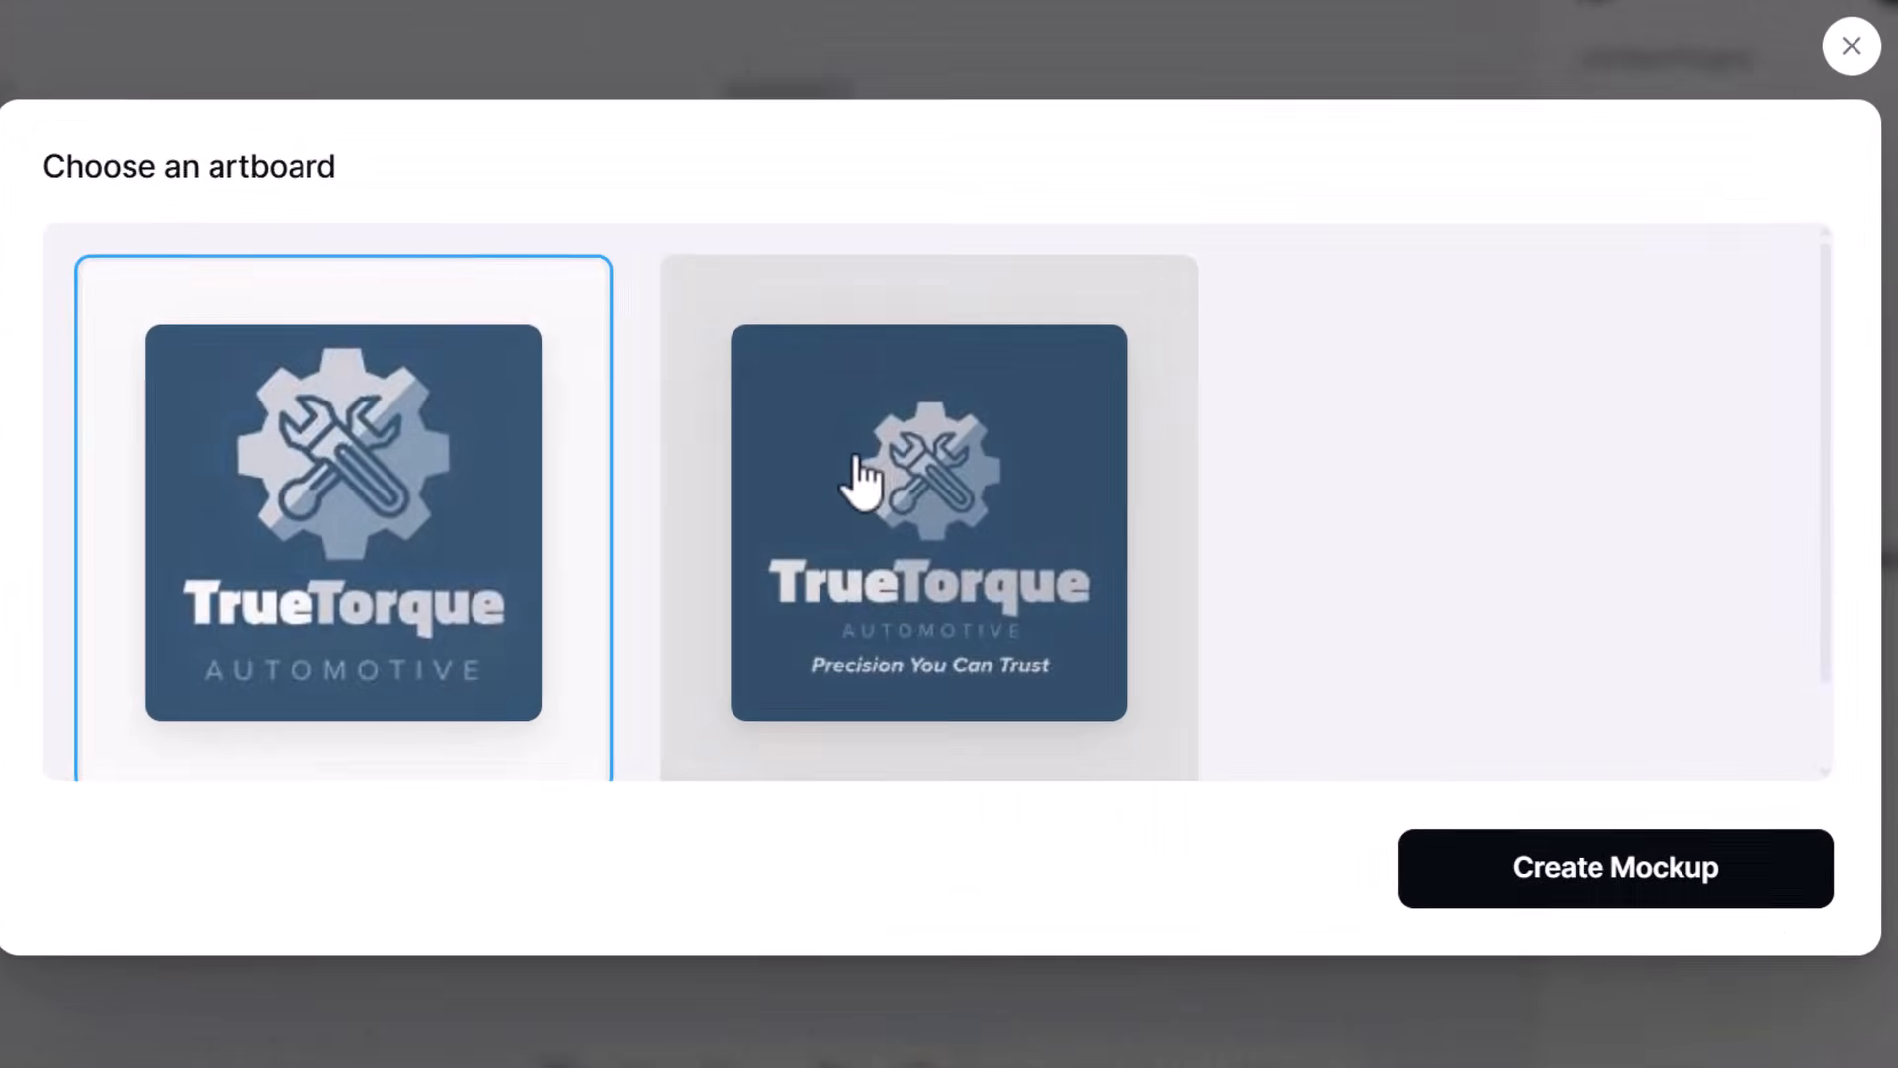
left_click(860, 473)
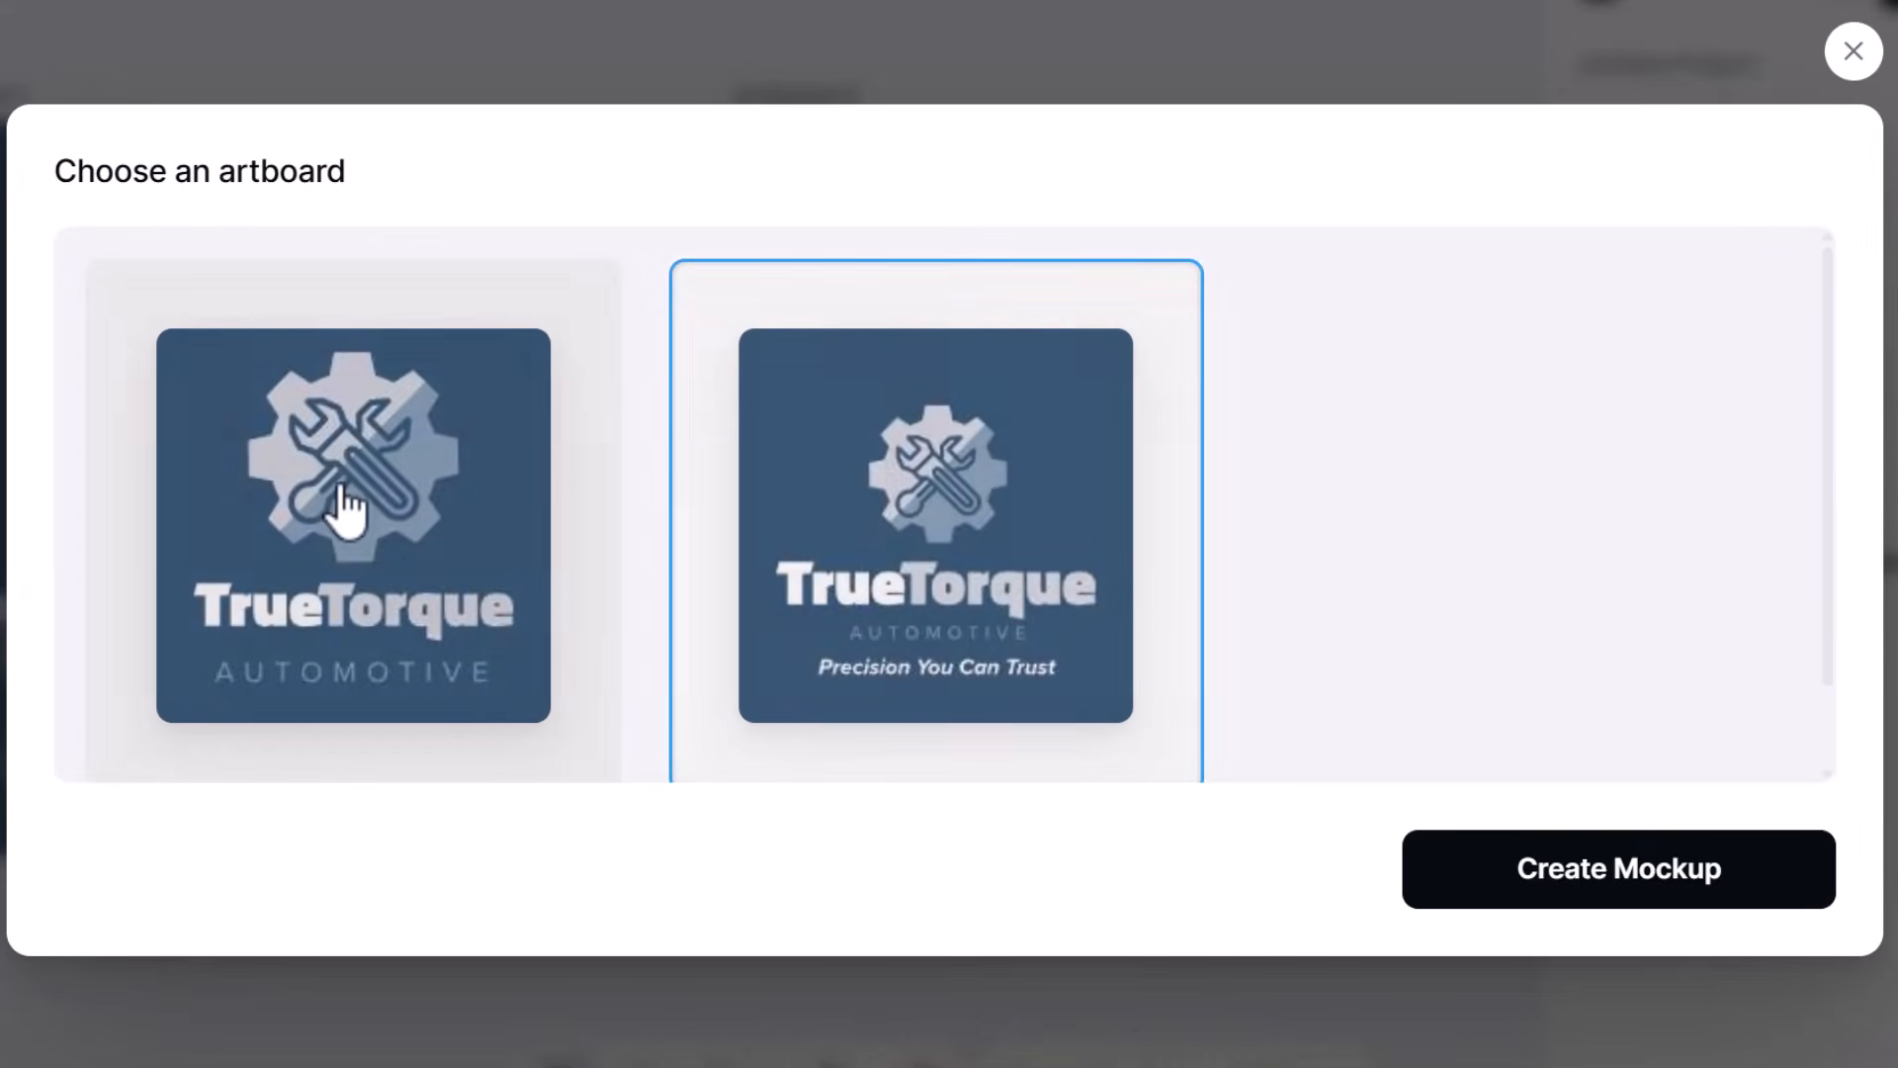
left_click(348, 509)
left_click(1565, 890)
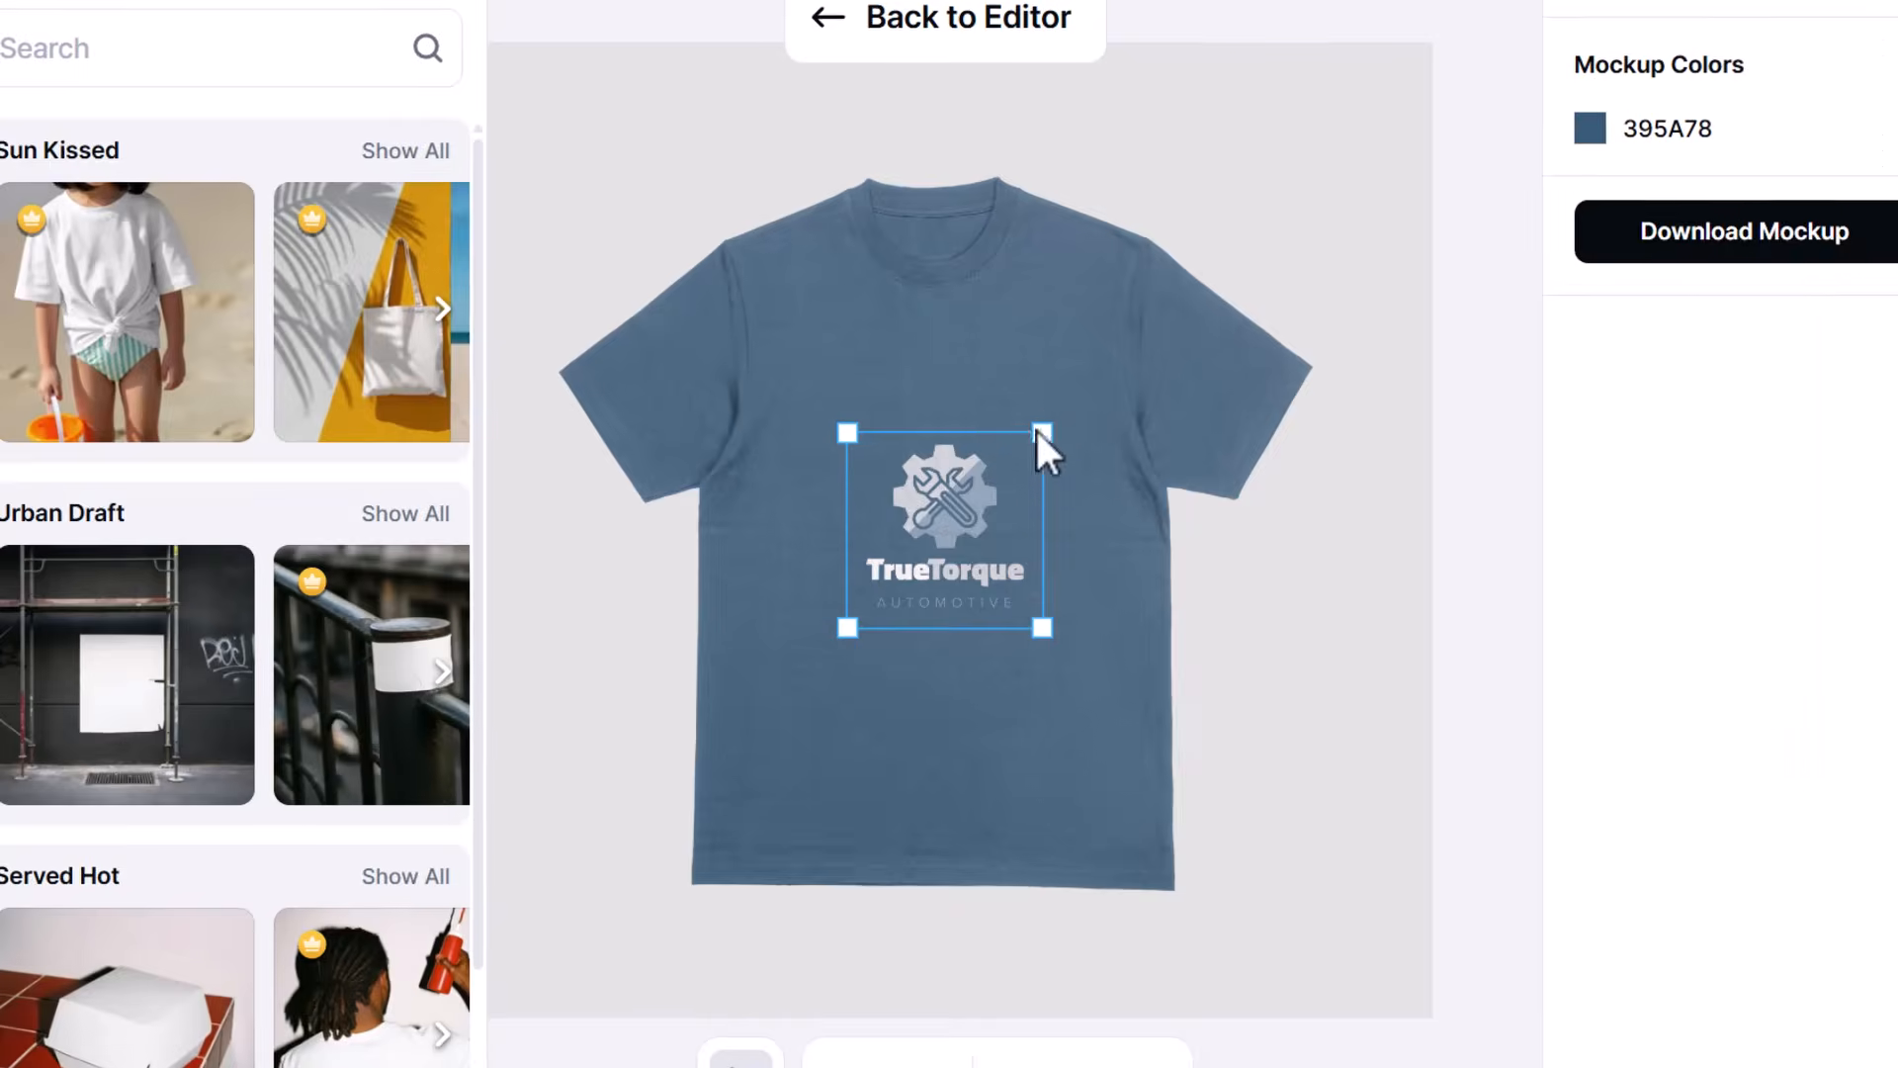
- Search the mockups for "polo" and apply the front view of the bald man wearing a polo shirt
left_click(297, 110)
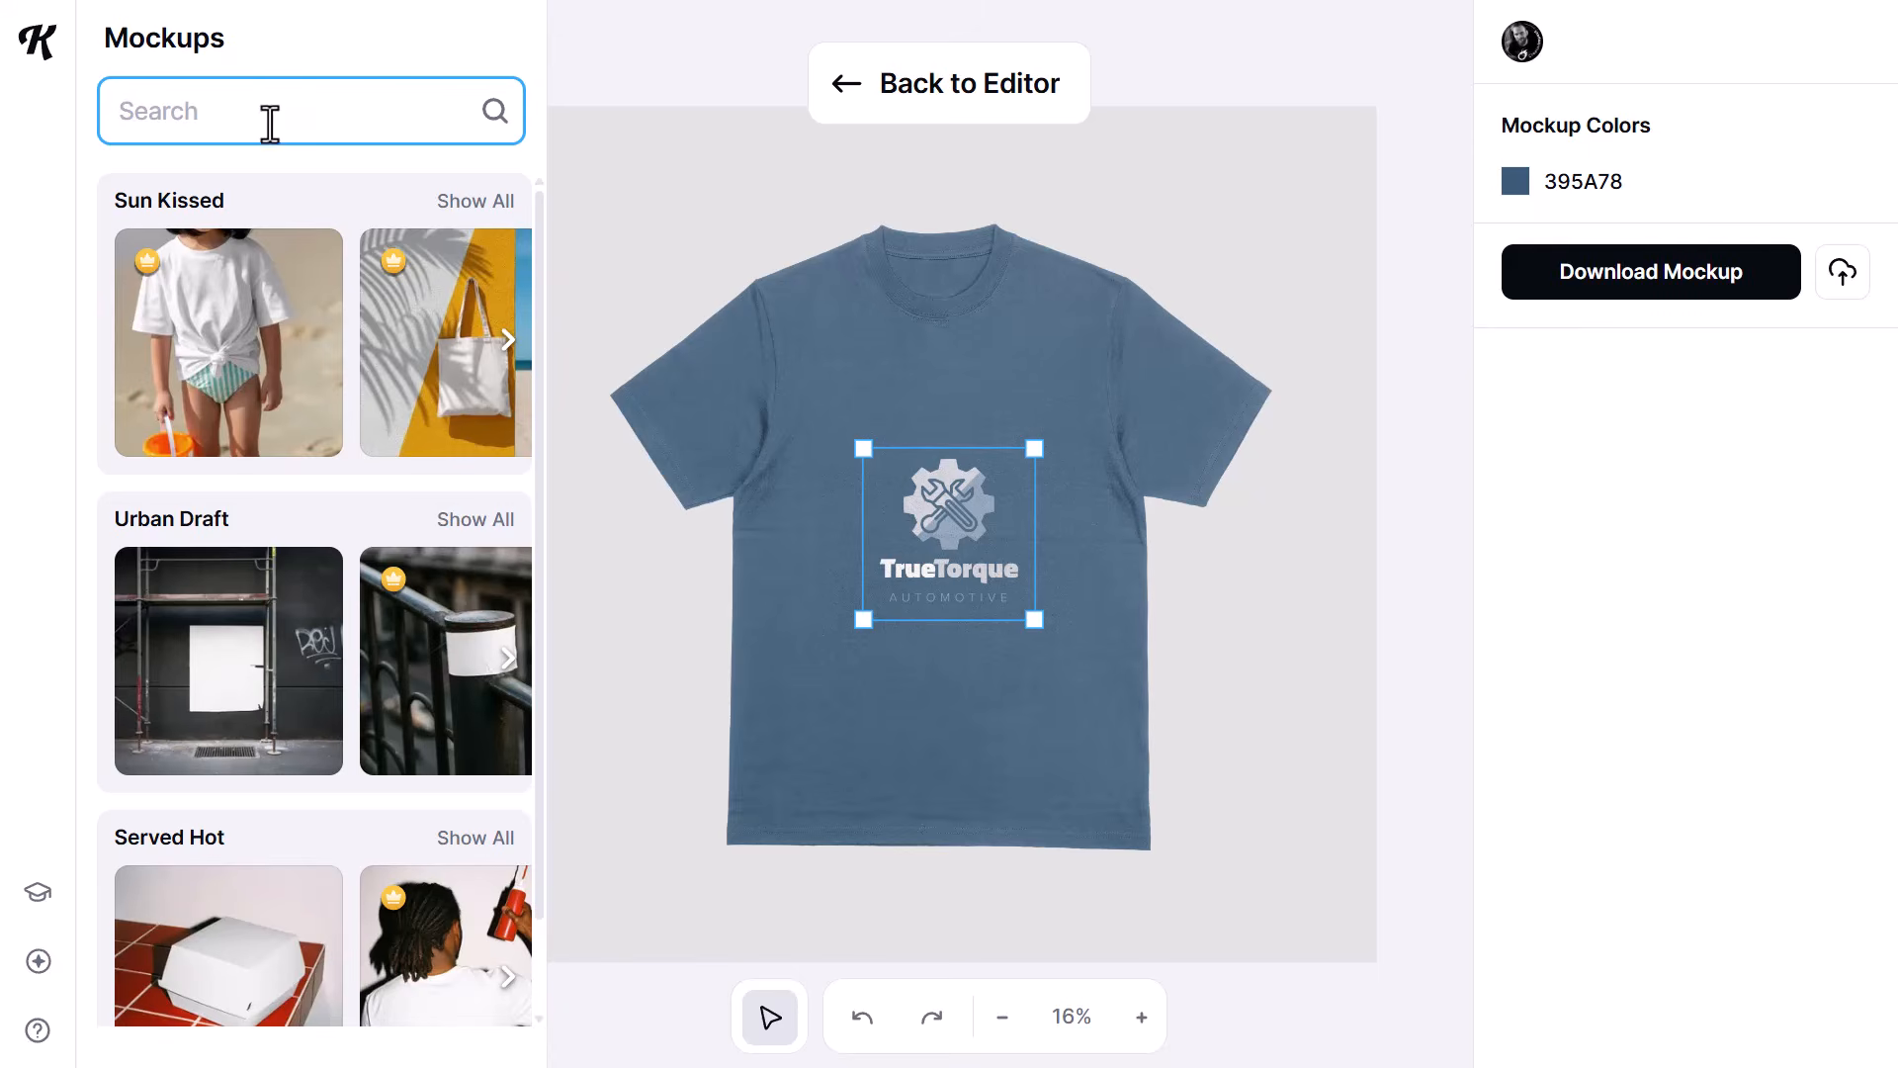
type("polo")
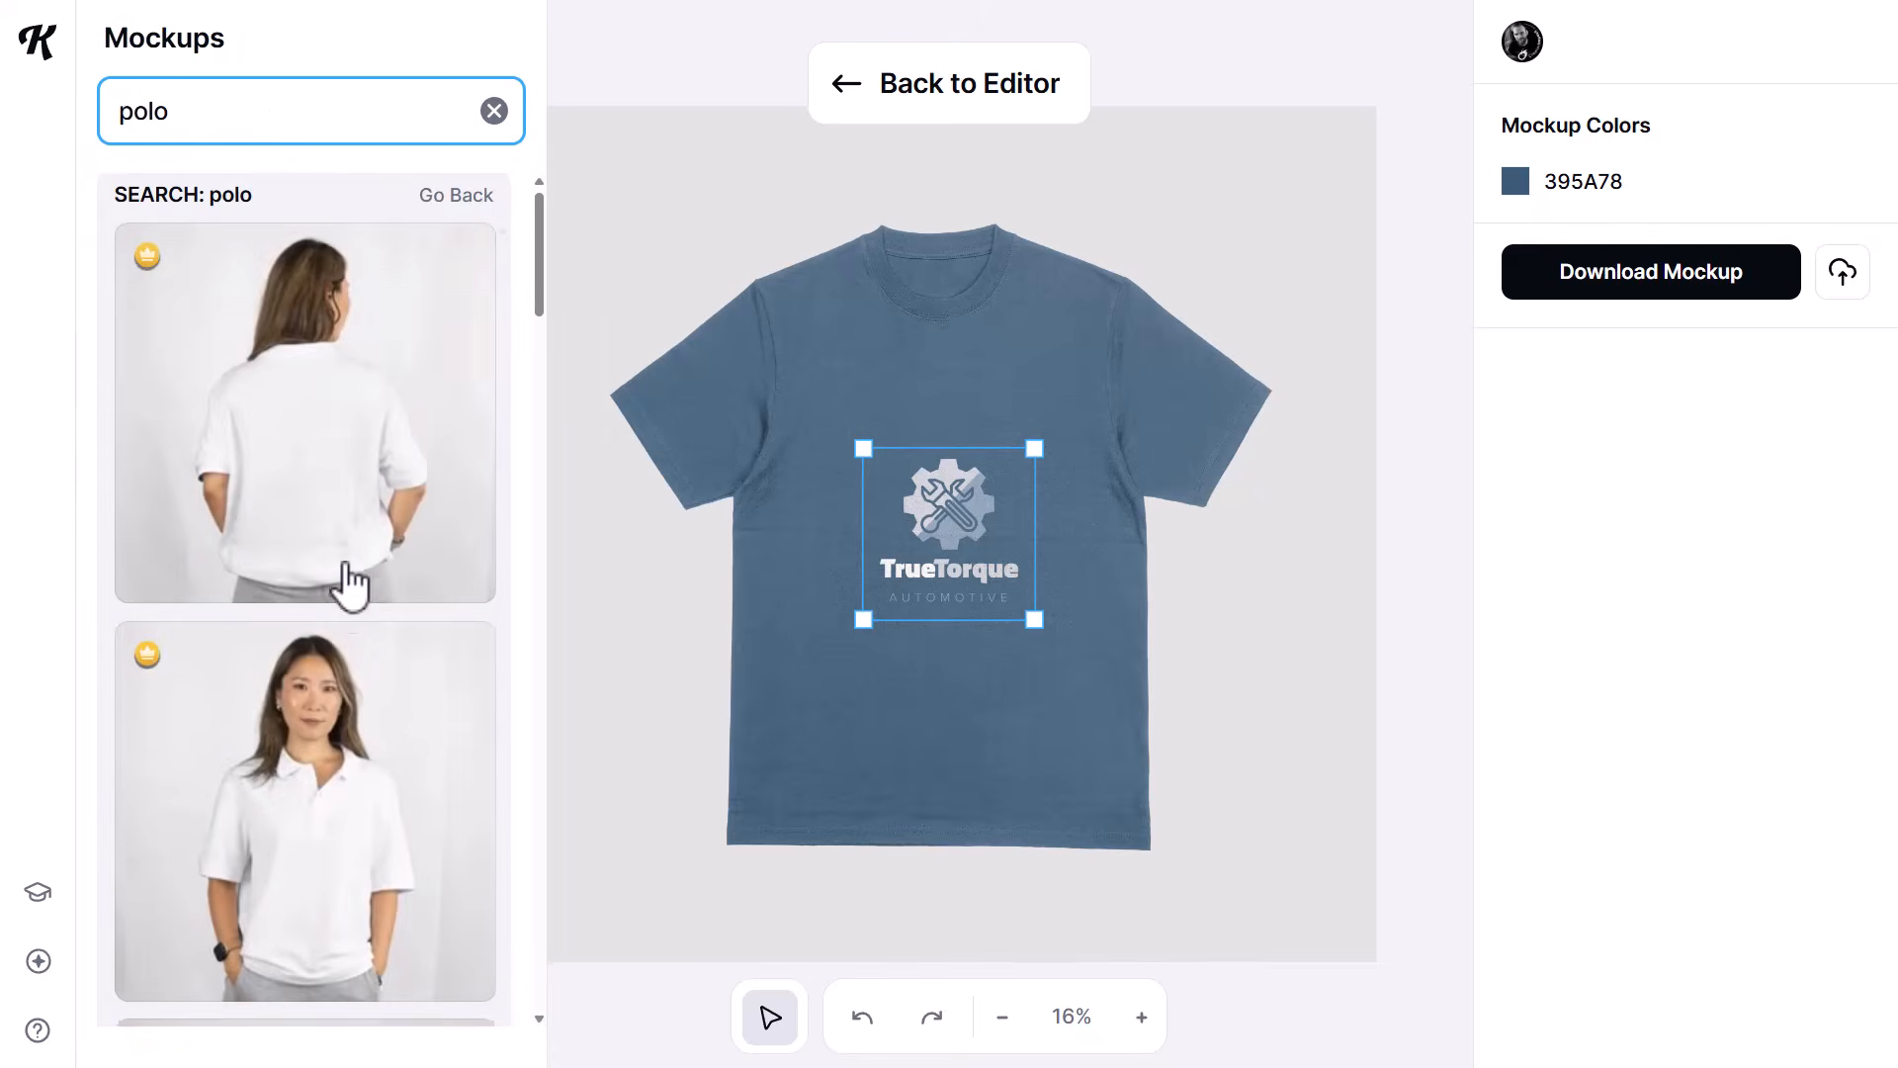
scroll(346, 593, "down", 4)
scroll(528, 444, "down", 6)
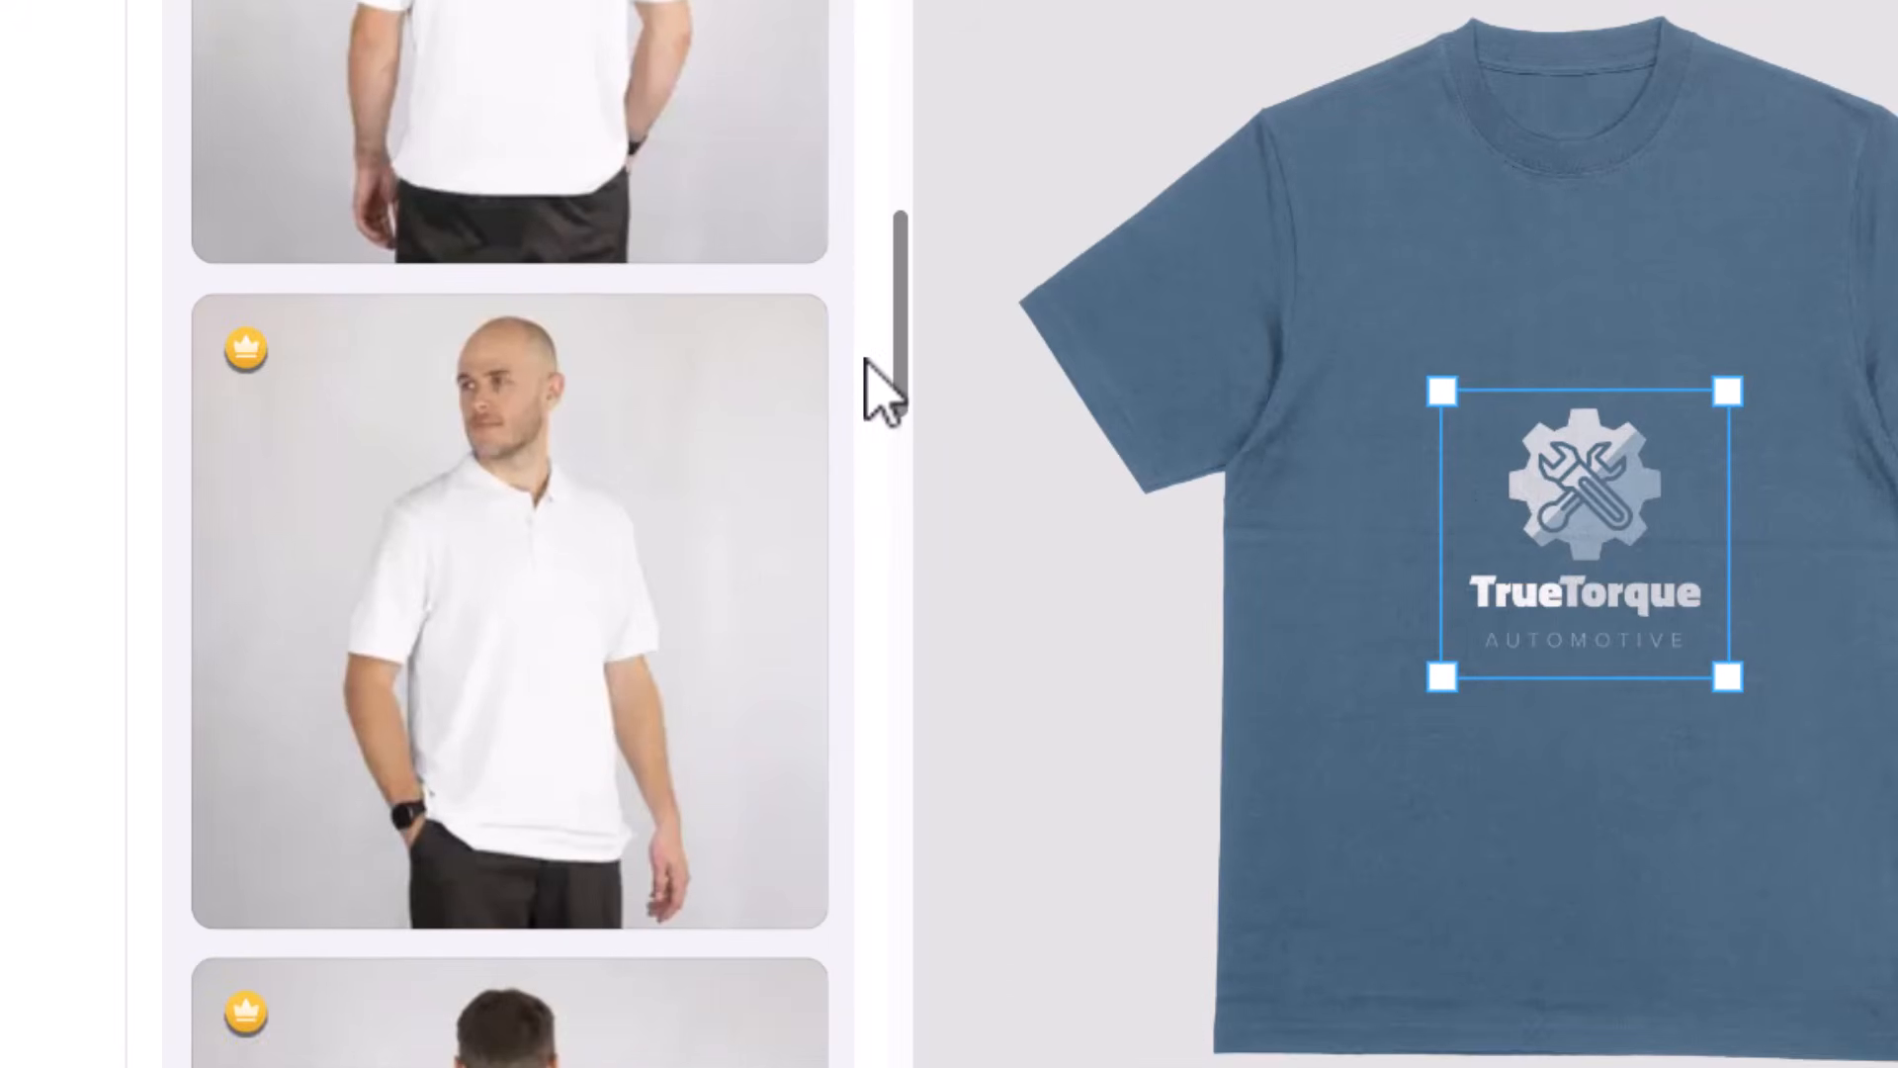
left_click(543, 542)
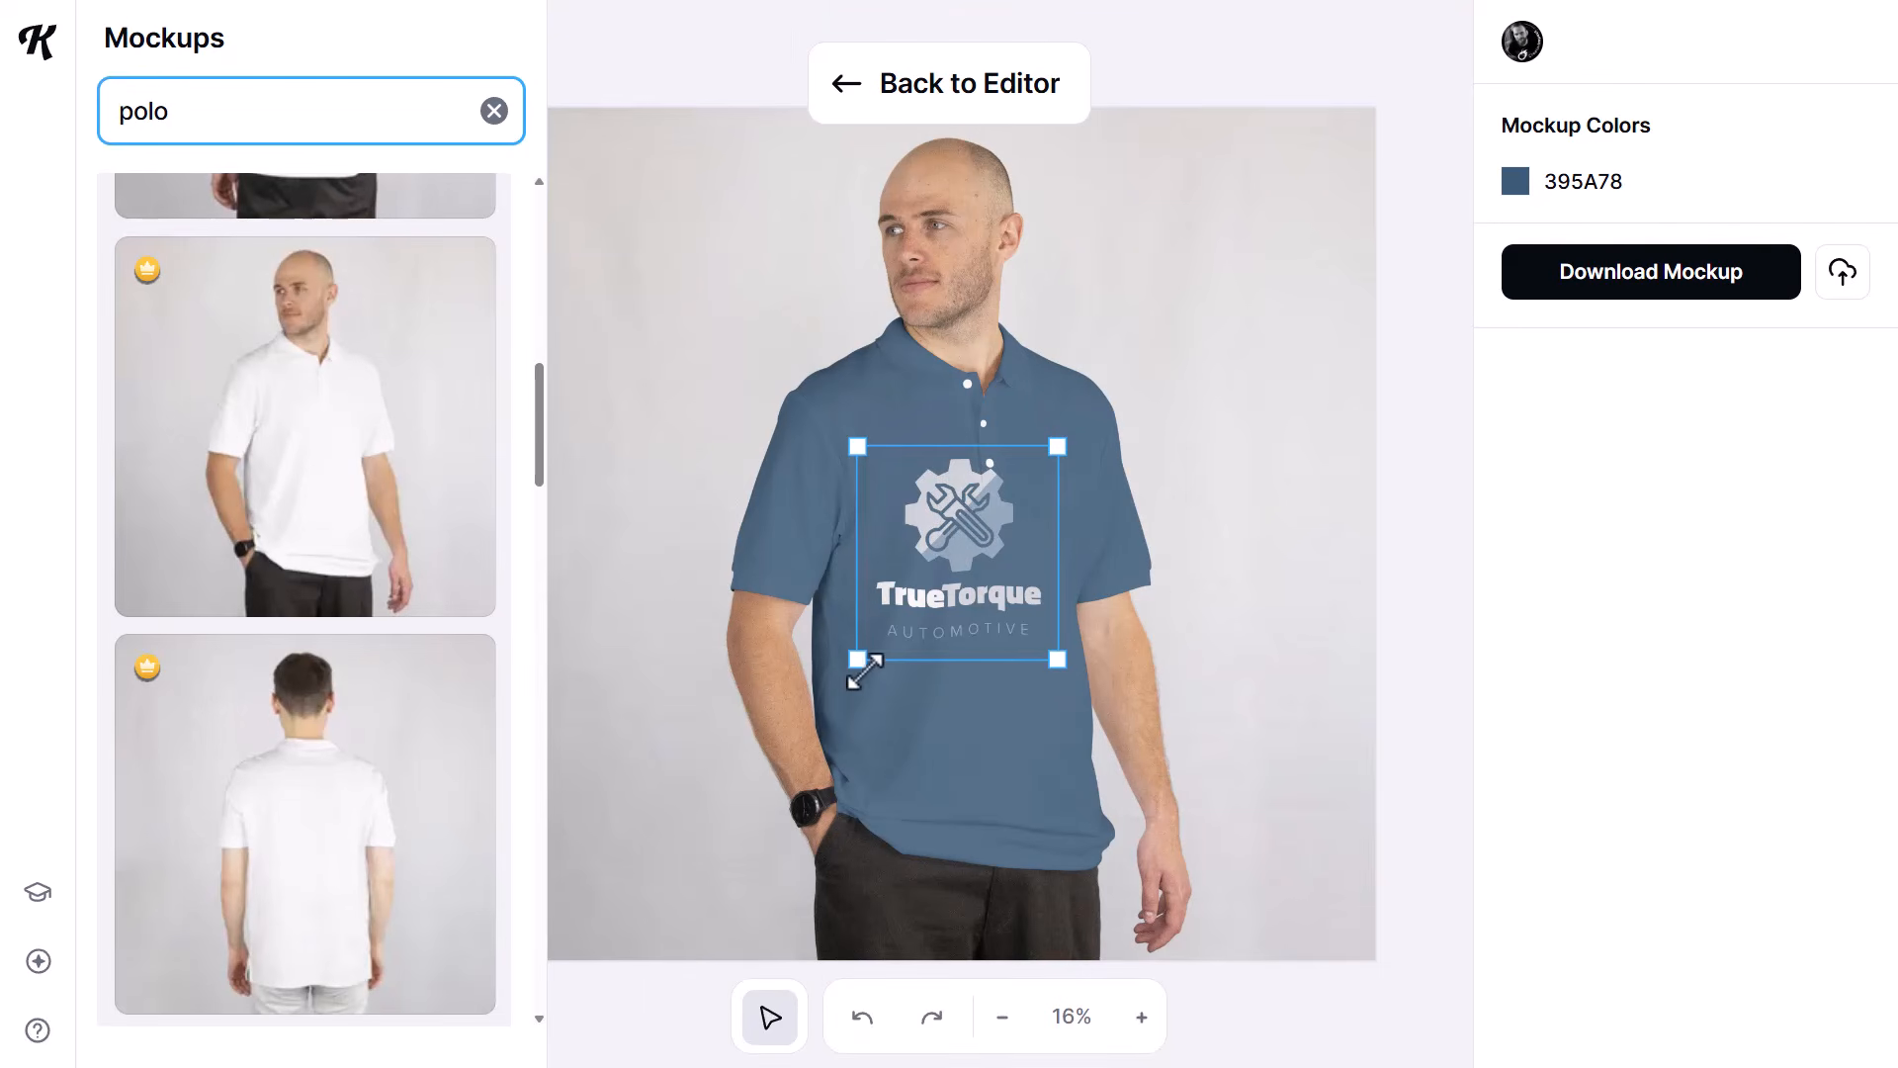
- Shrink the logo and place it on the wearer's left chest of the polo, and return to the editor
left_click_drag(856, 660, 968, 551)
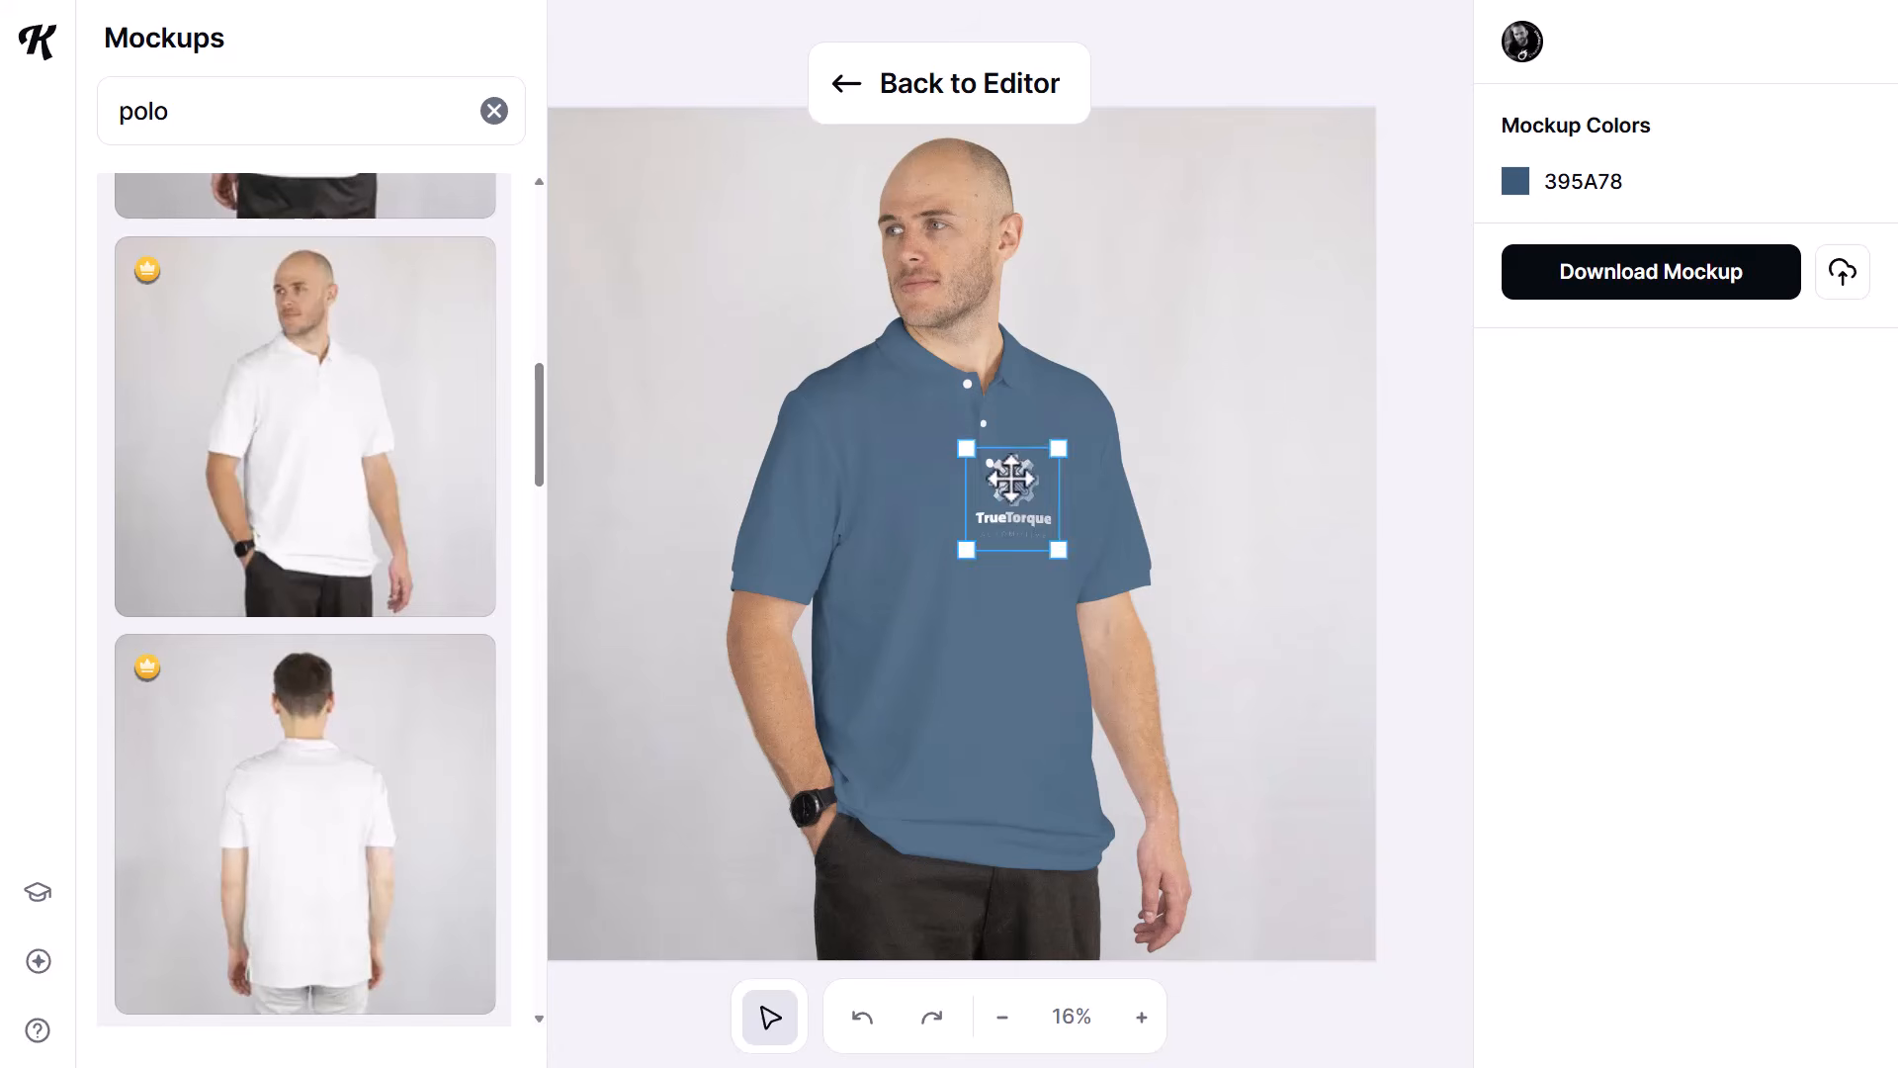
left_click_drag(1008, 476, 1054, 453)
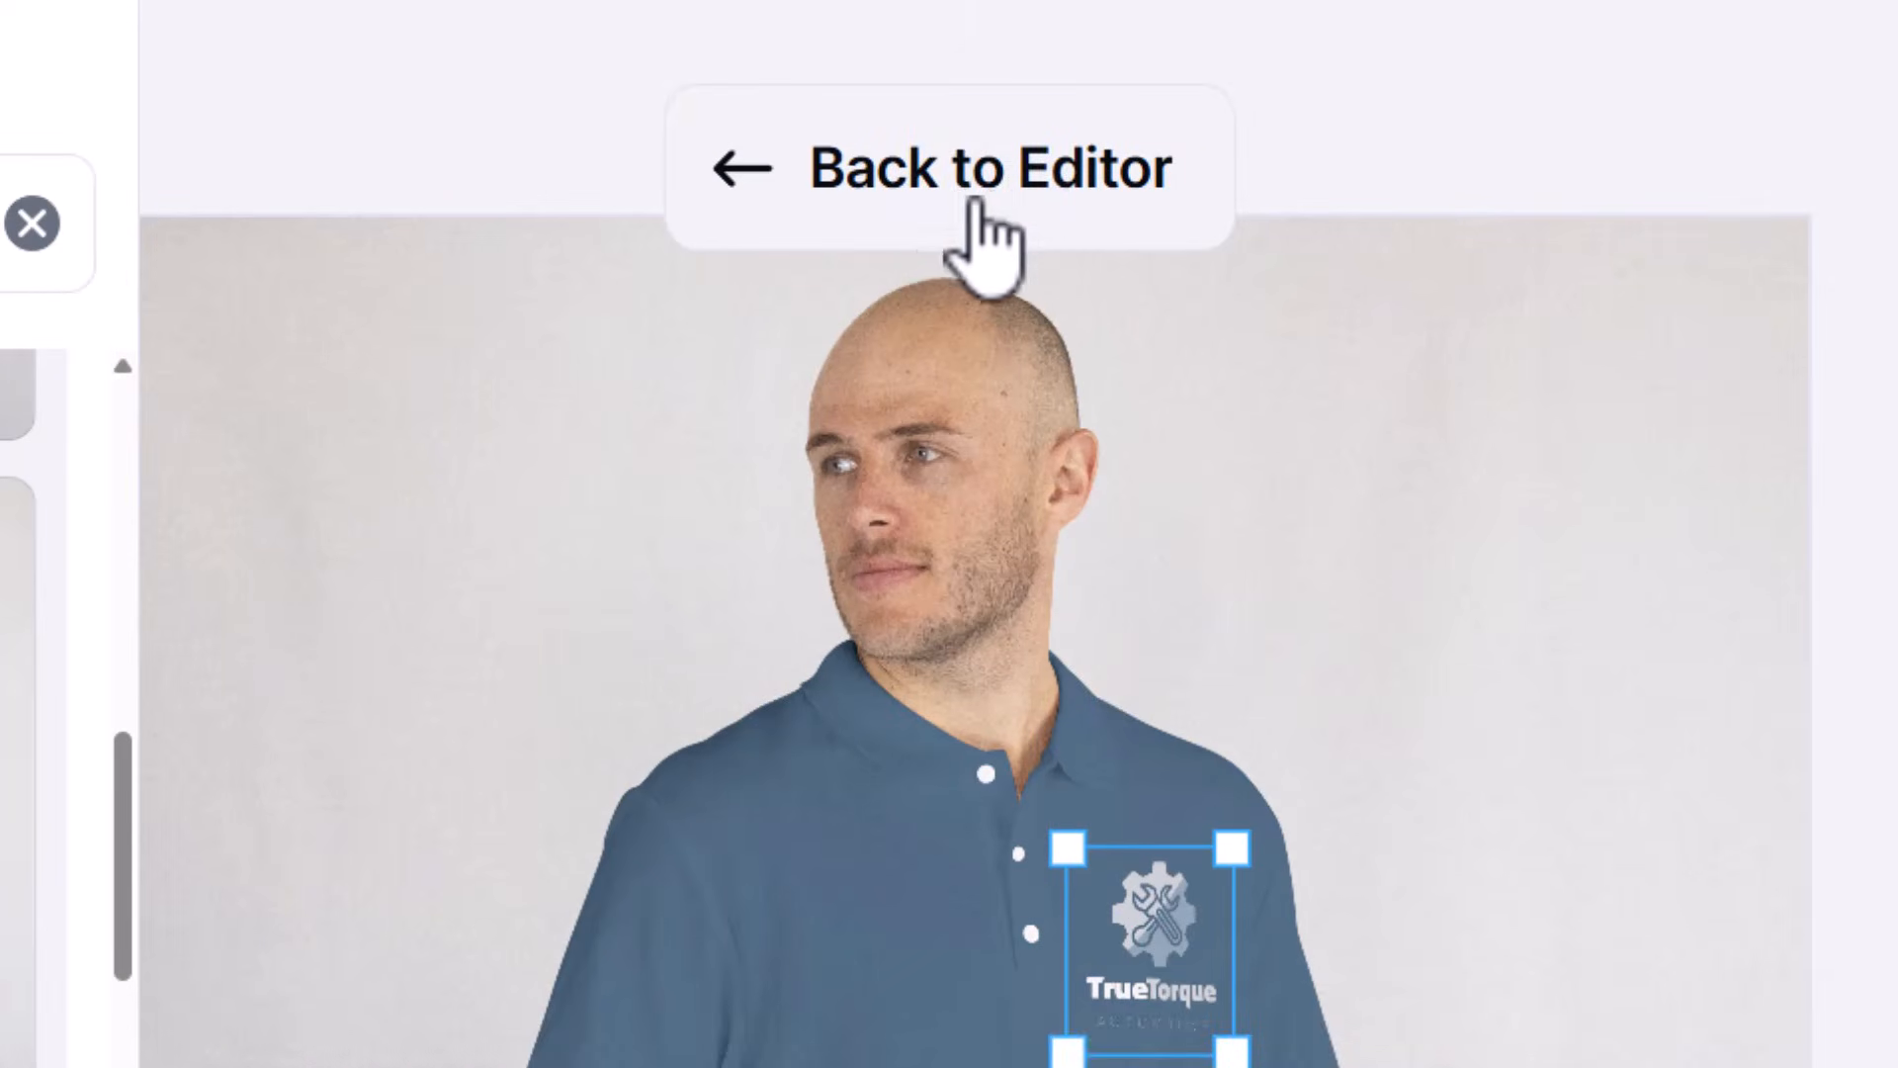
left_click(961, 174)
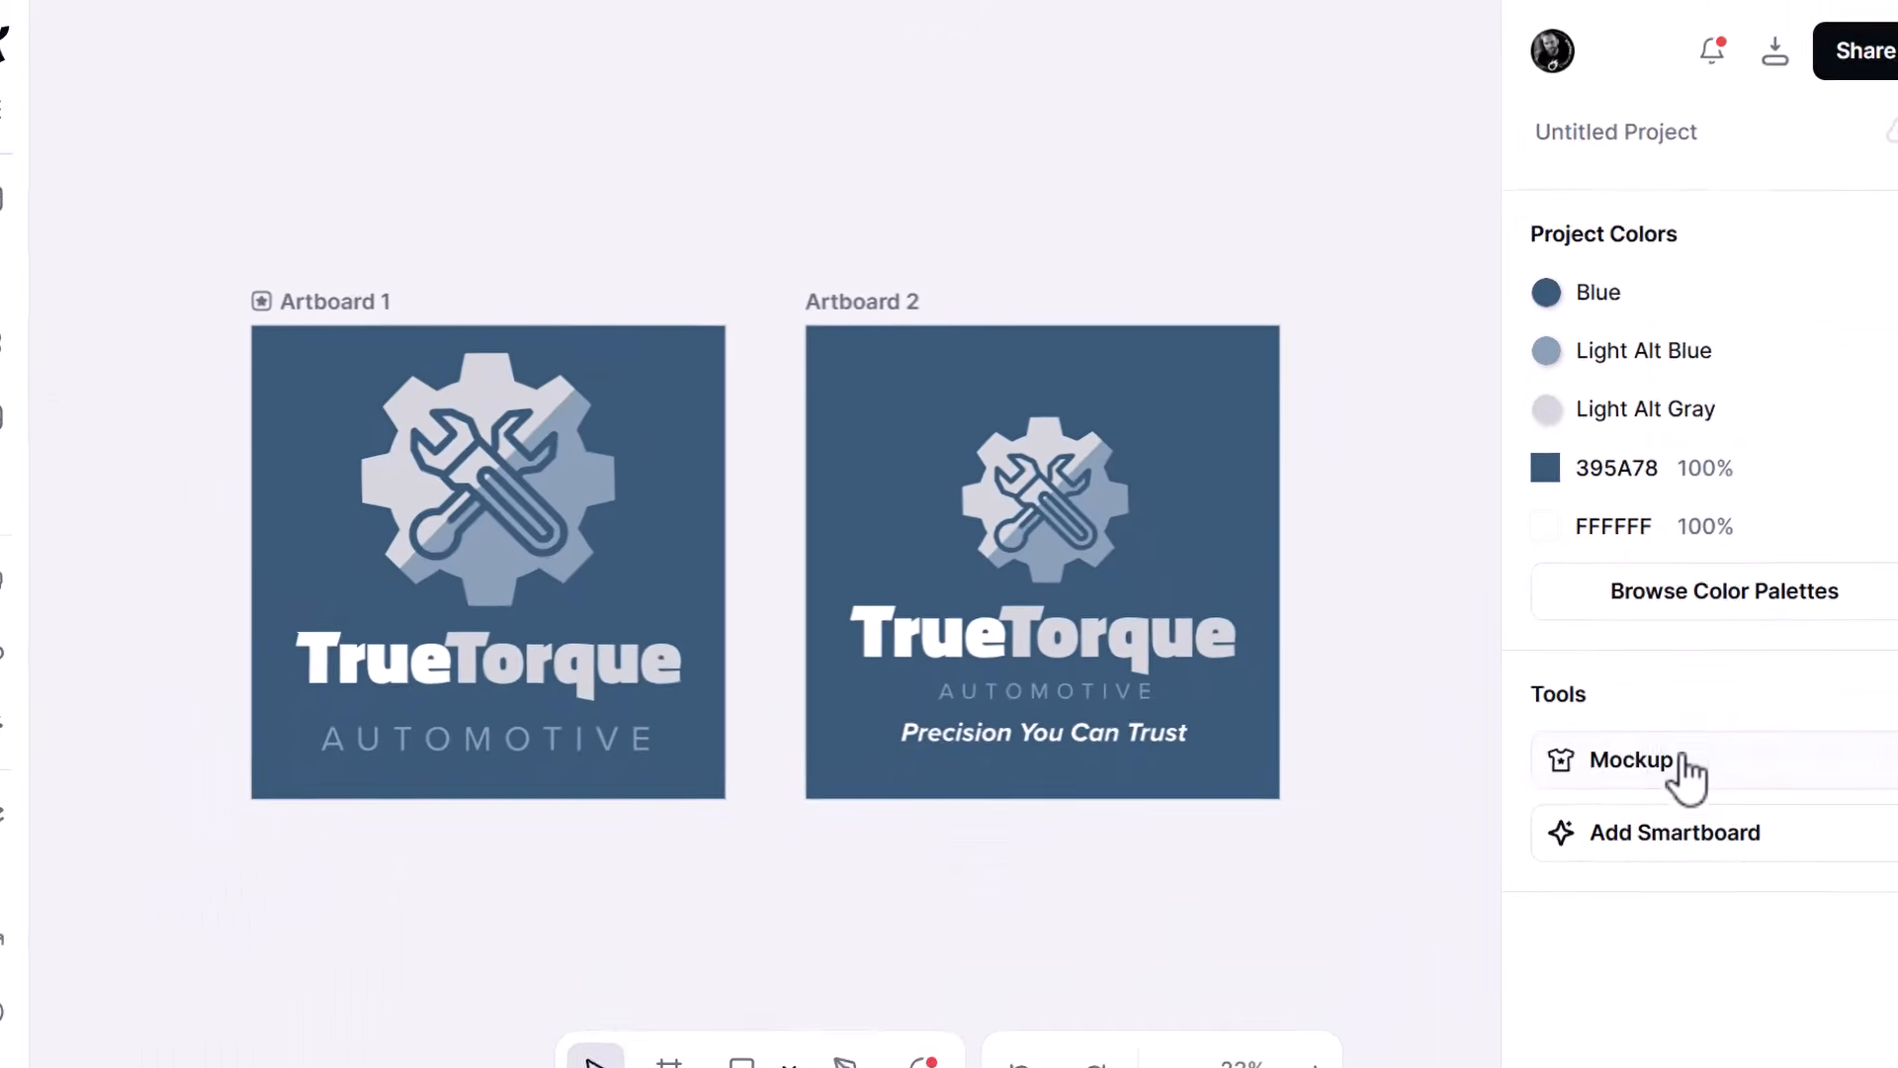
- Create another mockup from Artboard 2, the version with the tagline
left_click(1684, 761)
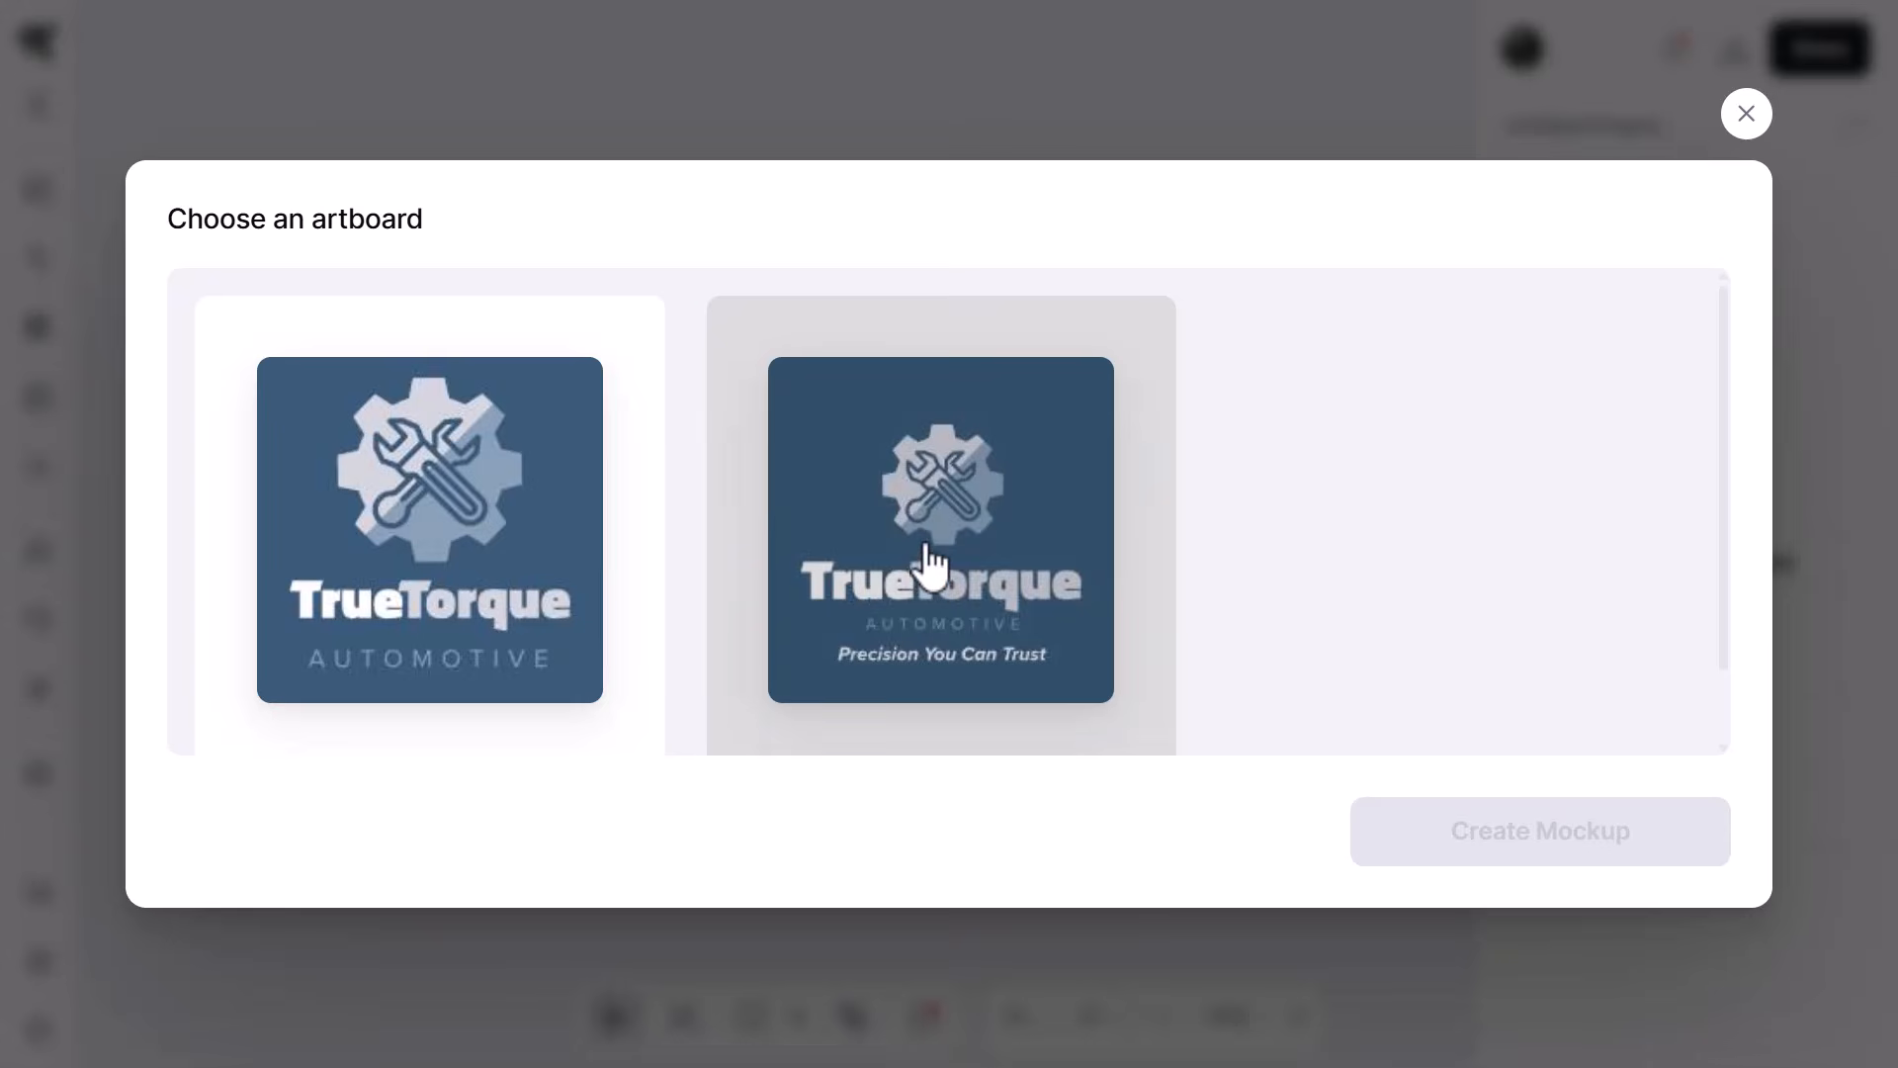
left_click(929, 564)
left_click(1488, 834)
- Search the mockups for polo shirts and apply the back view of the bald man
left_click(239, 112)
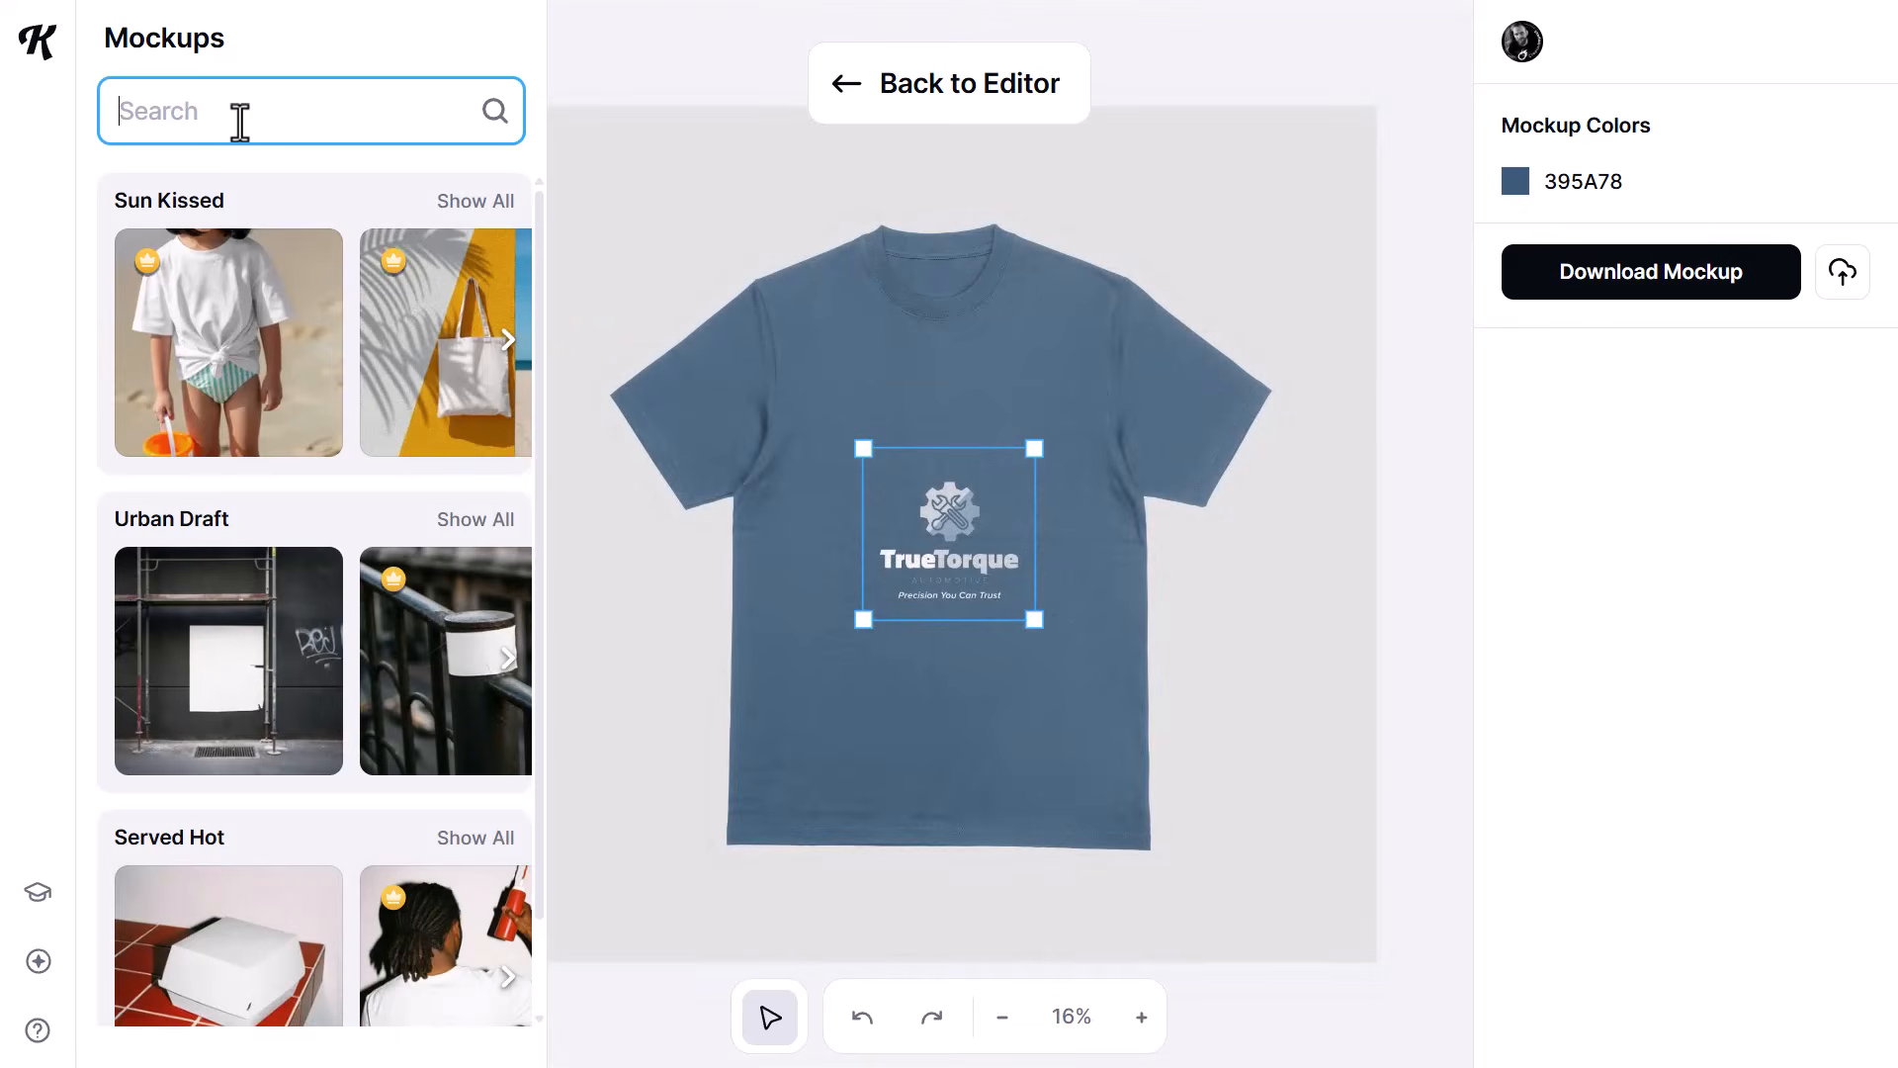
type("pol")
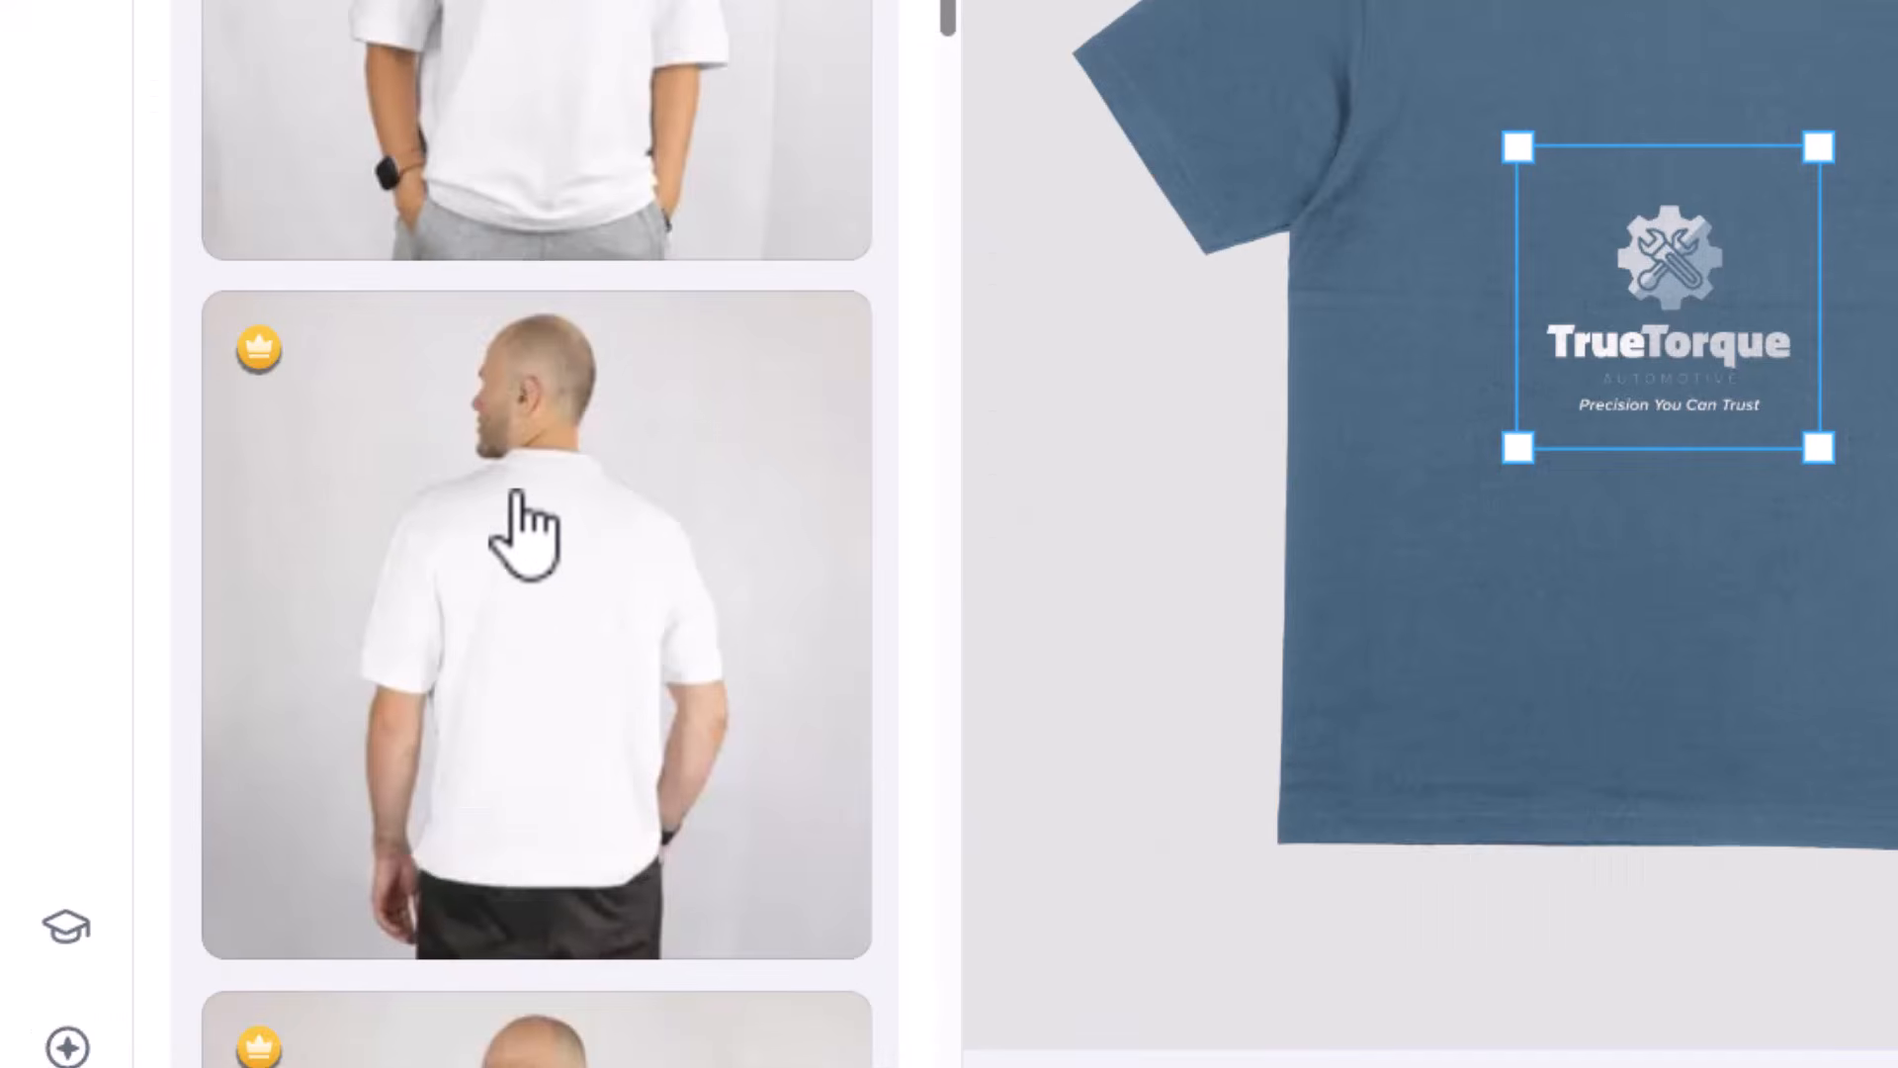
left_click(254, 657)
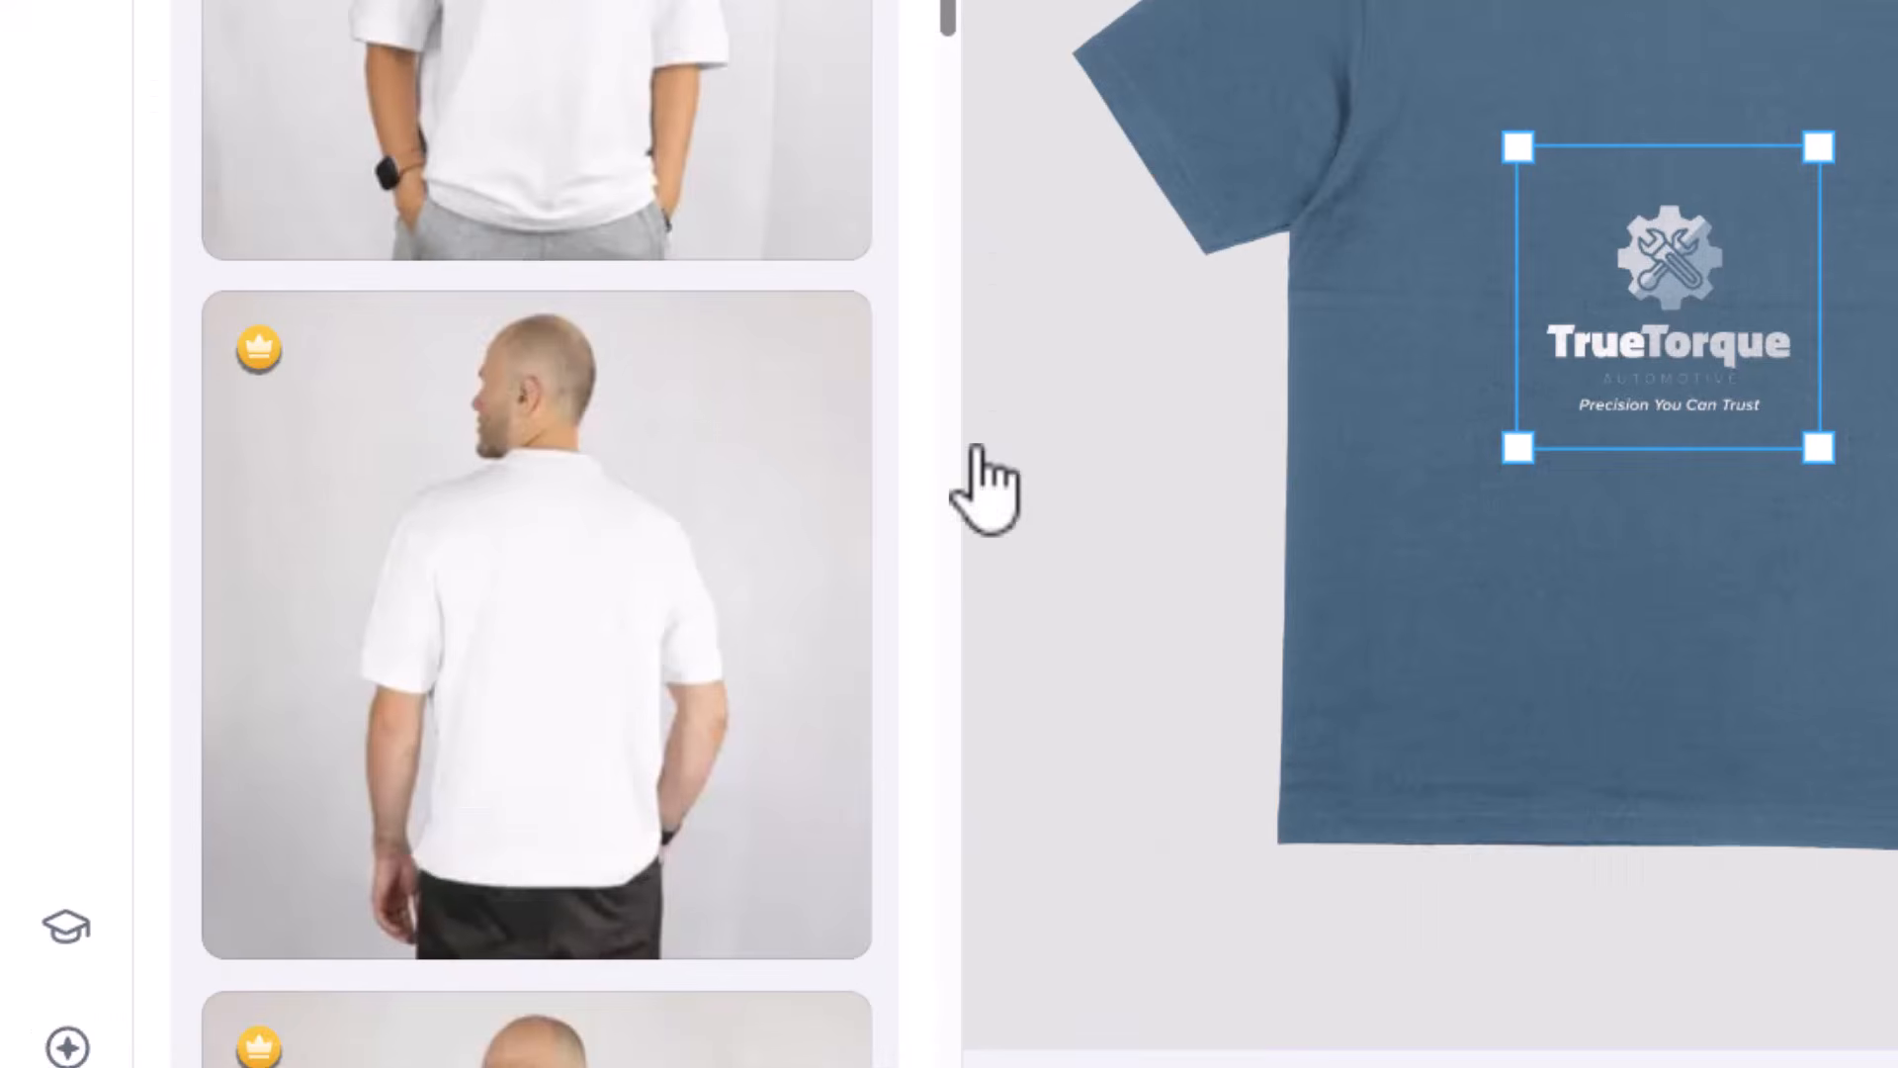
- Enlarge the tagline logo and position it centered on the upper back of the polo shirt
left_click_drag(976, 522, 974, 441)
left_click_drag(1064, 559, 1113, 610)
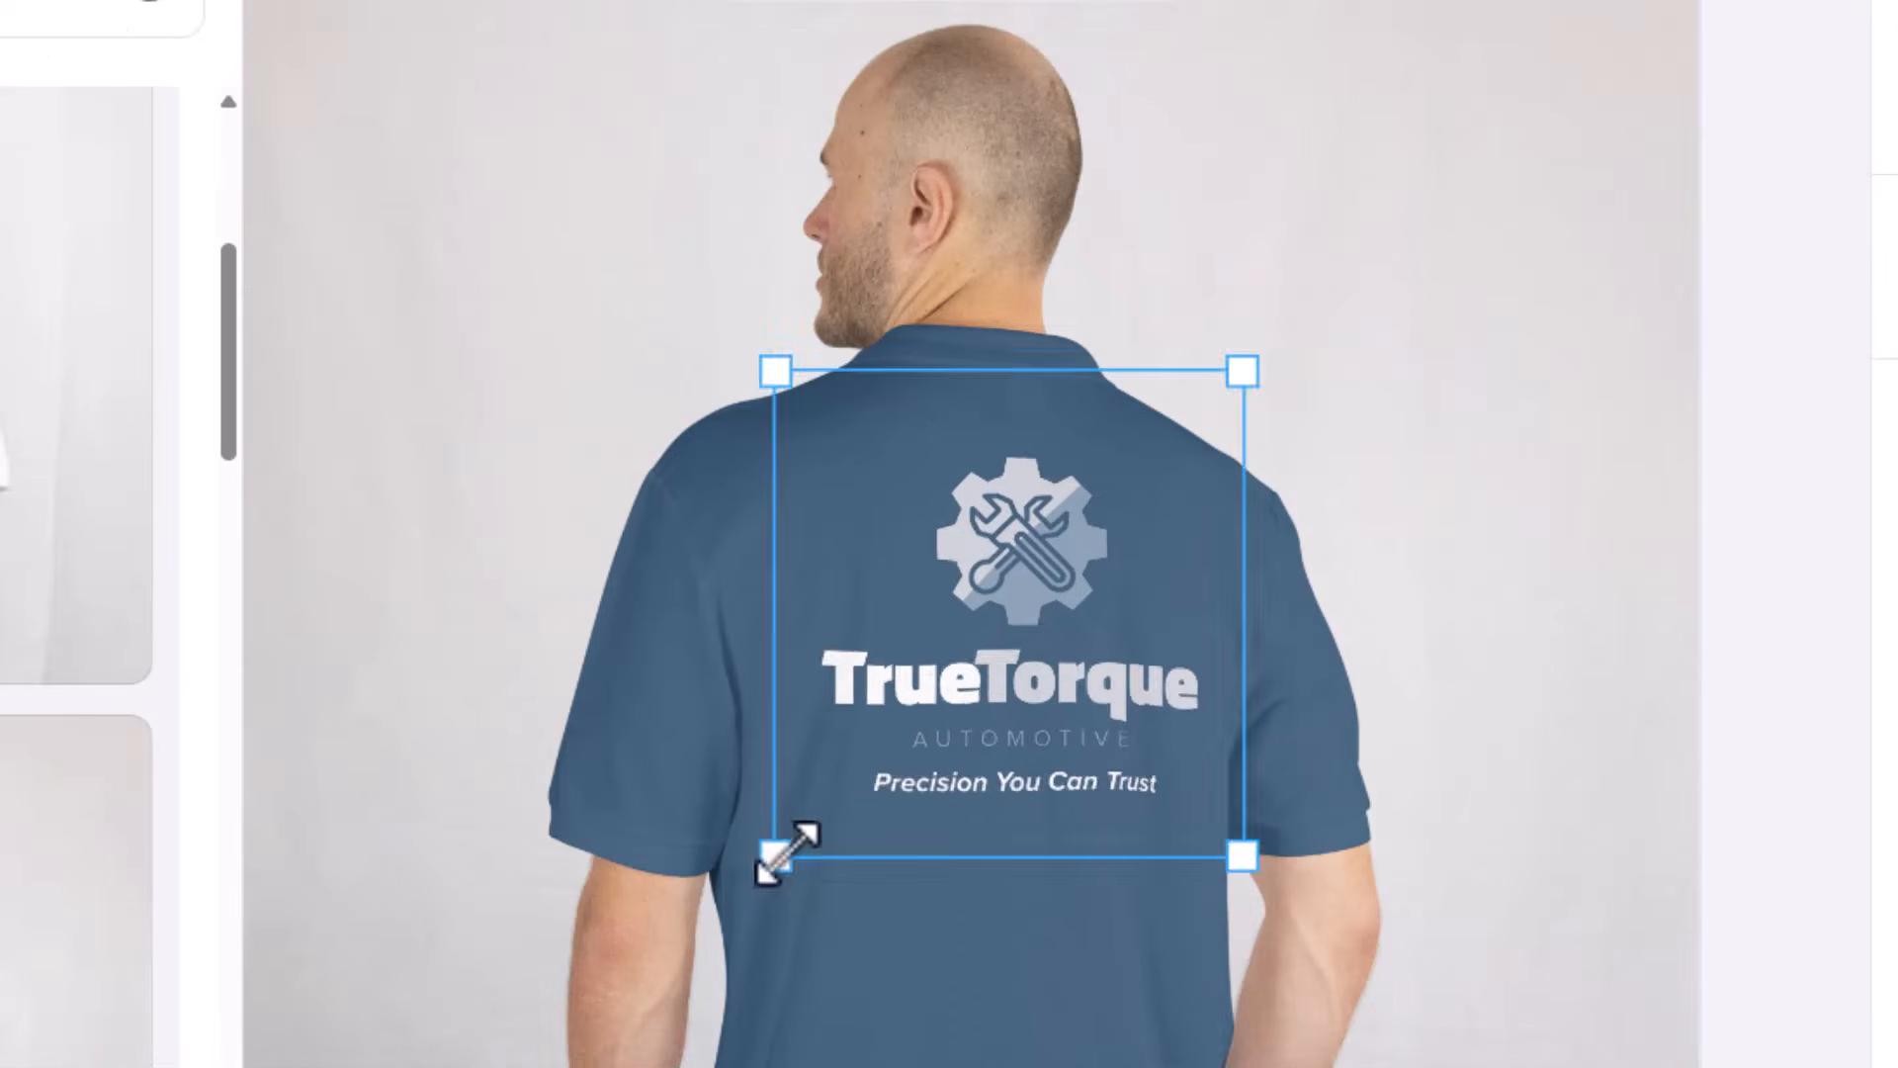
left_click_drag(857, 608, 849, 619)
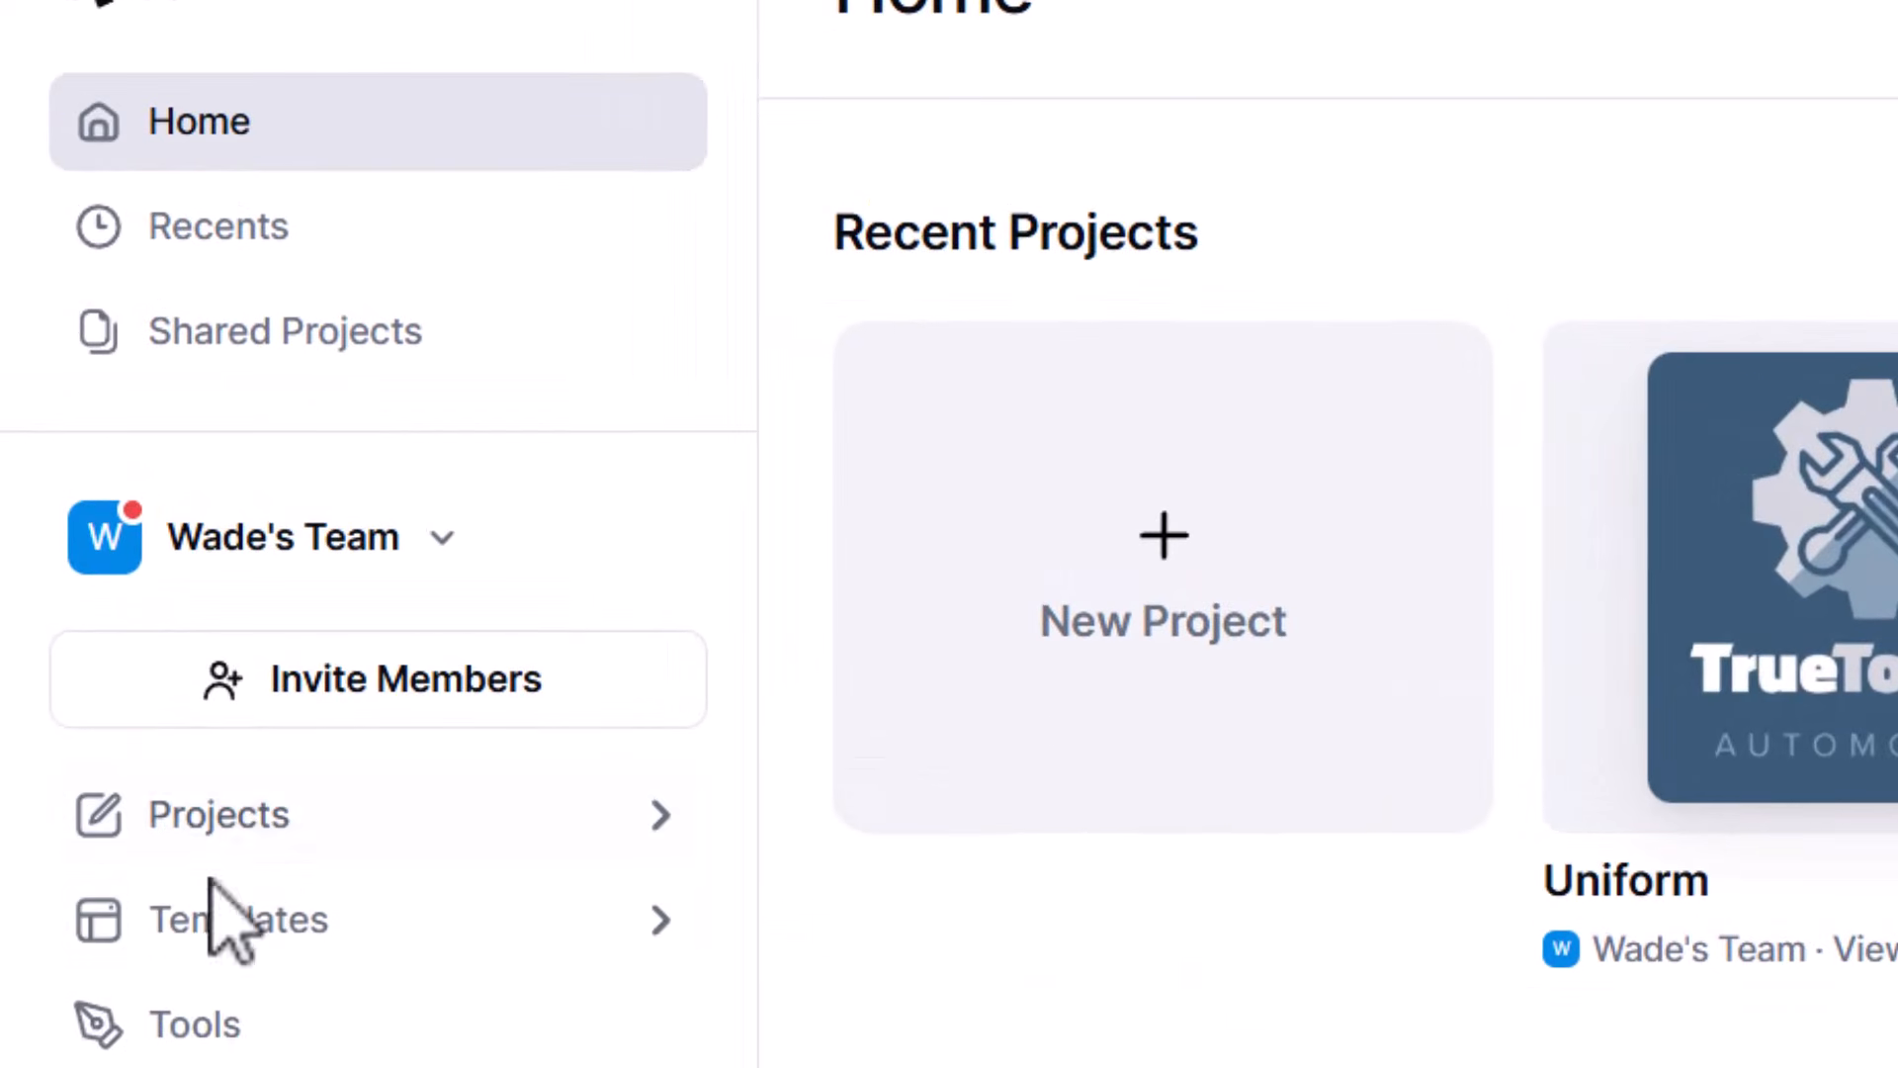
- Open the merchandise templates and search the templates for "car"
left_click(188, 935)
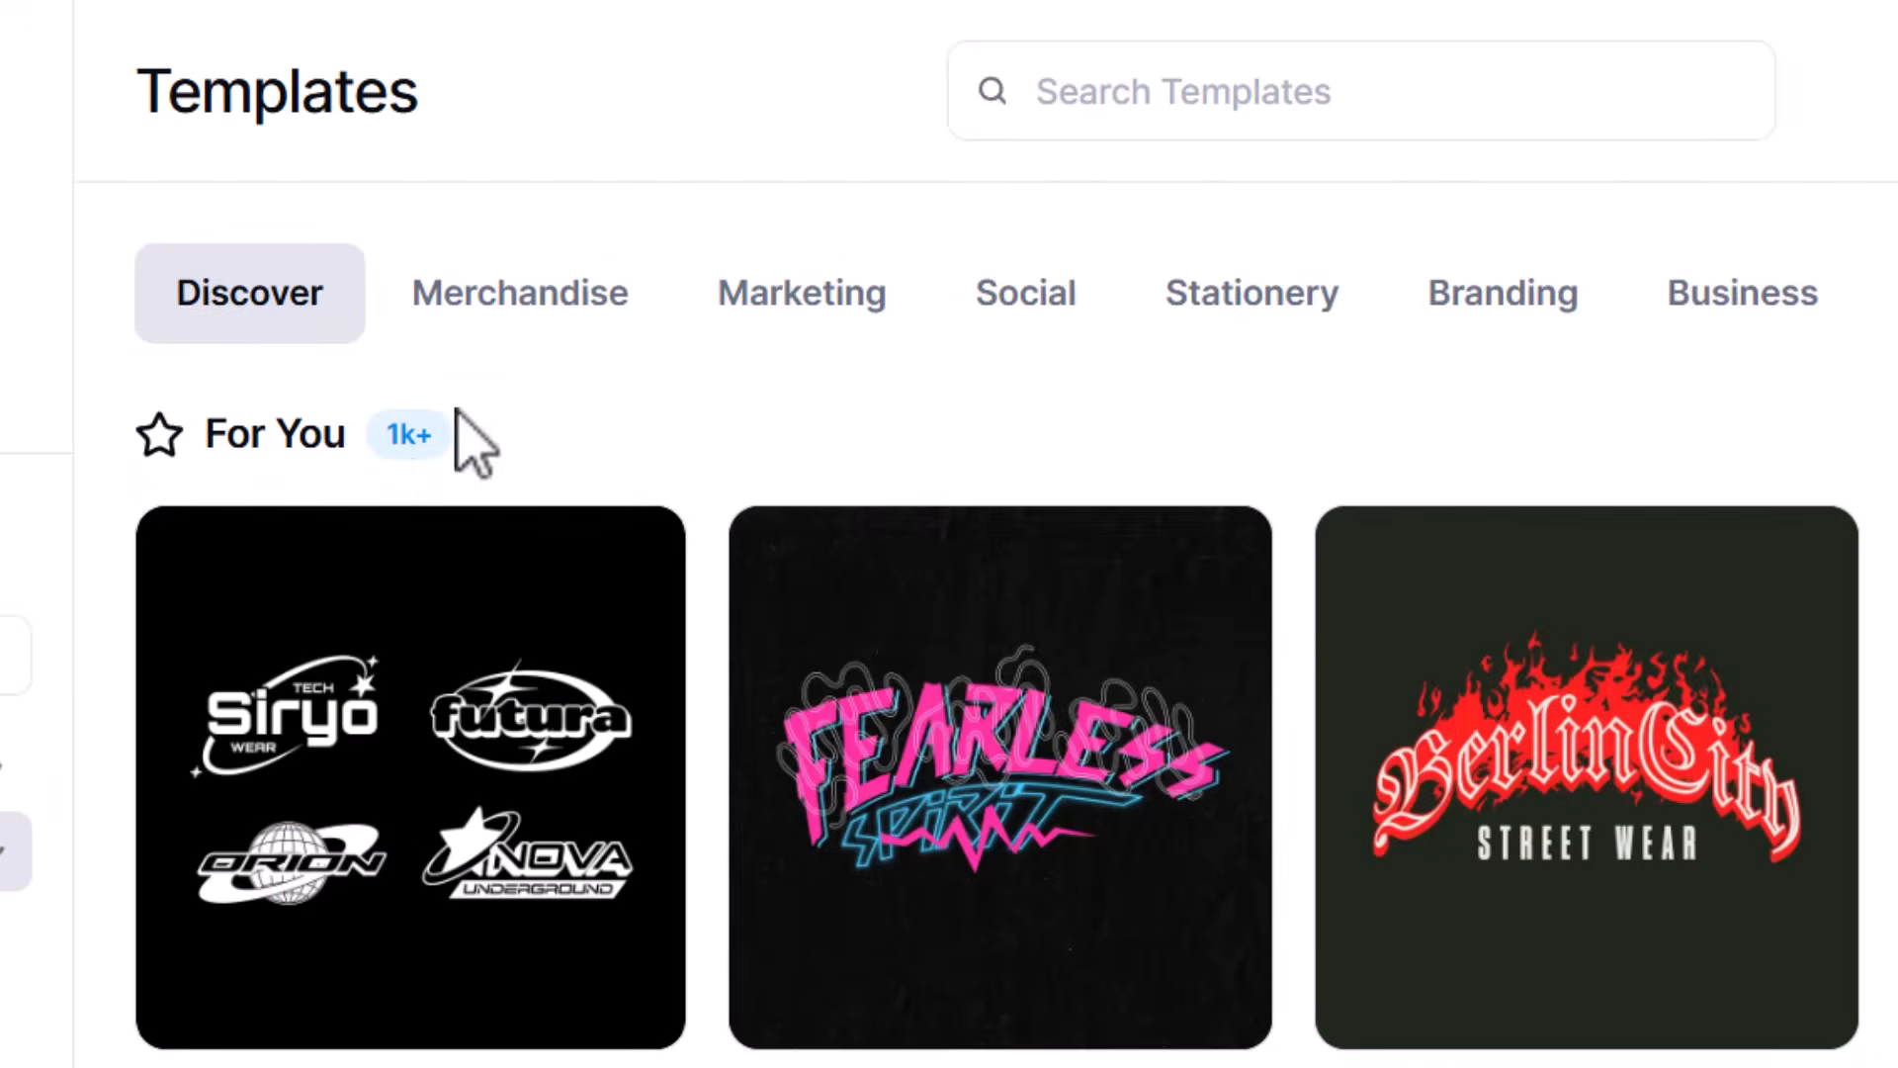
left_click(563, 307)
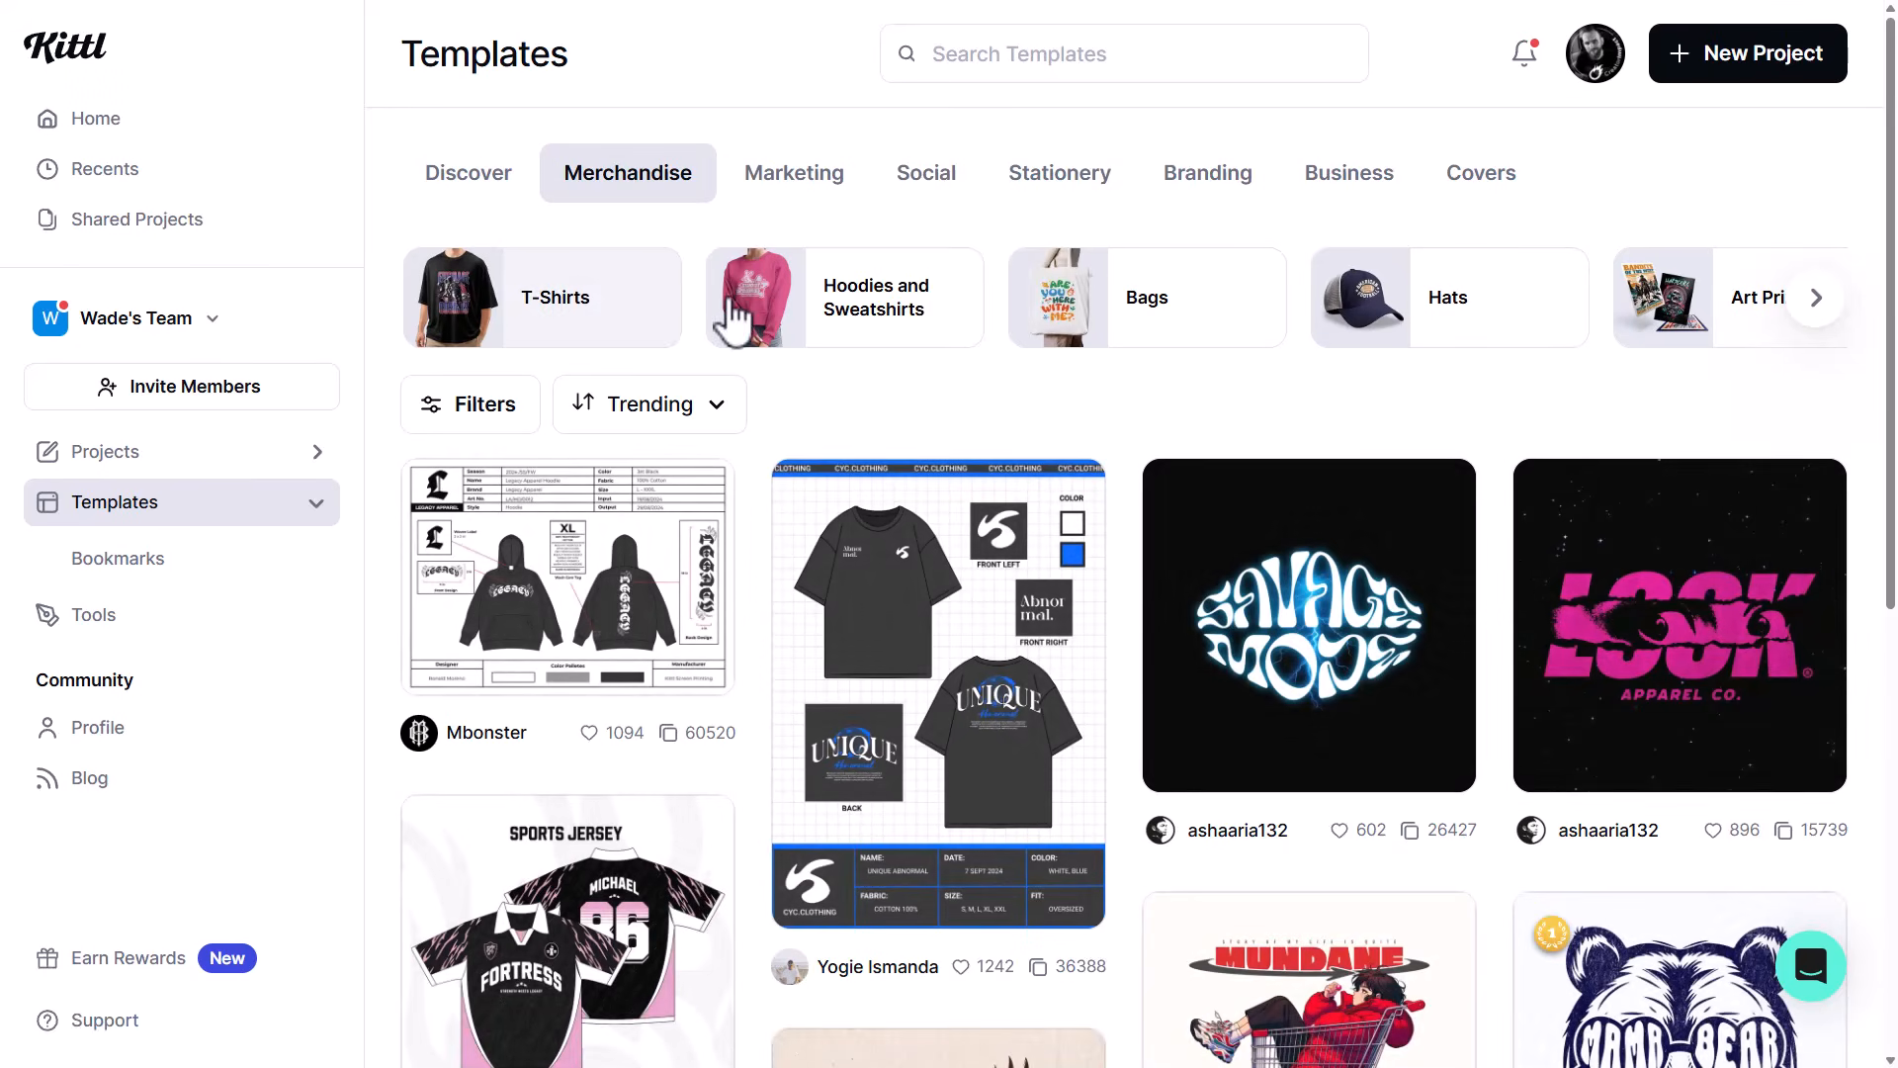
left_click(1094, 54)
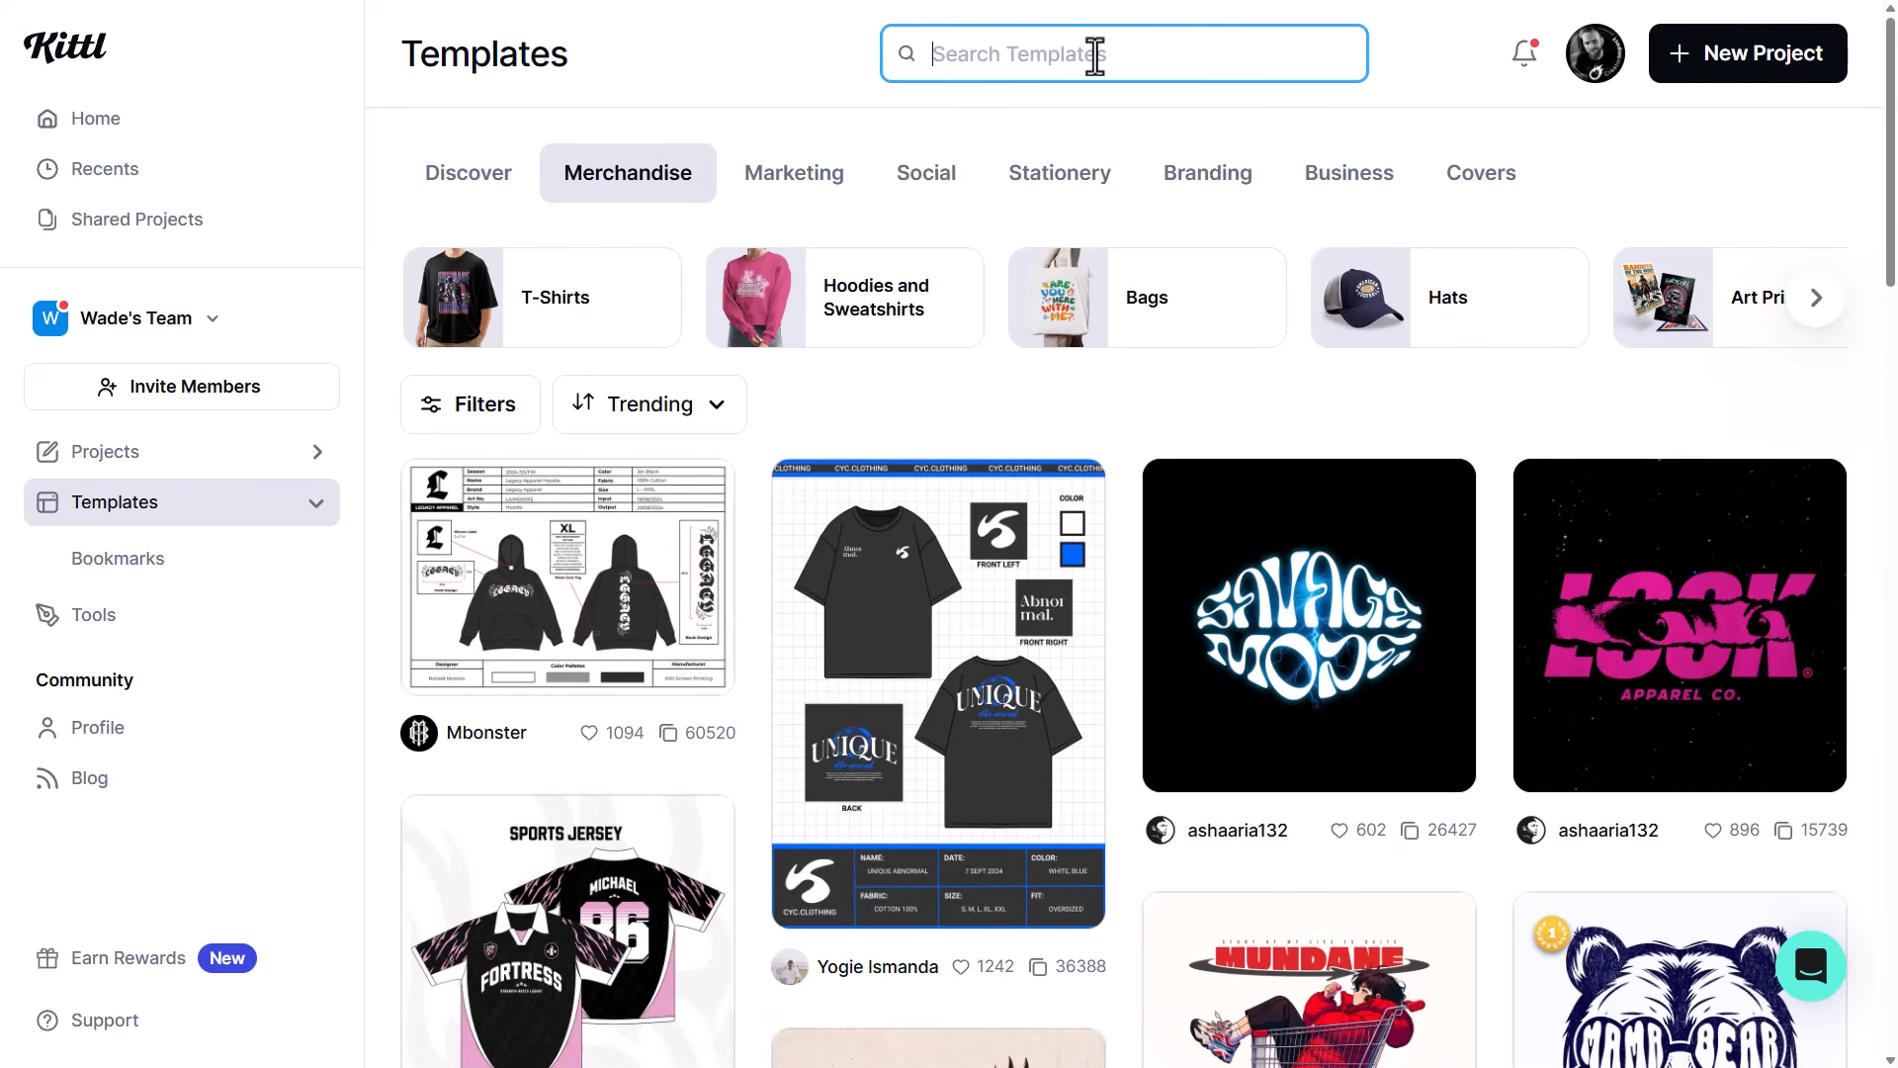
type("car")
left_click(1174, 373)
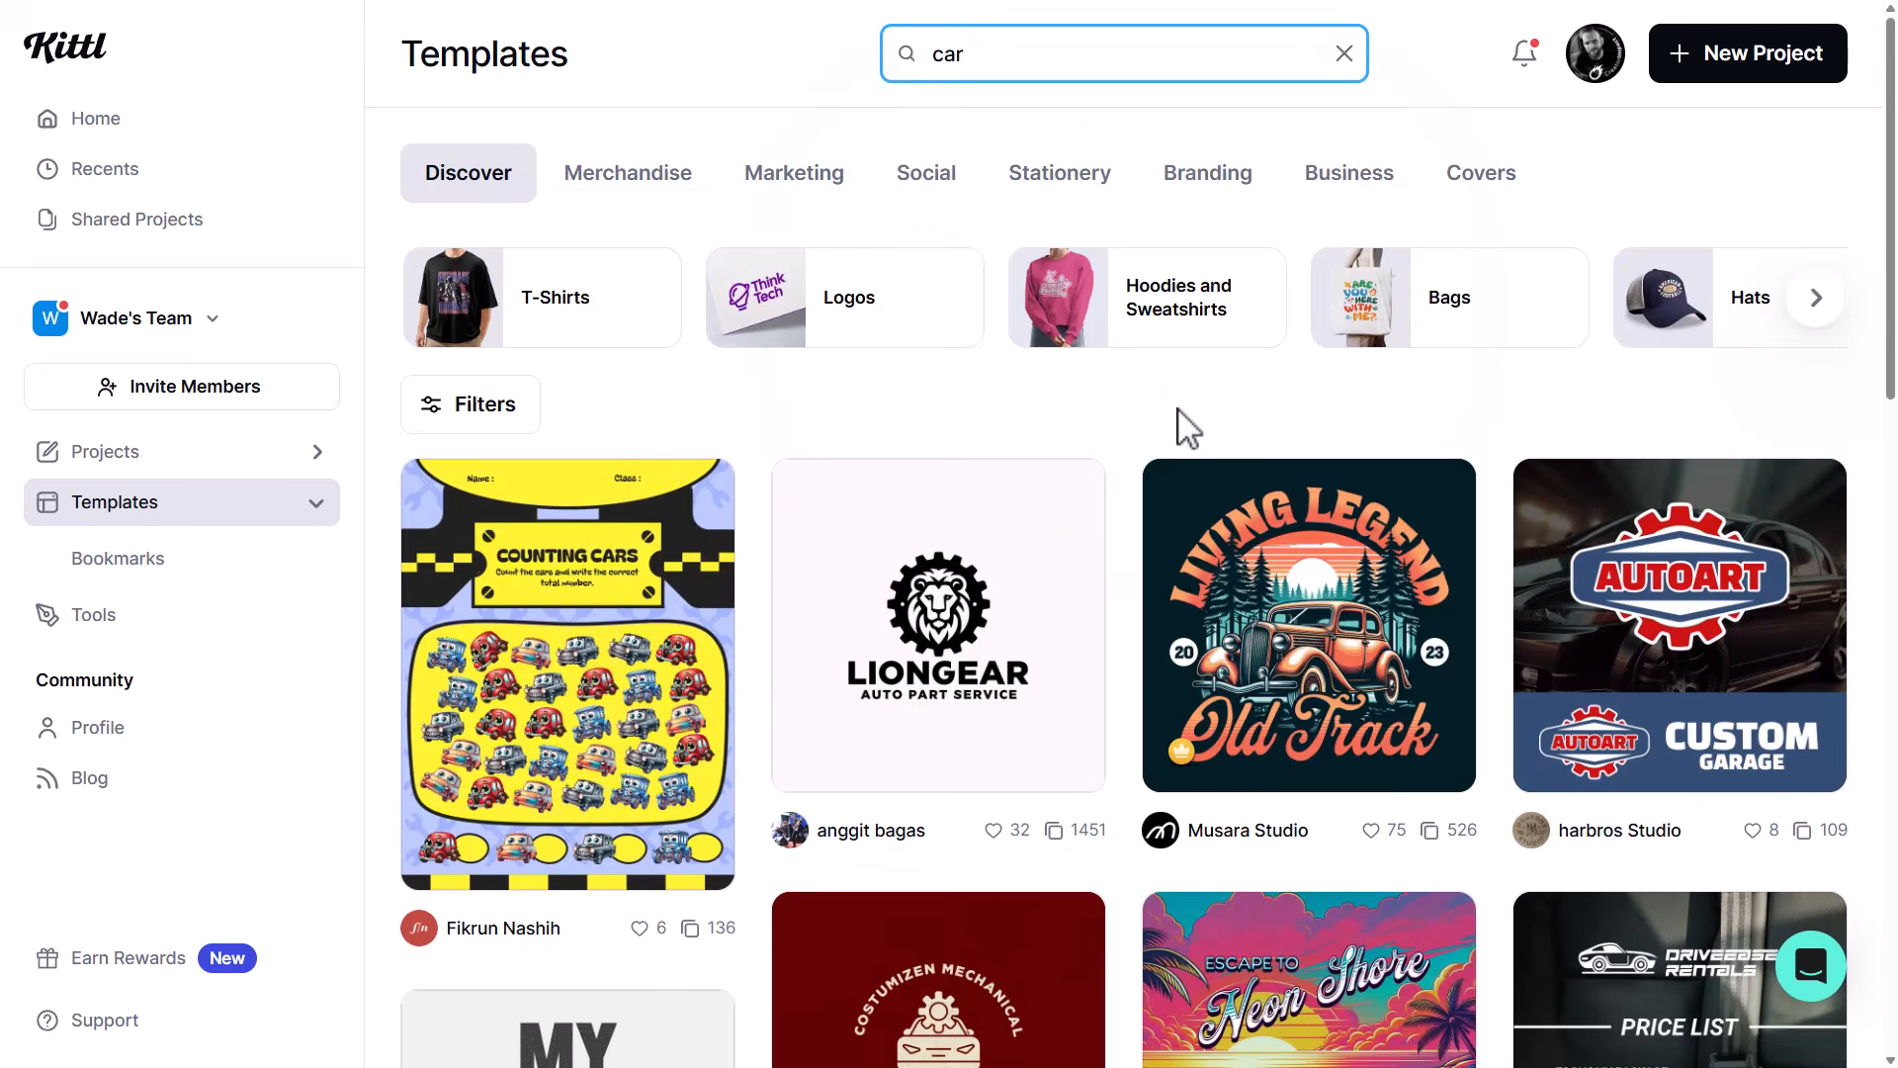
- Browse the car templates and open the "My Other Car is Also Fast" design in the editor
scroll(951, 412, "down", 3)
scroll(952, 411, "down", 10)
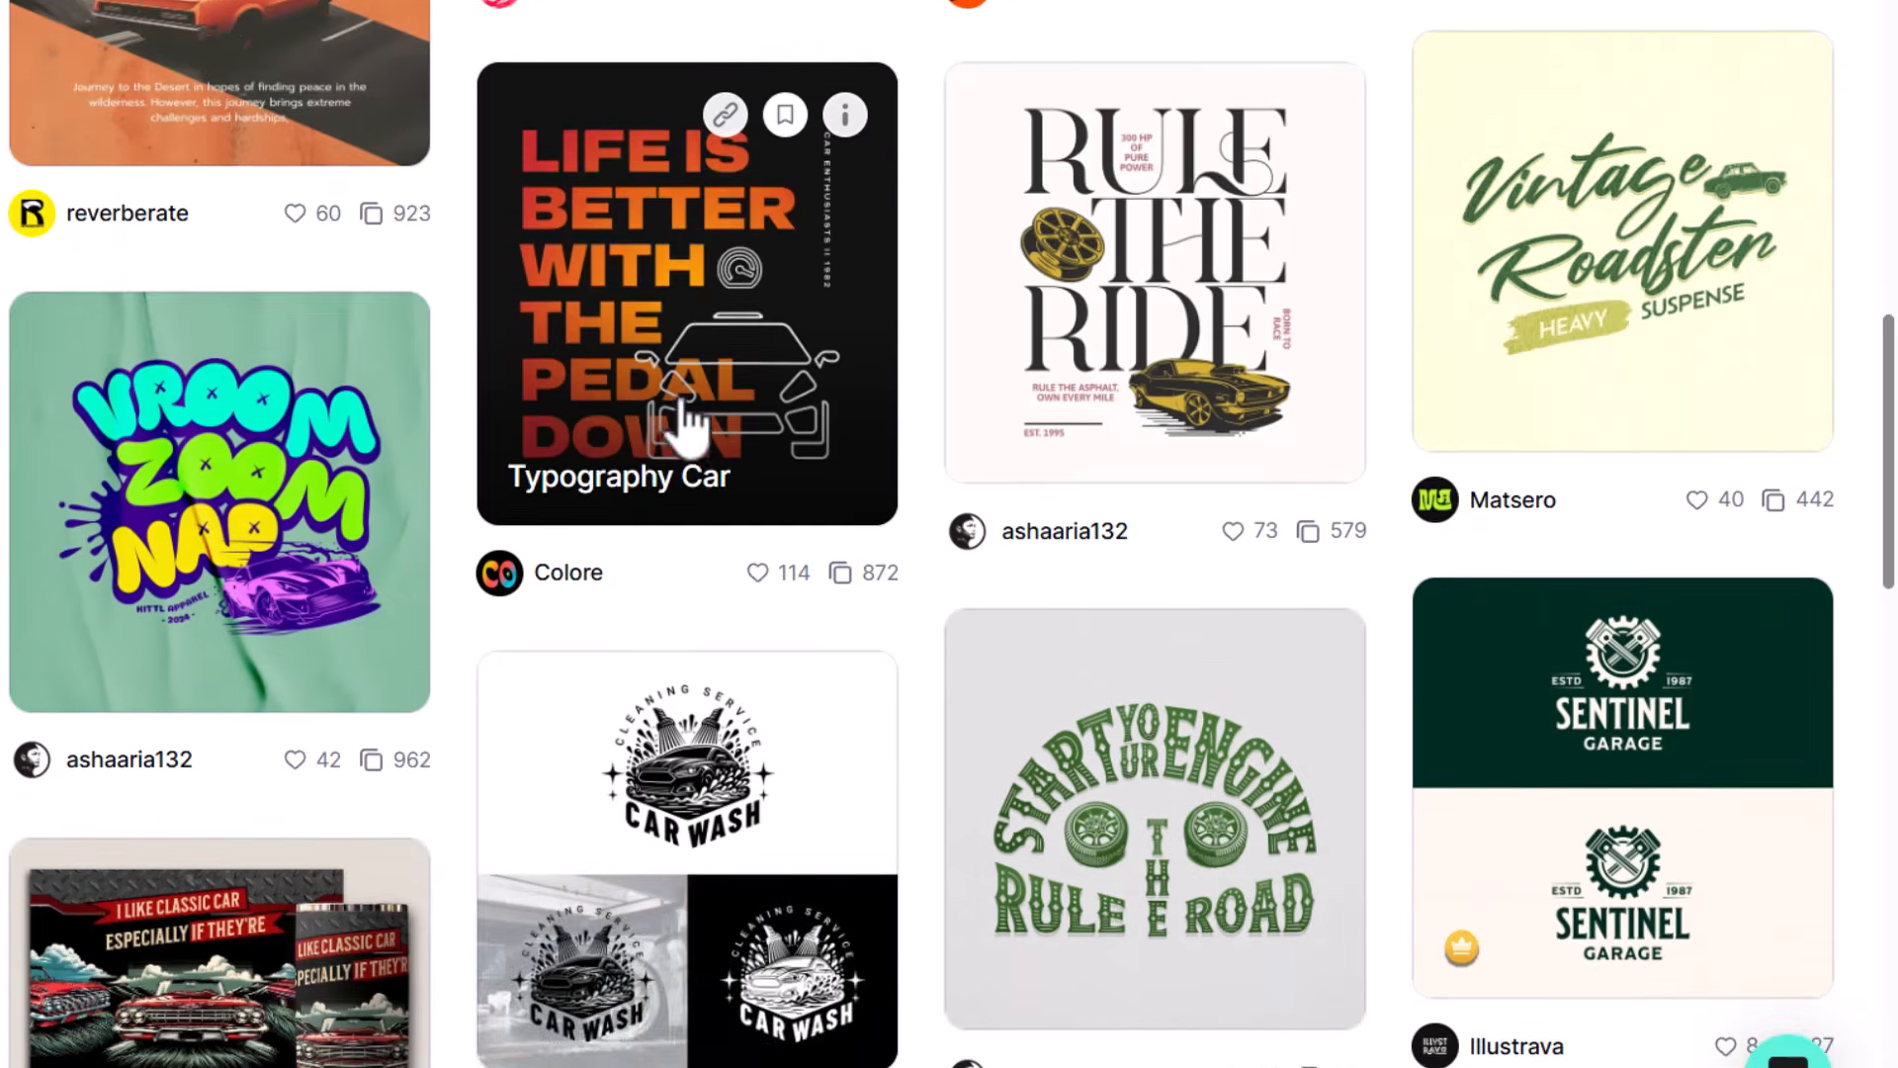
scroll(641, 534, "down", 8)
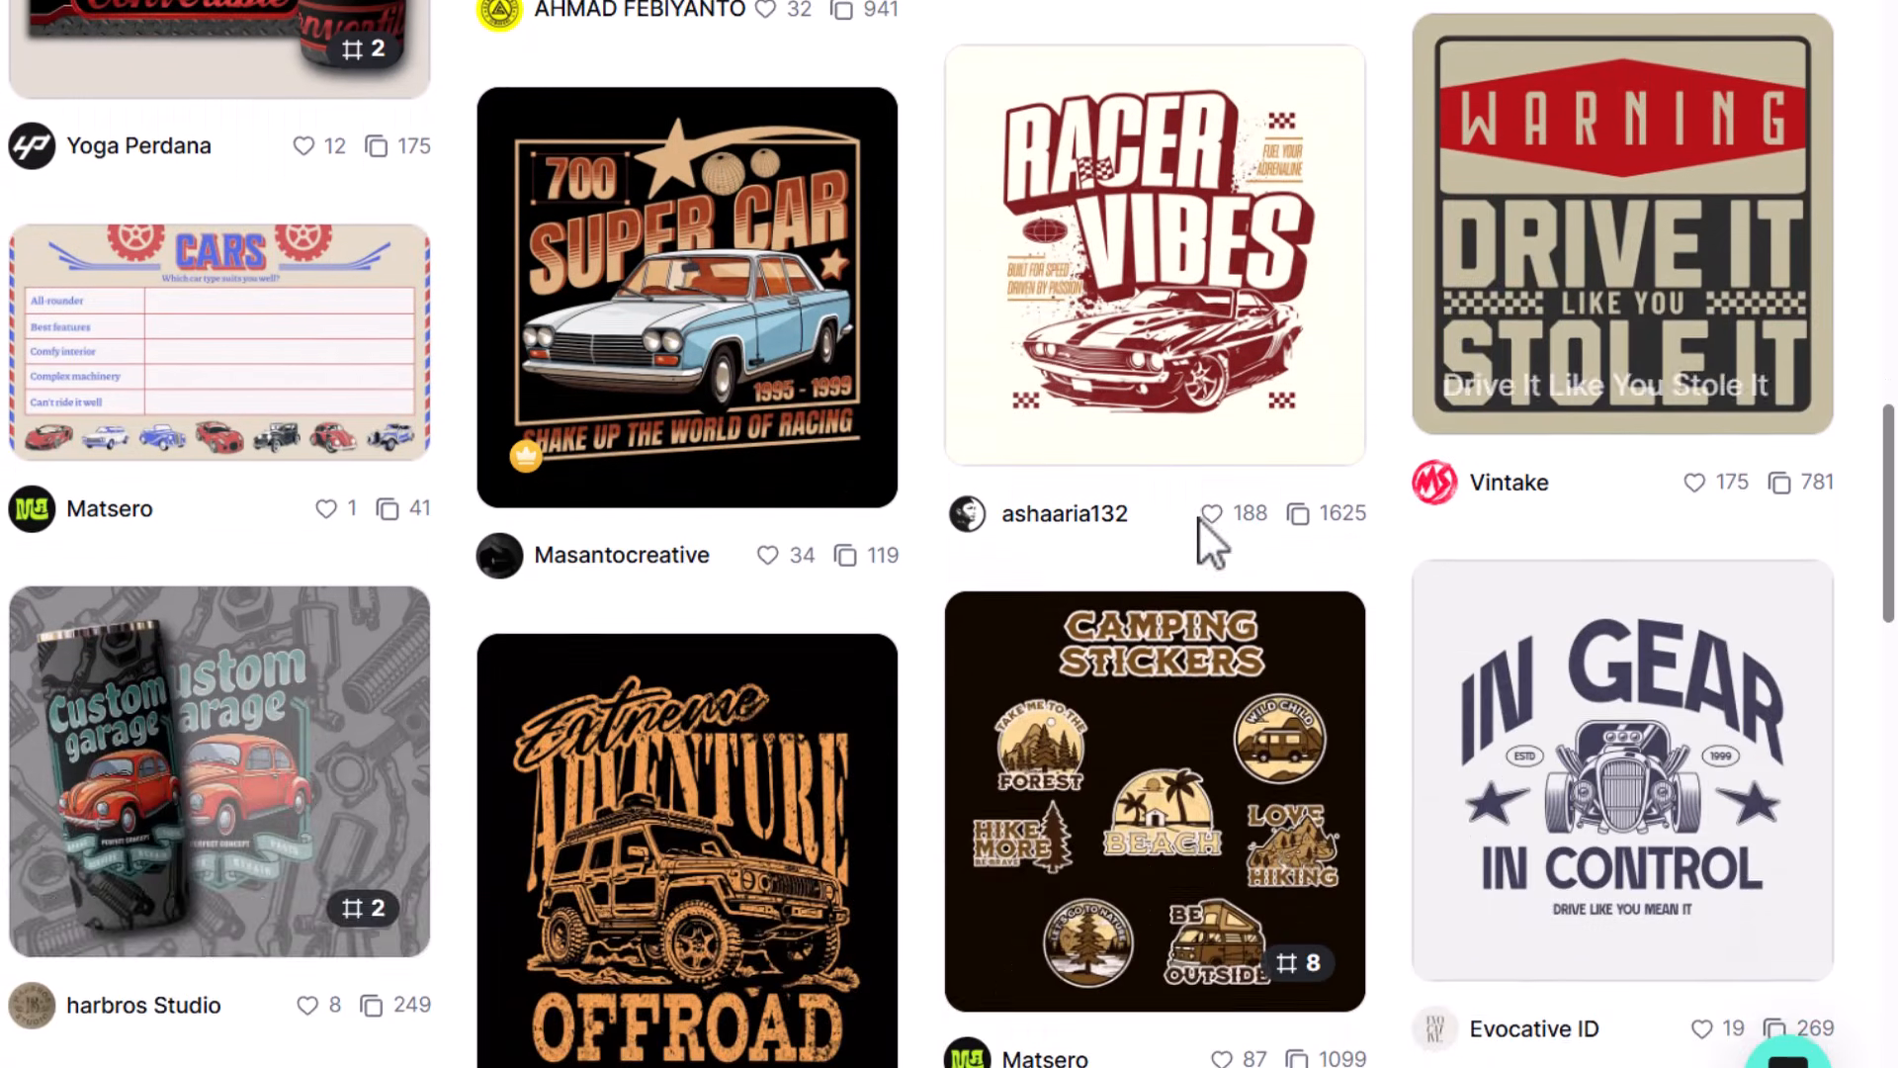
scroll(327, 697, "down", 7)
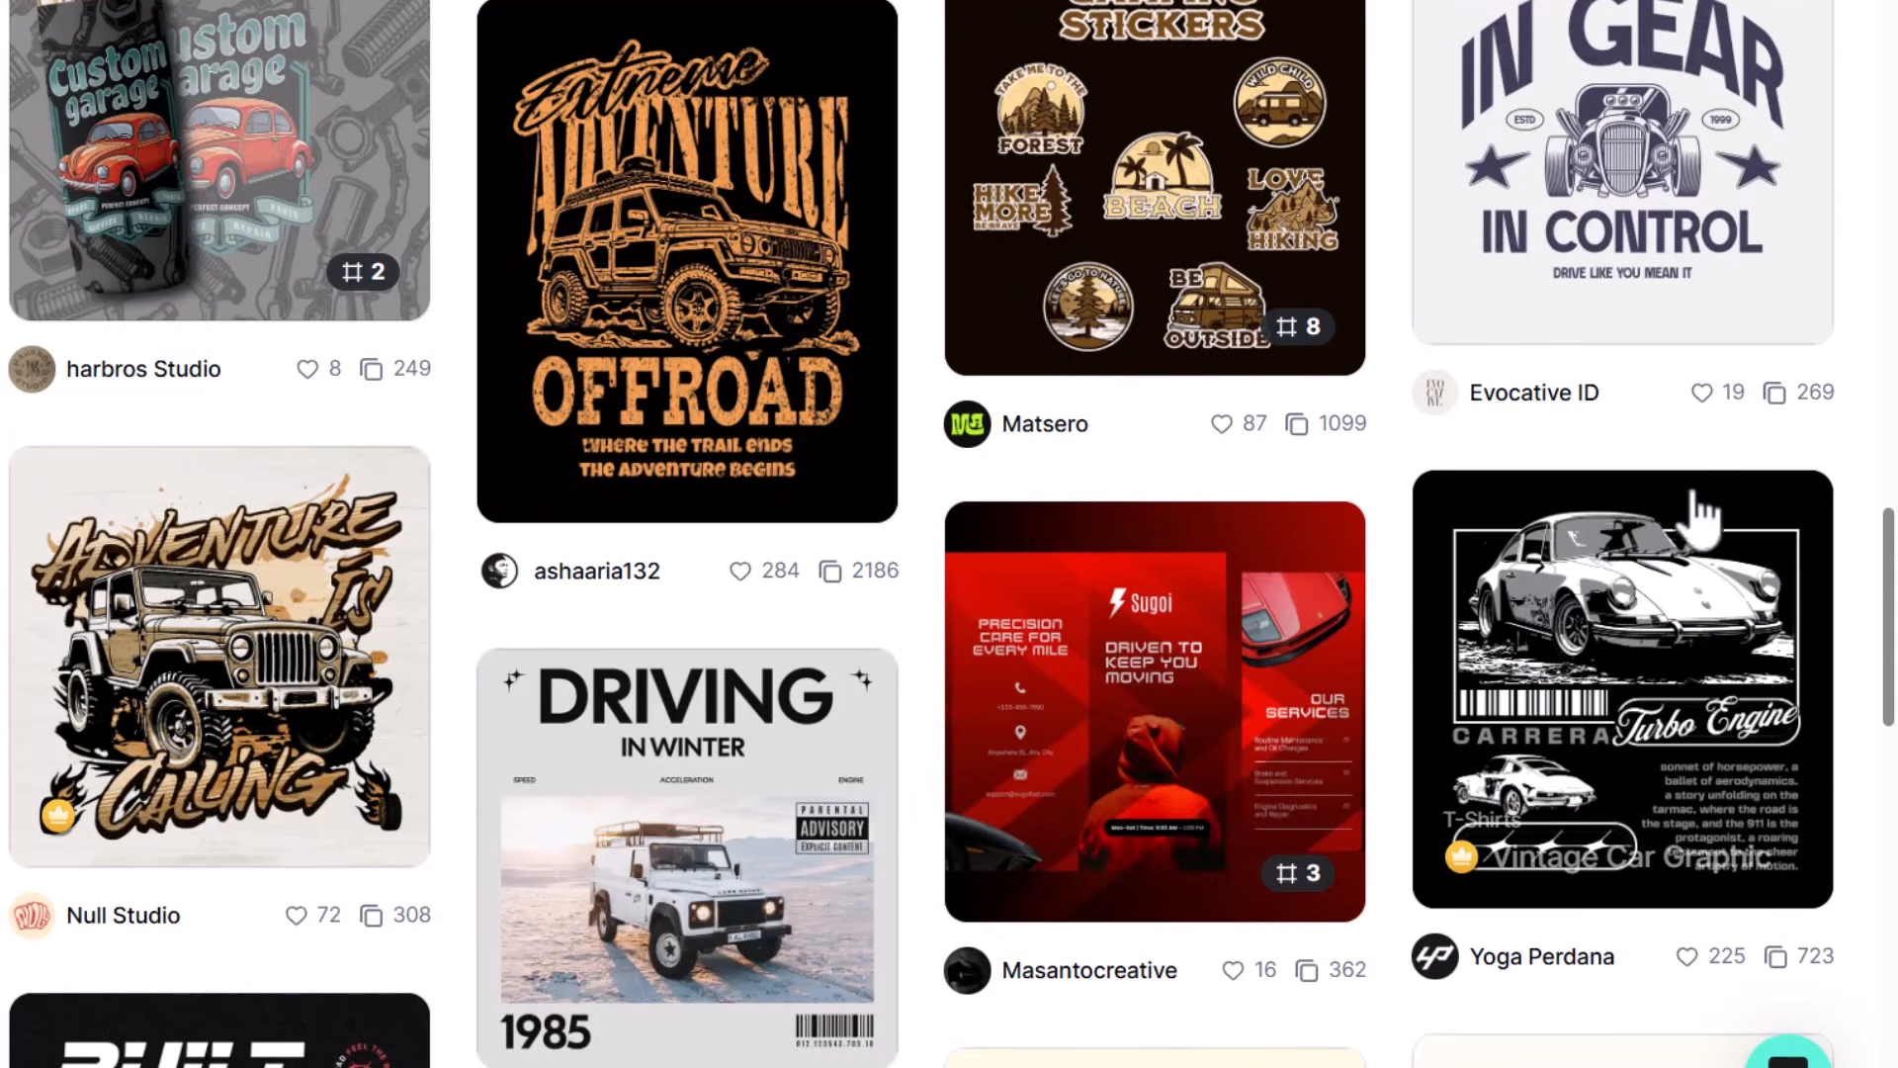
scroll(228, 539, "down", 1)
scroll(161, 784, "down", 5)
scroll(373, 752, "up", 20)
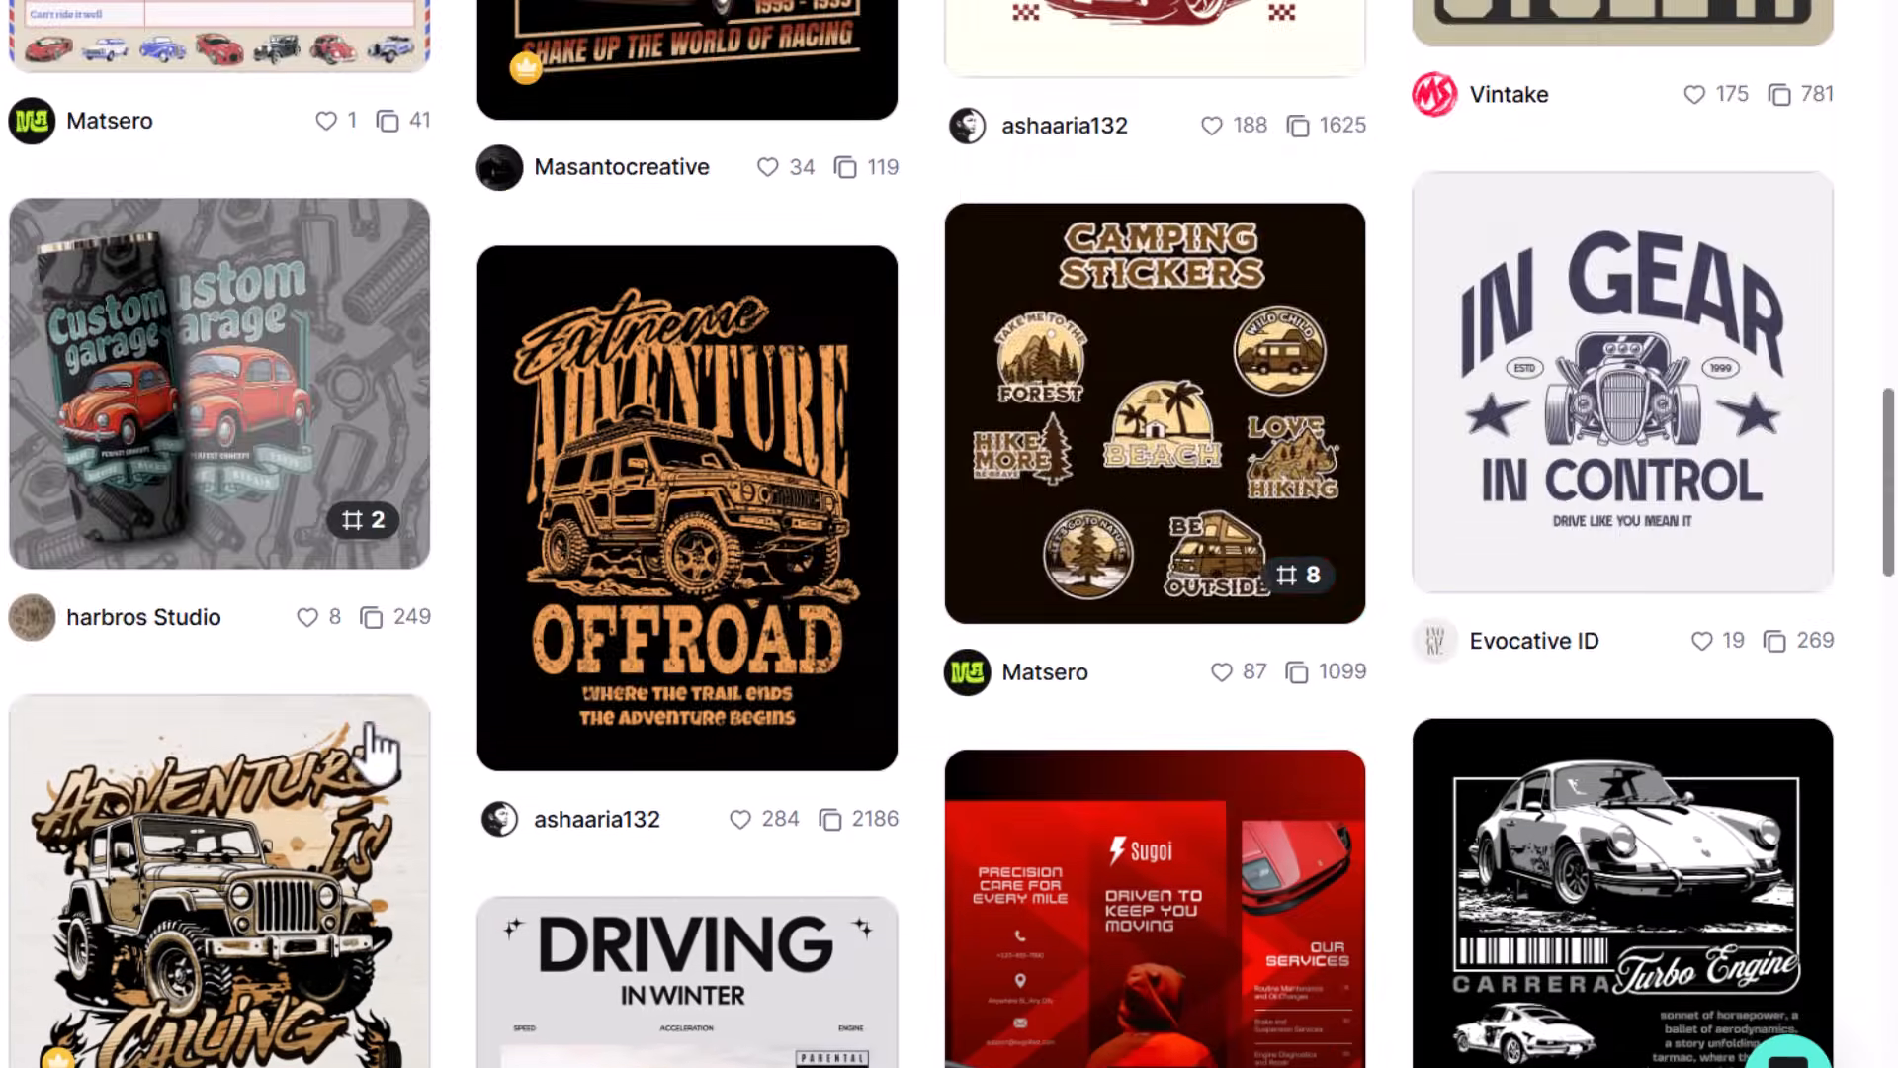
scroll(374, 754, "up", 10)
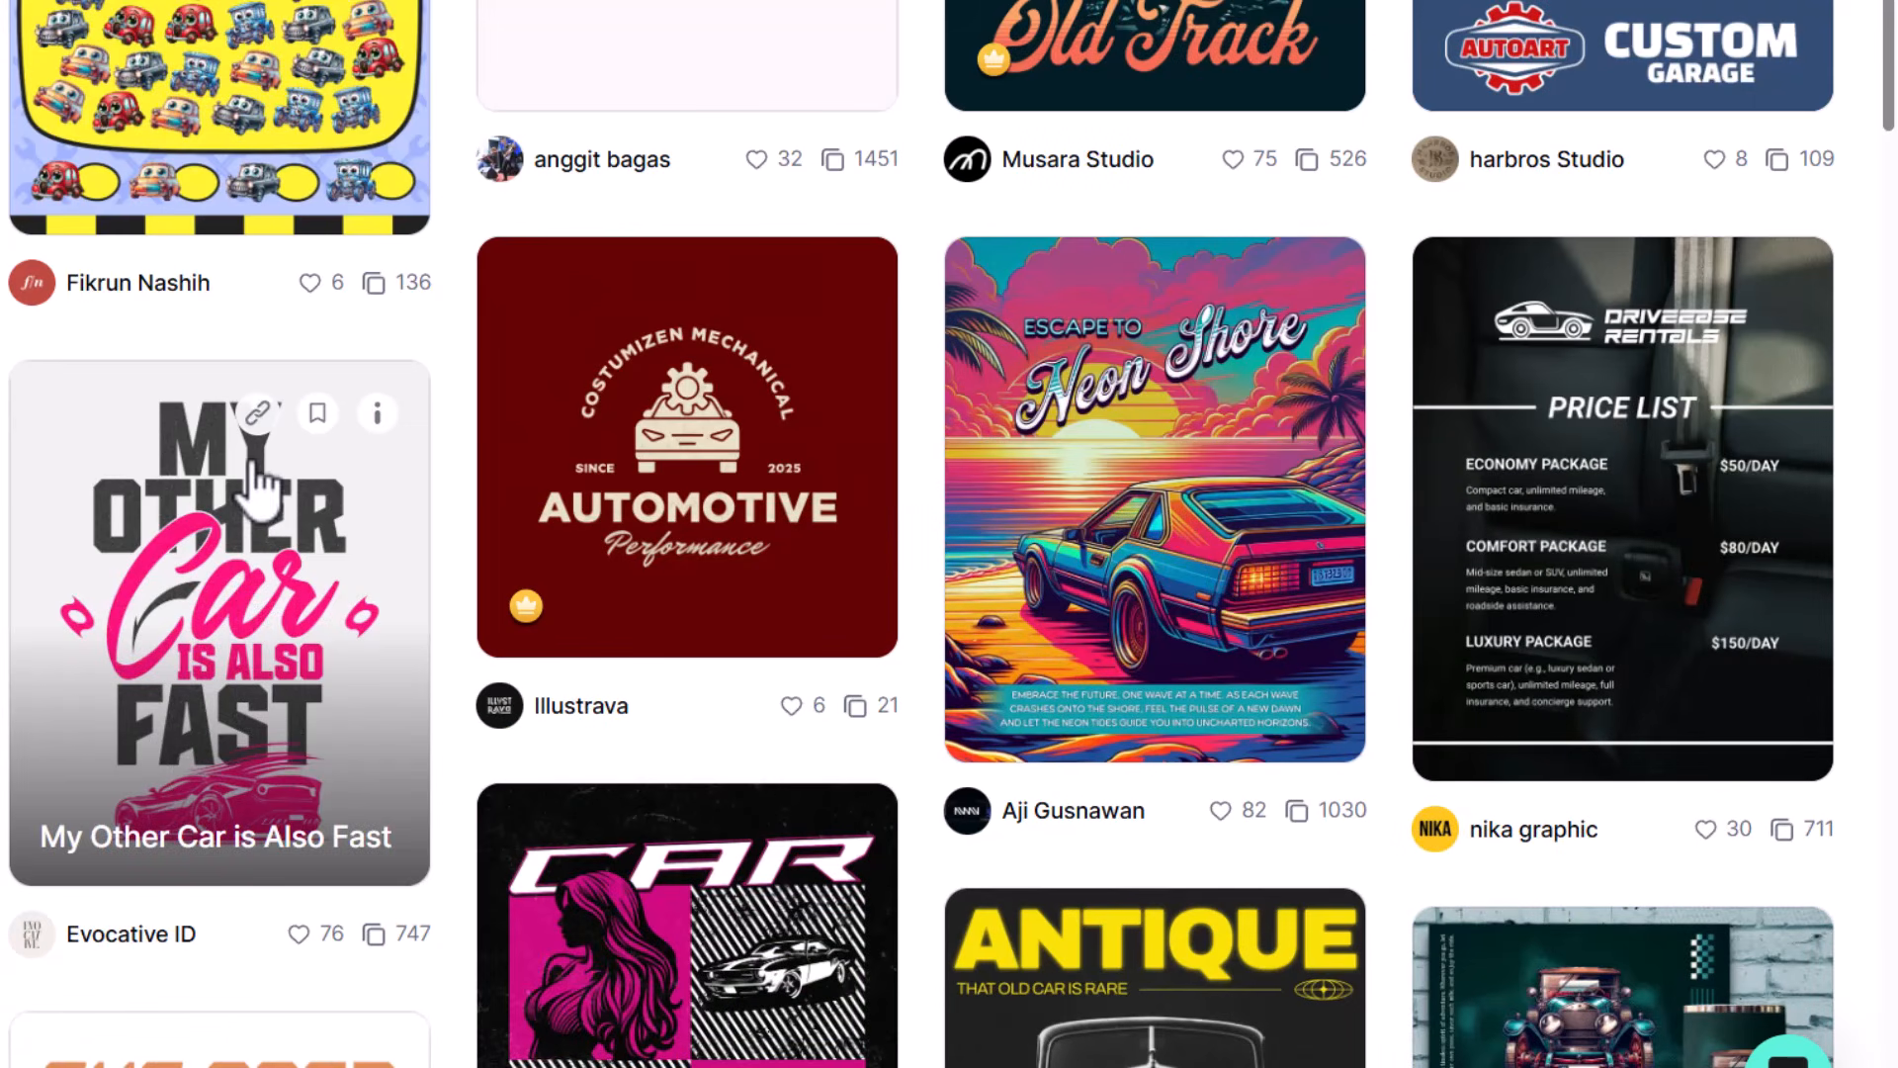
left_click(226, 607)
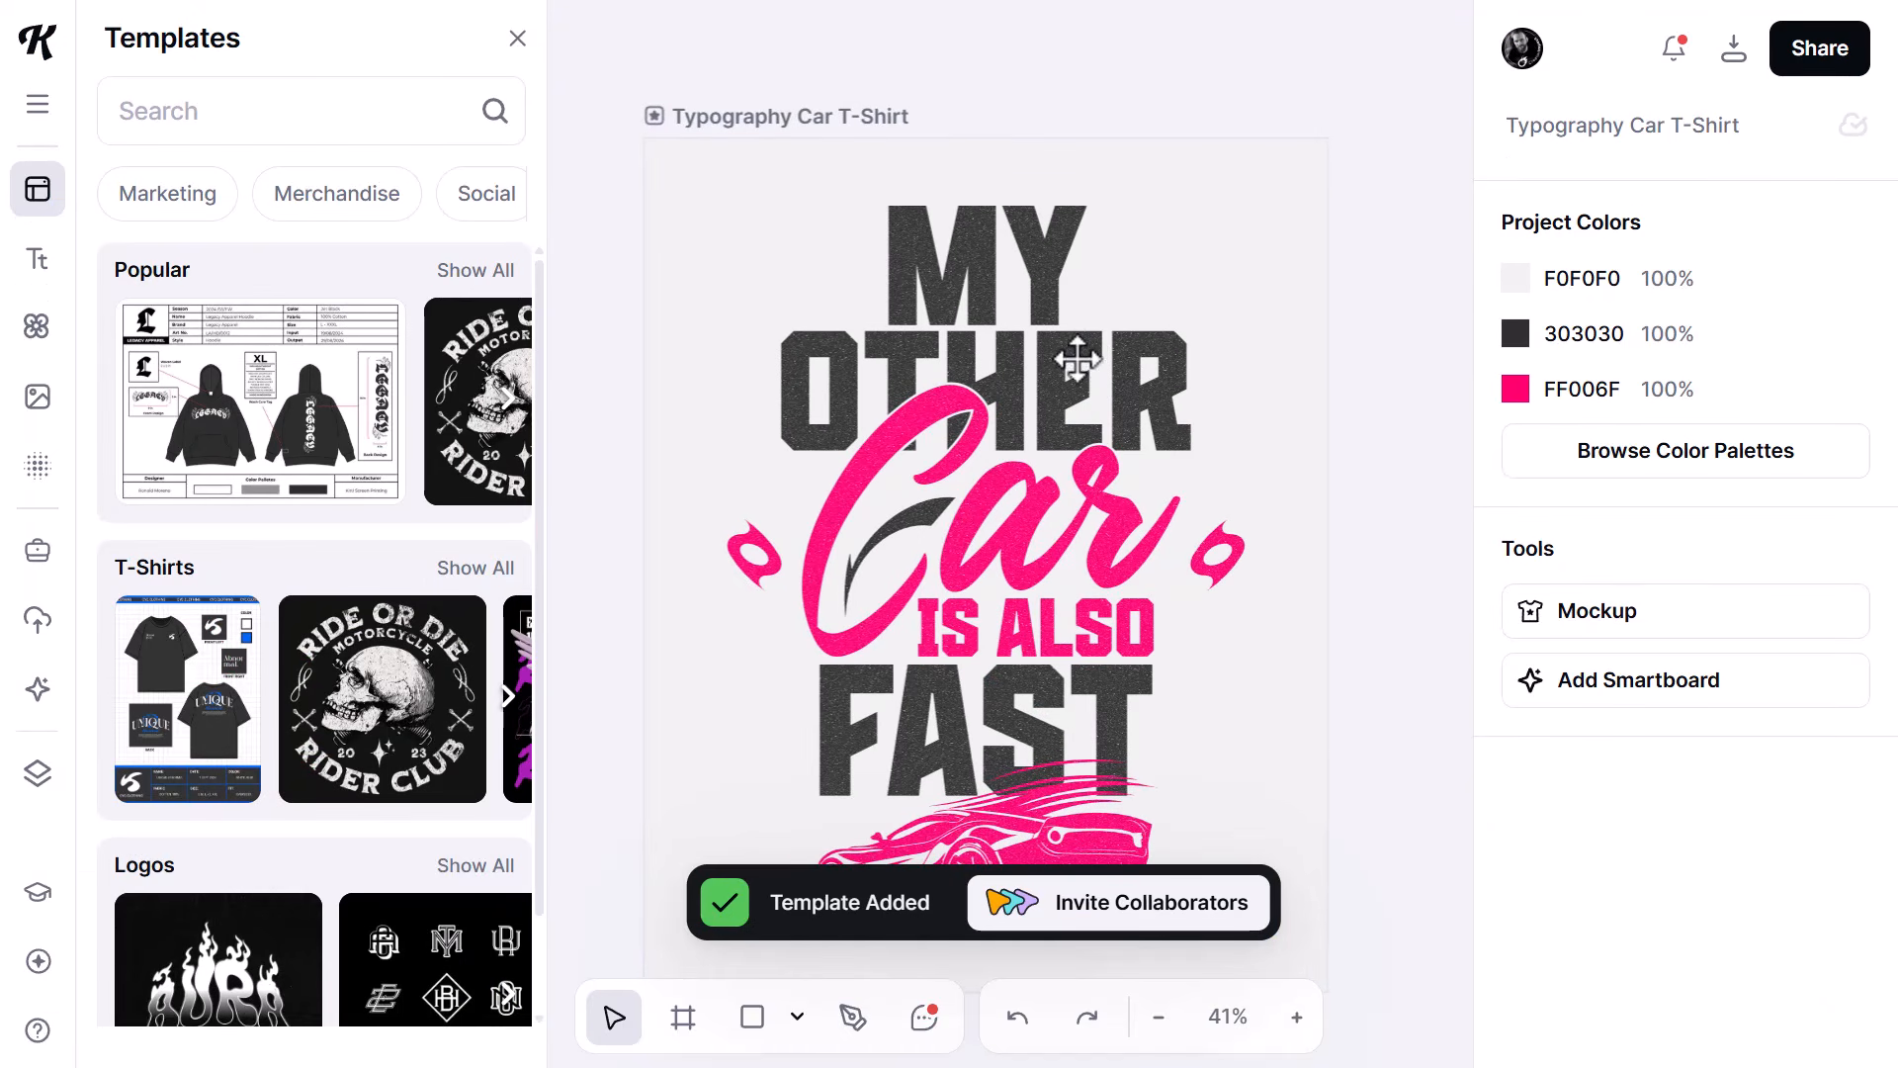
- Set the artboard background to the TrueTorque color style Light Alt Gray
left_click(748, 116)
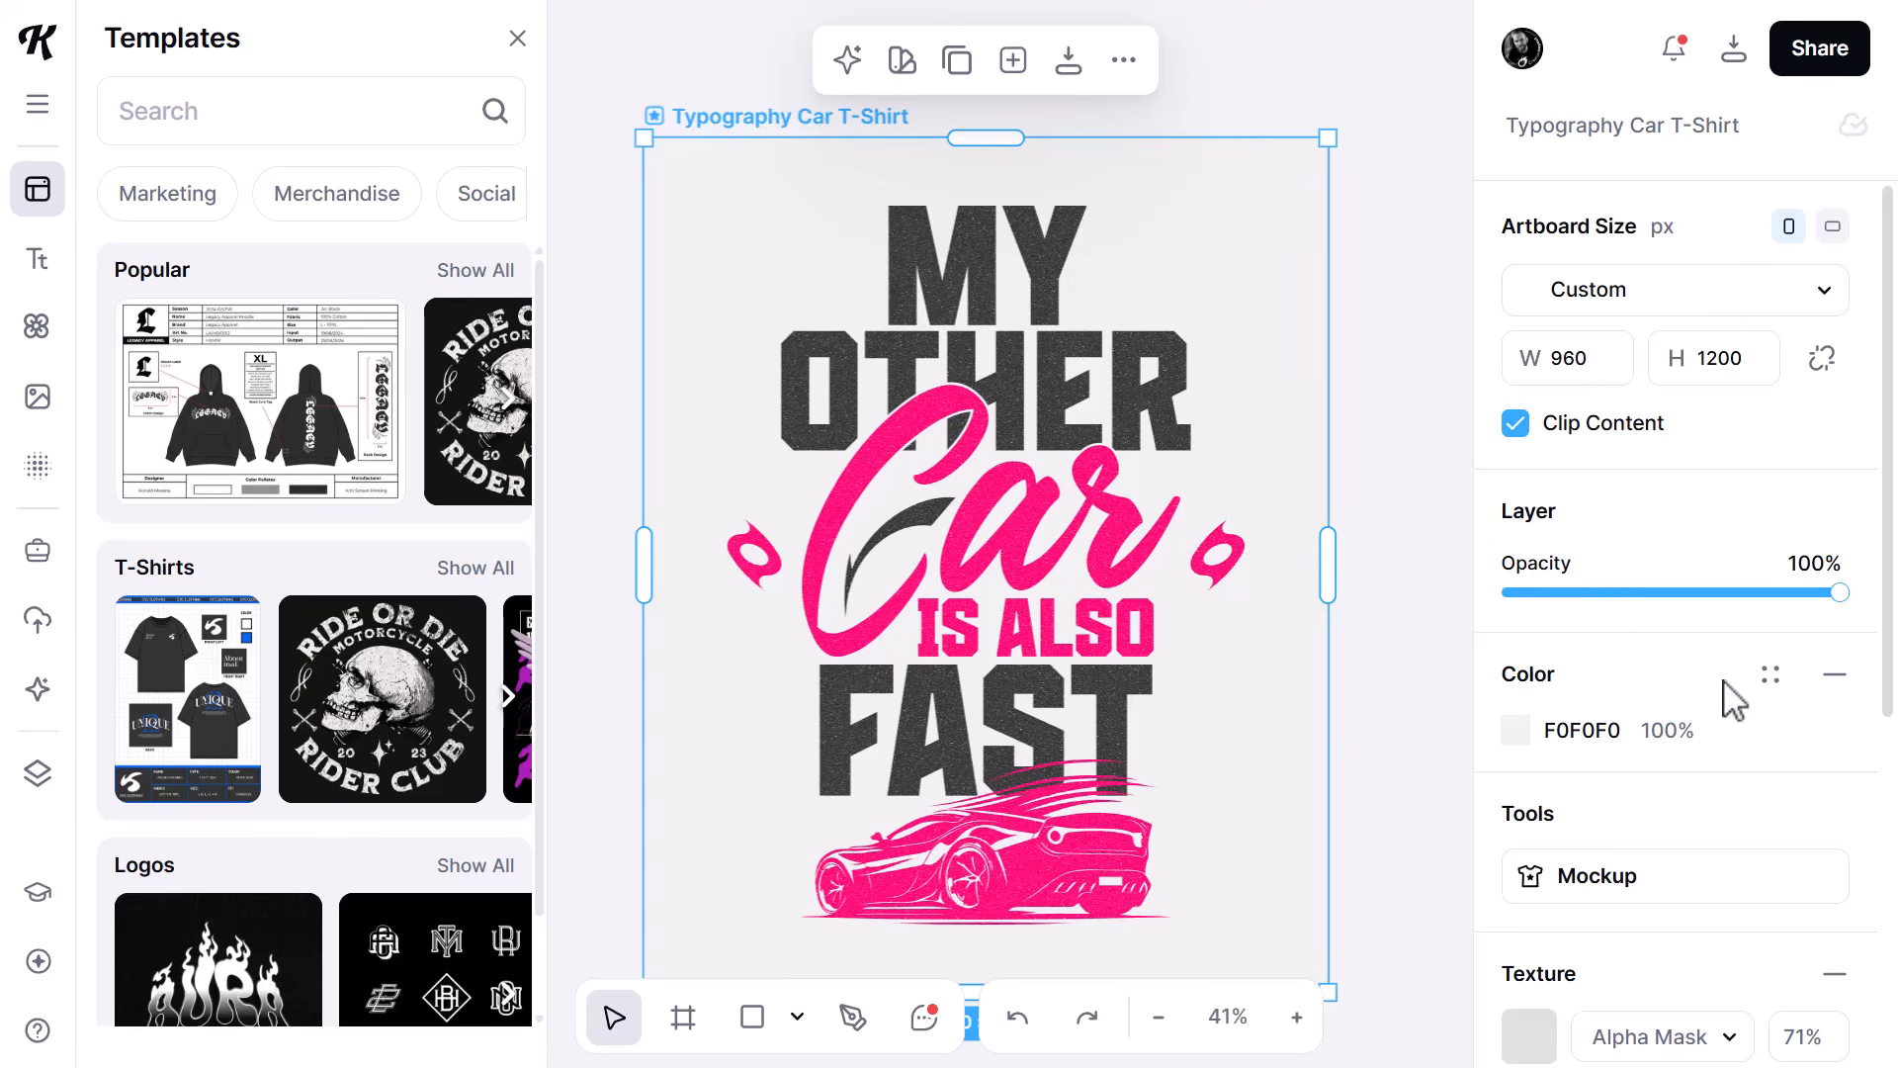
left_click(1777, 676)
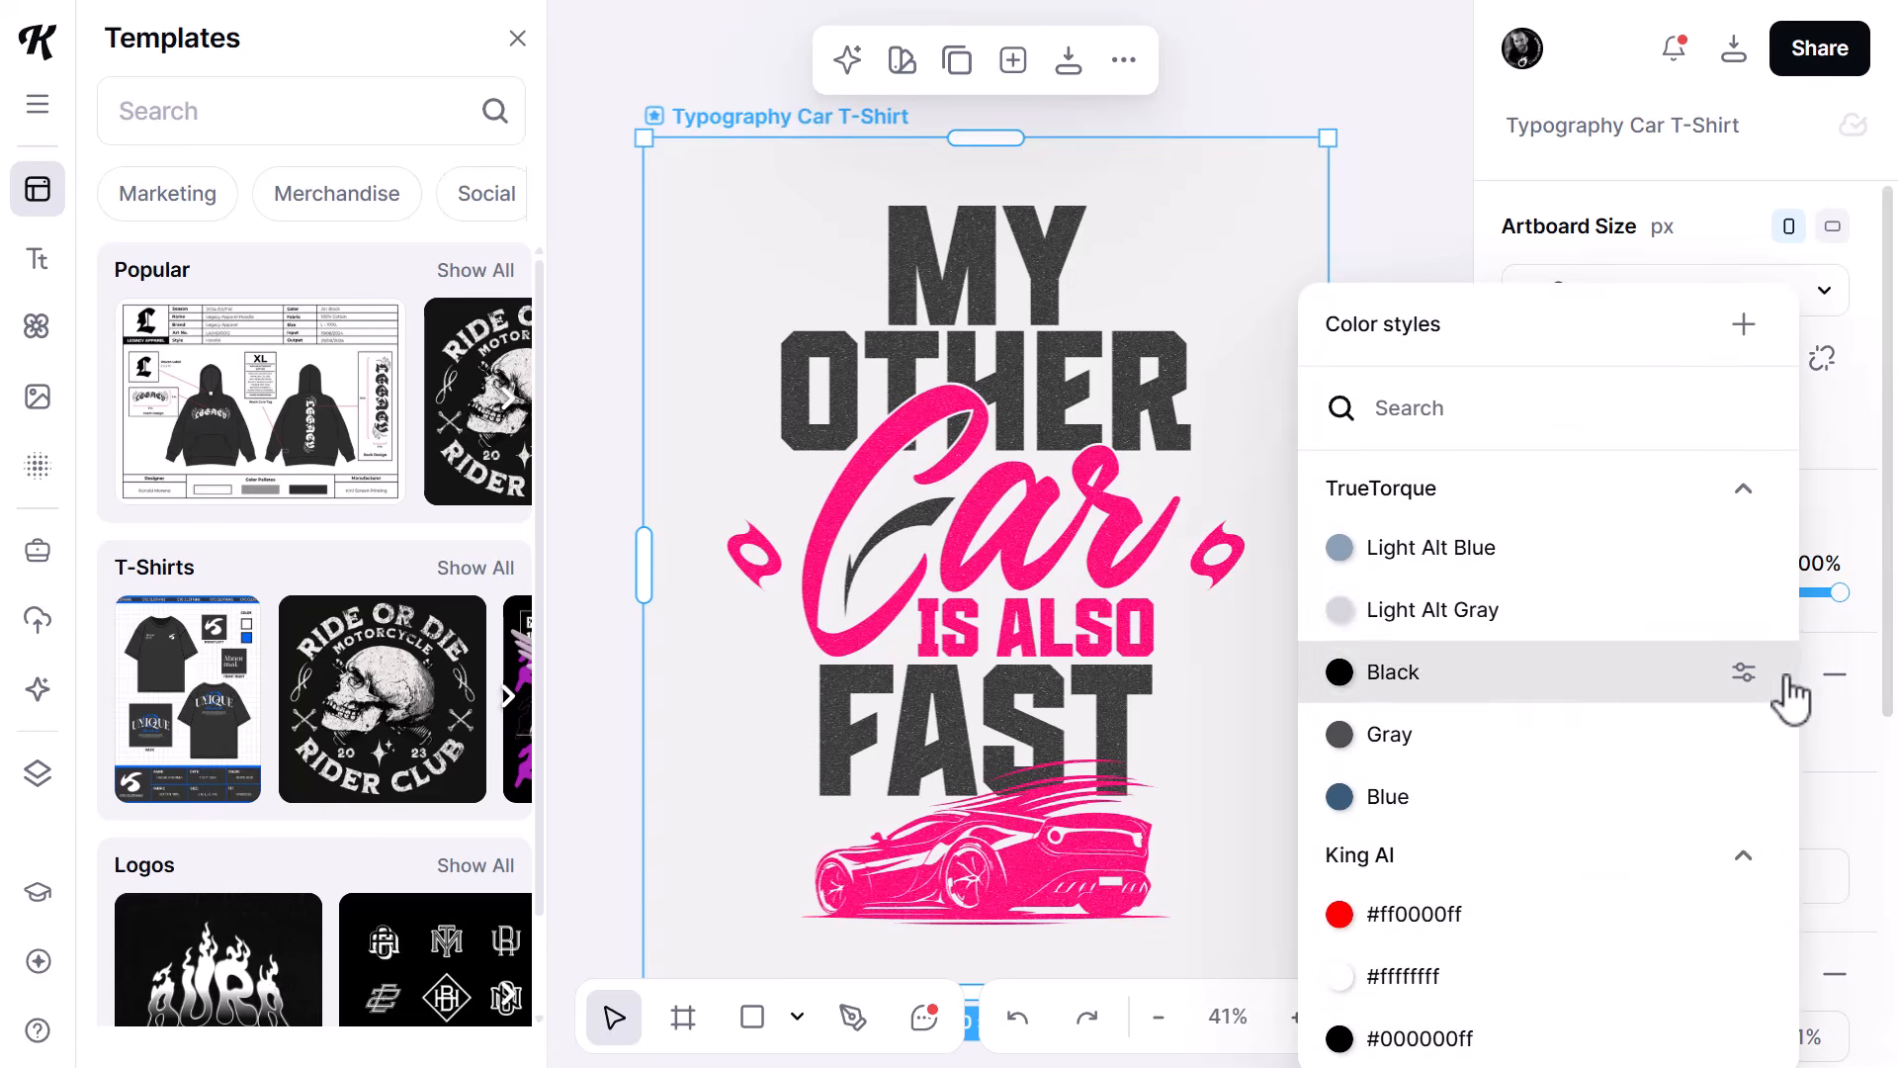
left_click(1443, 614)
left_click(1370, 435)
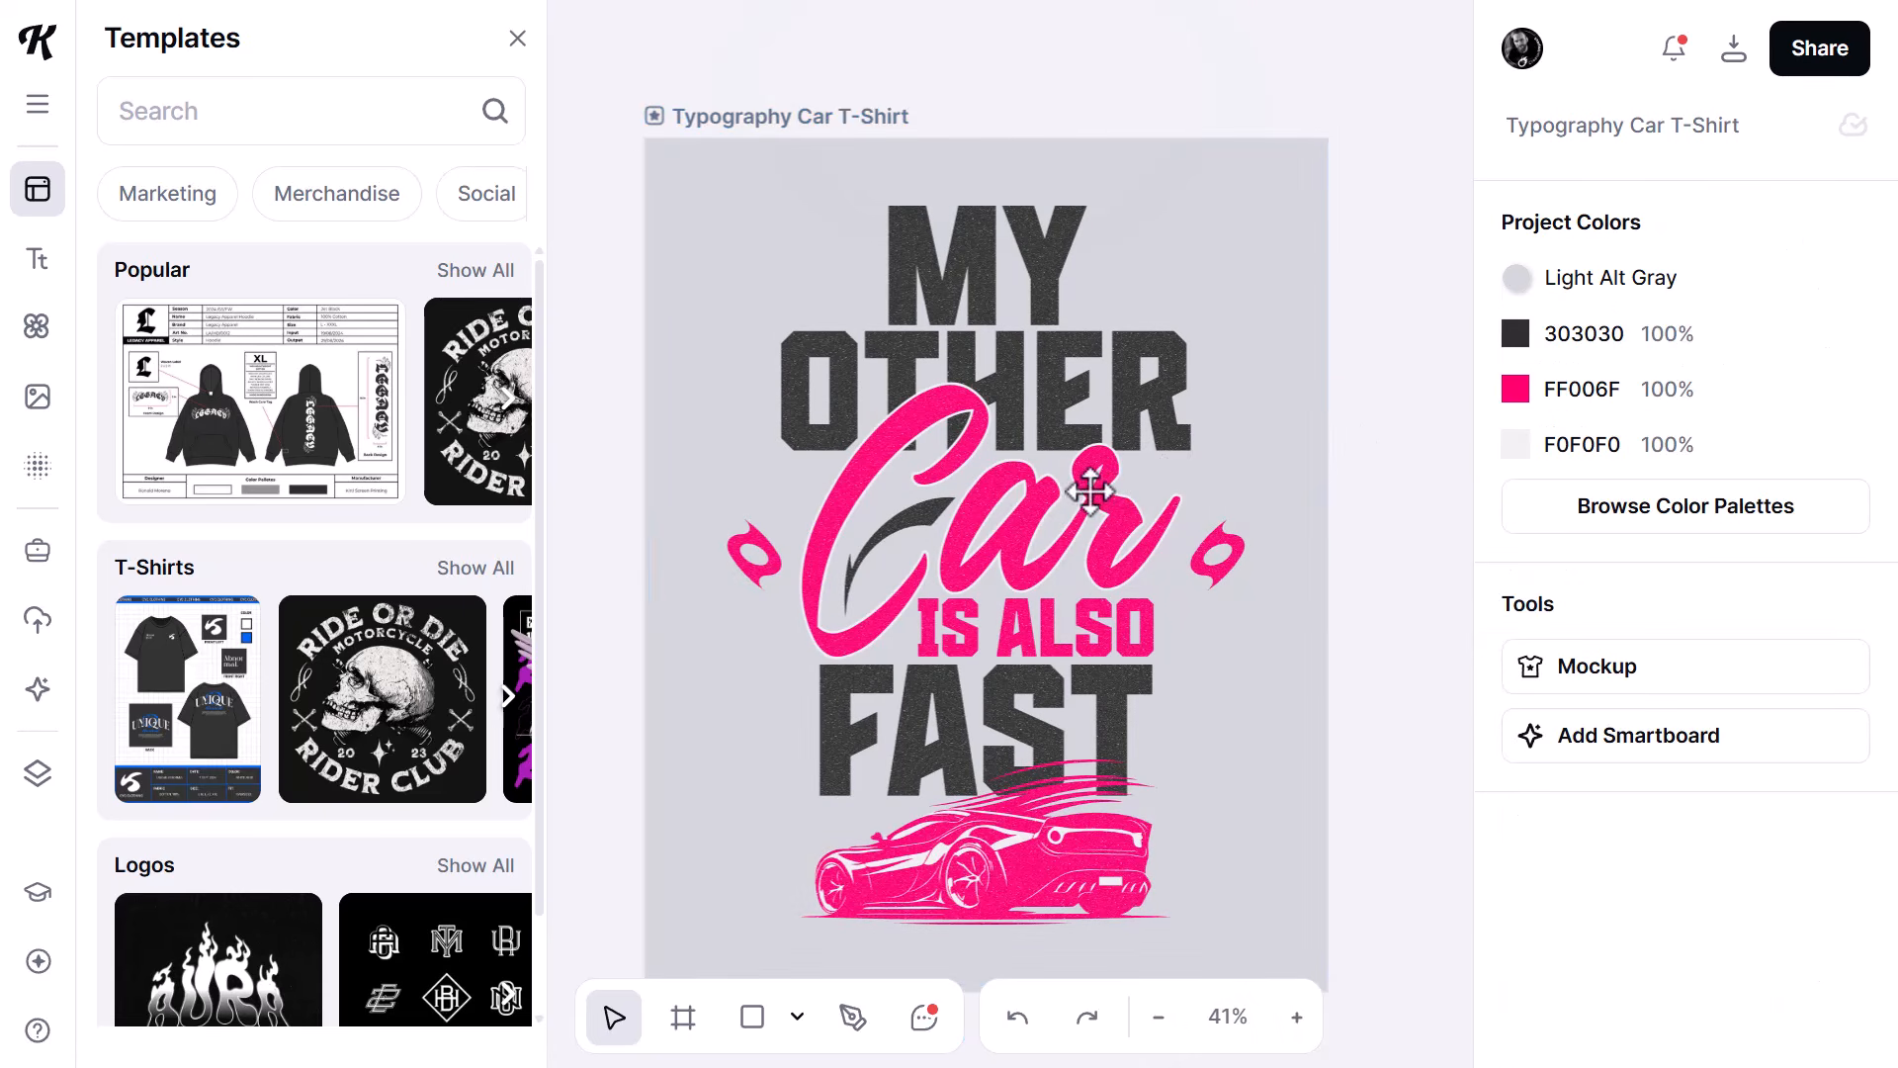
- Change the text shading color of the word "Car" to the document's light gray, D2D6DC
left_click(1033, 509)
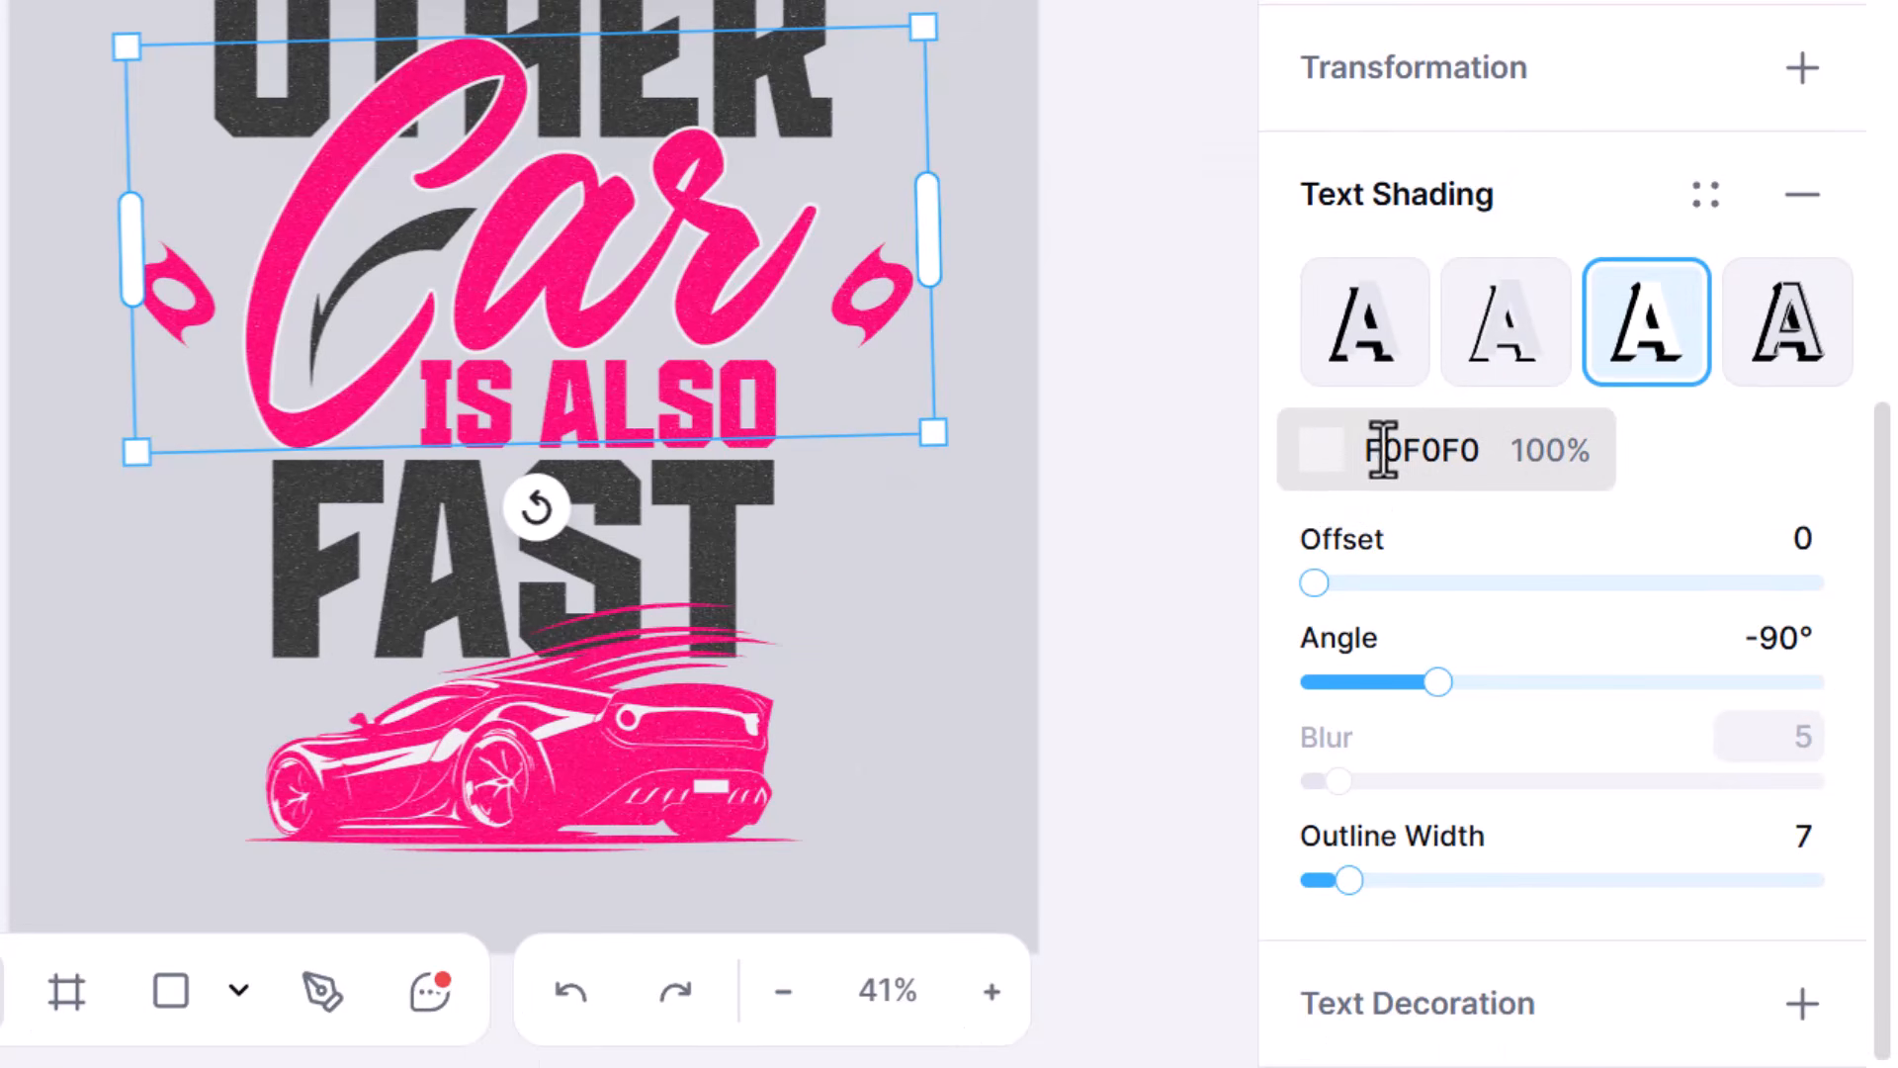
left_click(1349, 457)
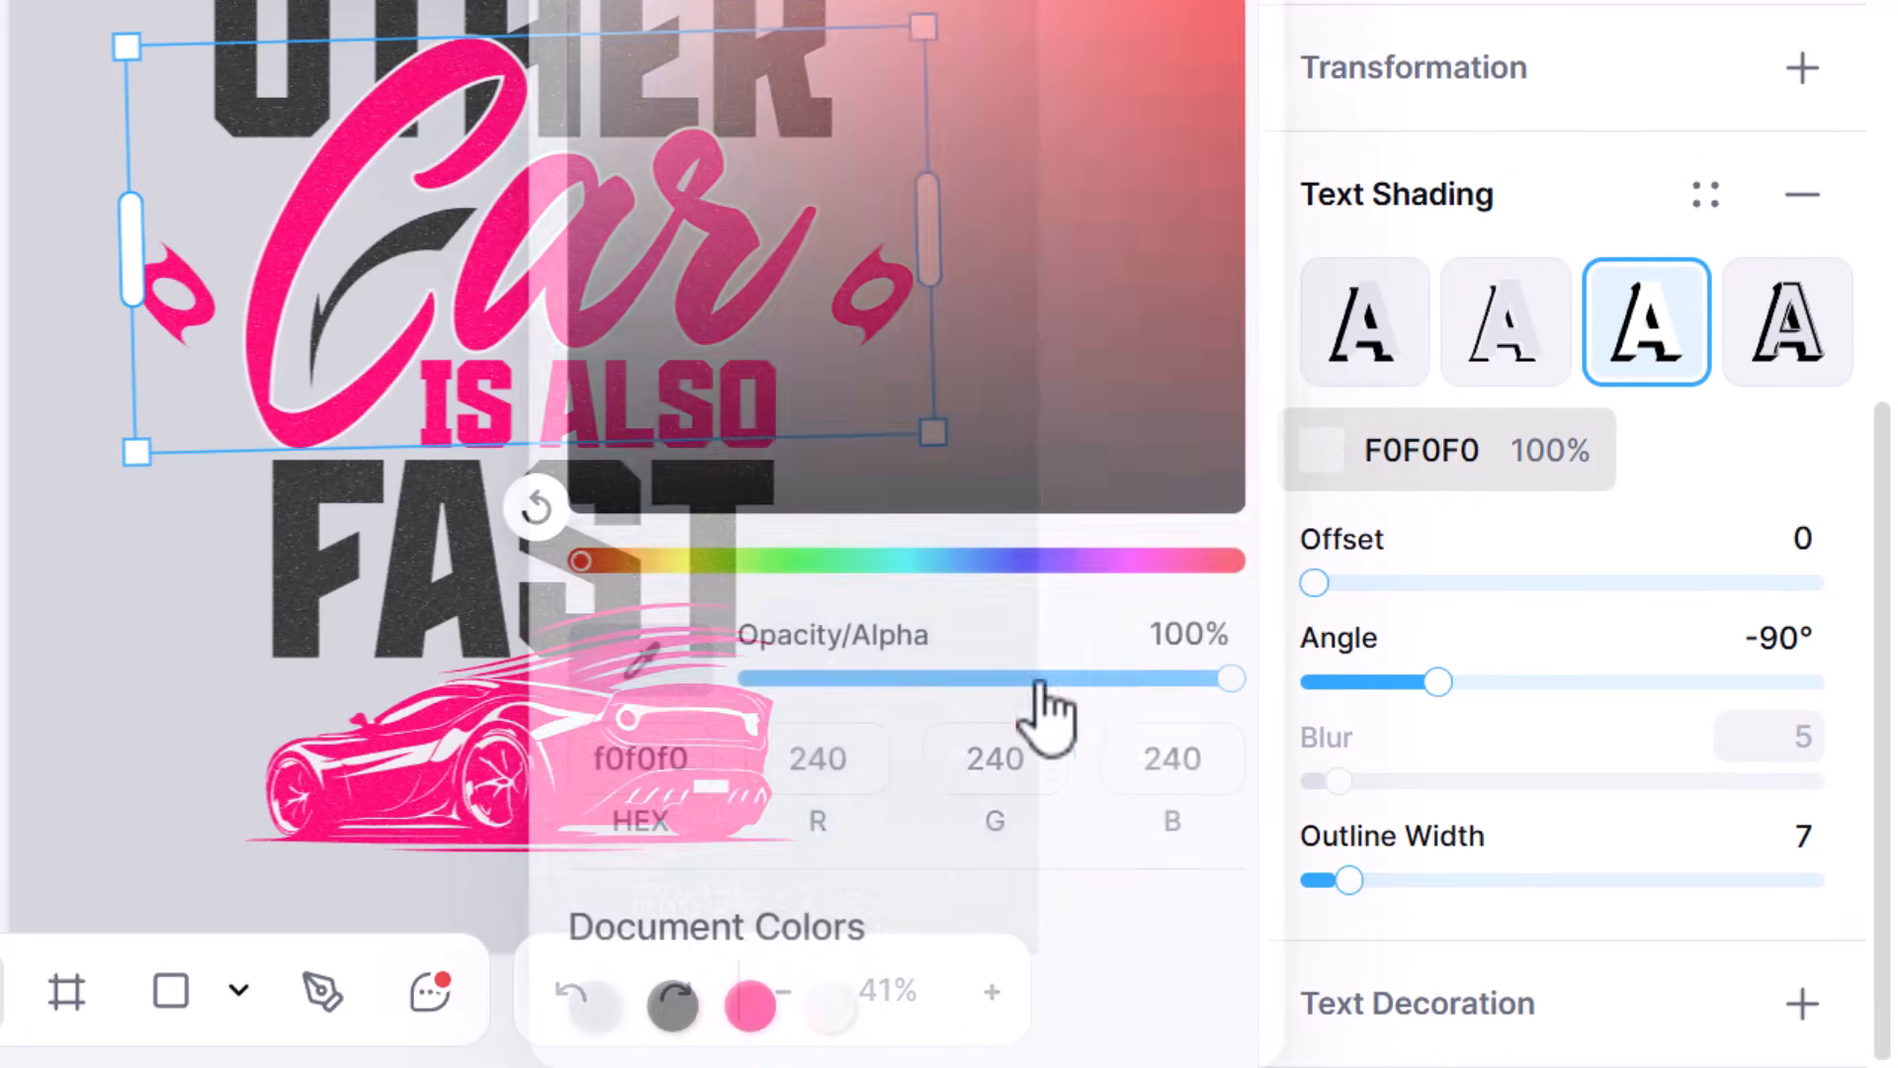
left_click(593, 1010)
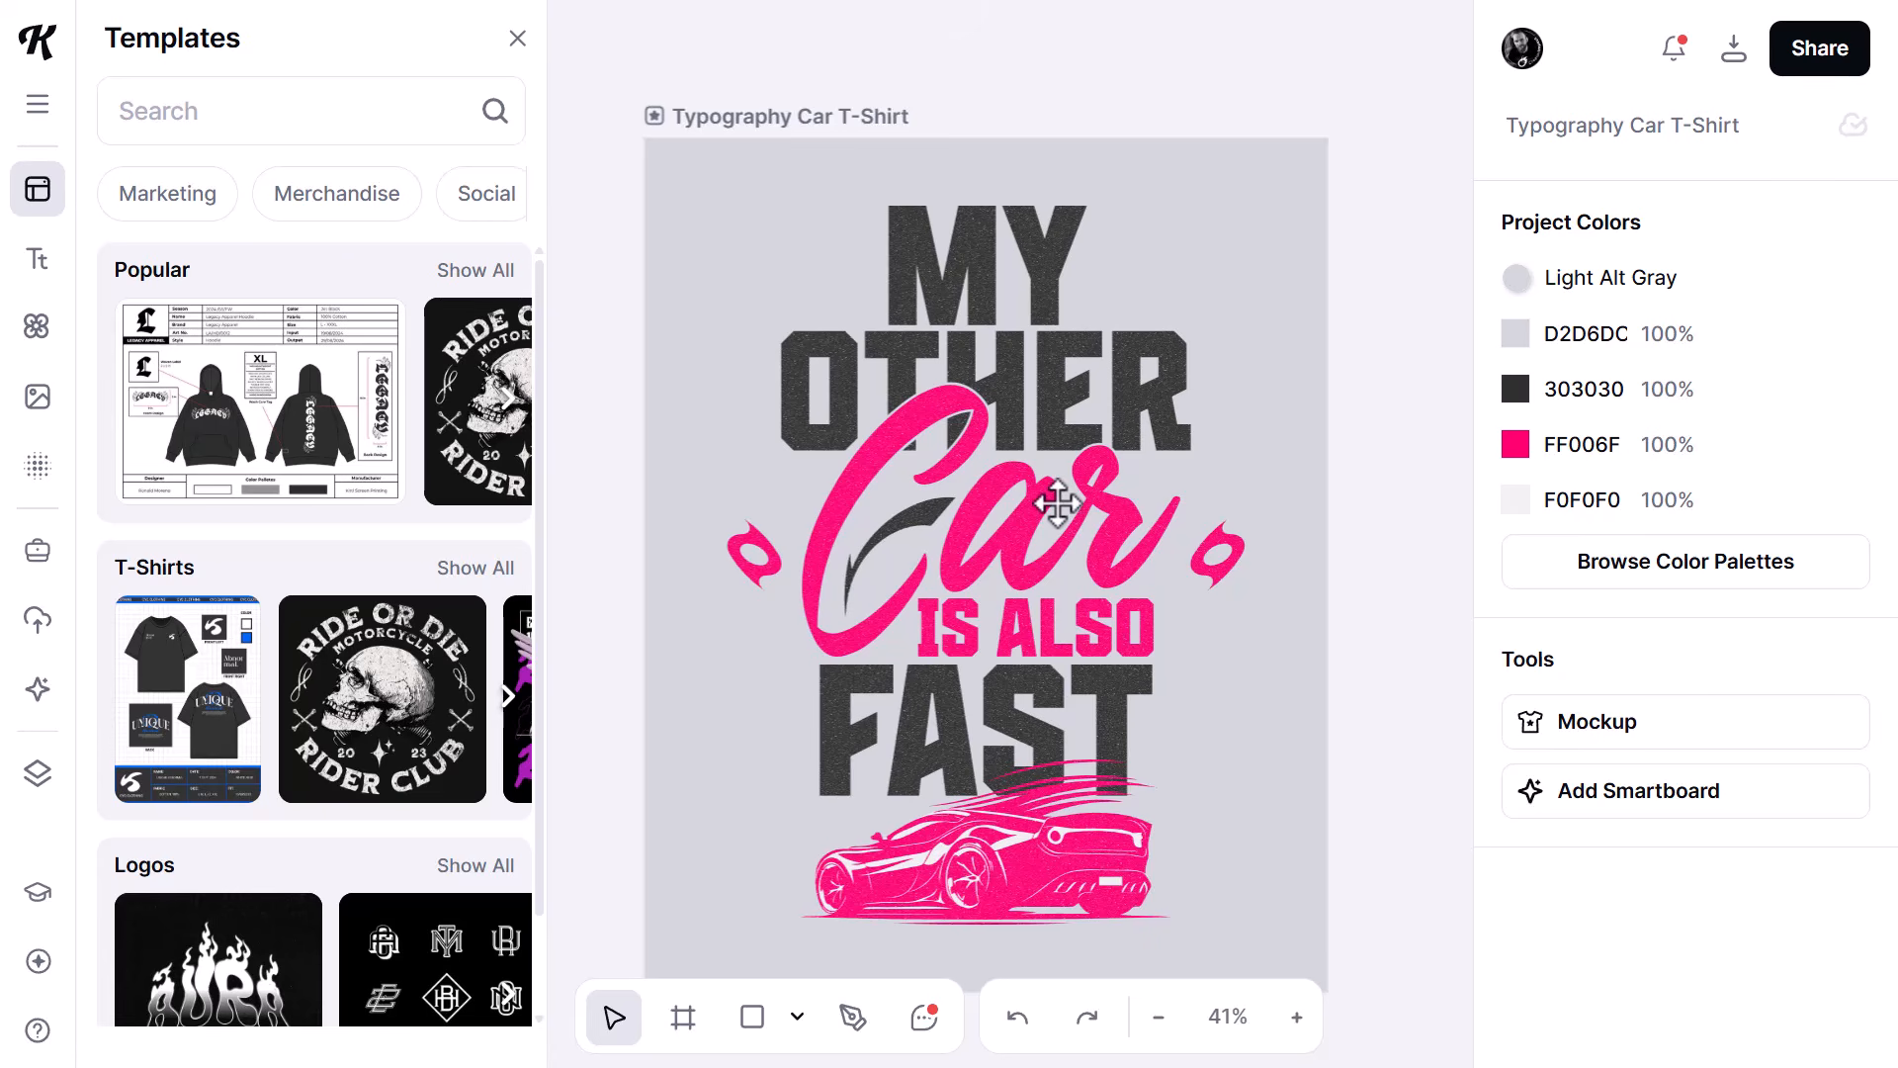
- Try the TrueTorque Heading text style on the "MY OTHER" and "FAST" text, and undo it
left_click(1055, 263)
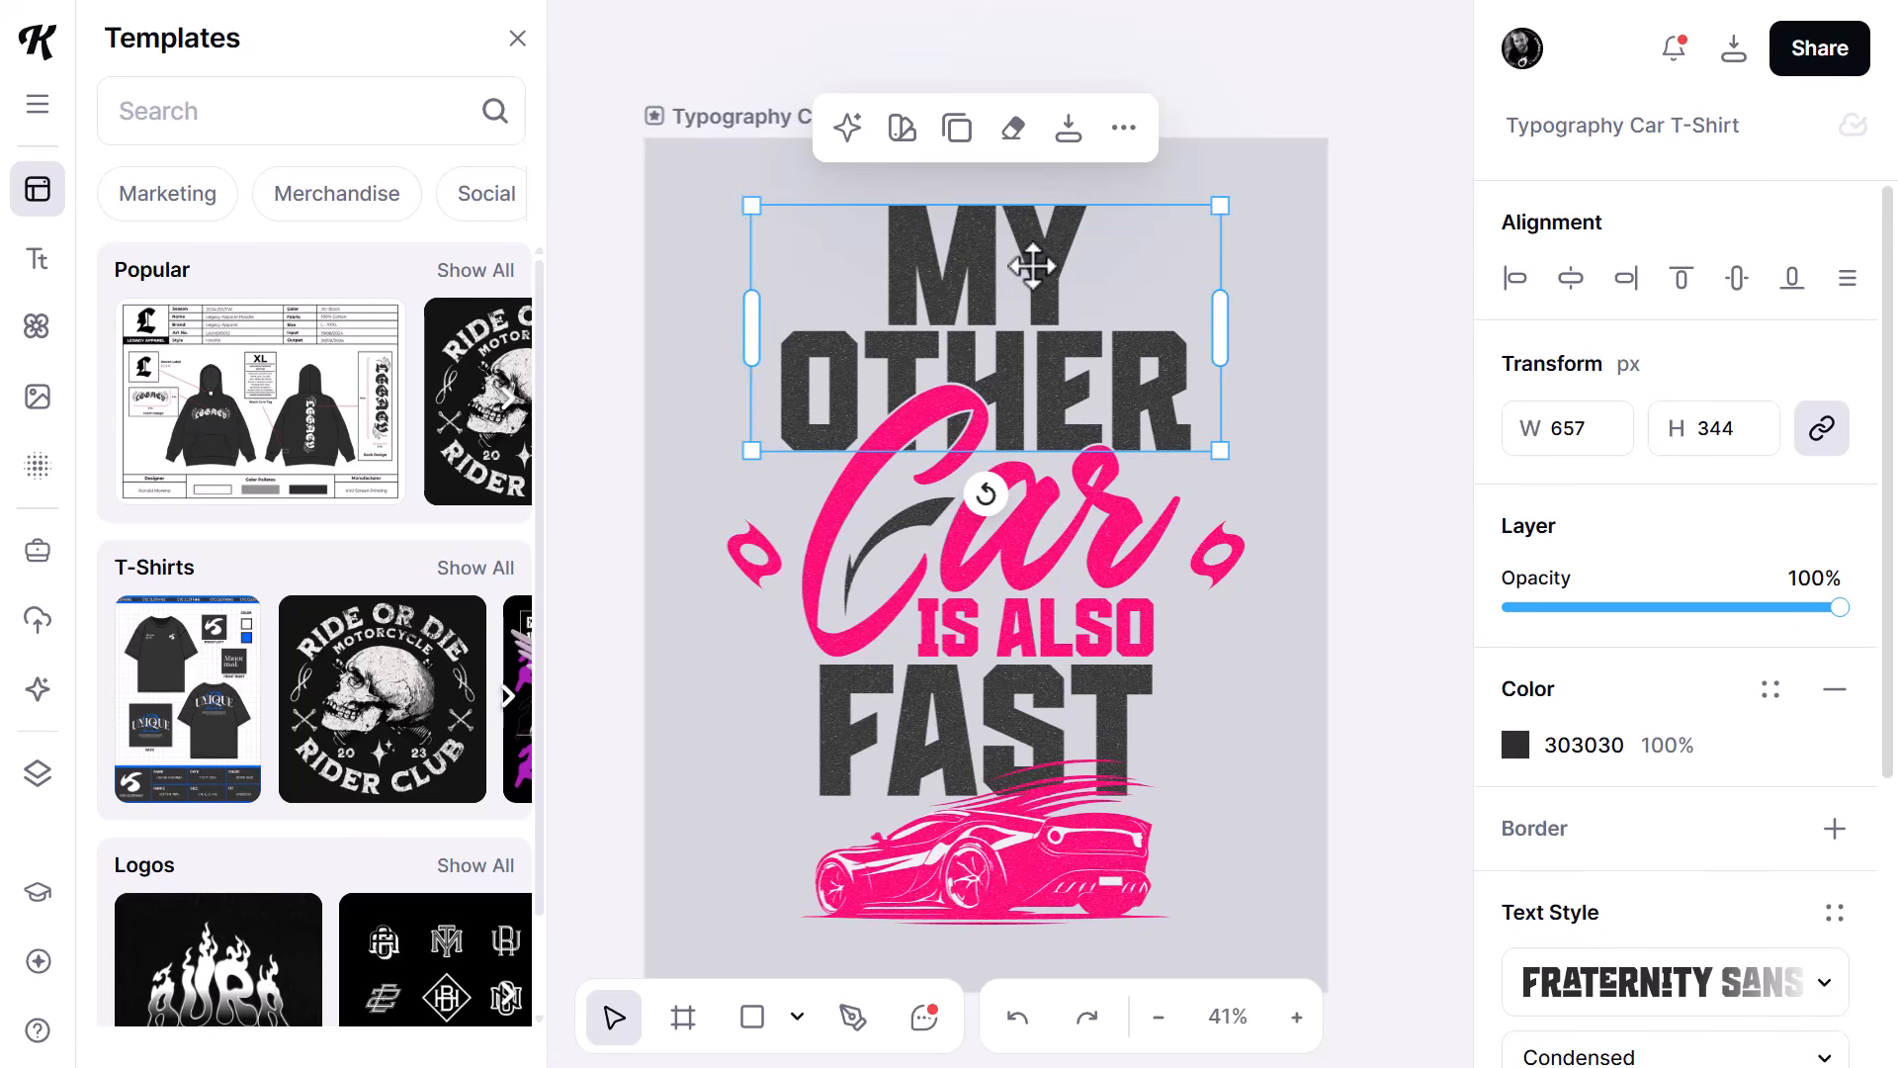
left_click(832, 723, "shift")
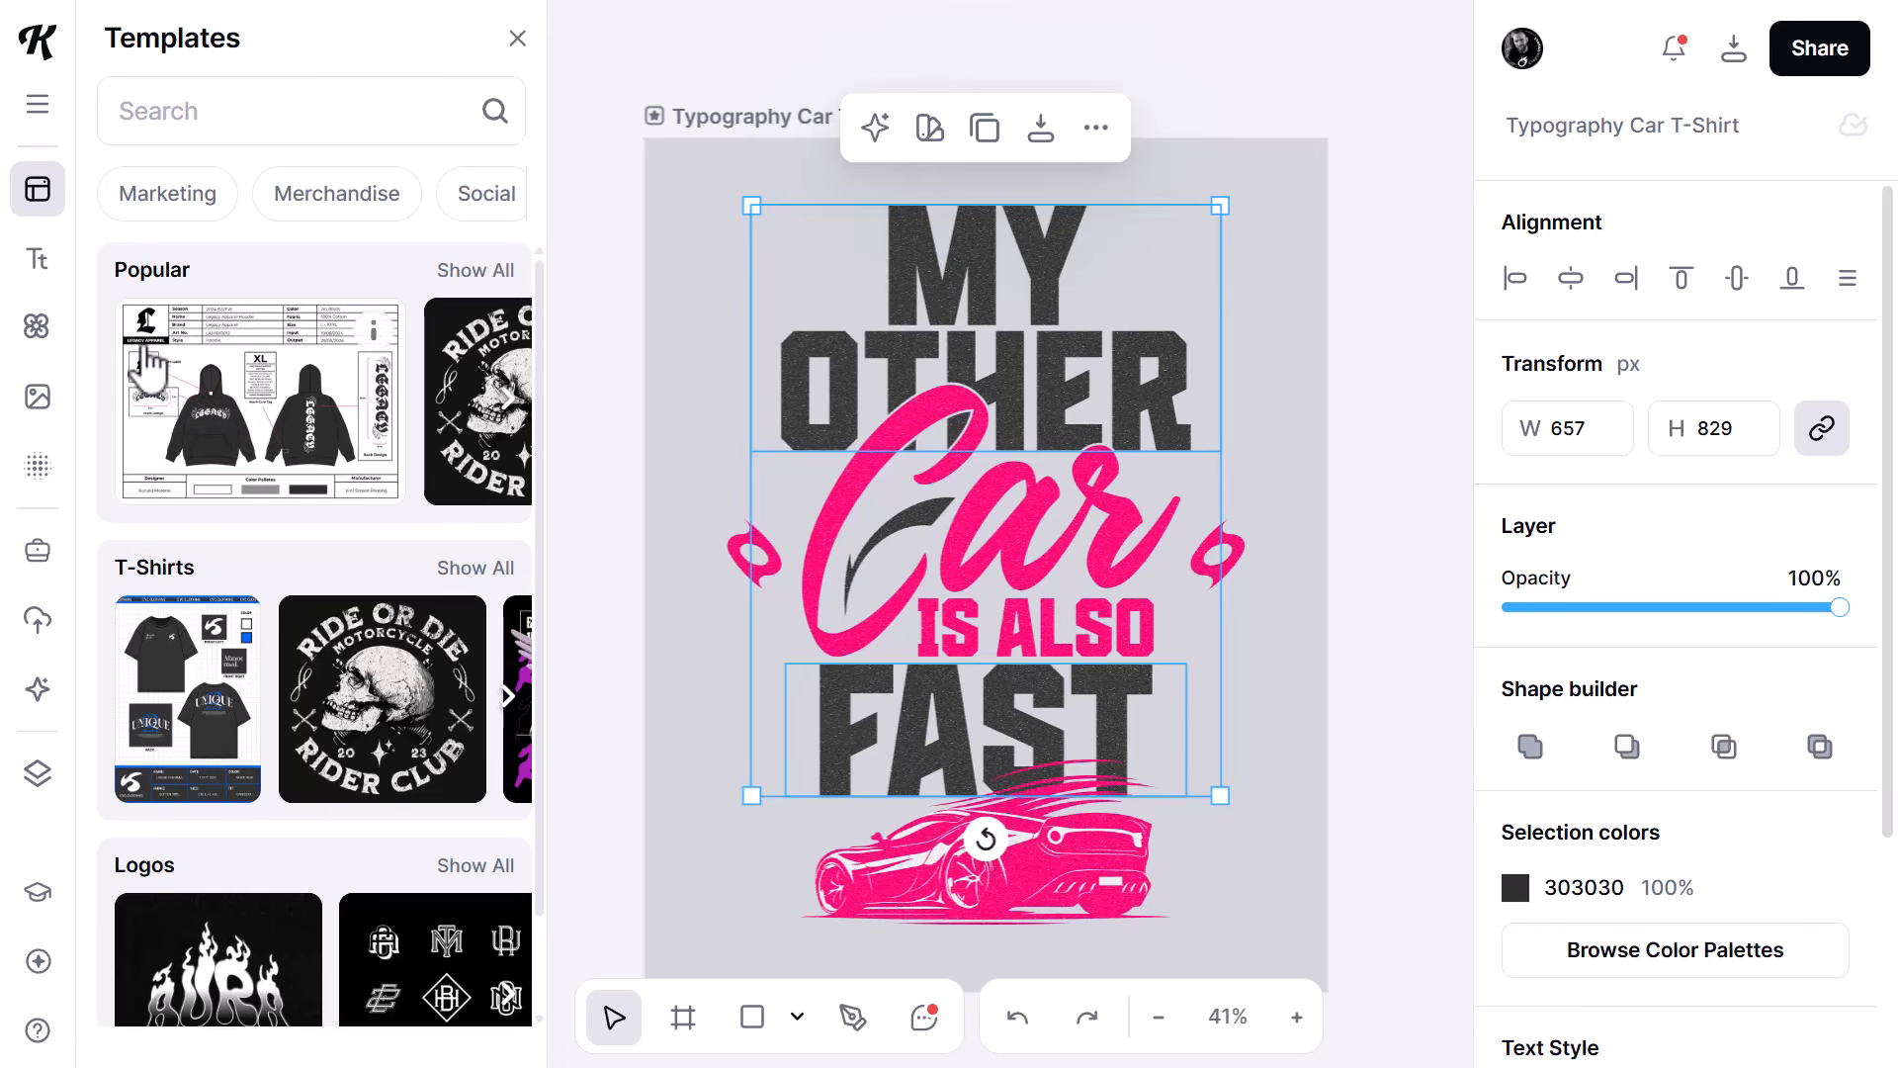
left_click(38, 550)
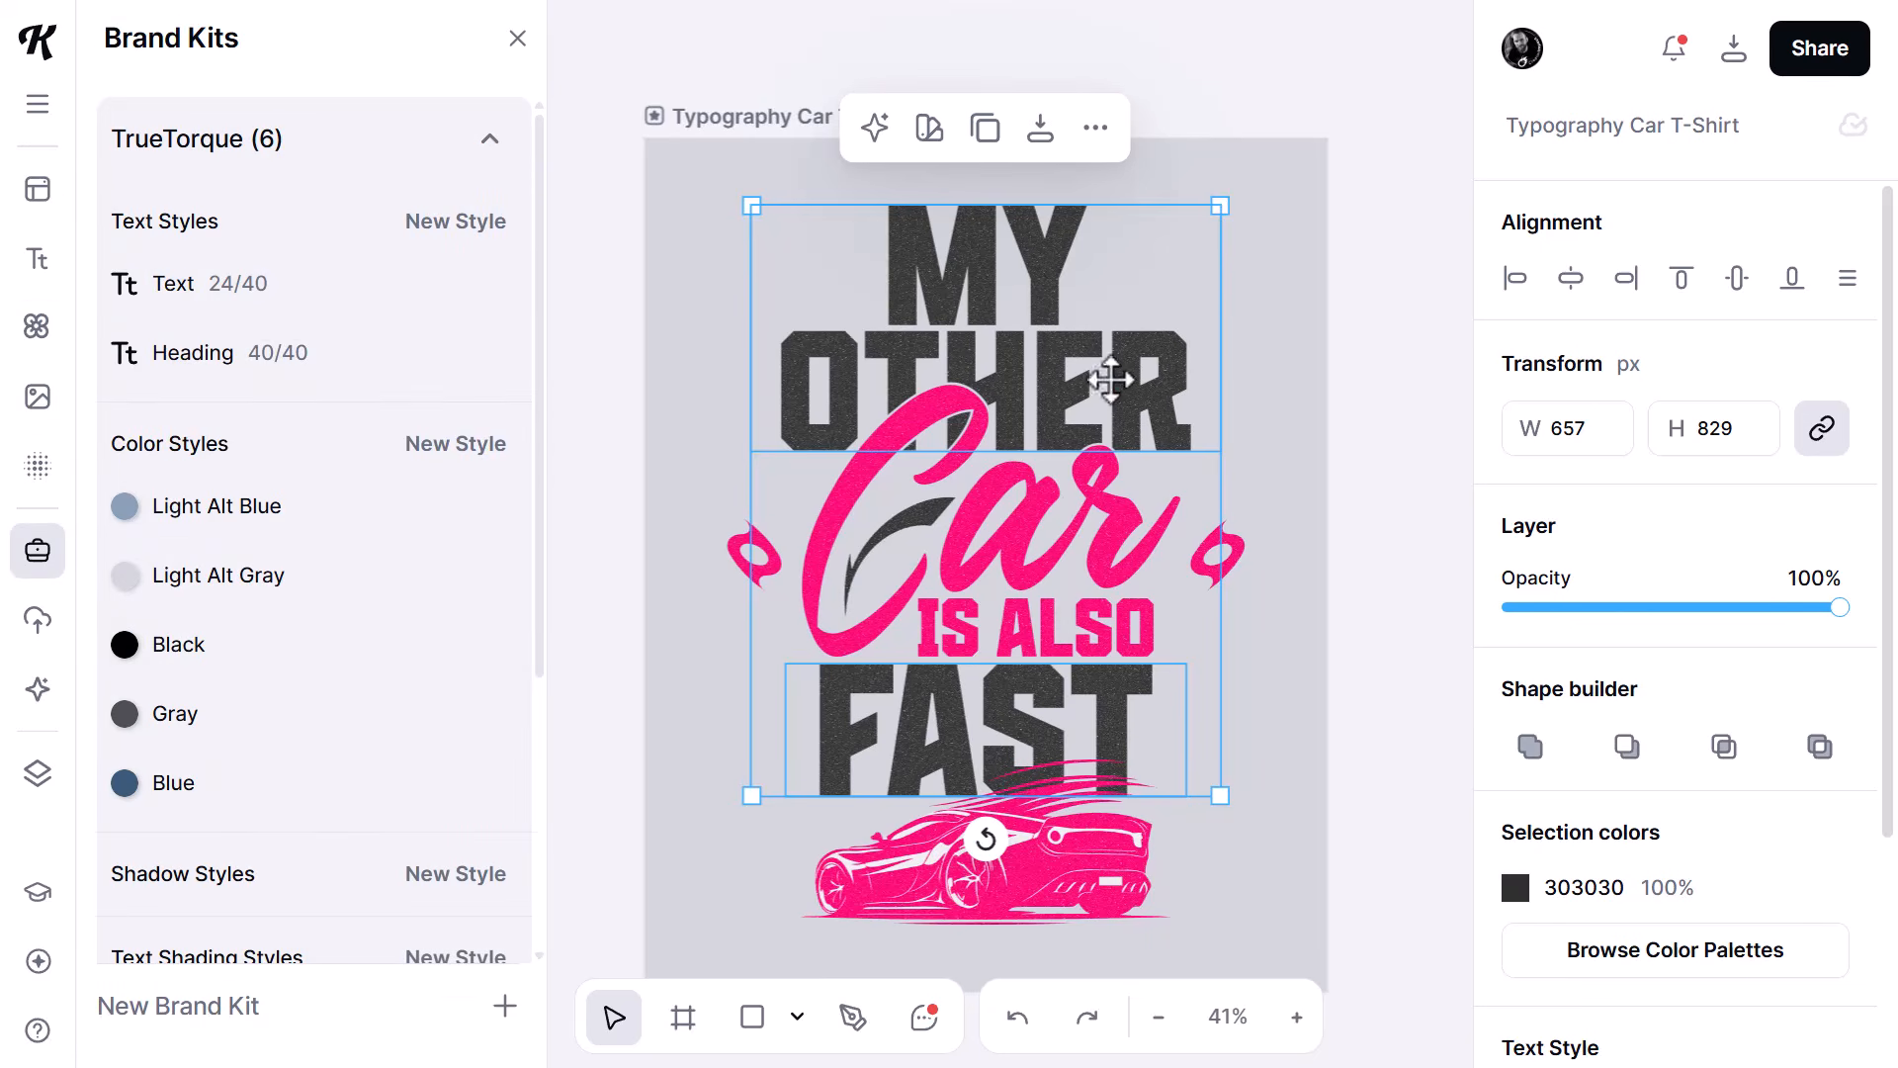
left_click(177, 374)
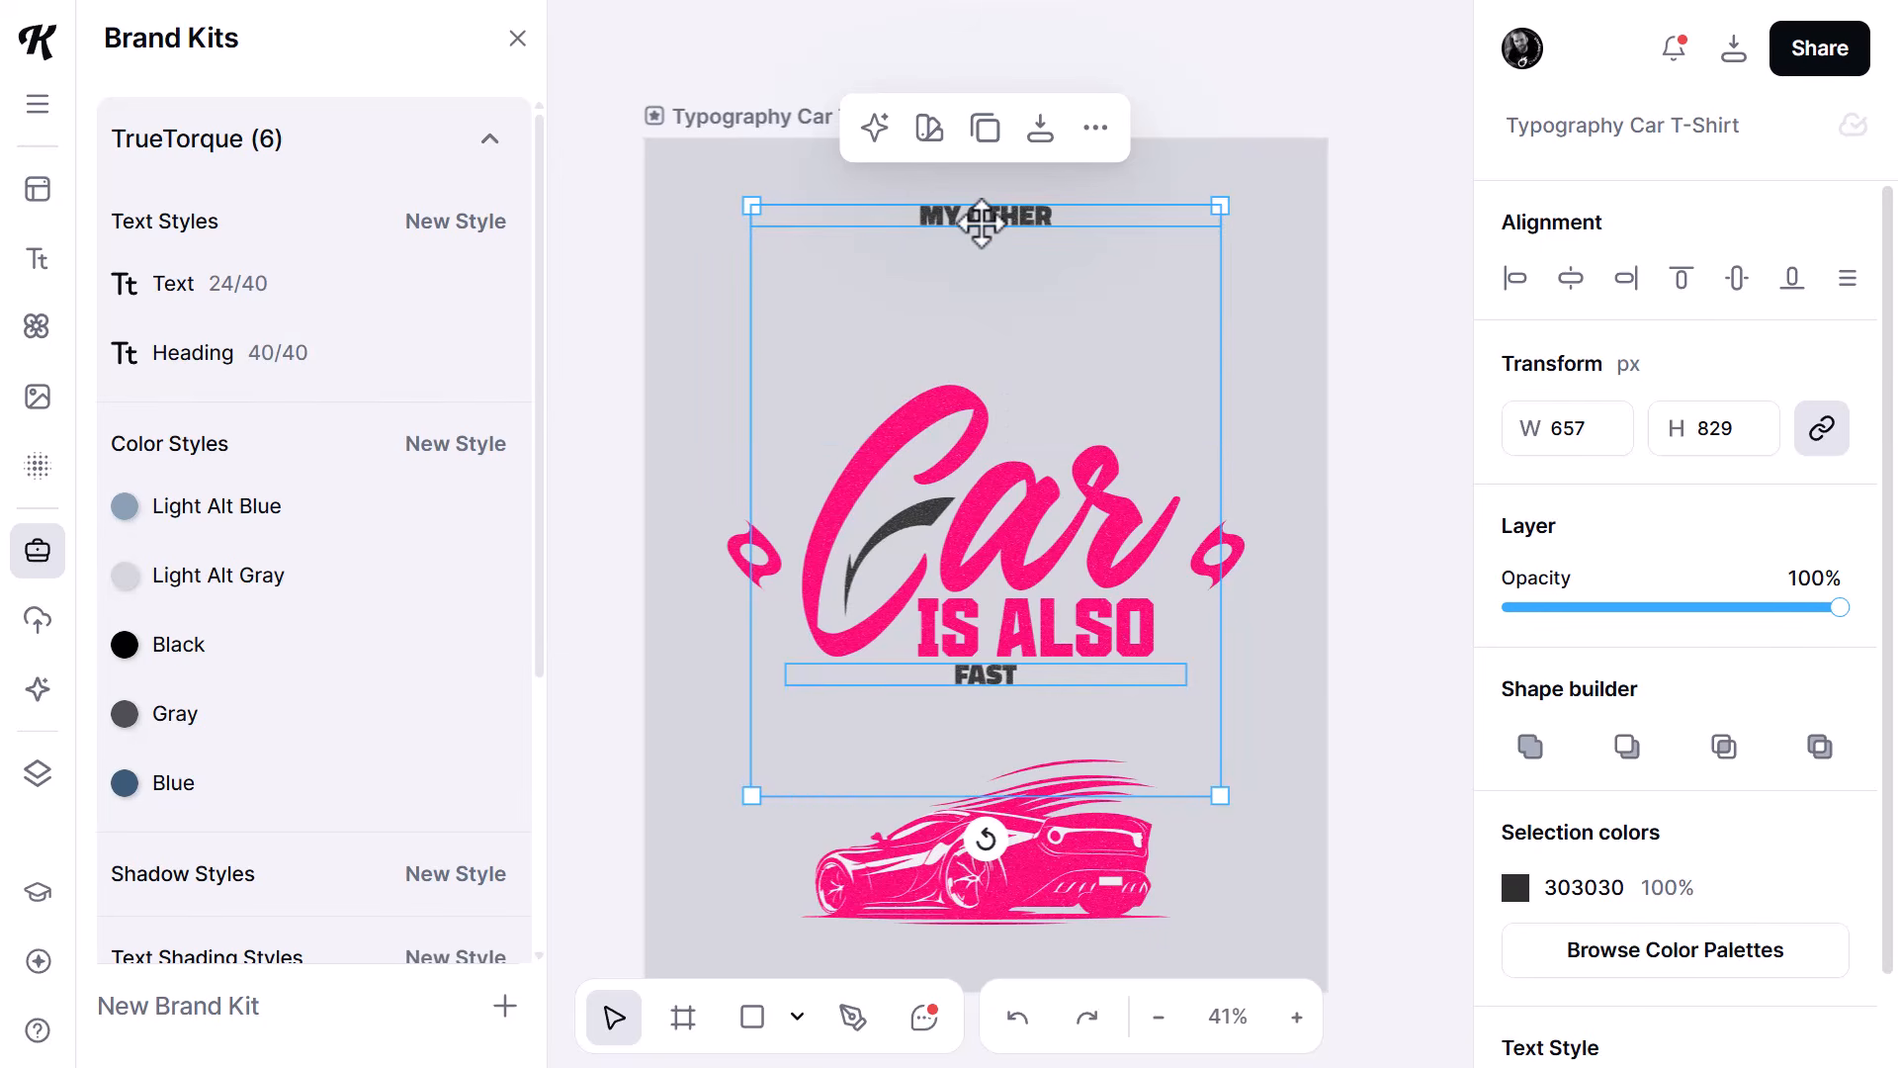
left_click(1018, 1020)
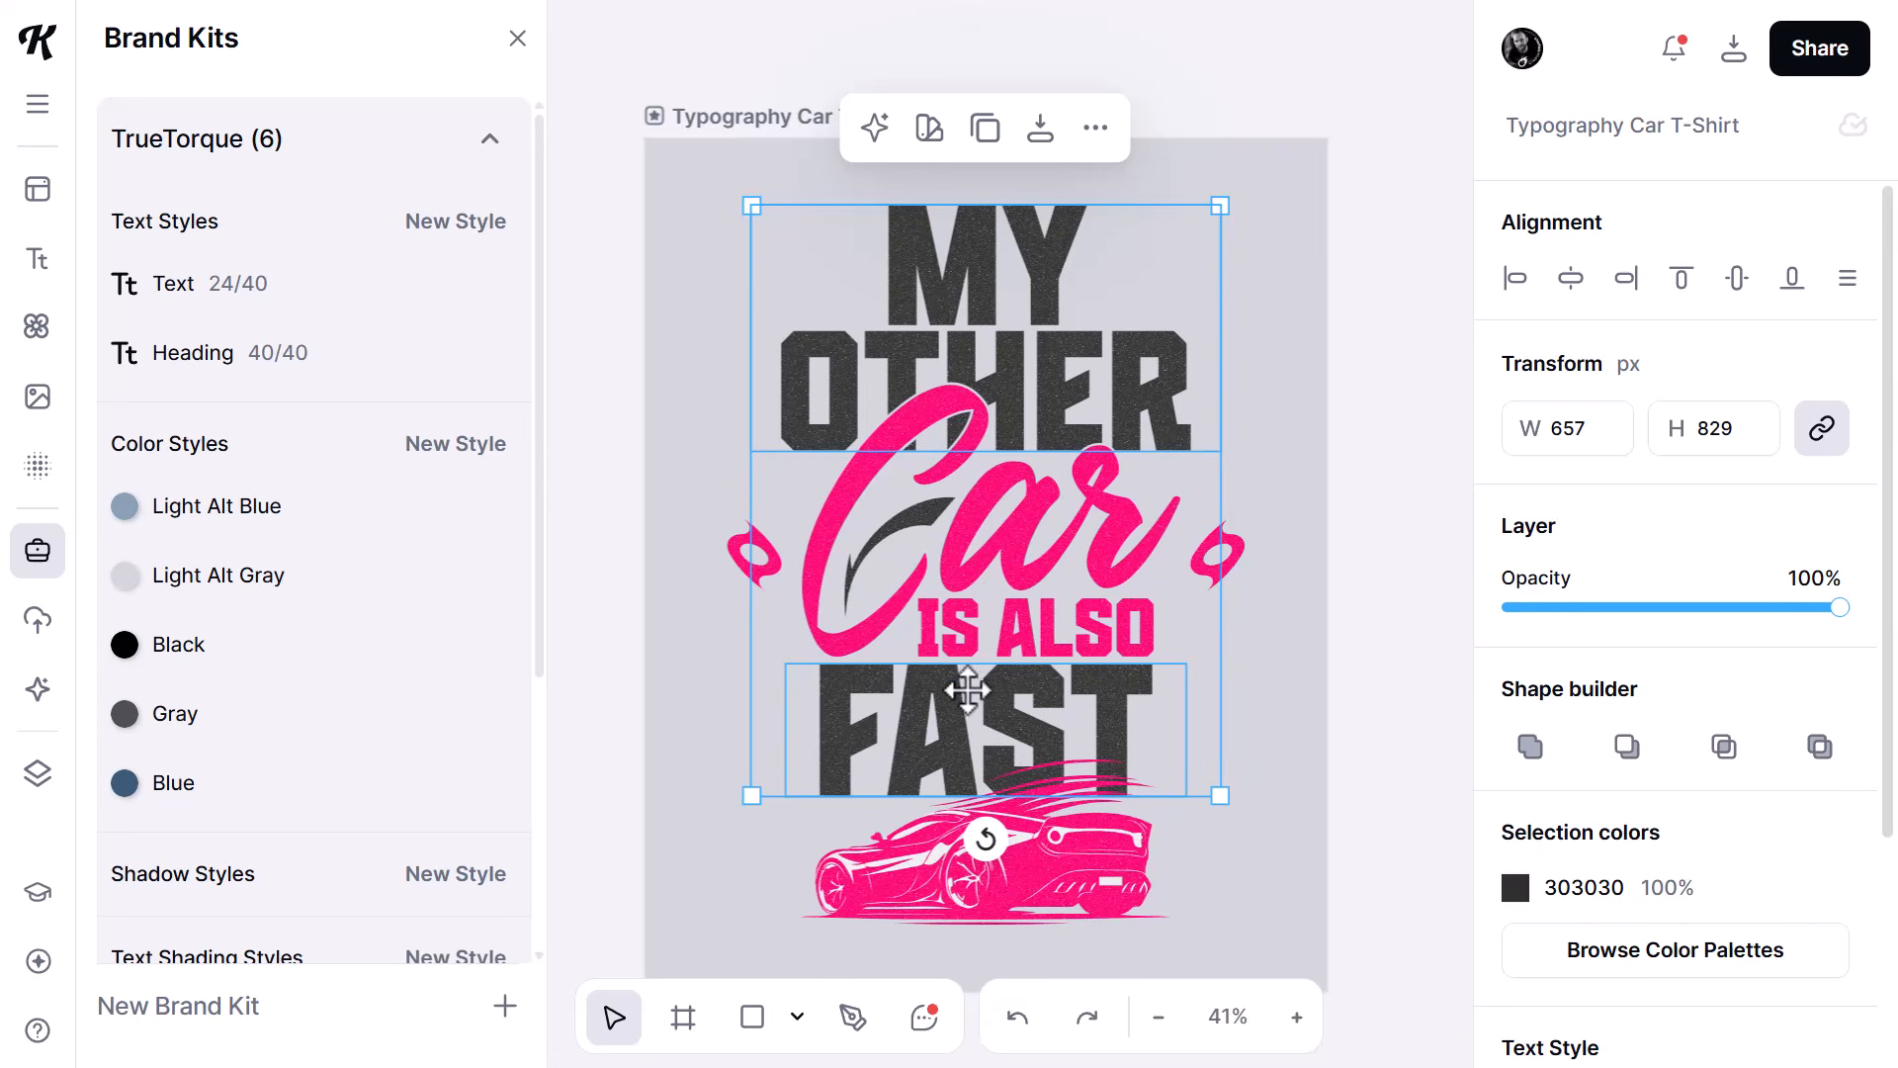
- Check the font of the brand's Heading style, and set "MY OTHER", "IS ALSO" and "FAST" to Titillium Web Black
left_click(1006, 639, "shift")
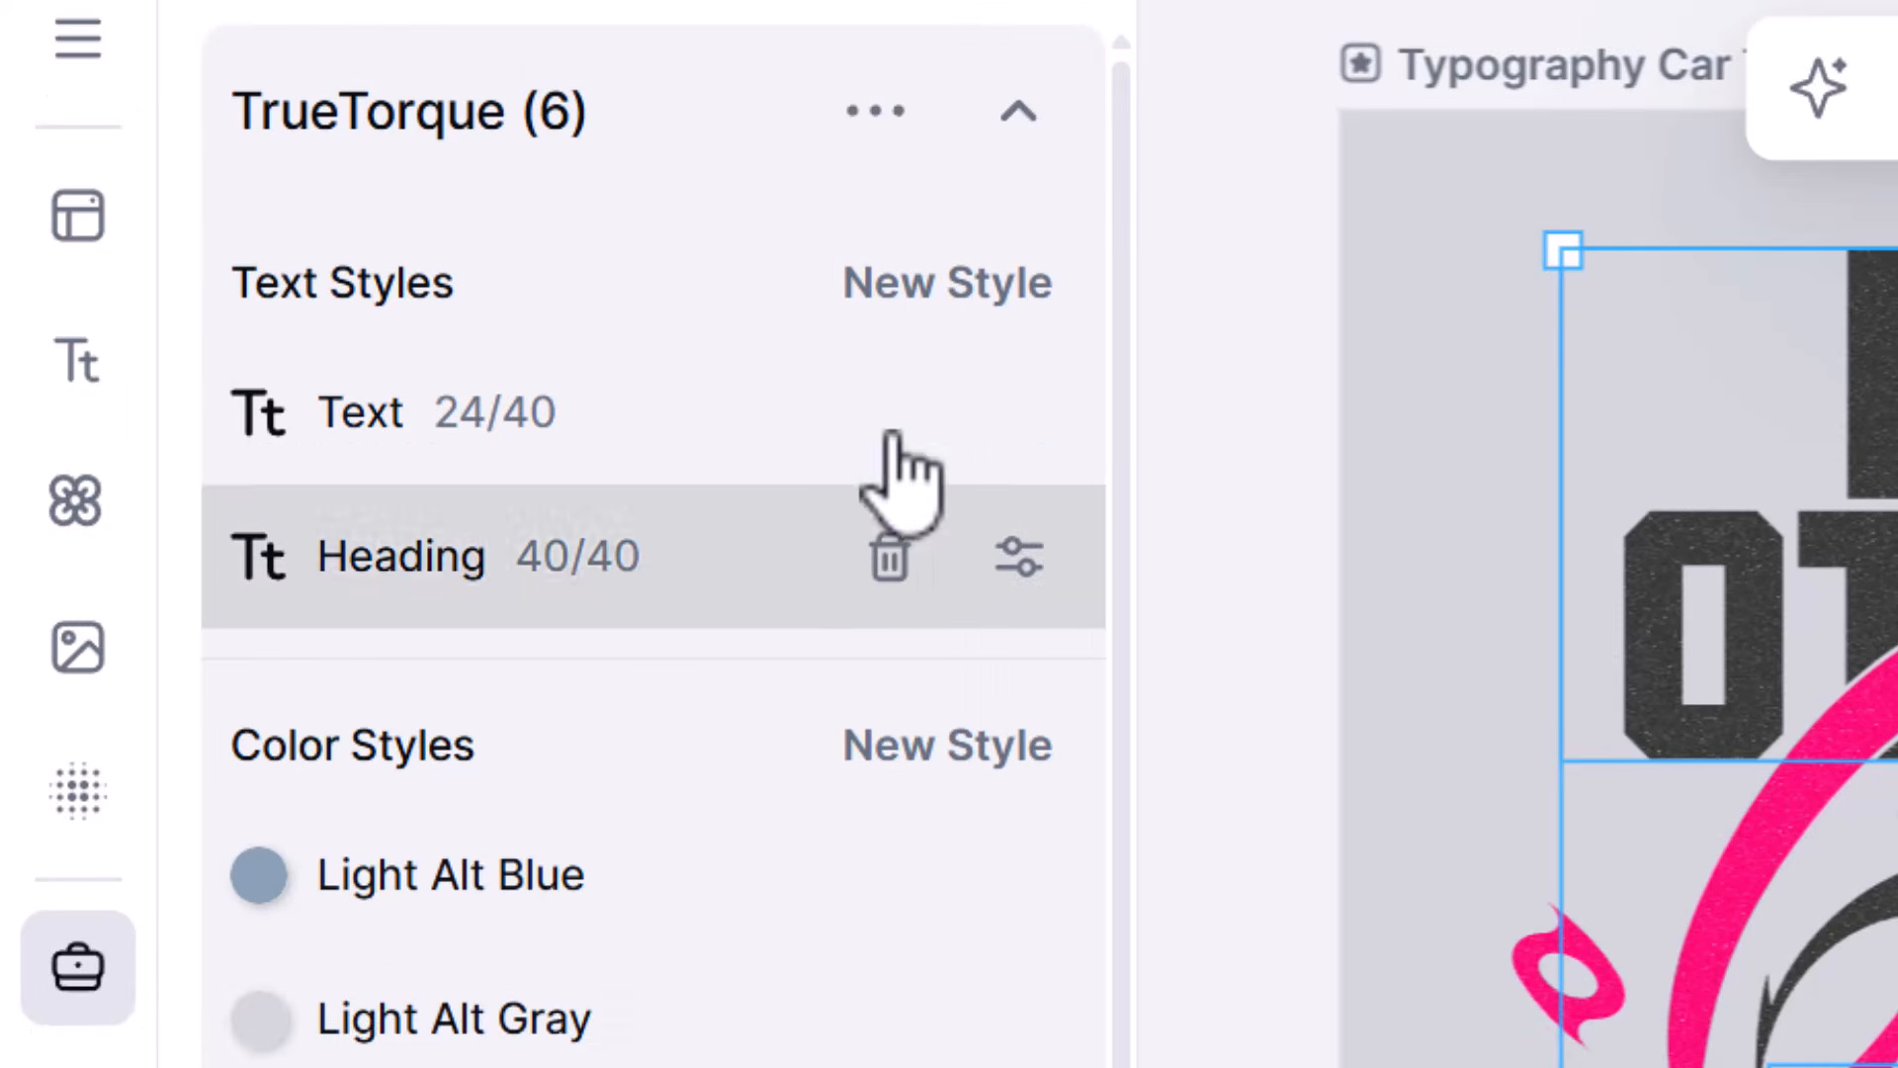
mouse_move(261, 353)
left_click(1019, 556)
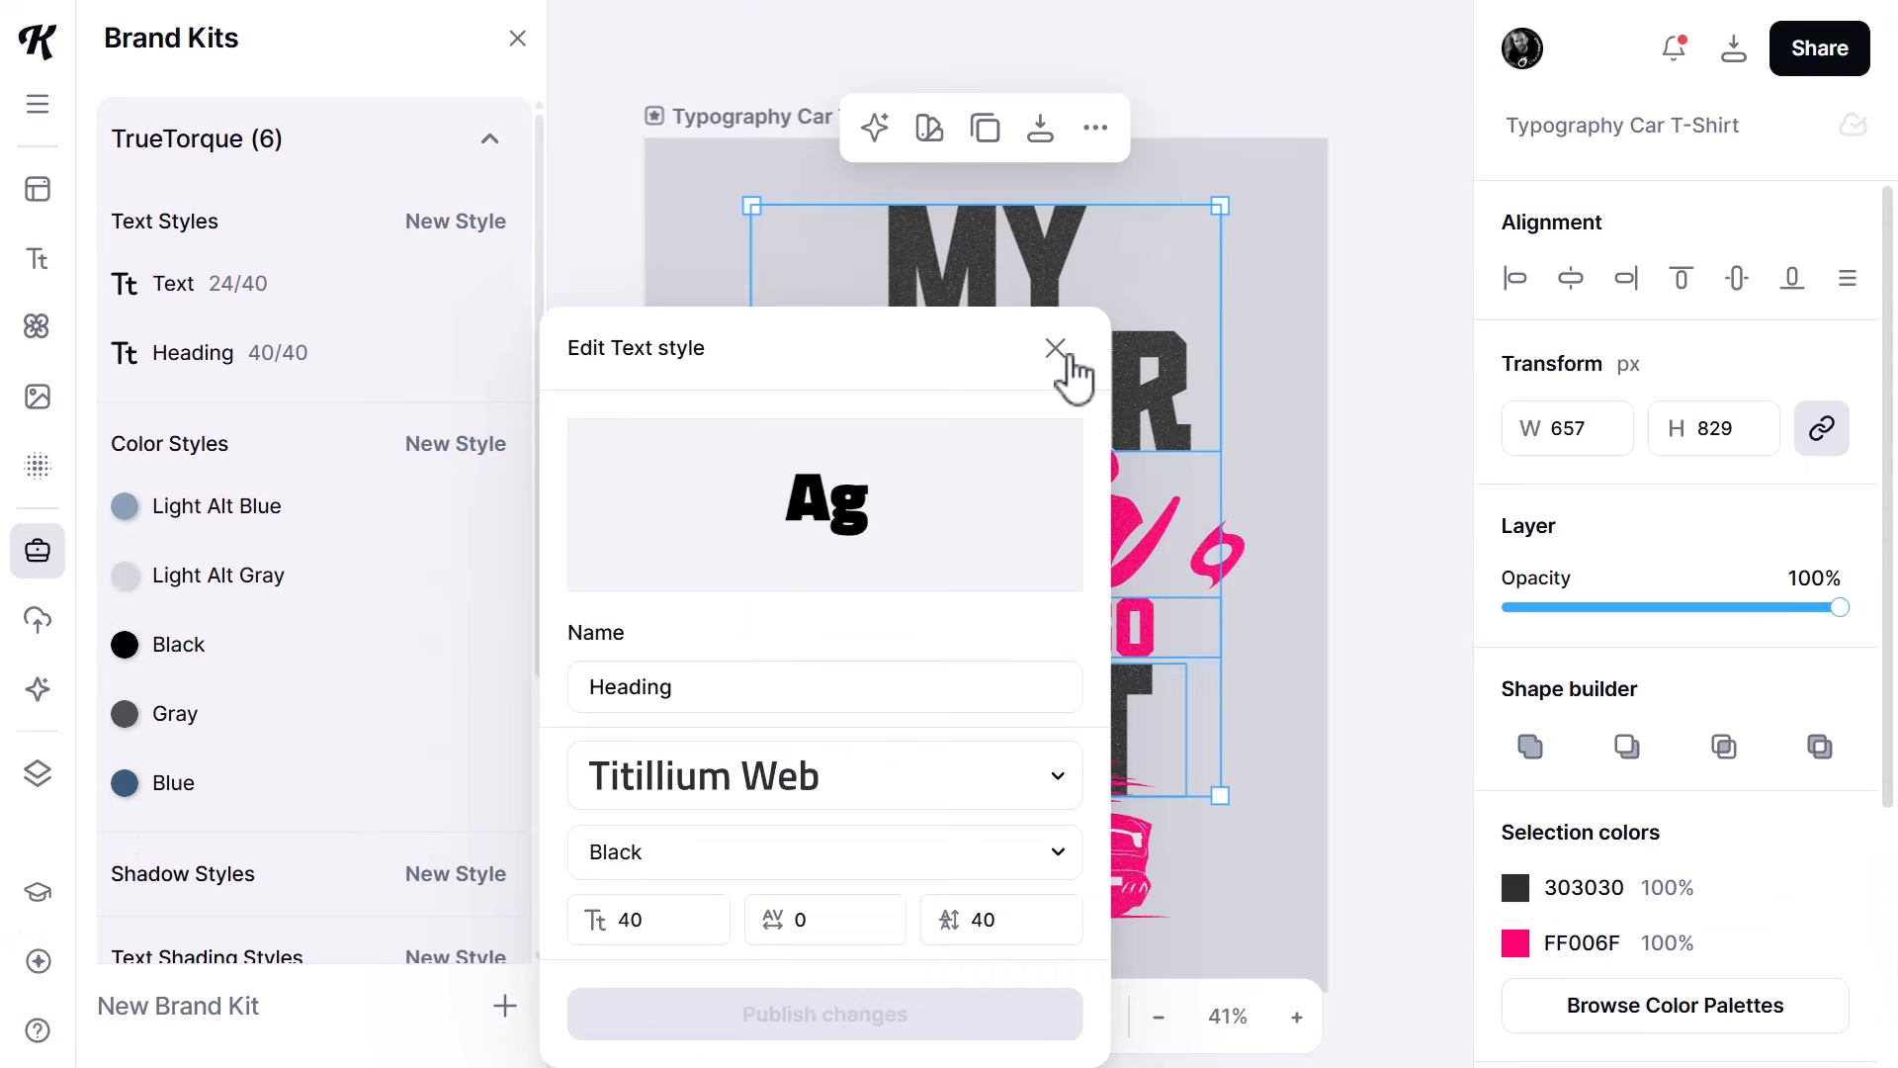
left_click(1058, 352)
scroll(1637, 593, "down", 4)
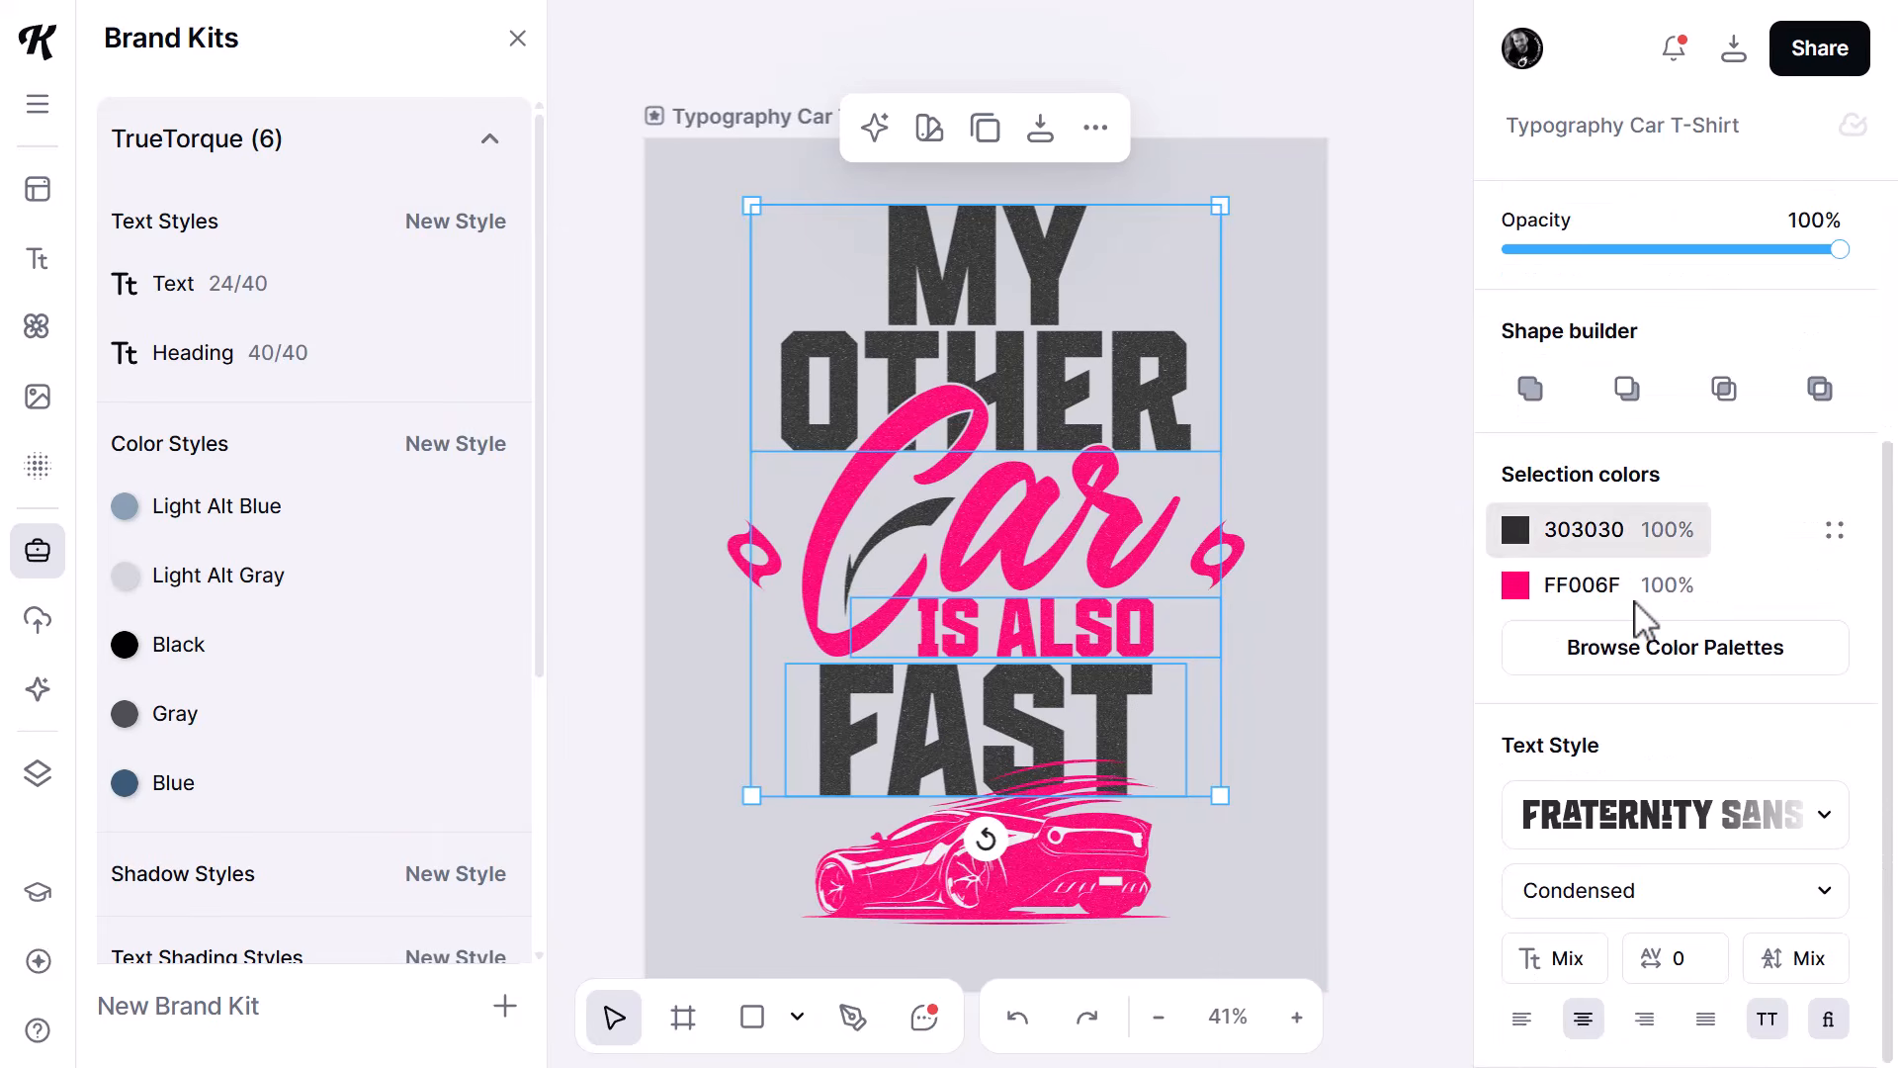
left_click(1825, 817)
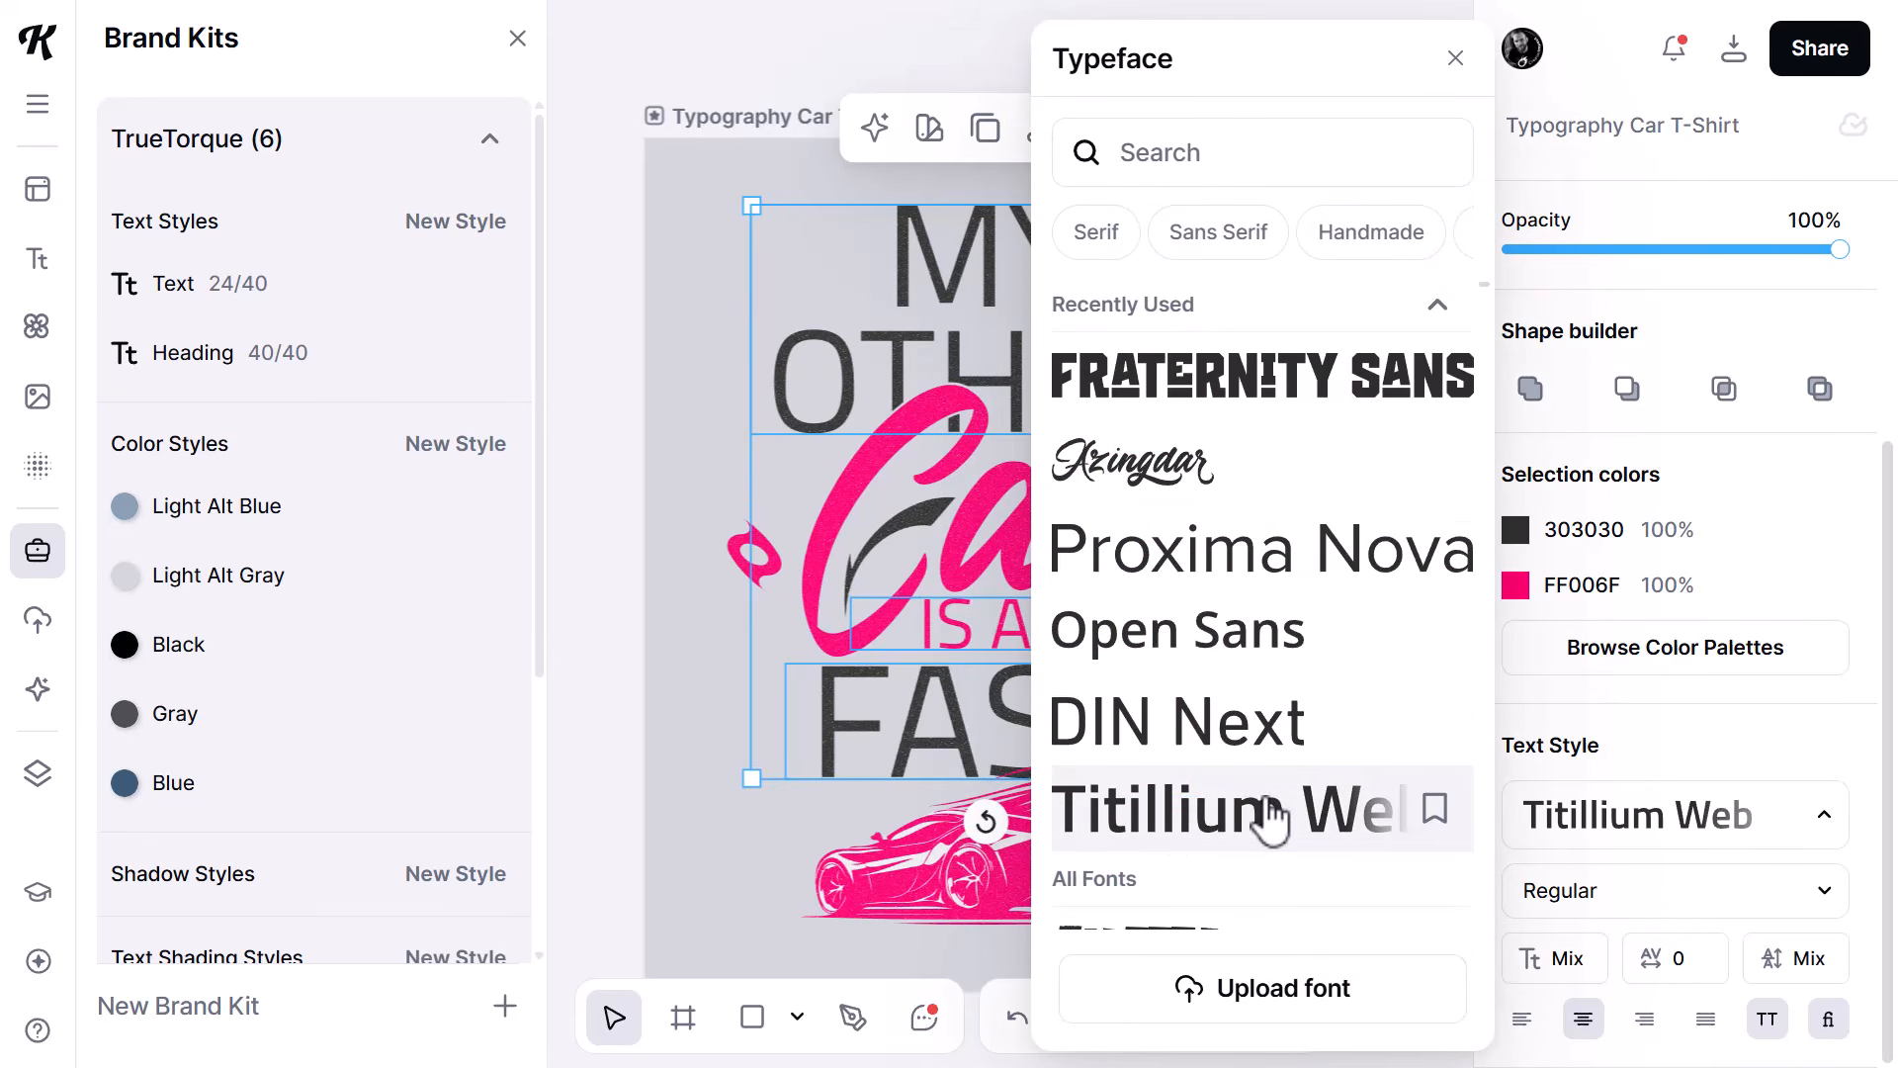
left_click(1678, 902)
scroll(1342, 989, "down", 2)
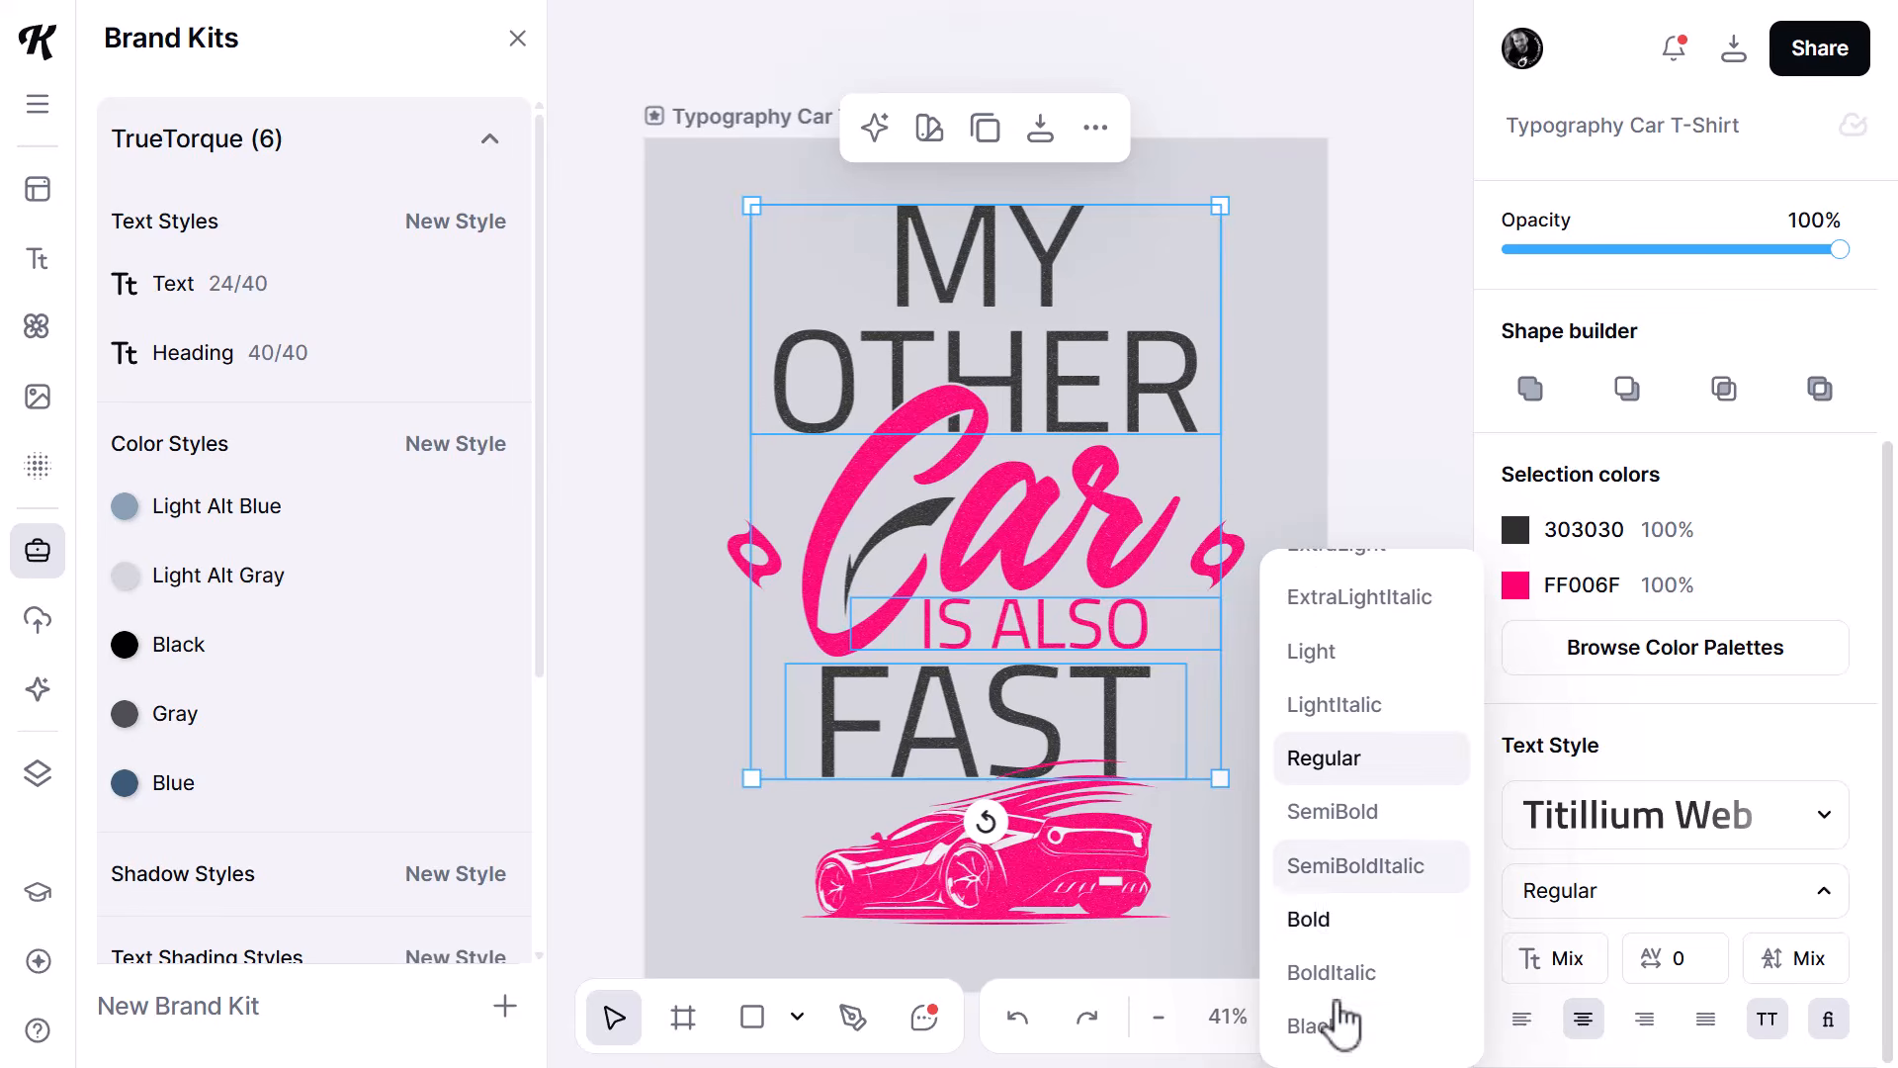
left_click(1332, 1029)
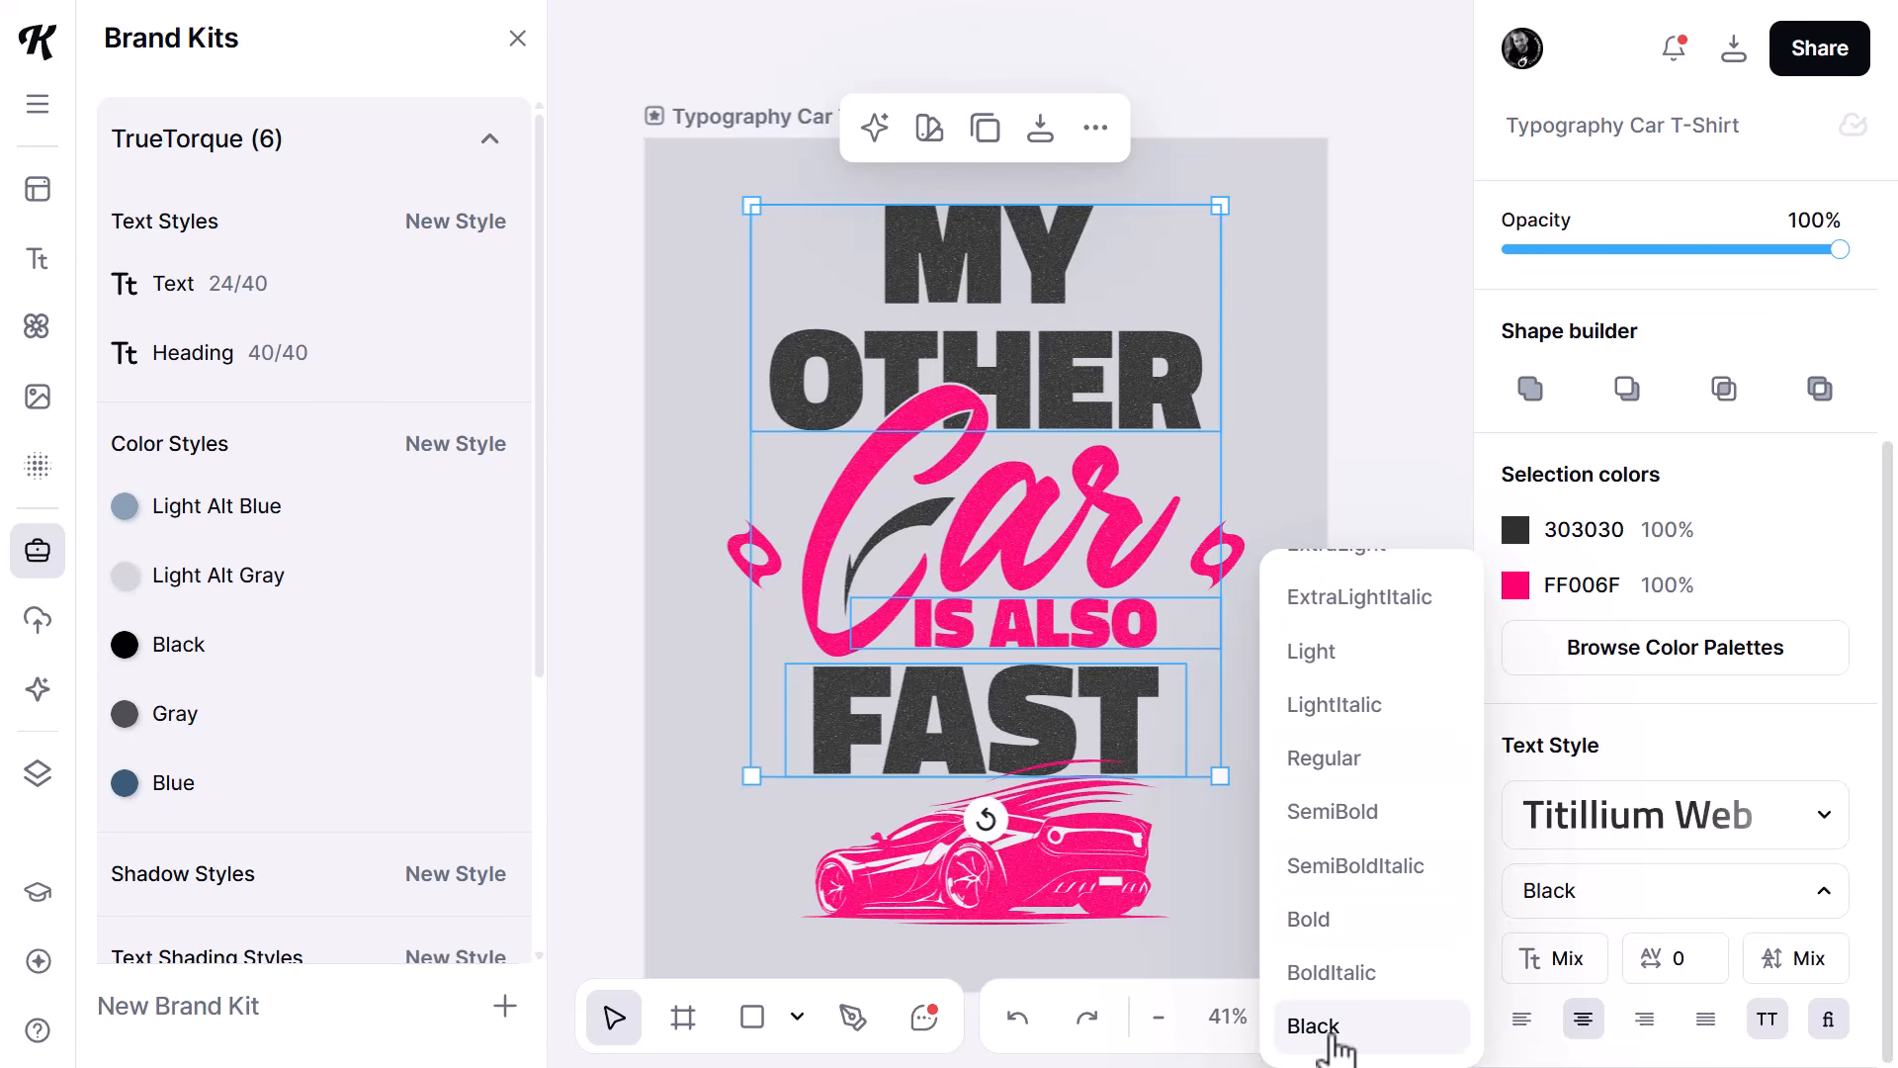
left_click(1363, 346)
- Nudge "FAST" slightly up toward "IS ALSO", and set the line height of "MY OTHER" to -24
left_click(1083, 643)
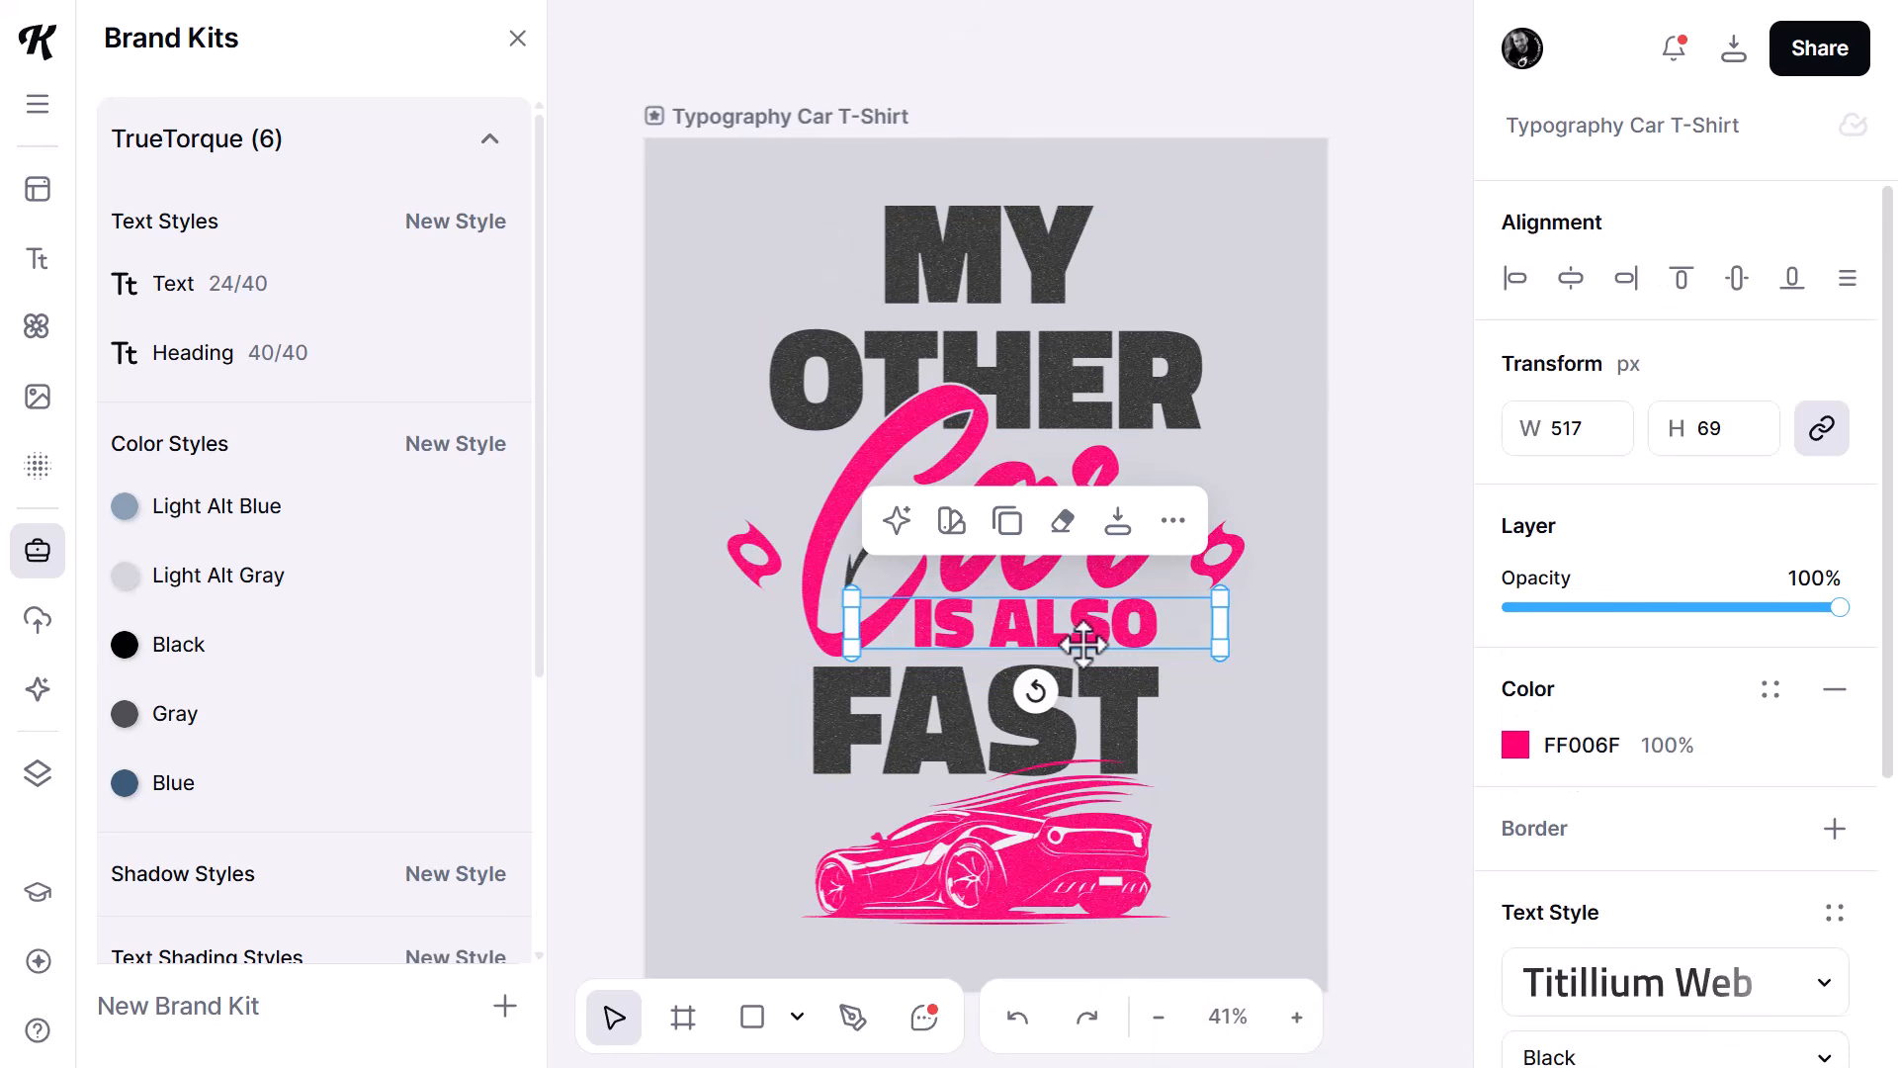
left_click(1137, 665)
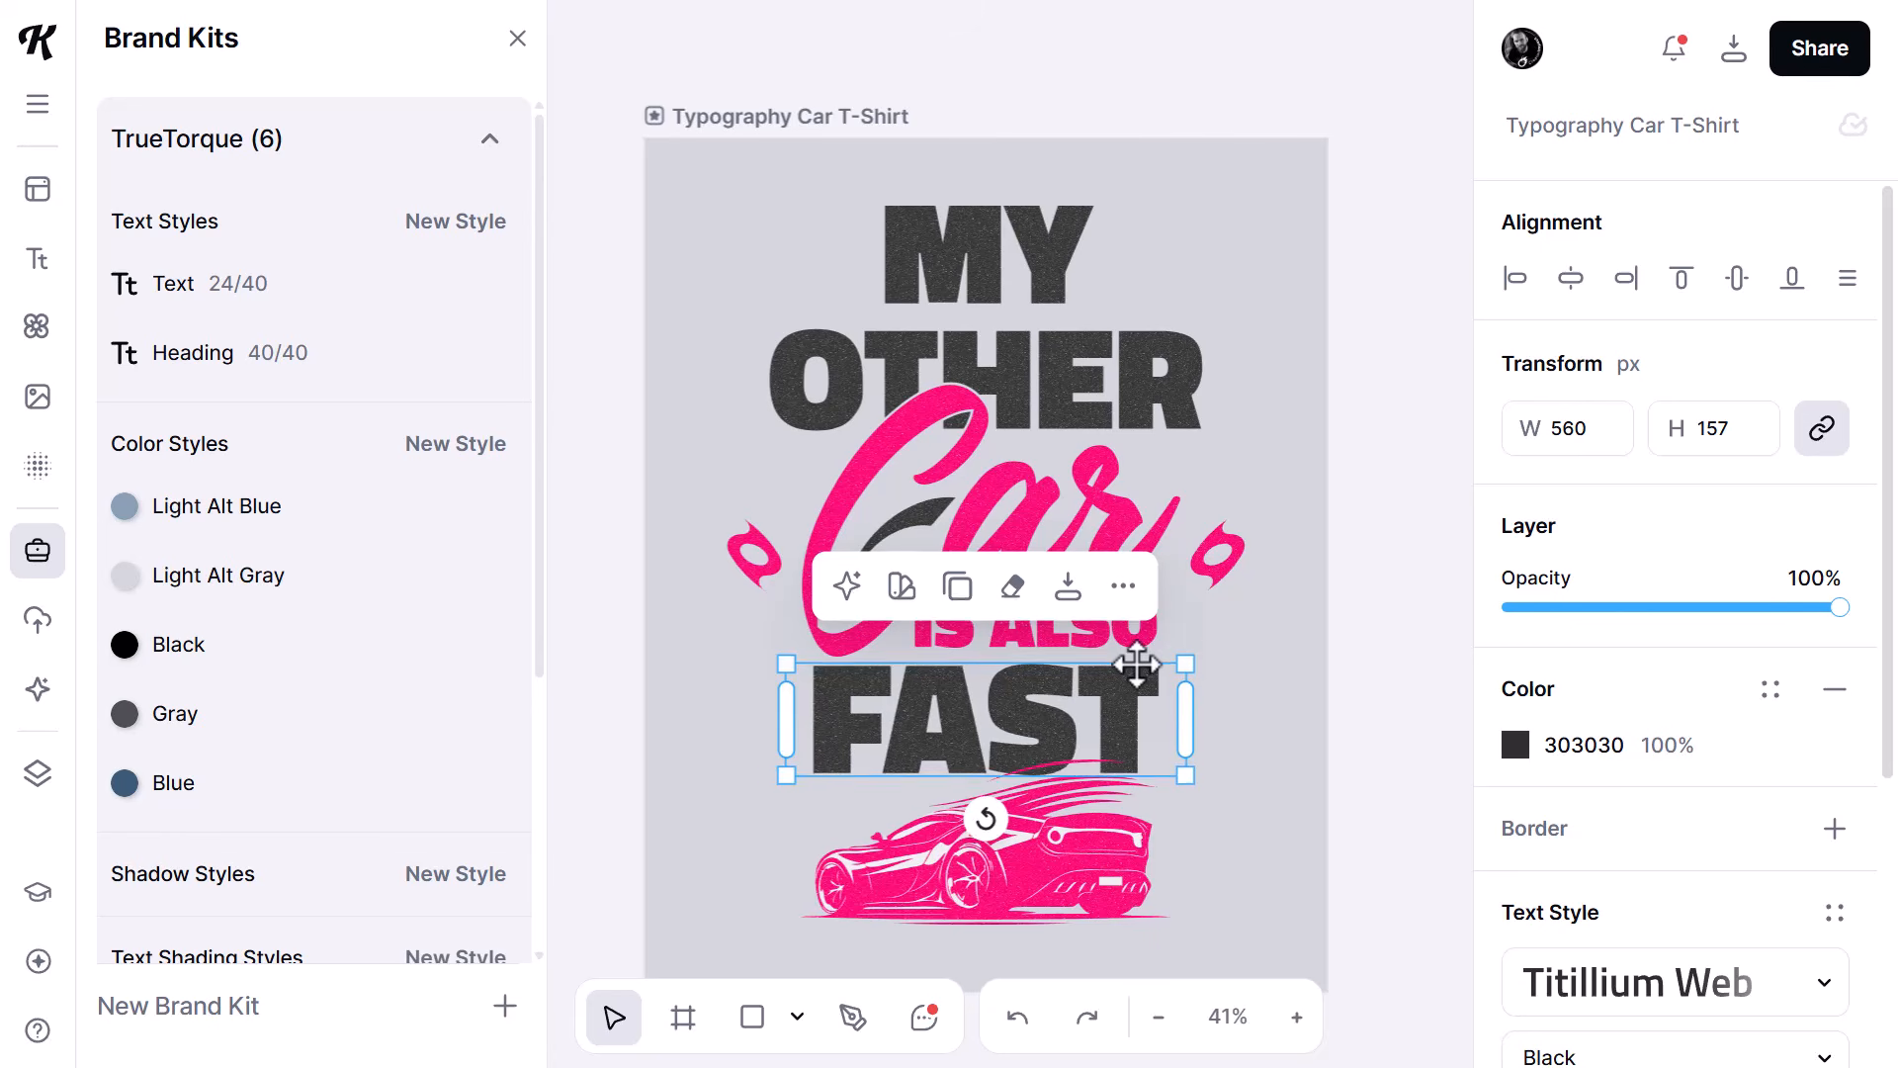
left_click(1092, 366)
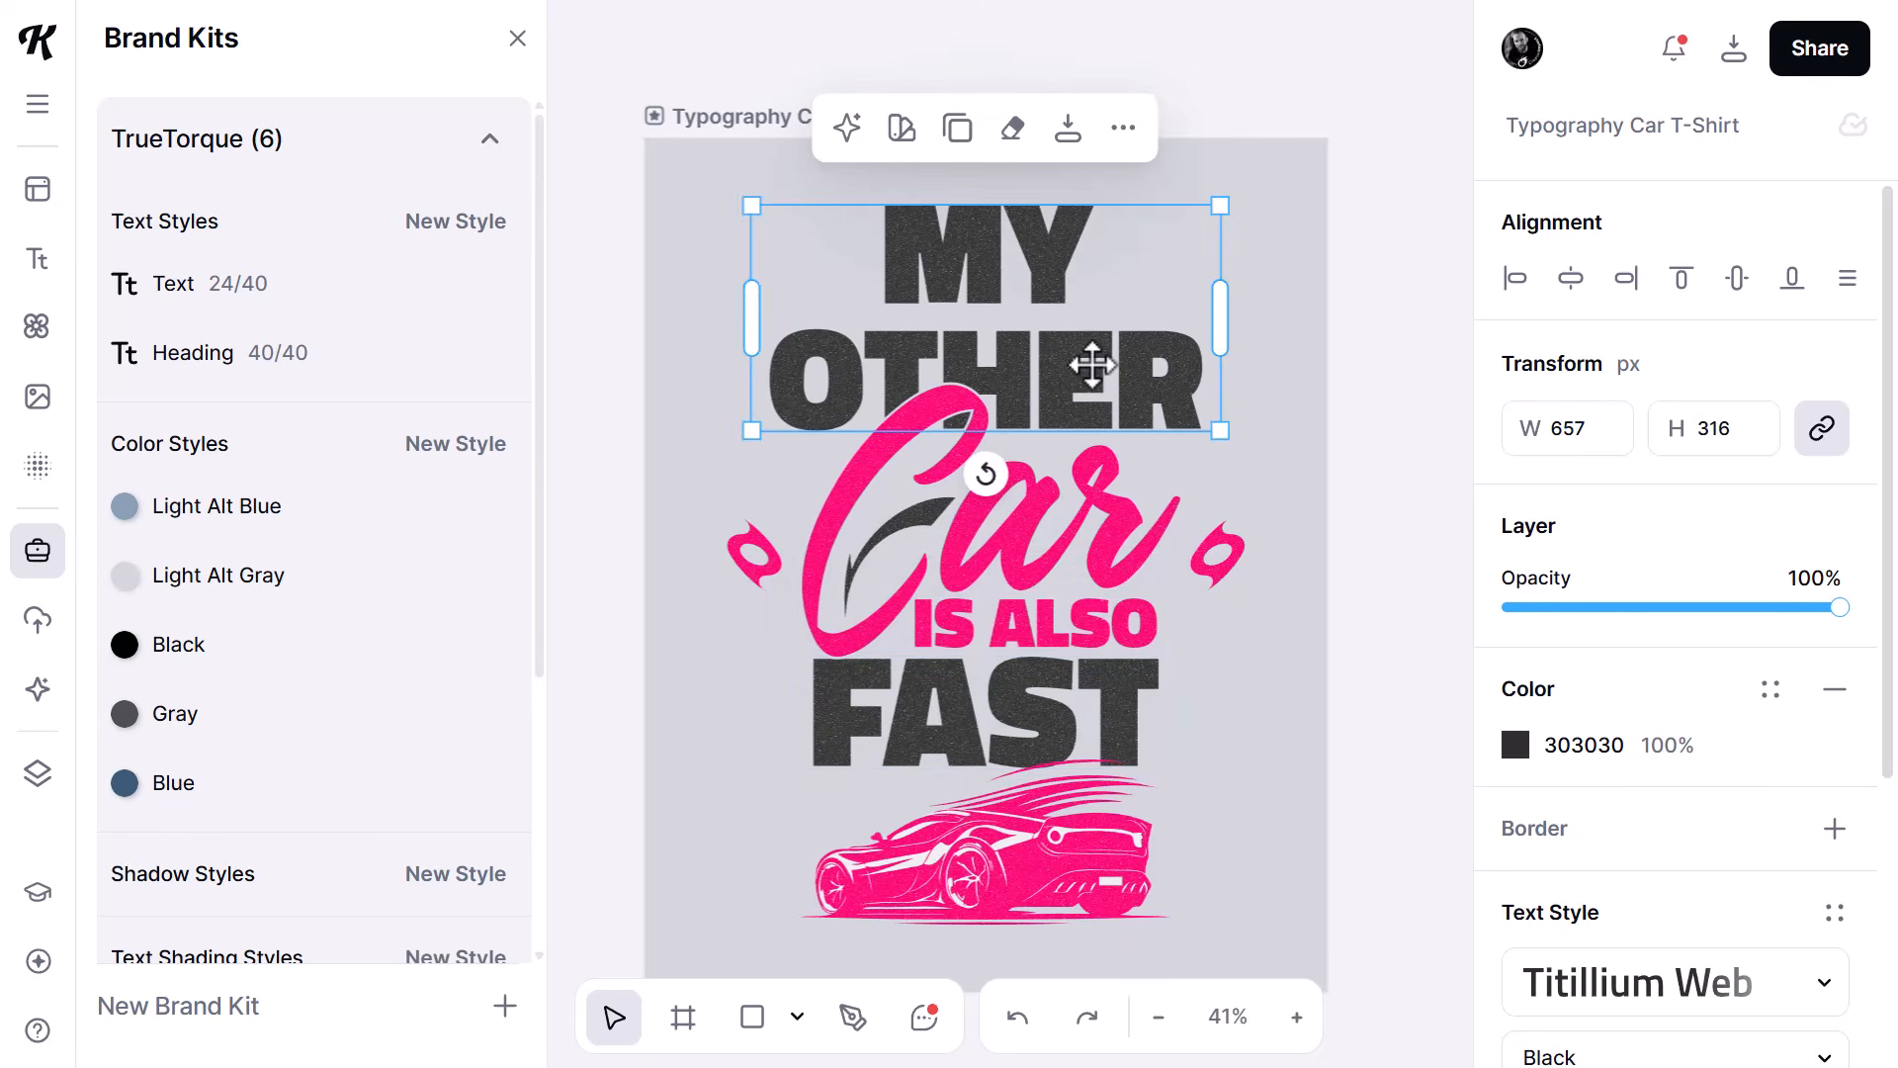
scroll(1686, 890, "down", 4)
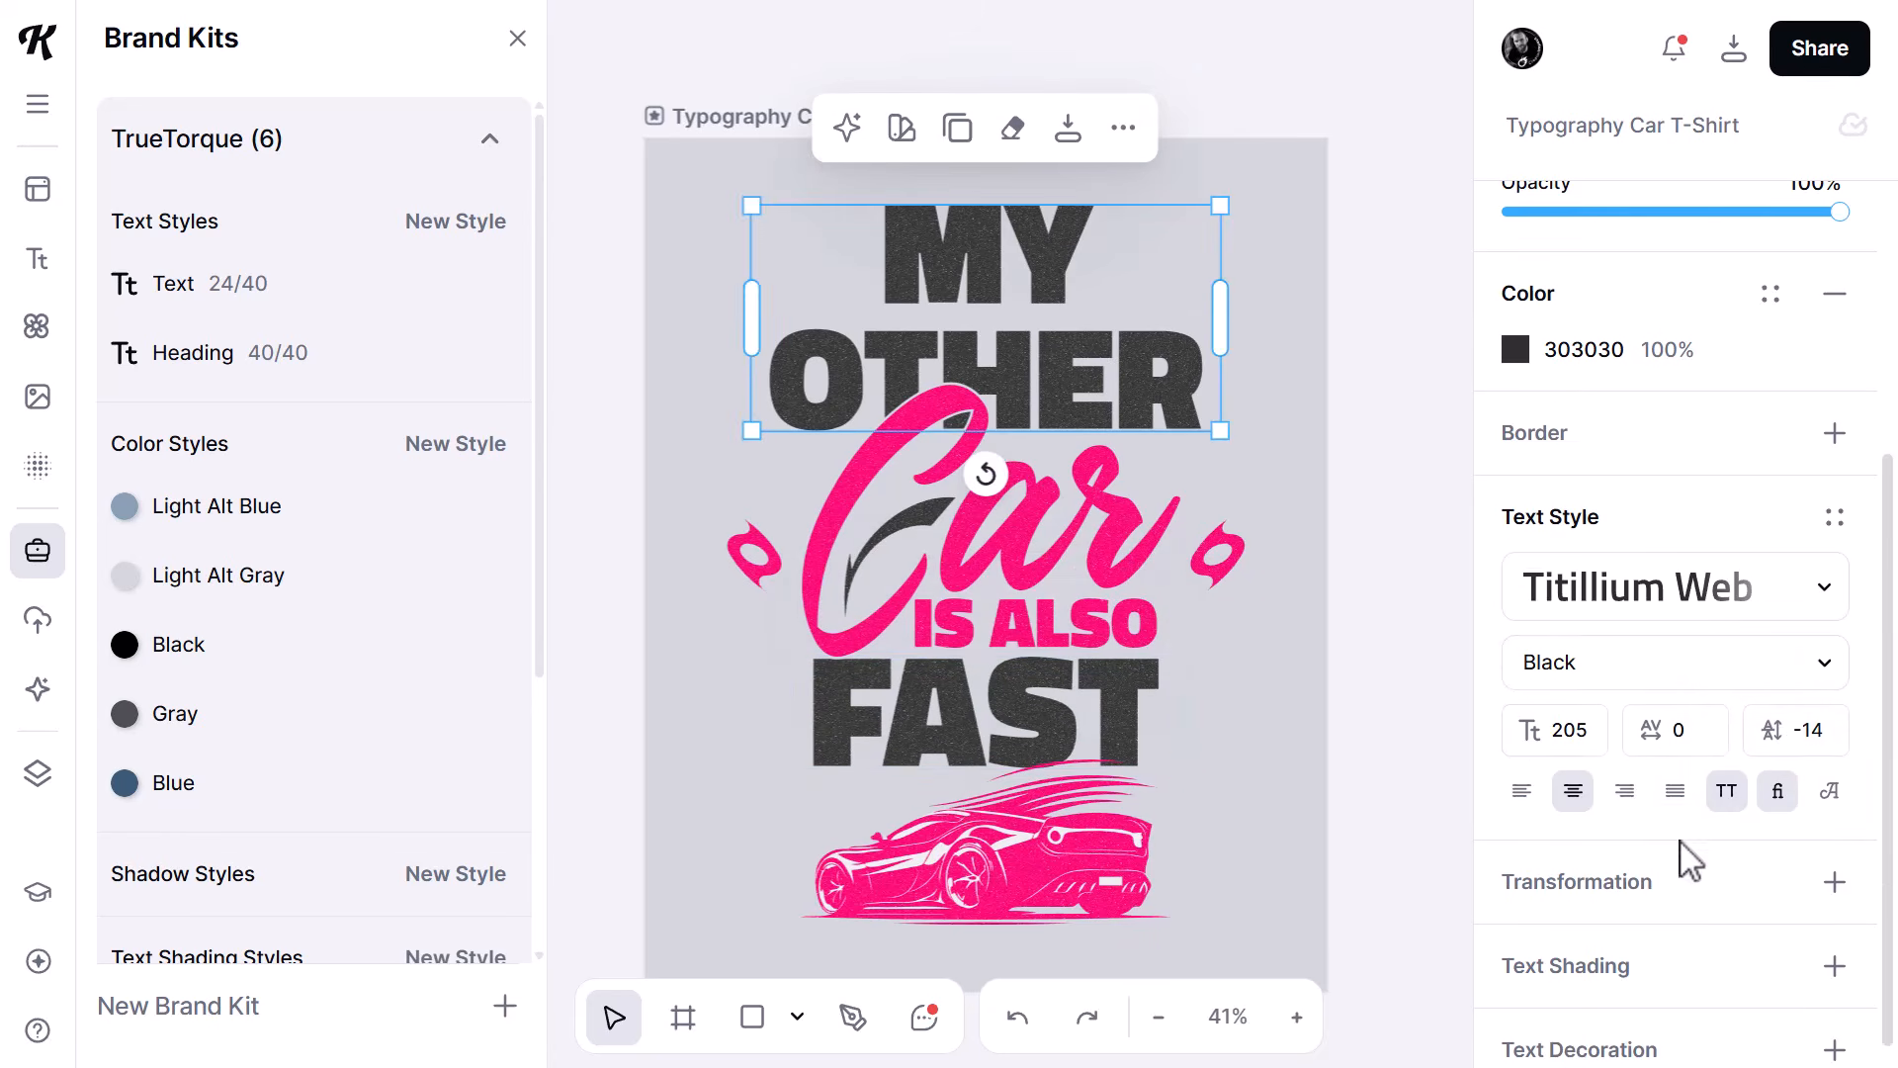
left_click(1801, 728)
key("Return")
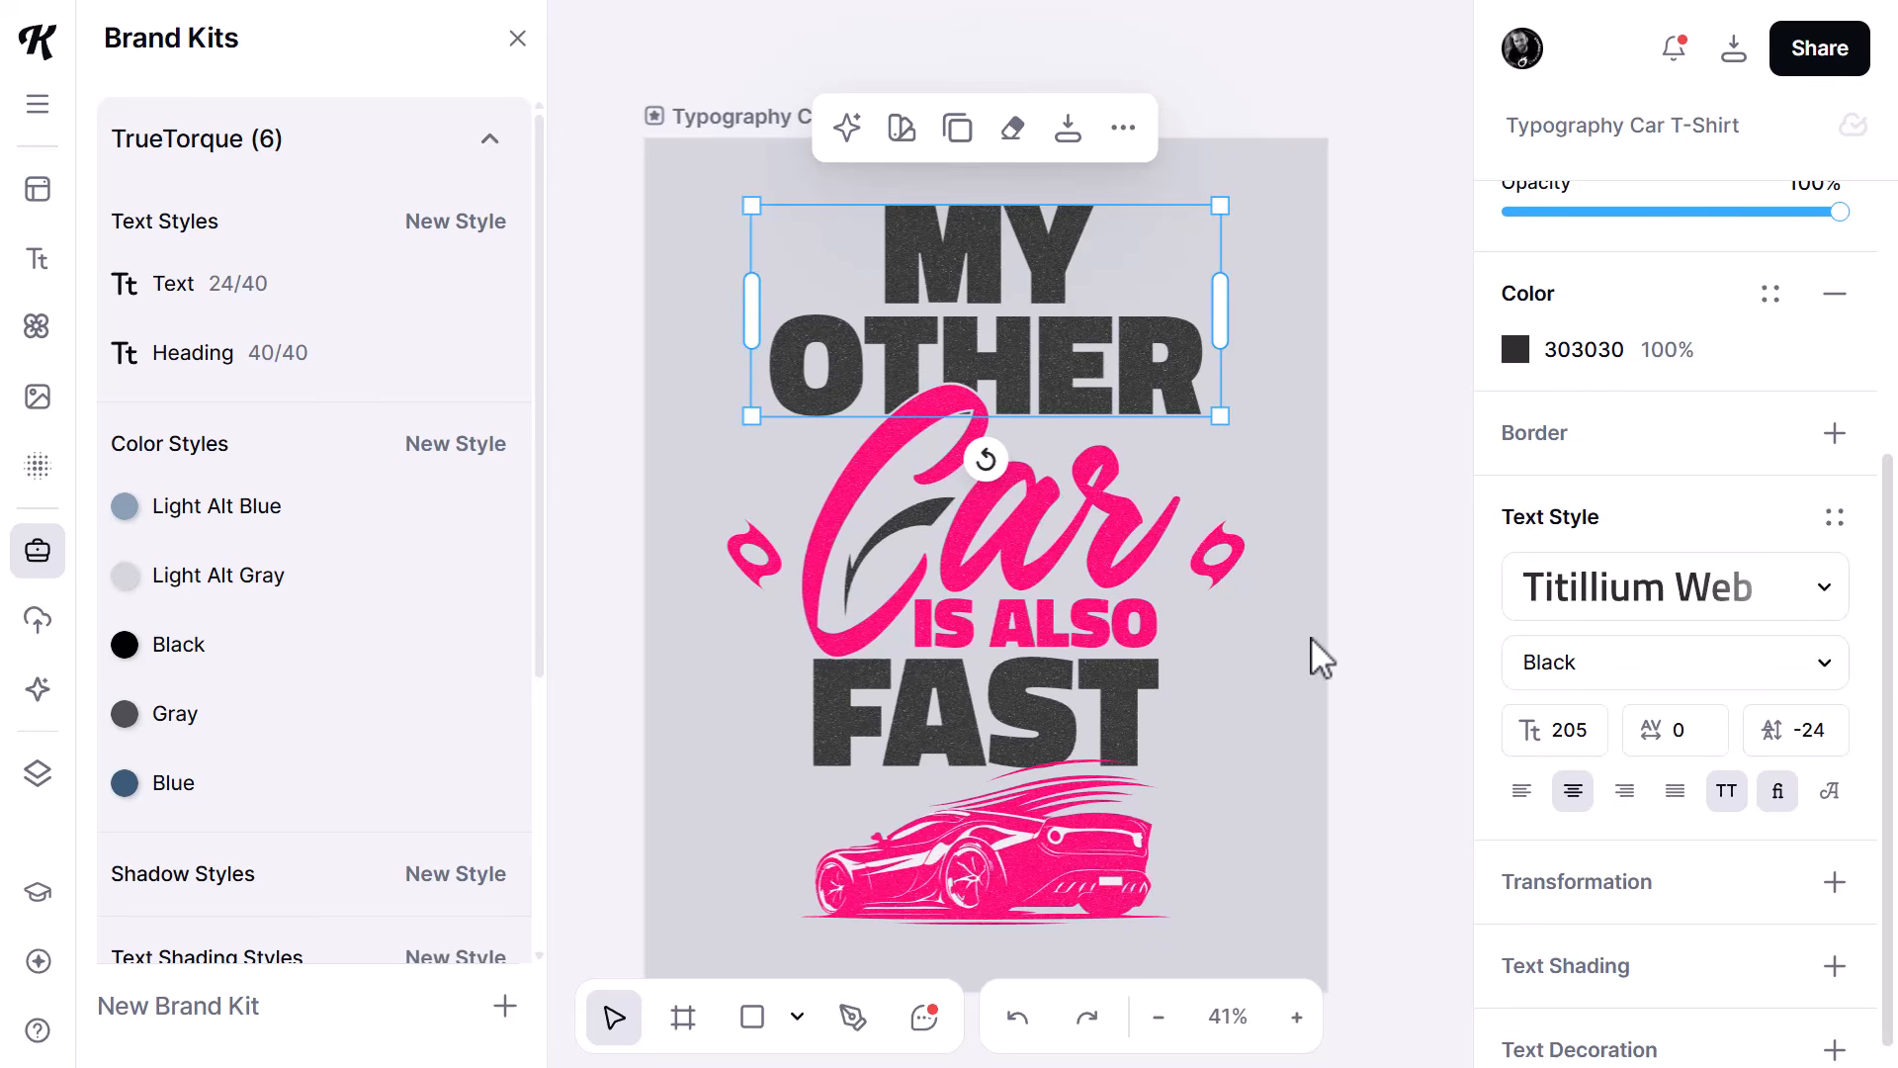
left_click(1361, 535)
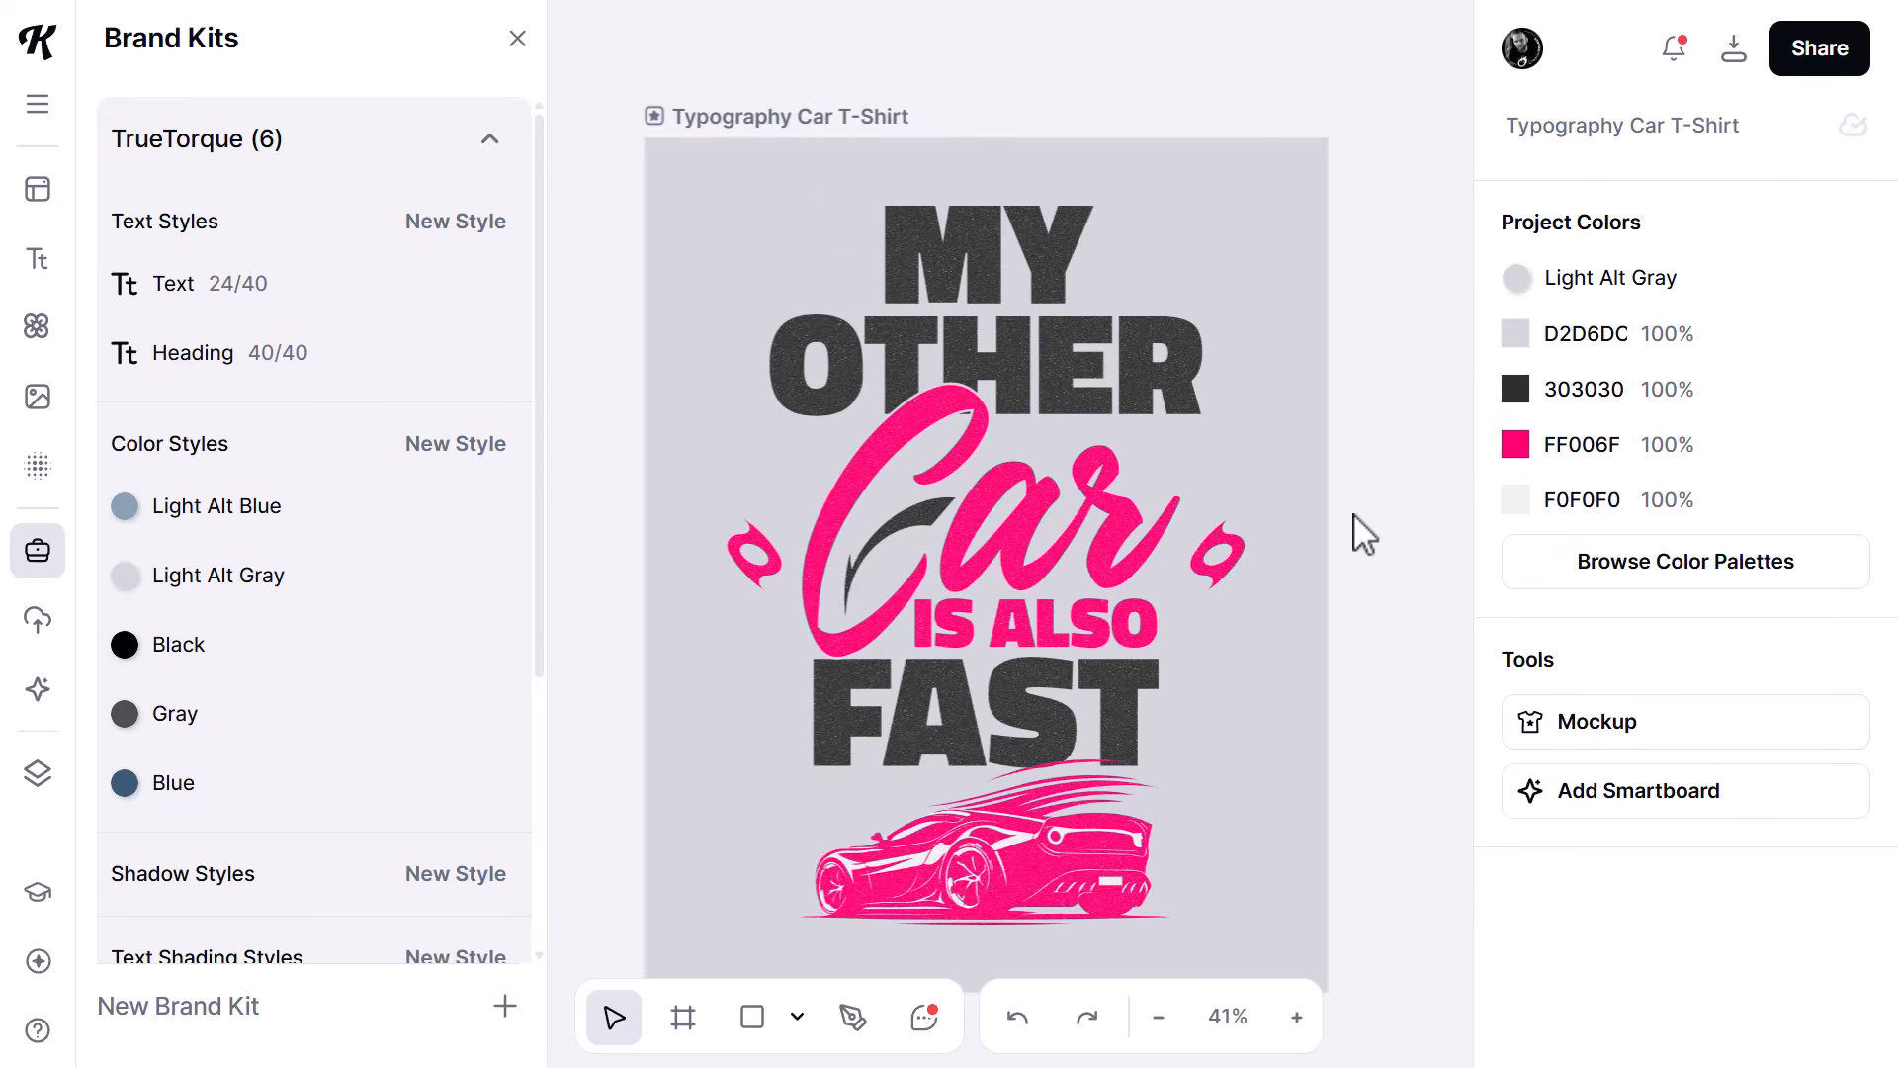
- Apply the TrueTorque Blue color style to the two small ornaments on either side of the word "Car"
left_click(1516, 444)
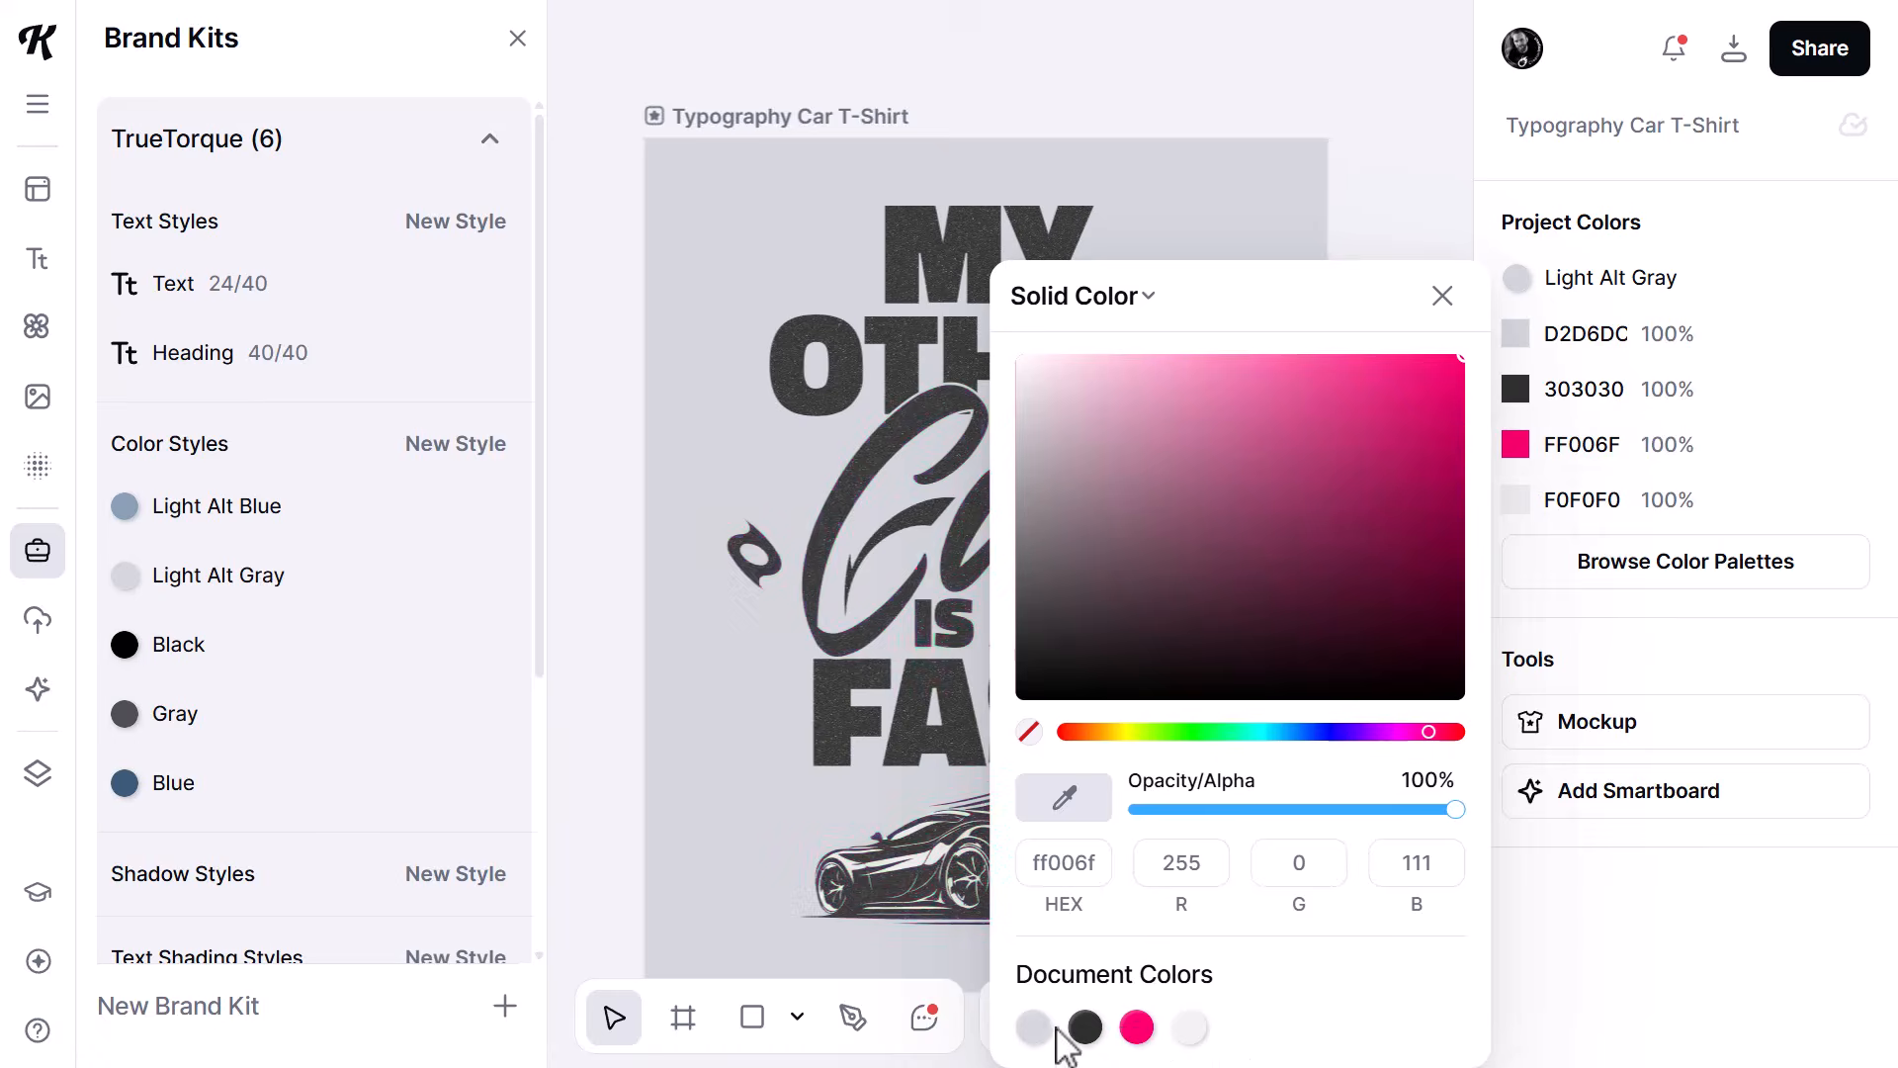
left_click(1709, 219)
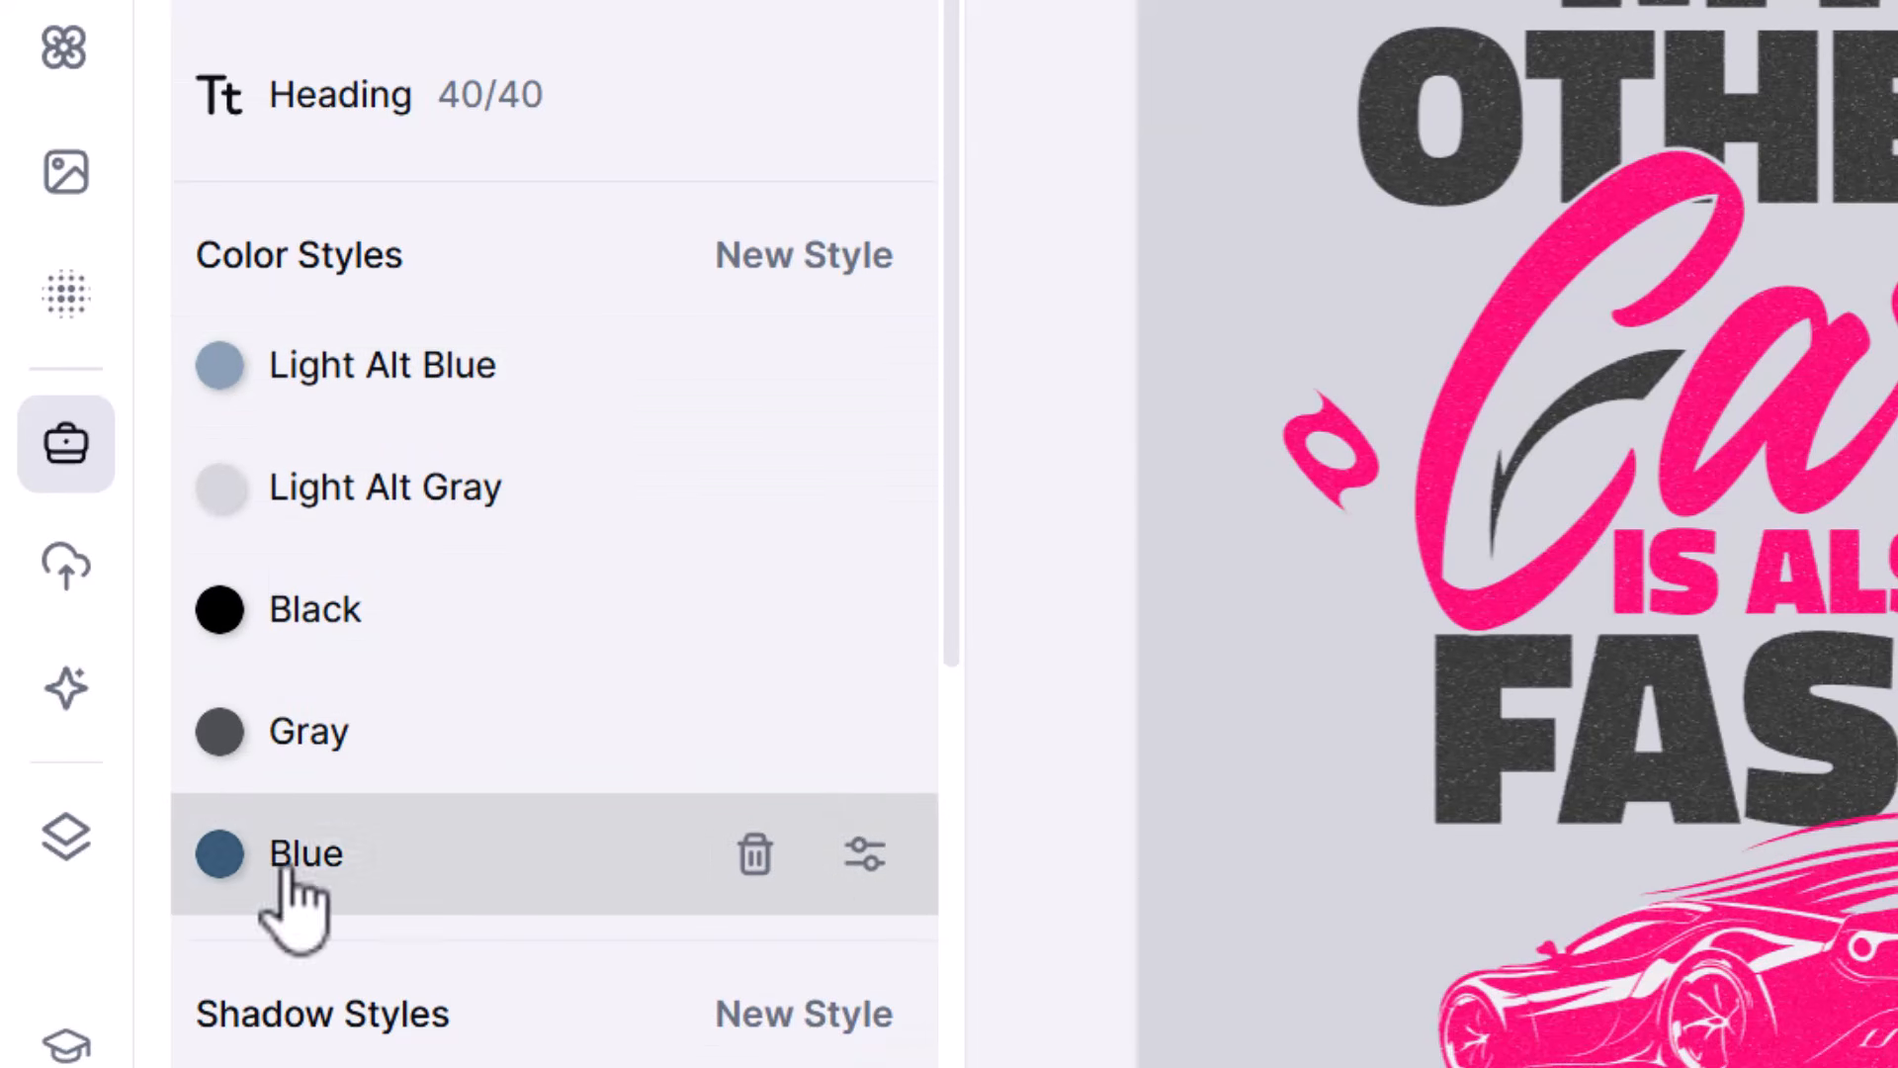
left_click(1320, 440)
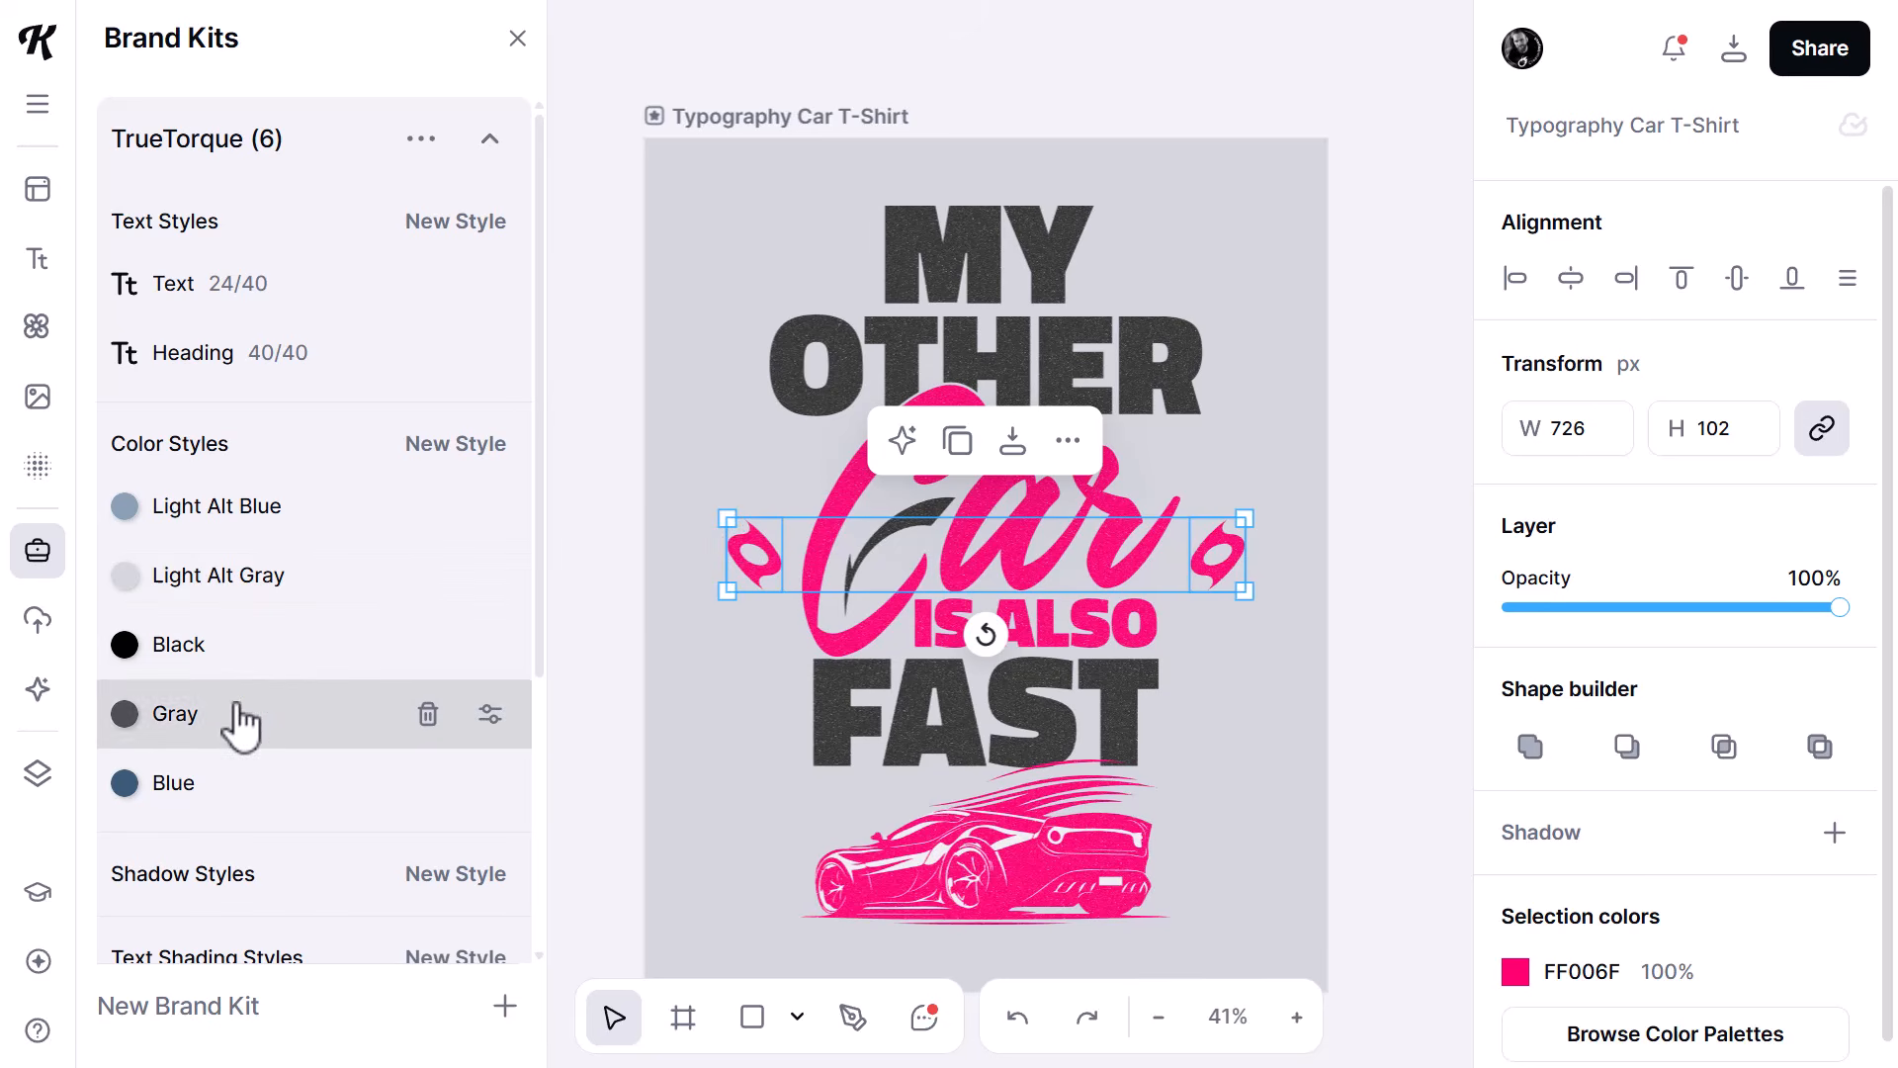
left_click(227, 861)
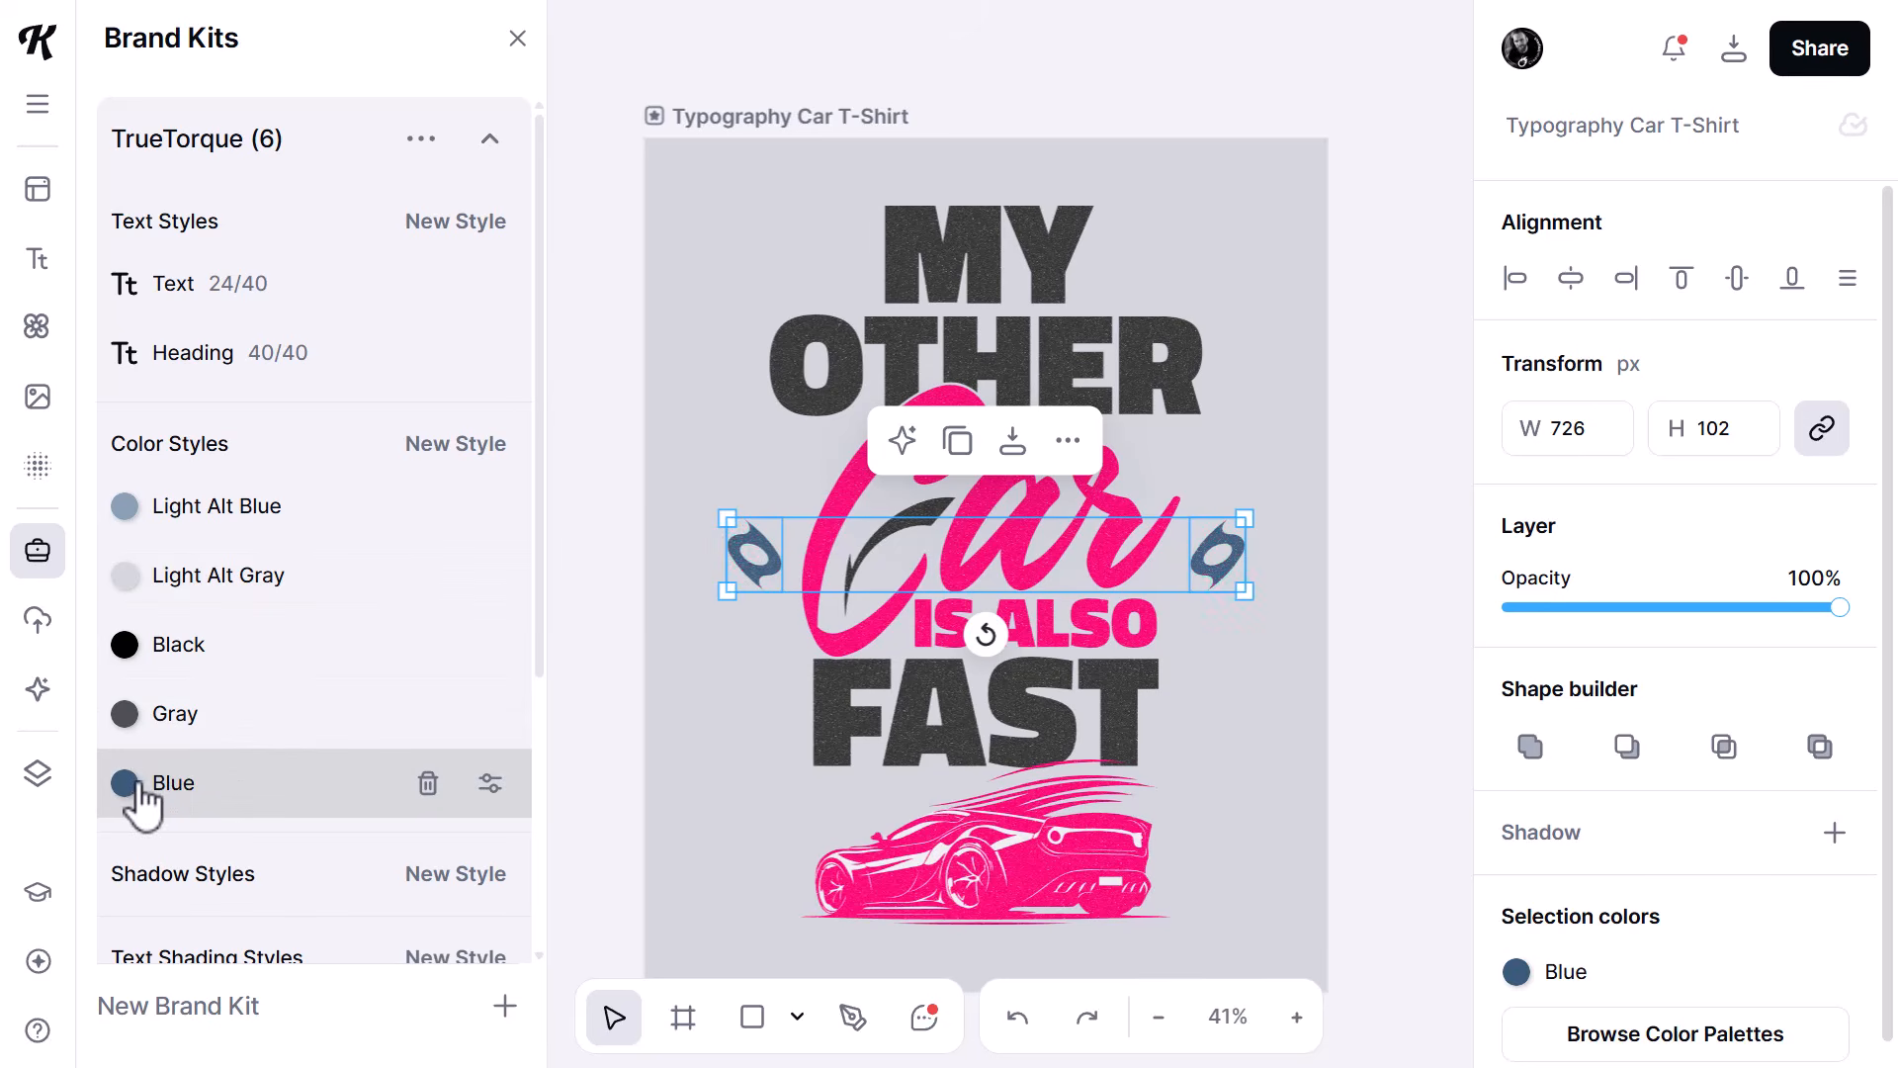
left_click(623, 460)
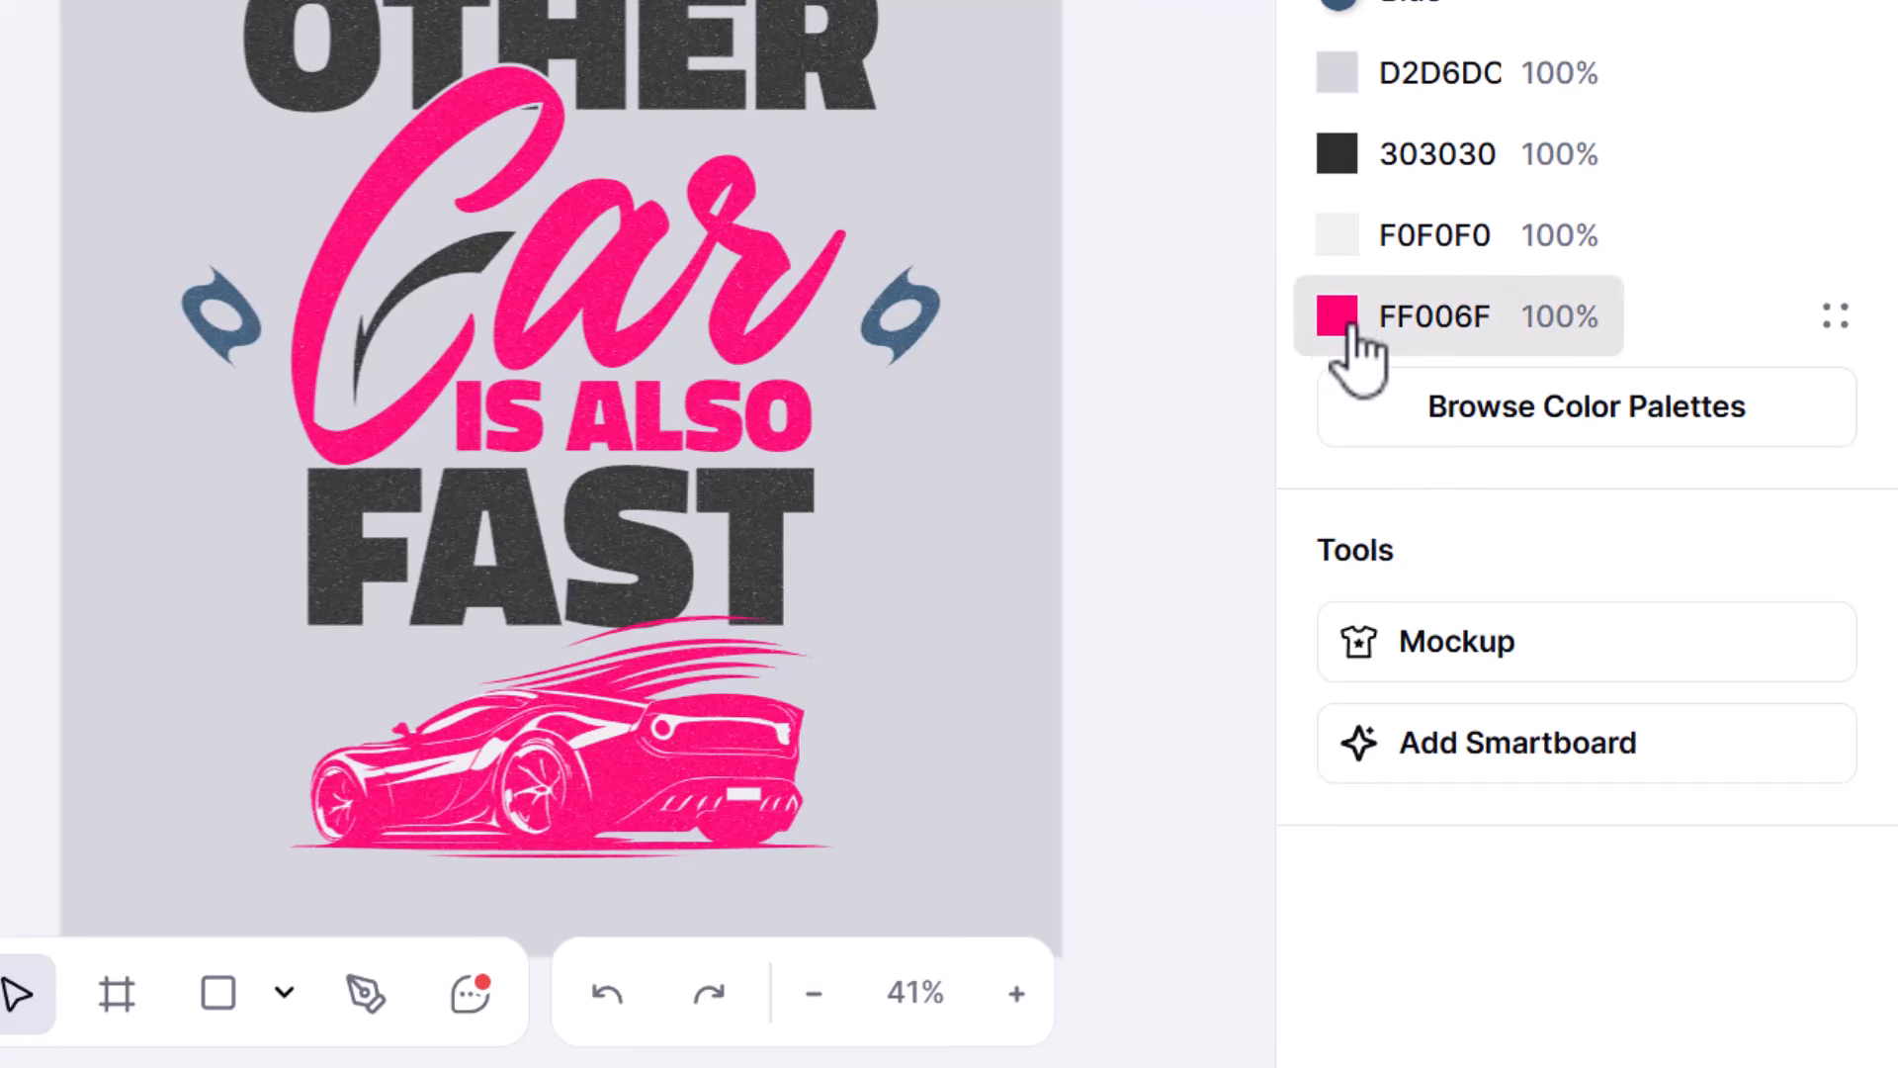
- Change the project's pink color FF006F to the document's blue, 395A78
left_click(1345, 321)
left_click(779, 1010)
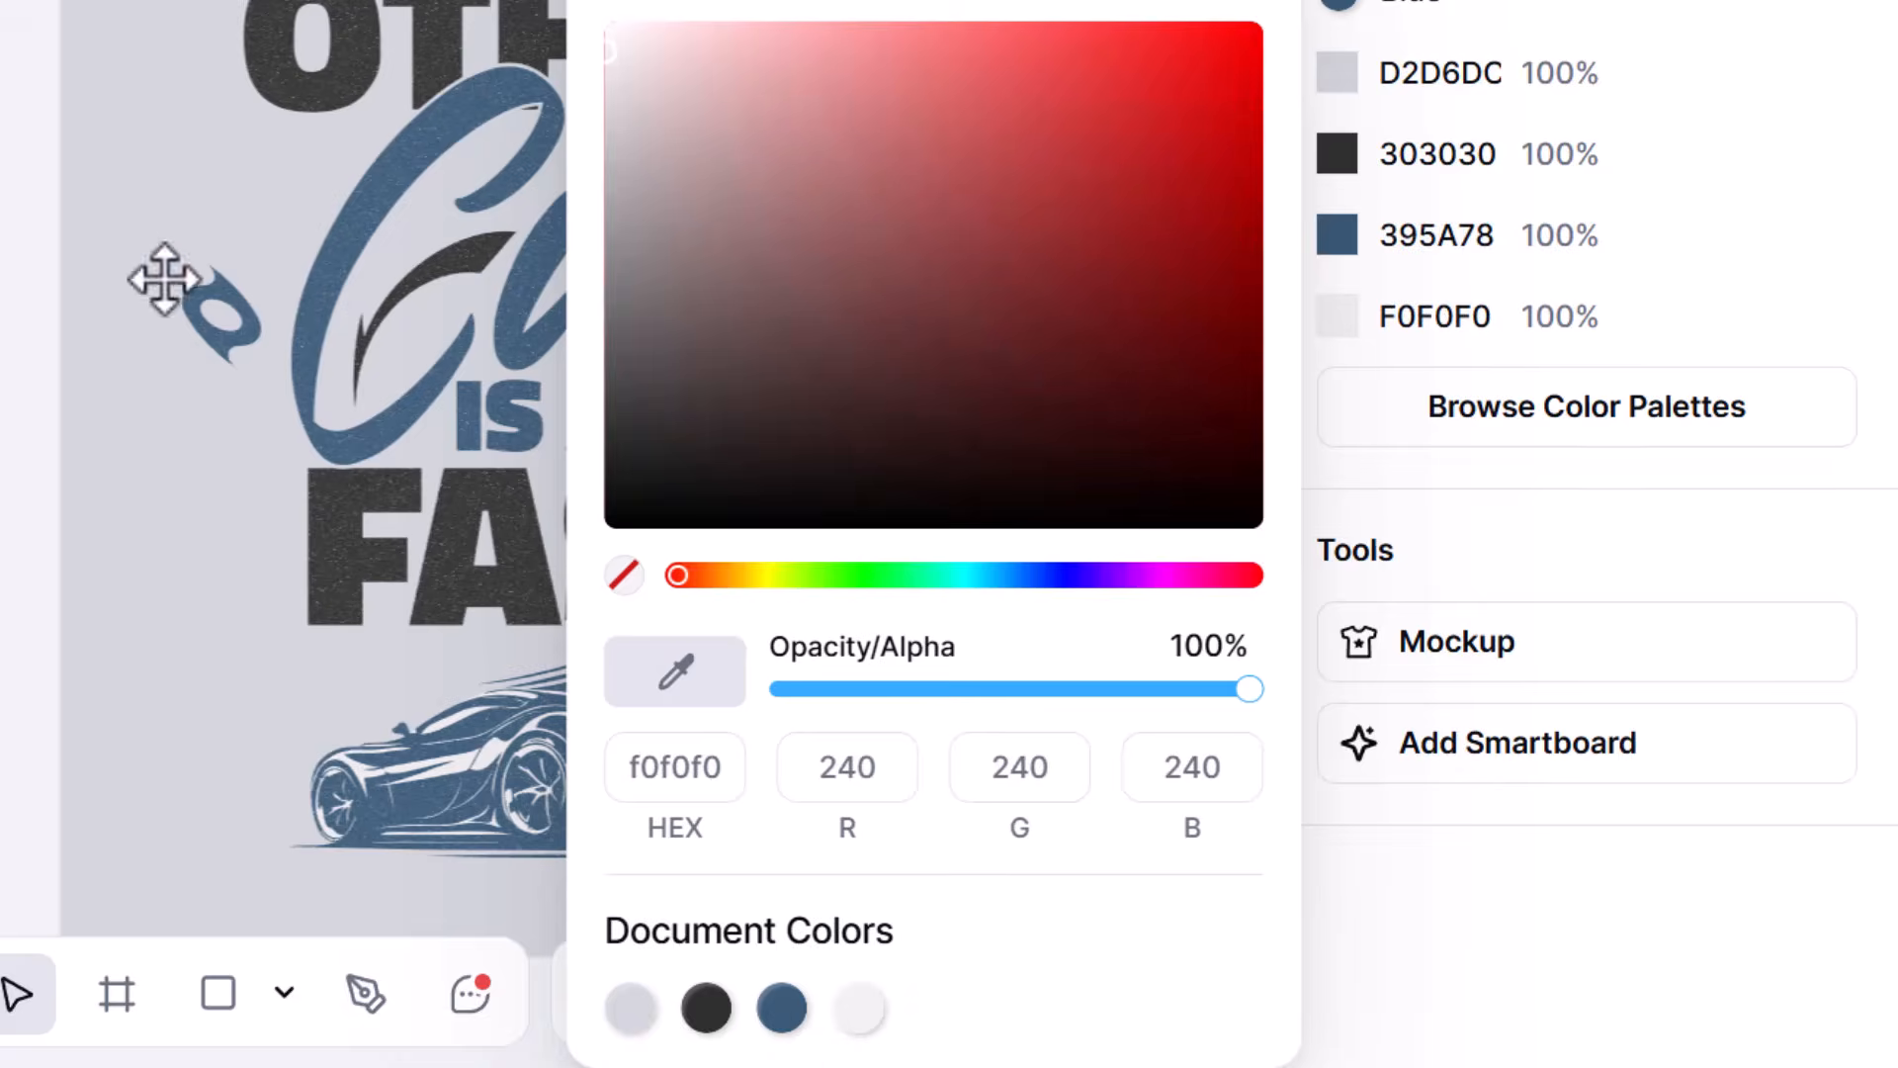
left_click(19, 134)
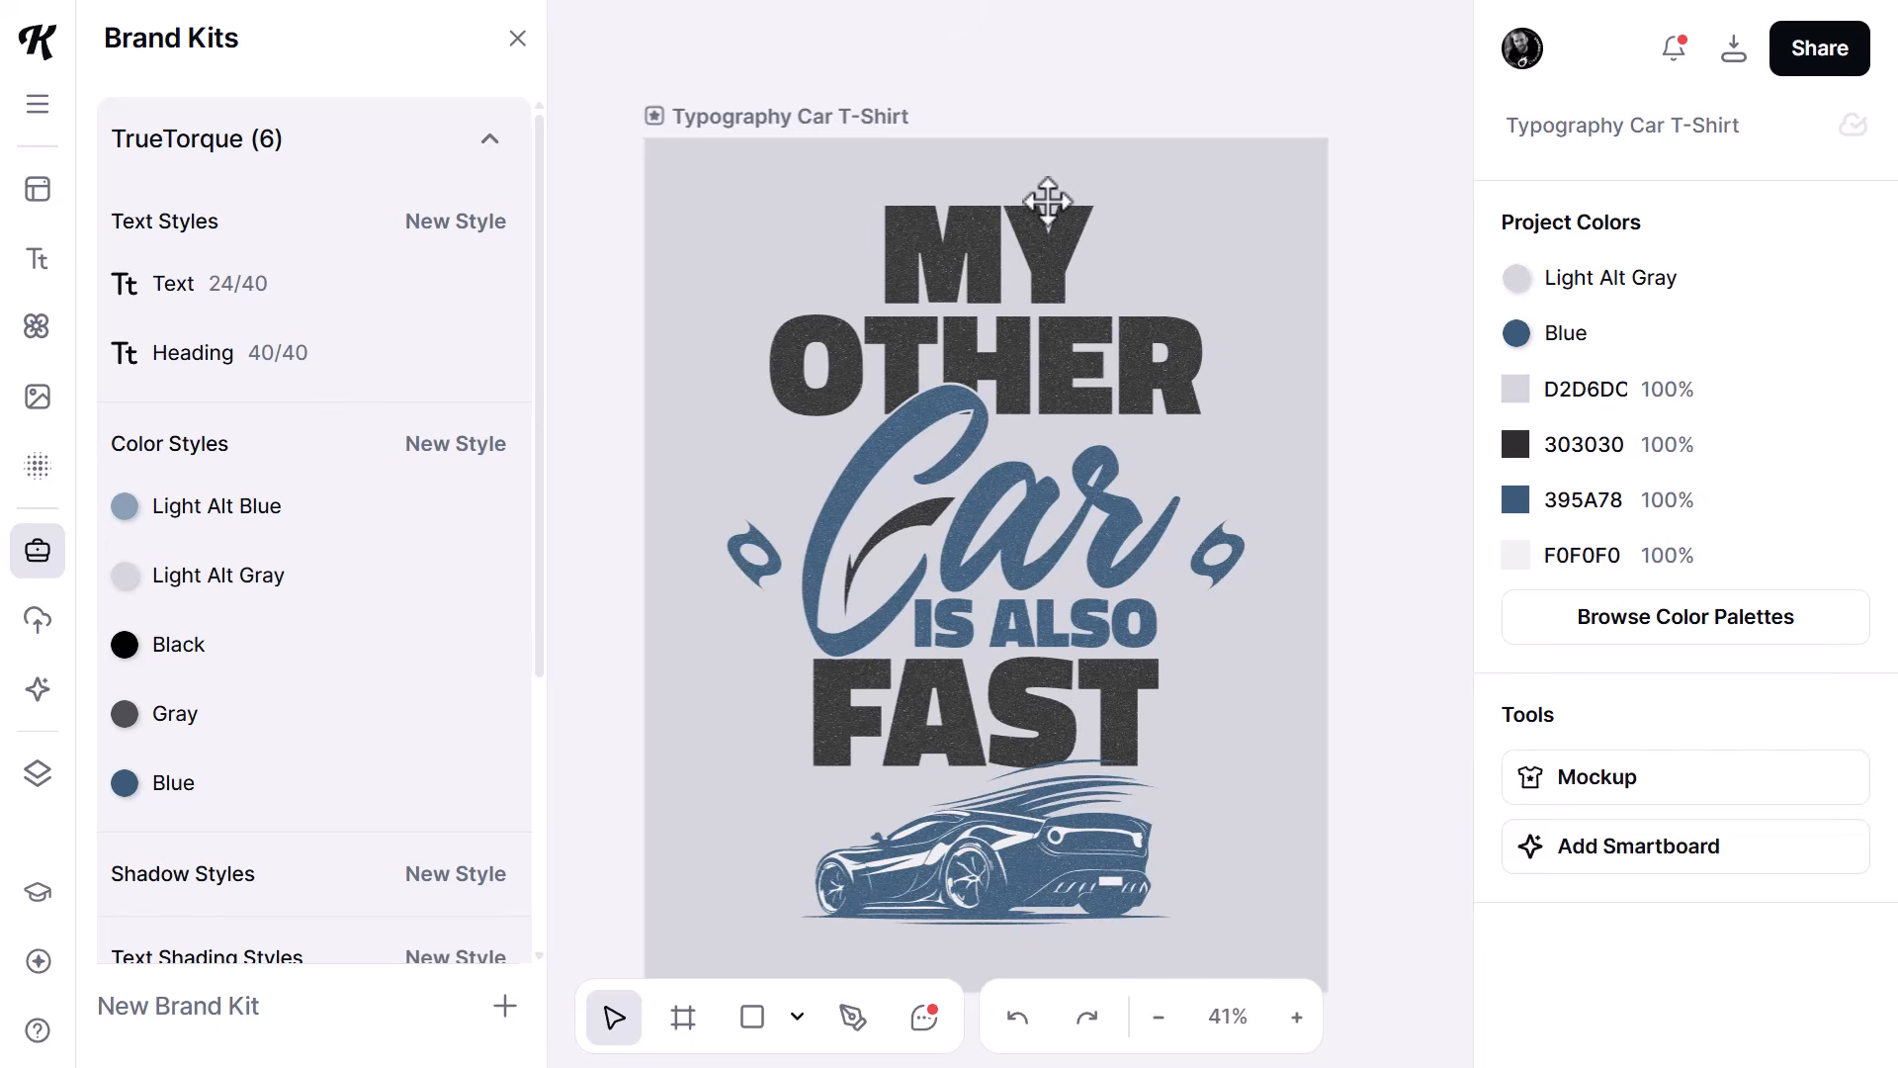
- Move the whole lettering and car artwork slightly up on the artboard to free space below the car
left_click_drag(1402, 205, 712, 924)
left_click_drag(1008, 858, 1009, 823)
left_click(1374, 683)
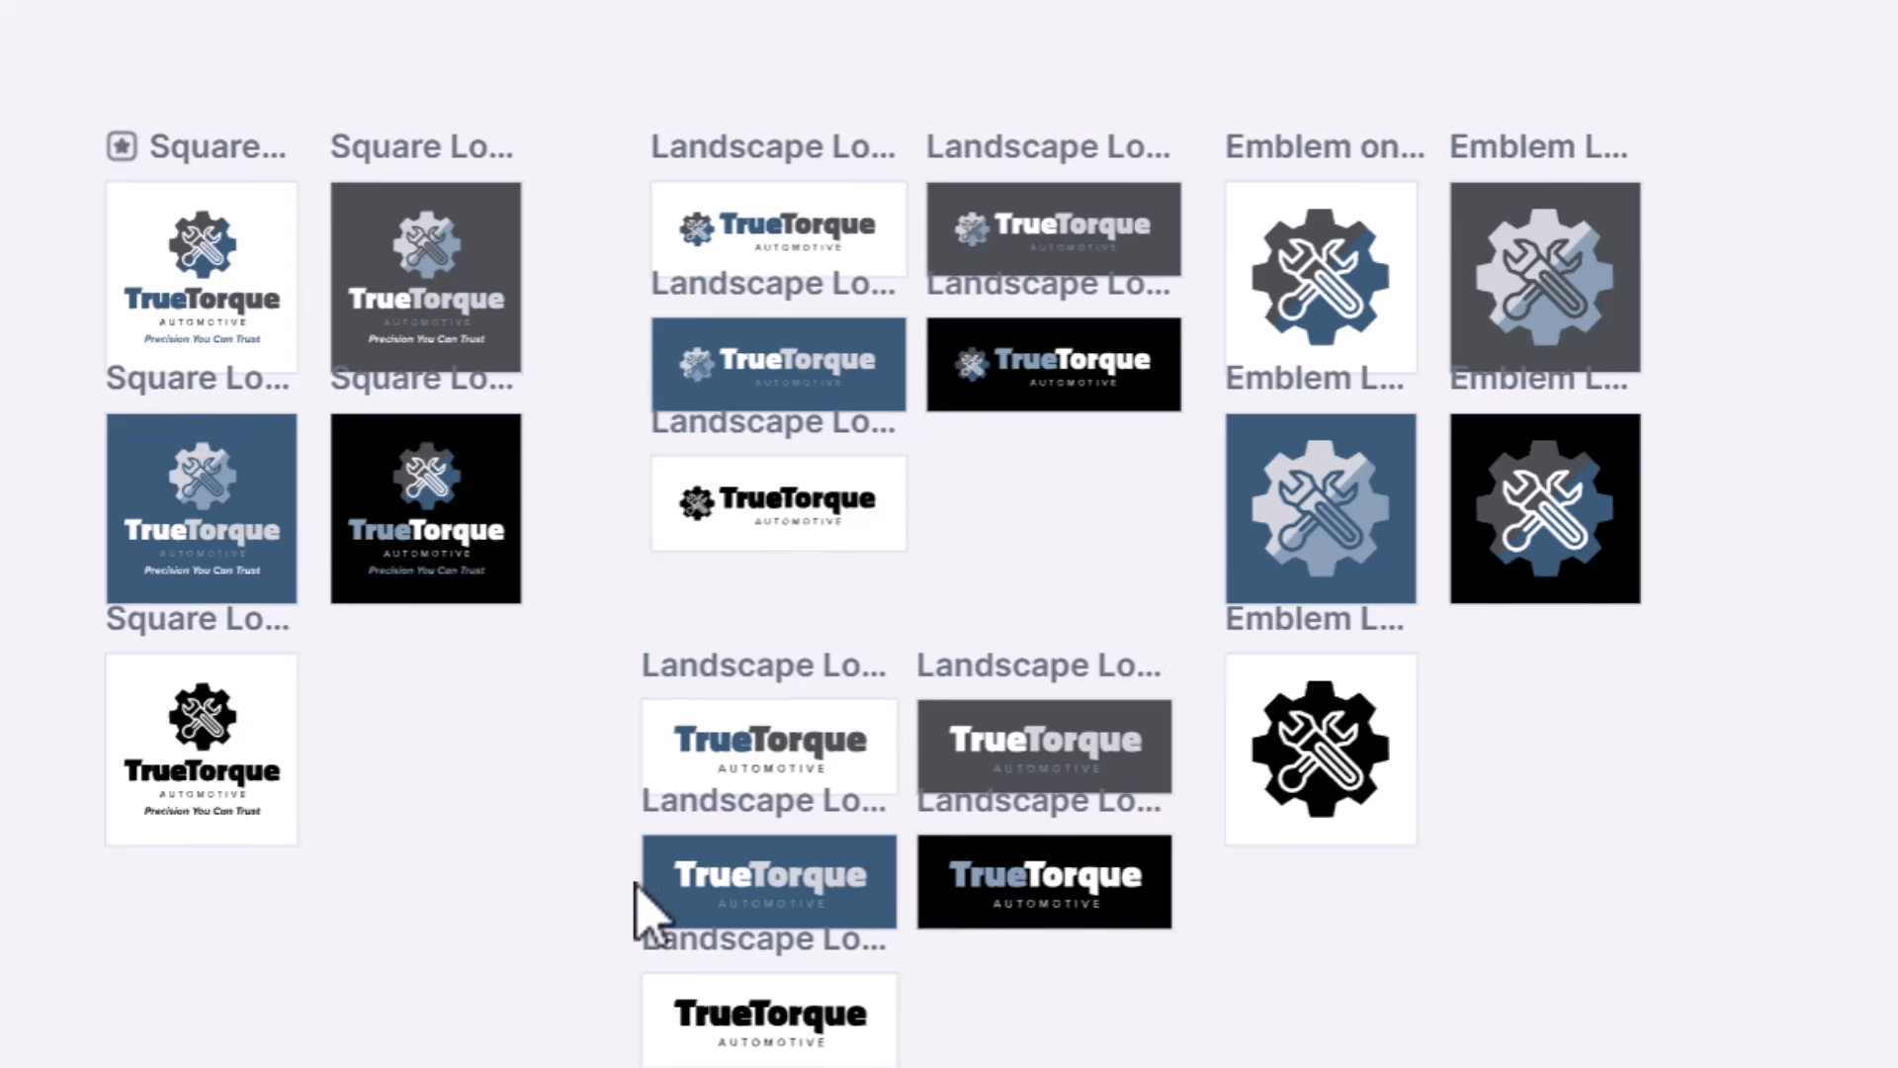
- Copy the full-color landscape TrueTorque logo on white from the logo file and paste it into the car T-shirt design
left_click_drag(608, 190, 910, 287)
right_click(797, 246)
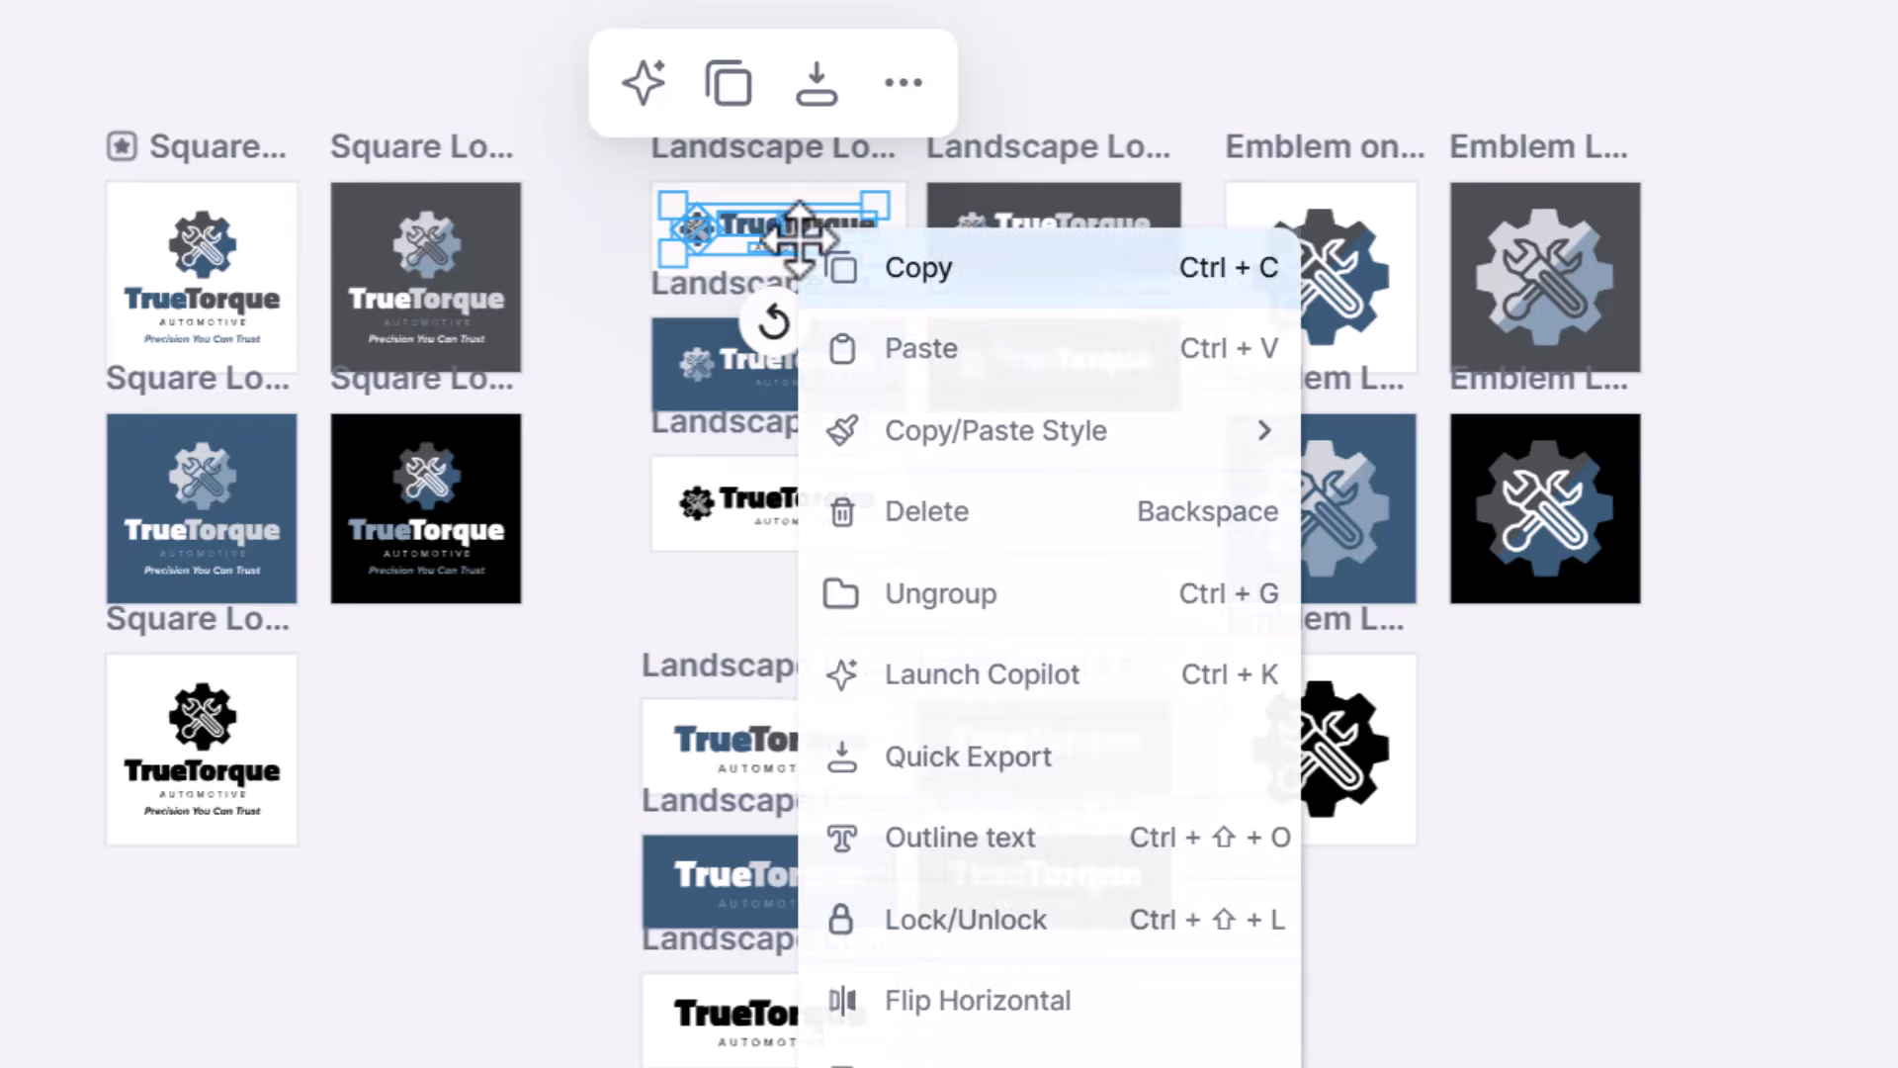
left_click(875, 265)
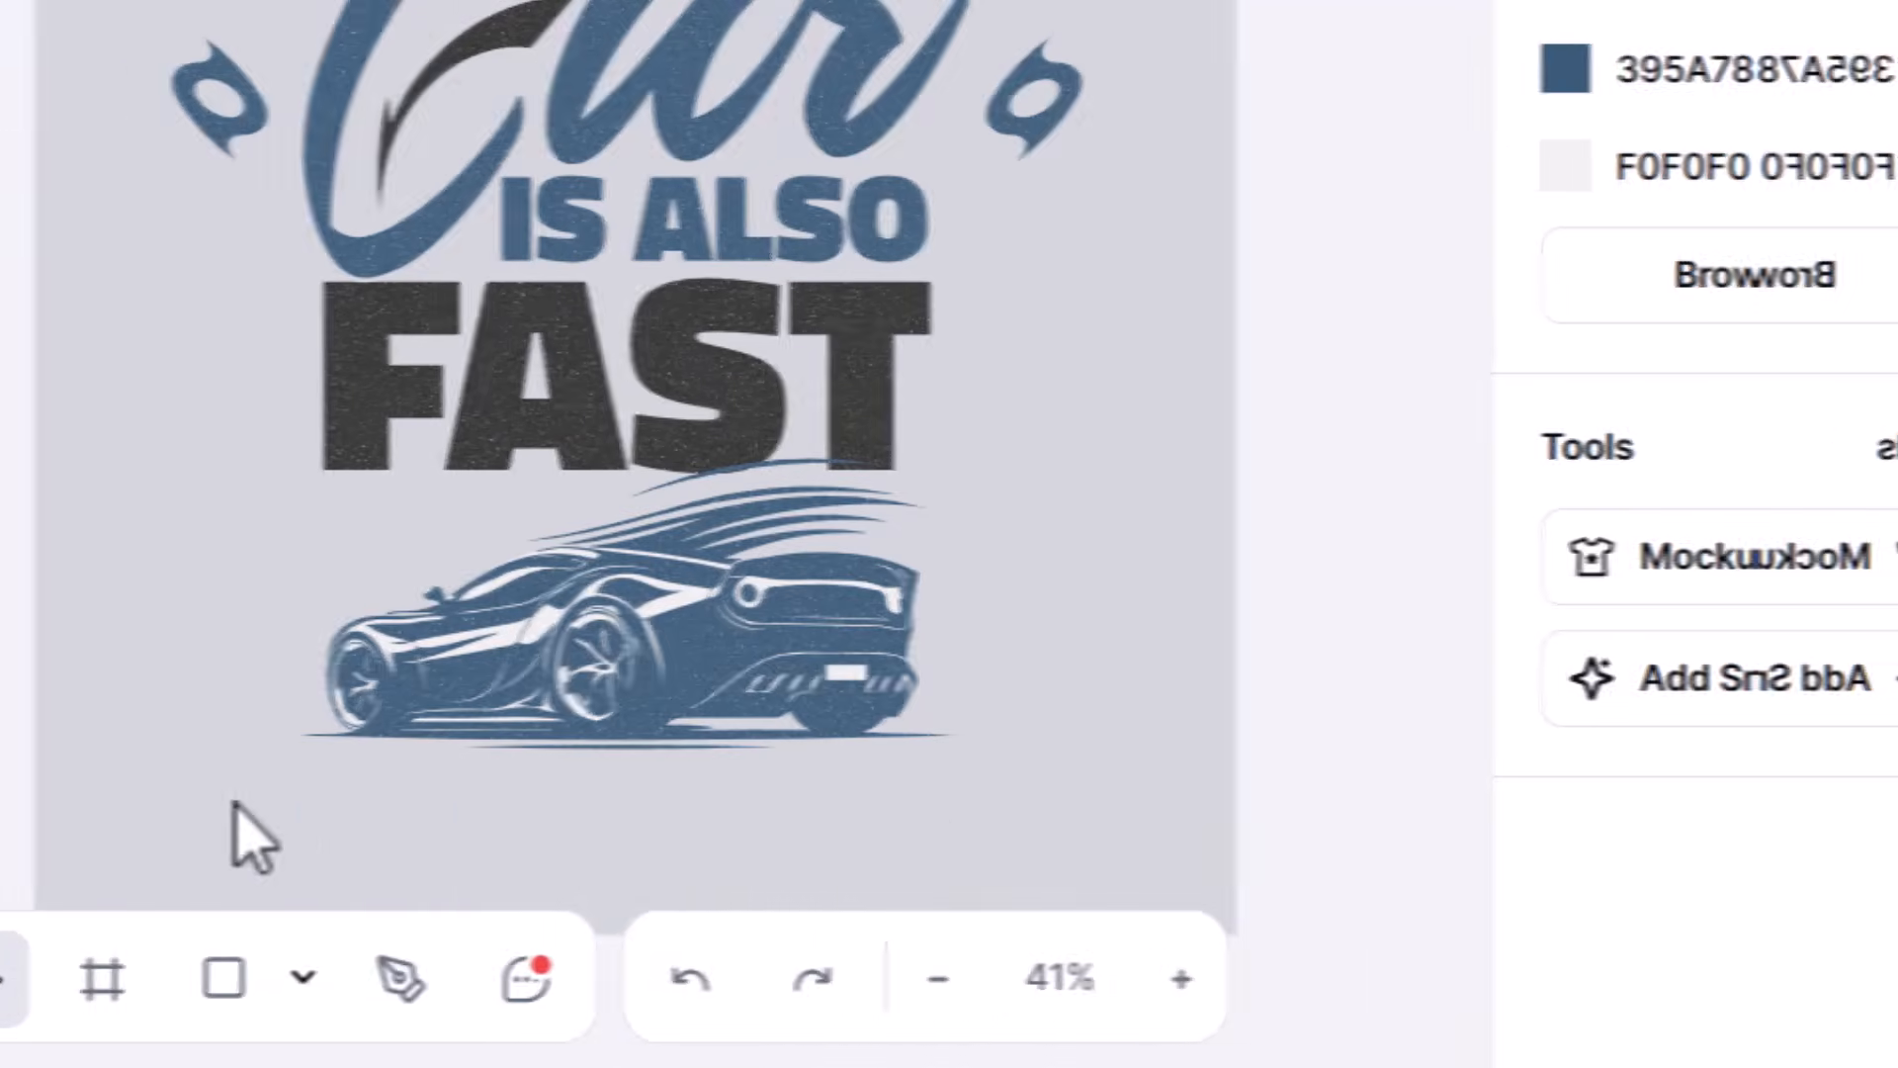
right_click(383, 798)
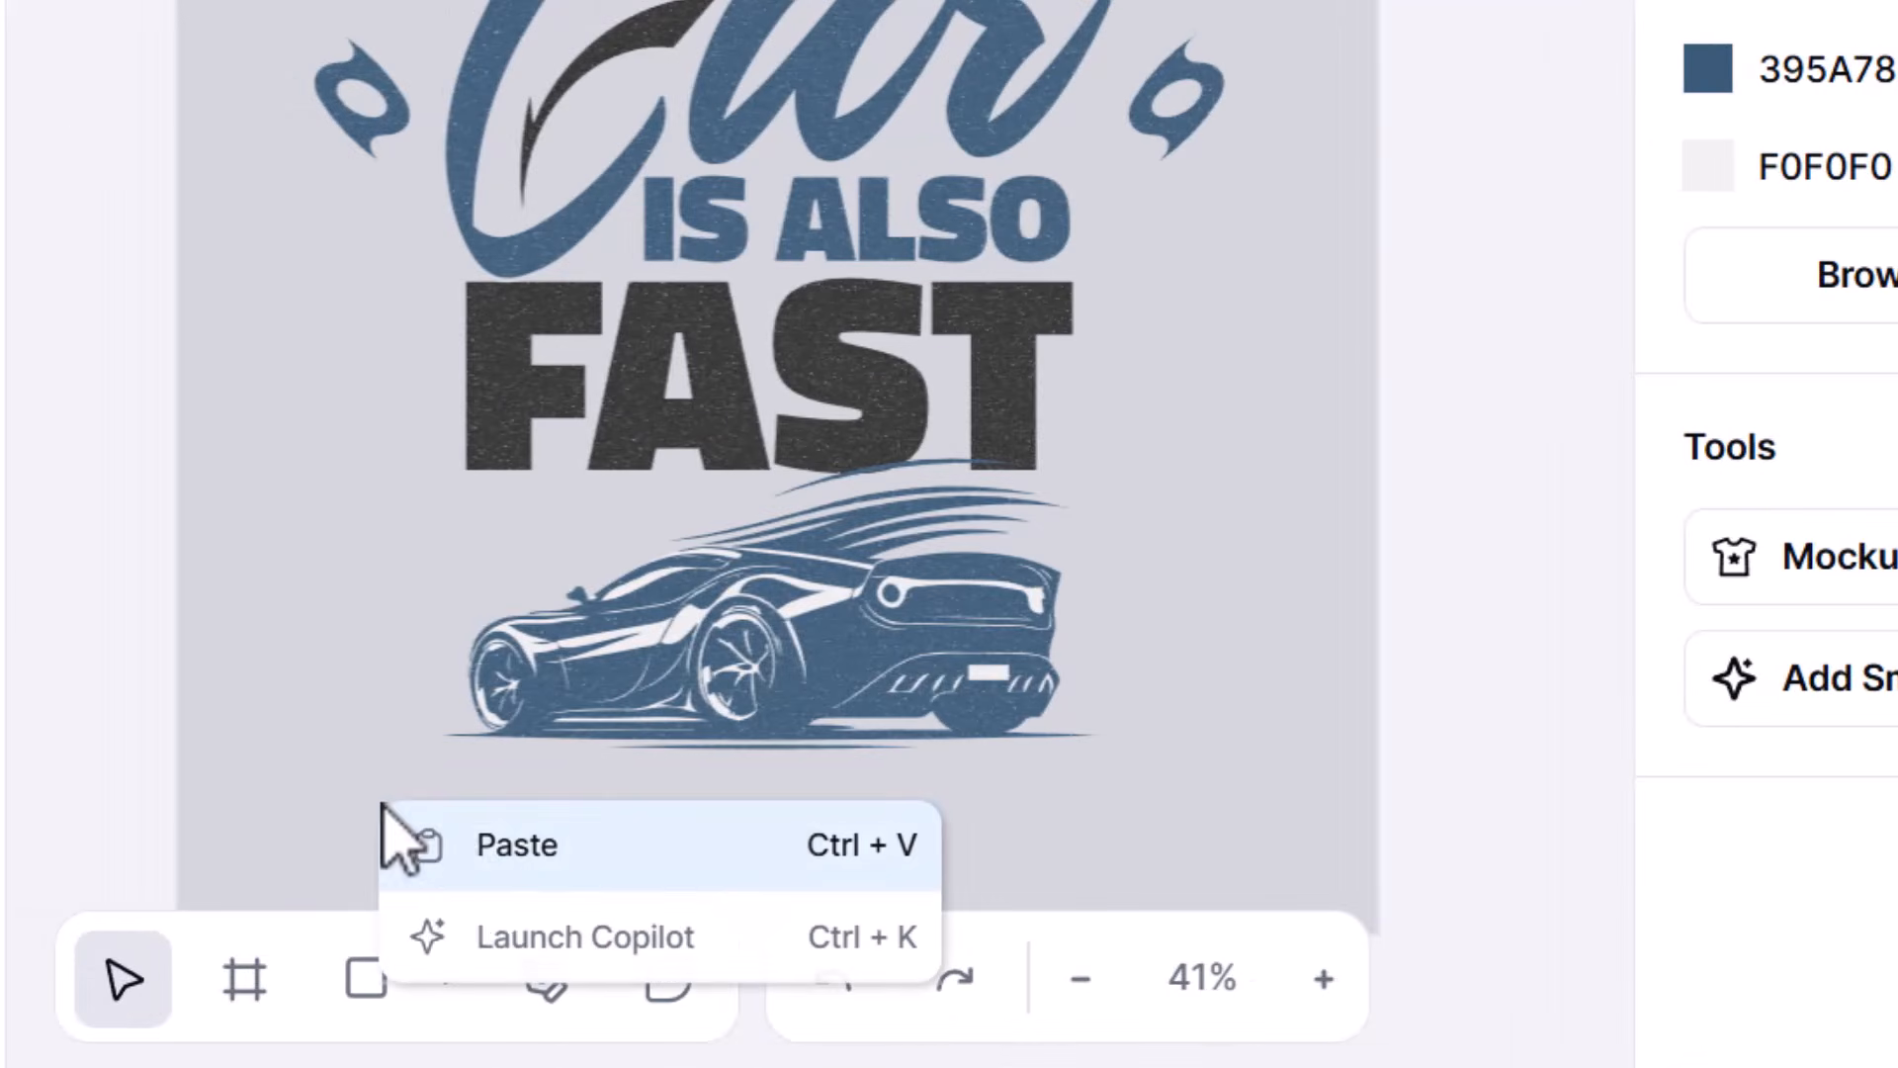
left_click(479, 846)
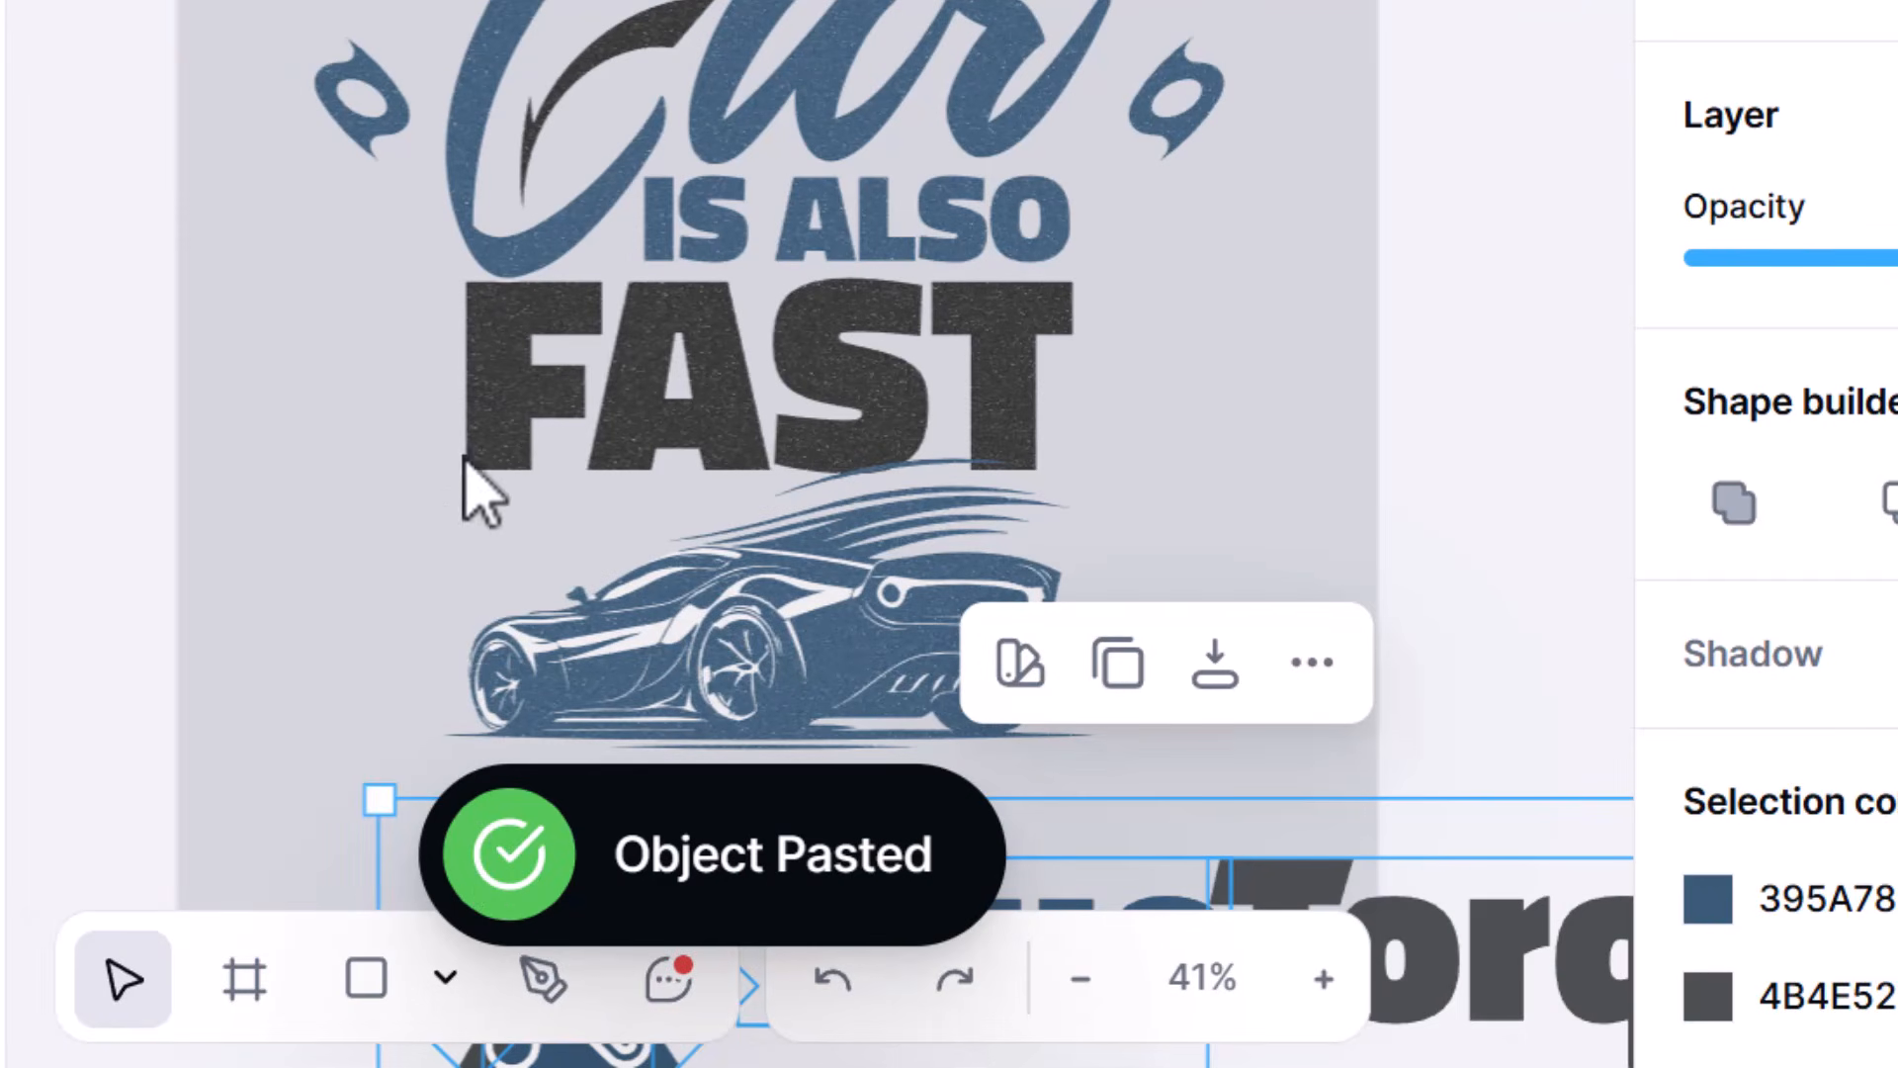
- Scale the pasted logo down to about the width of the car illustration and center it below the car
scroll(627, 330, "down", 5)
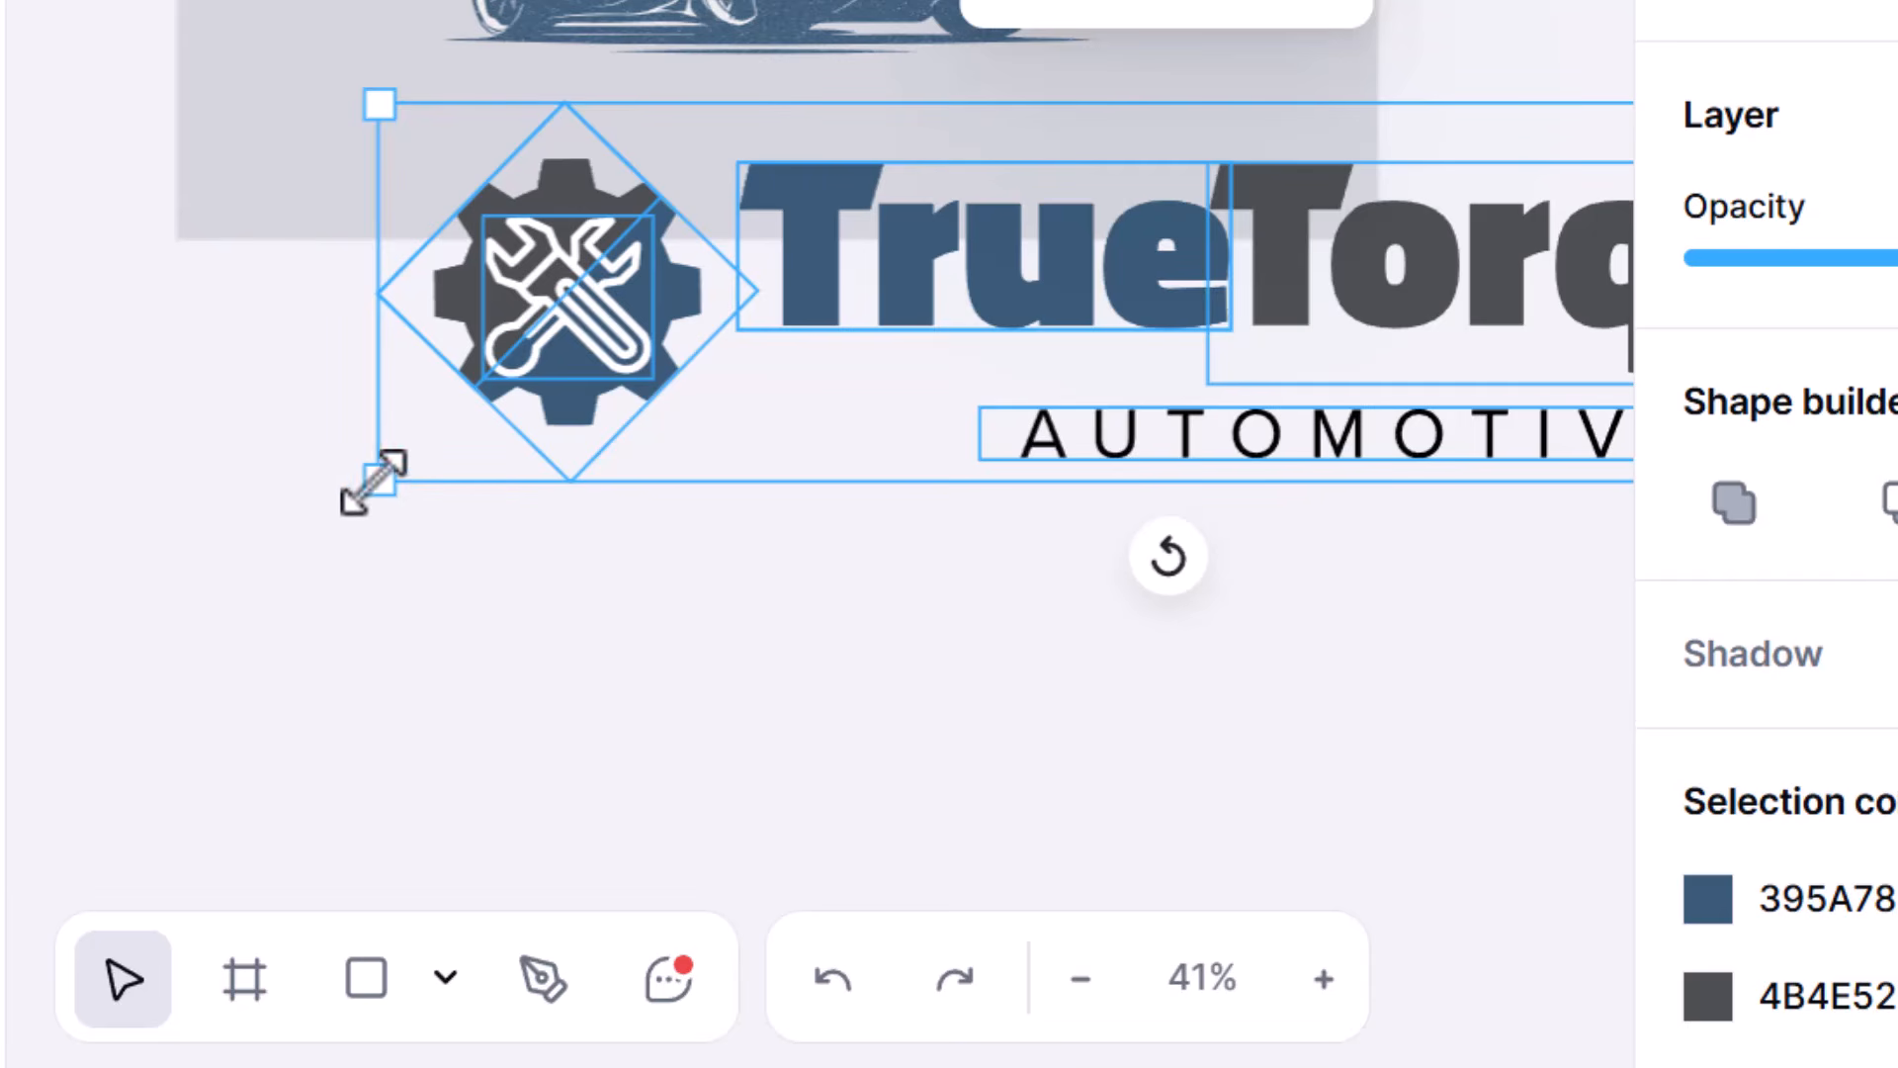
left_click_drag(373, 478, 1238, 203)
left_click_drag(1570, 191, 548, 175)
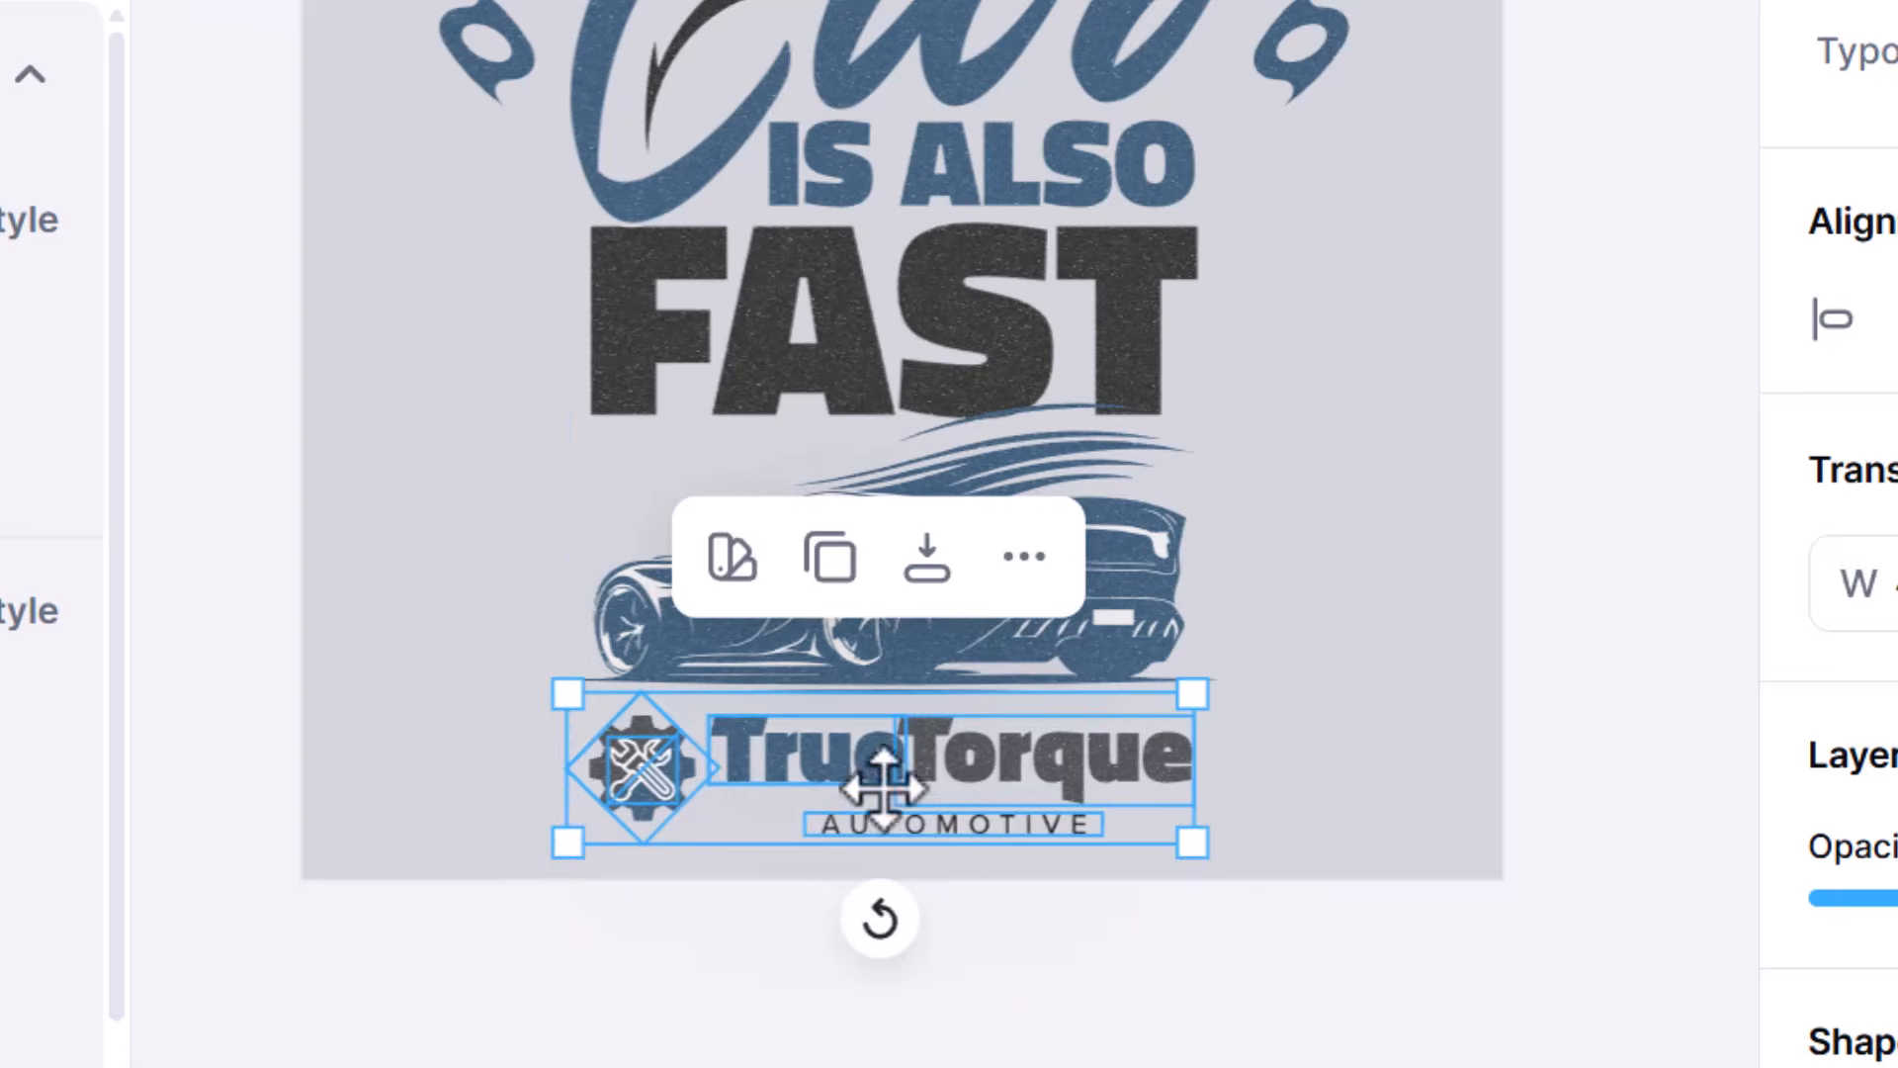
left_click_drag(877, 784, 892, 798)
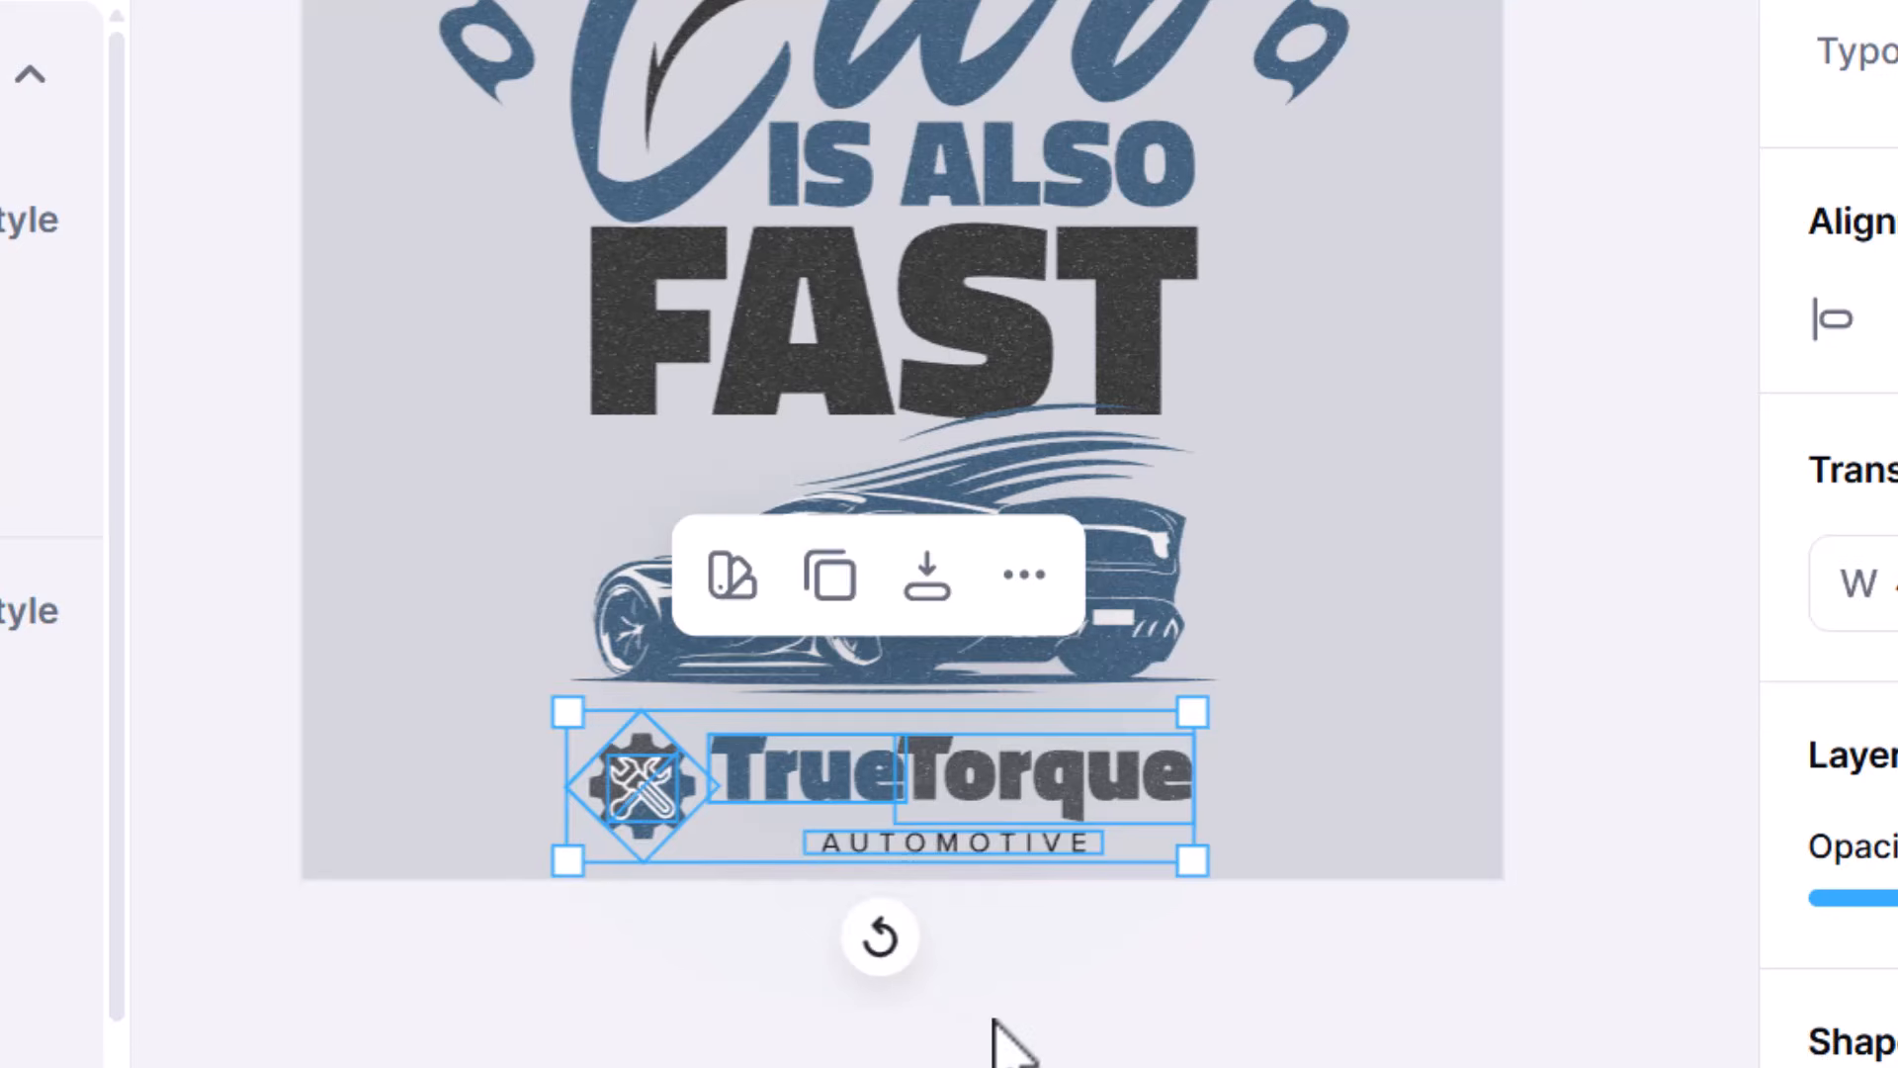
left_click(1093, 1060)
- Delete the blue car illustration between "FAST" and the logo
scroll(1092, 1063, "down", 5)
scroll(1093, 1065, "down", 2)
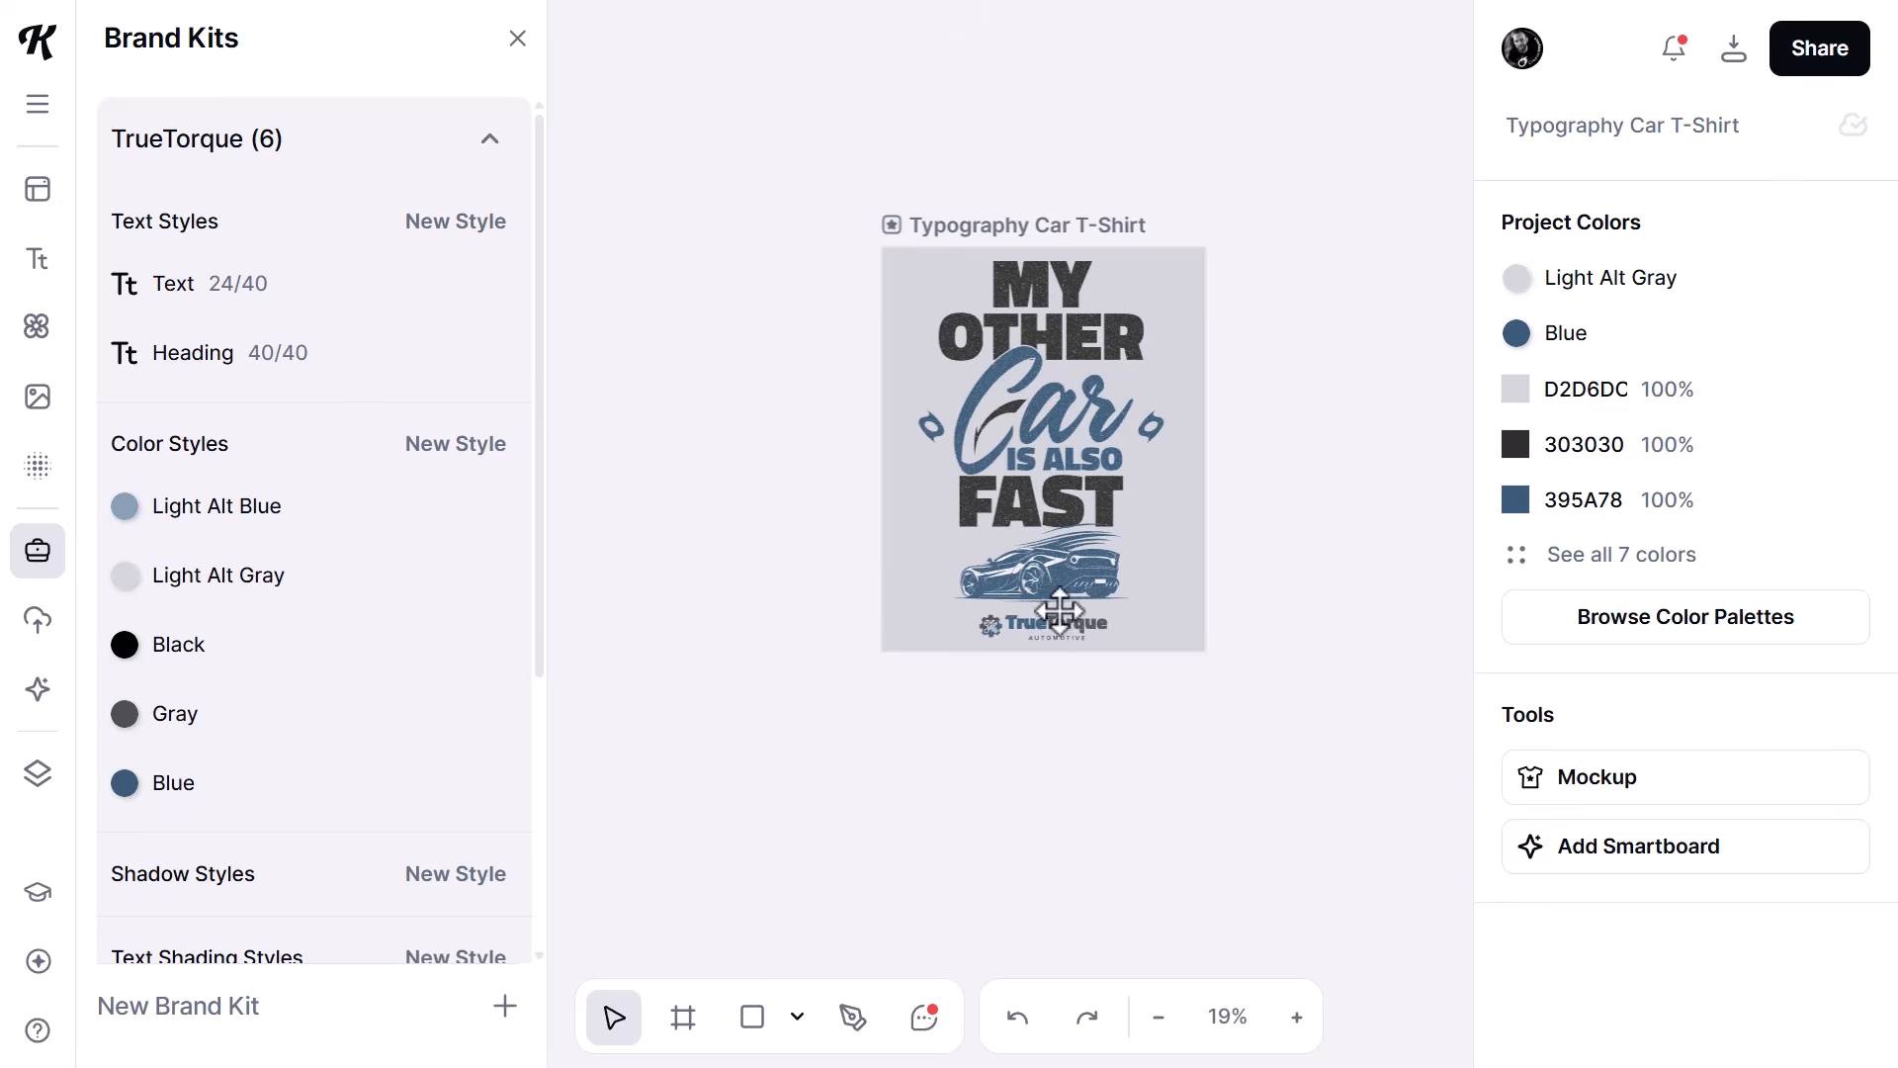
scroll(1083, 628, "up", 3)
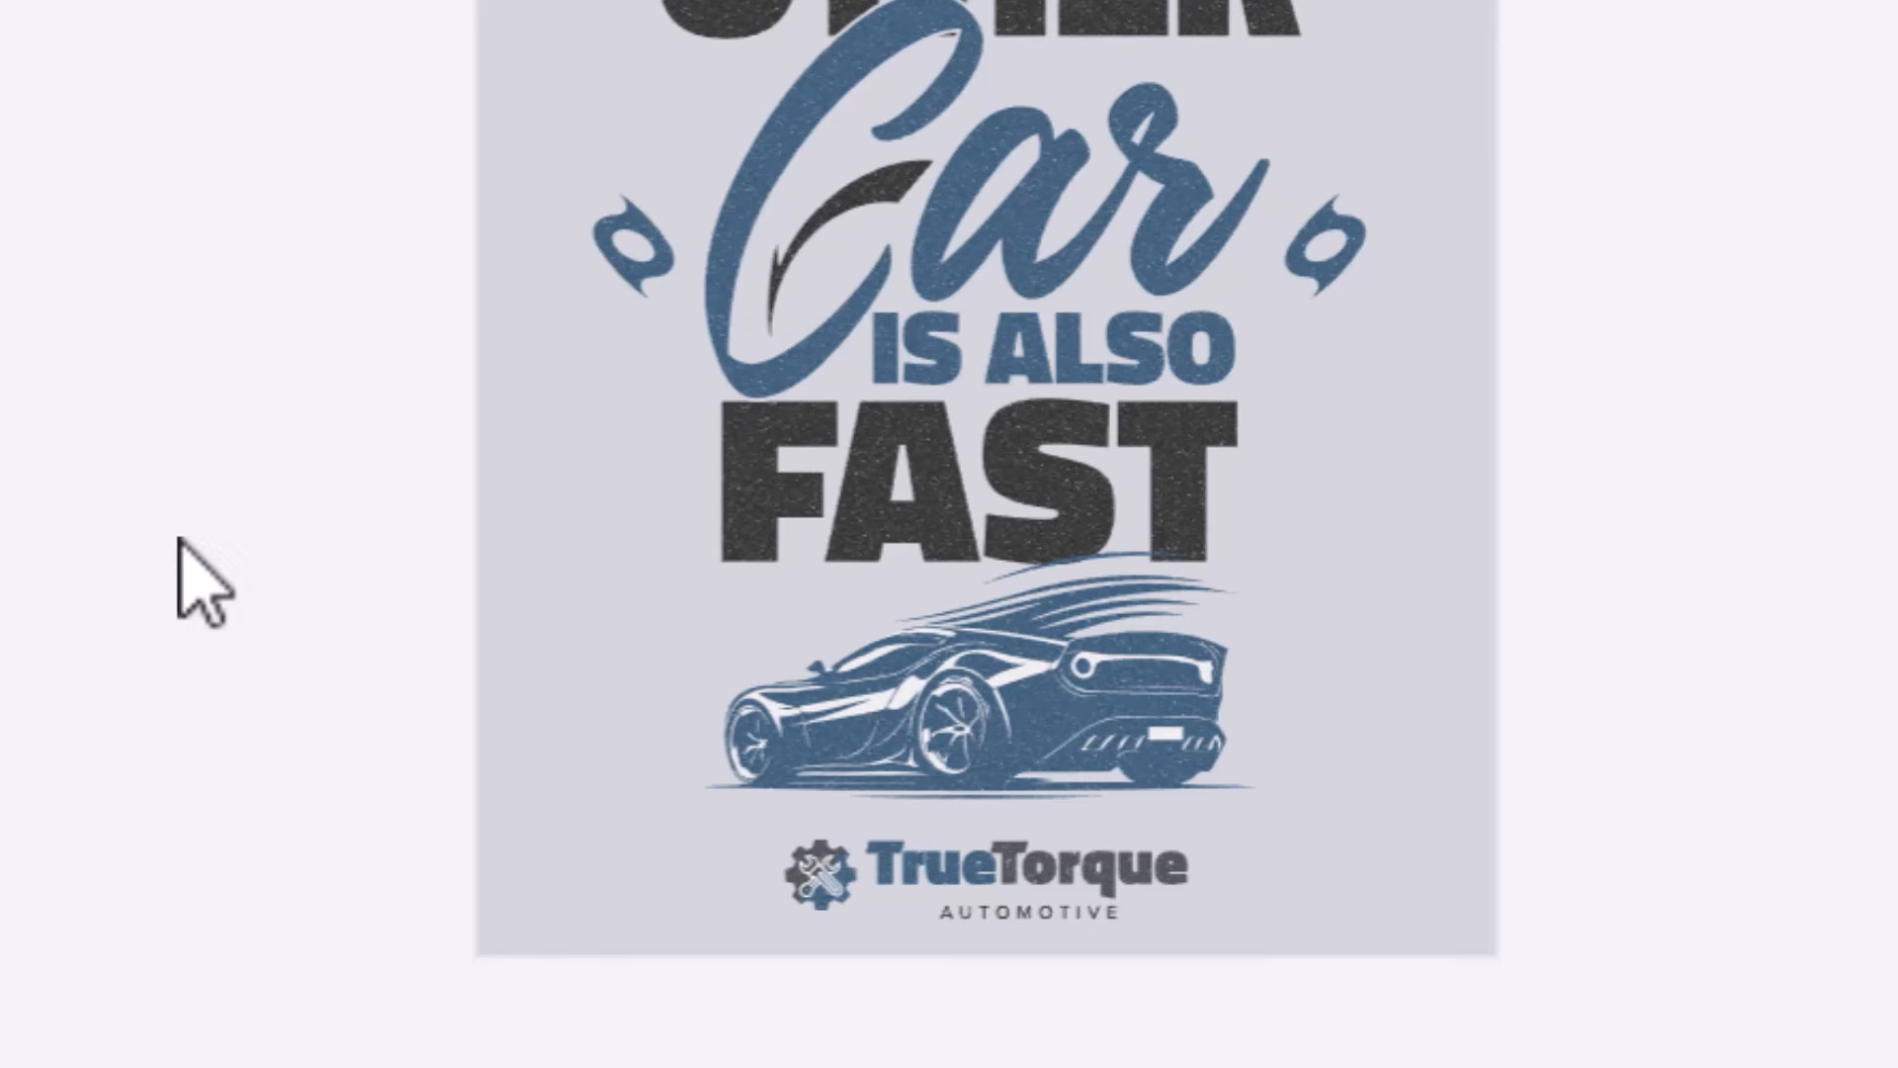
left_click(1038, 692)
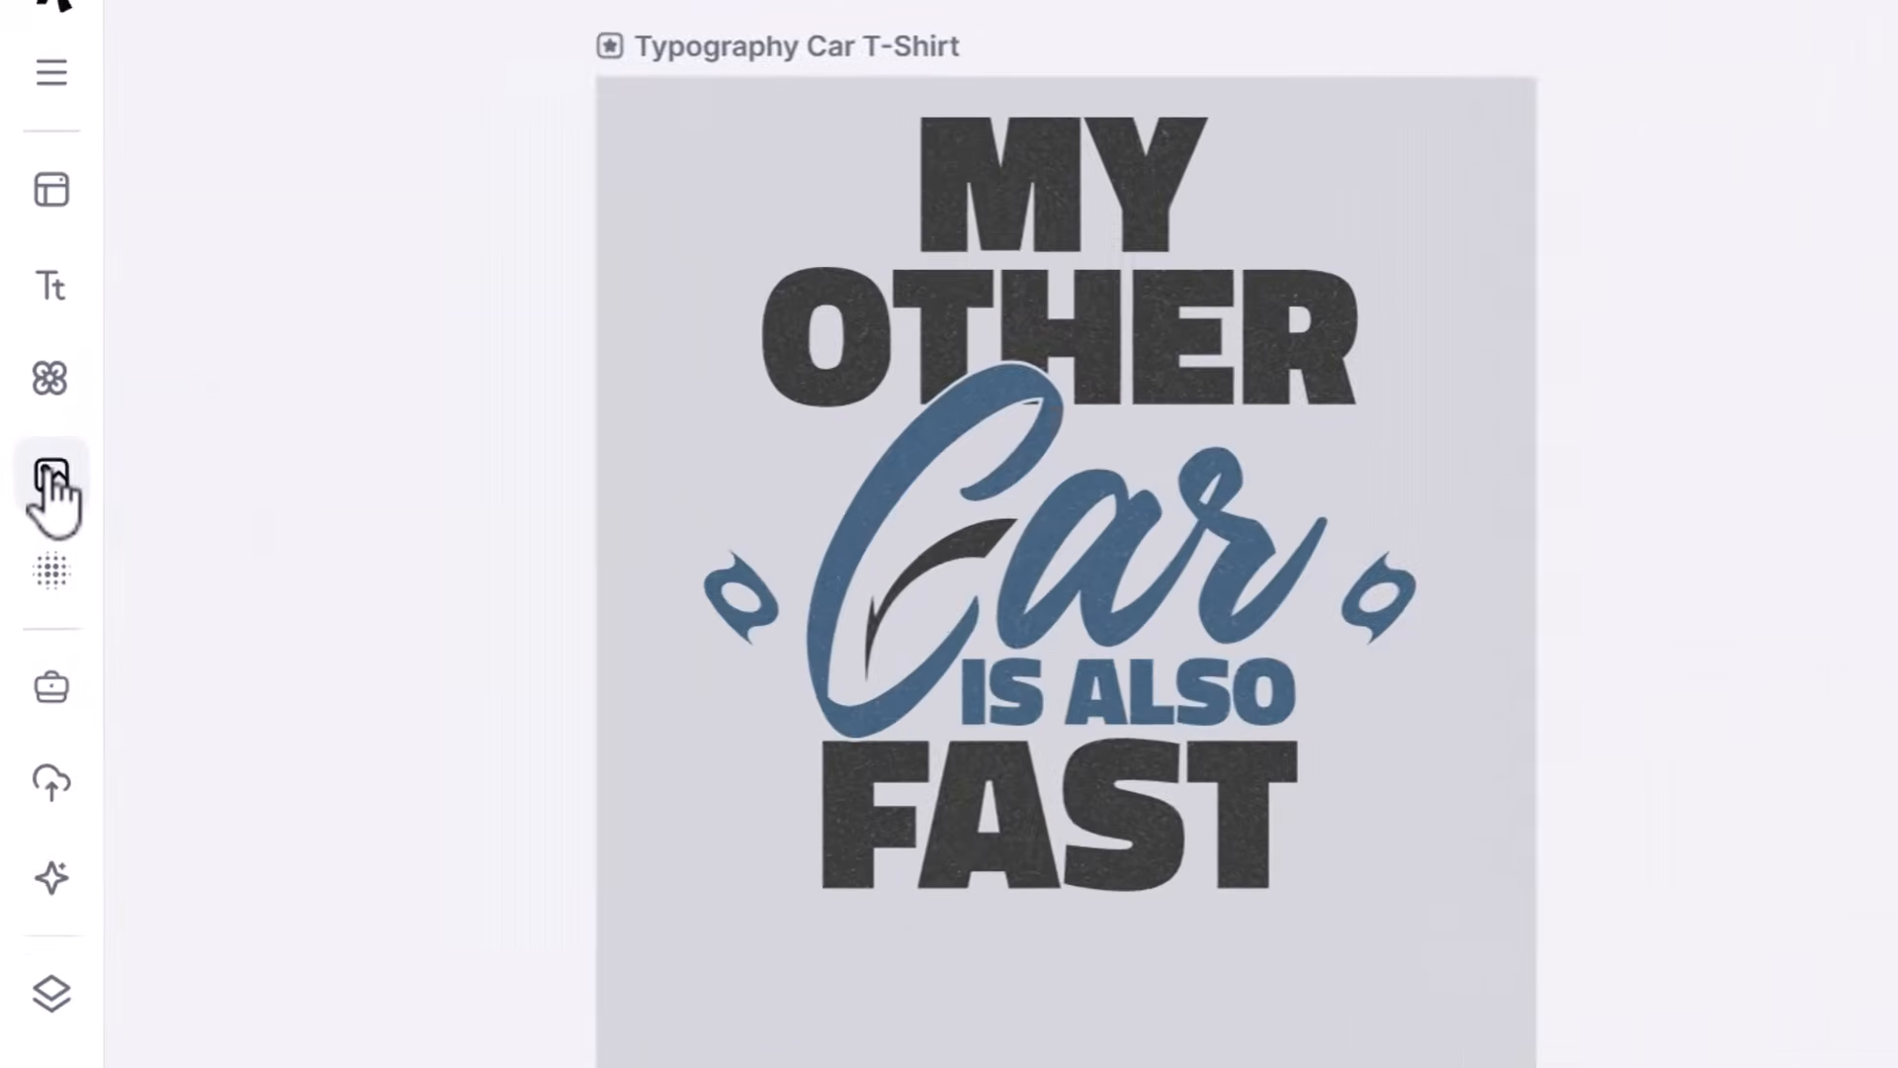
- Search the photos for "sports car" and place the gray car photo with the beige garage wall below "FAST"
left_click(37, 397)
left_click(278, 314)
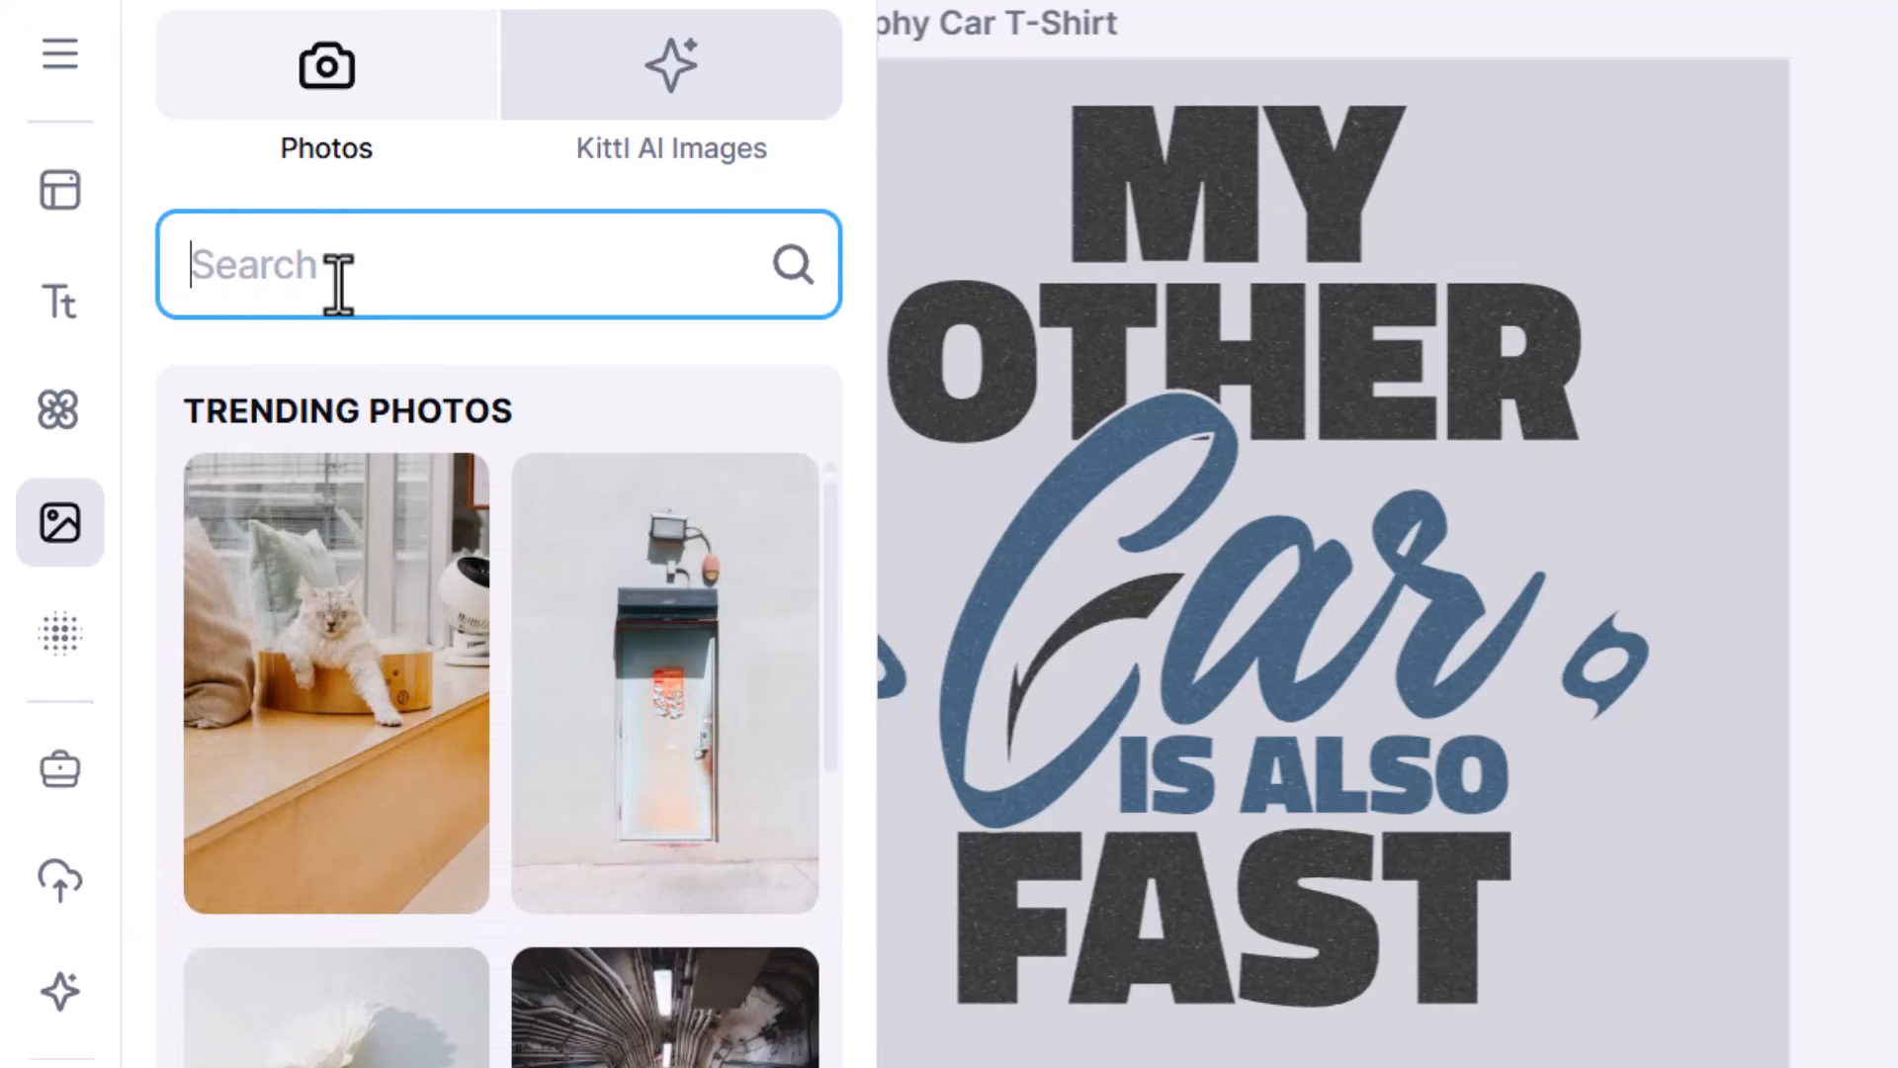
type("sports car")
key("Return")
scroll(653, 989, "down", 5)
scroll(638, 1023, "down", 3)
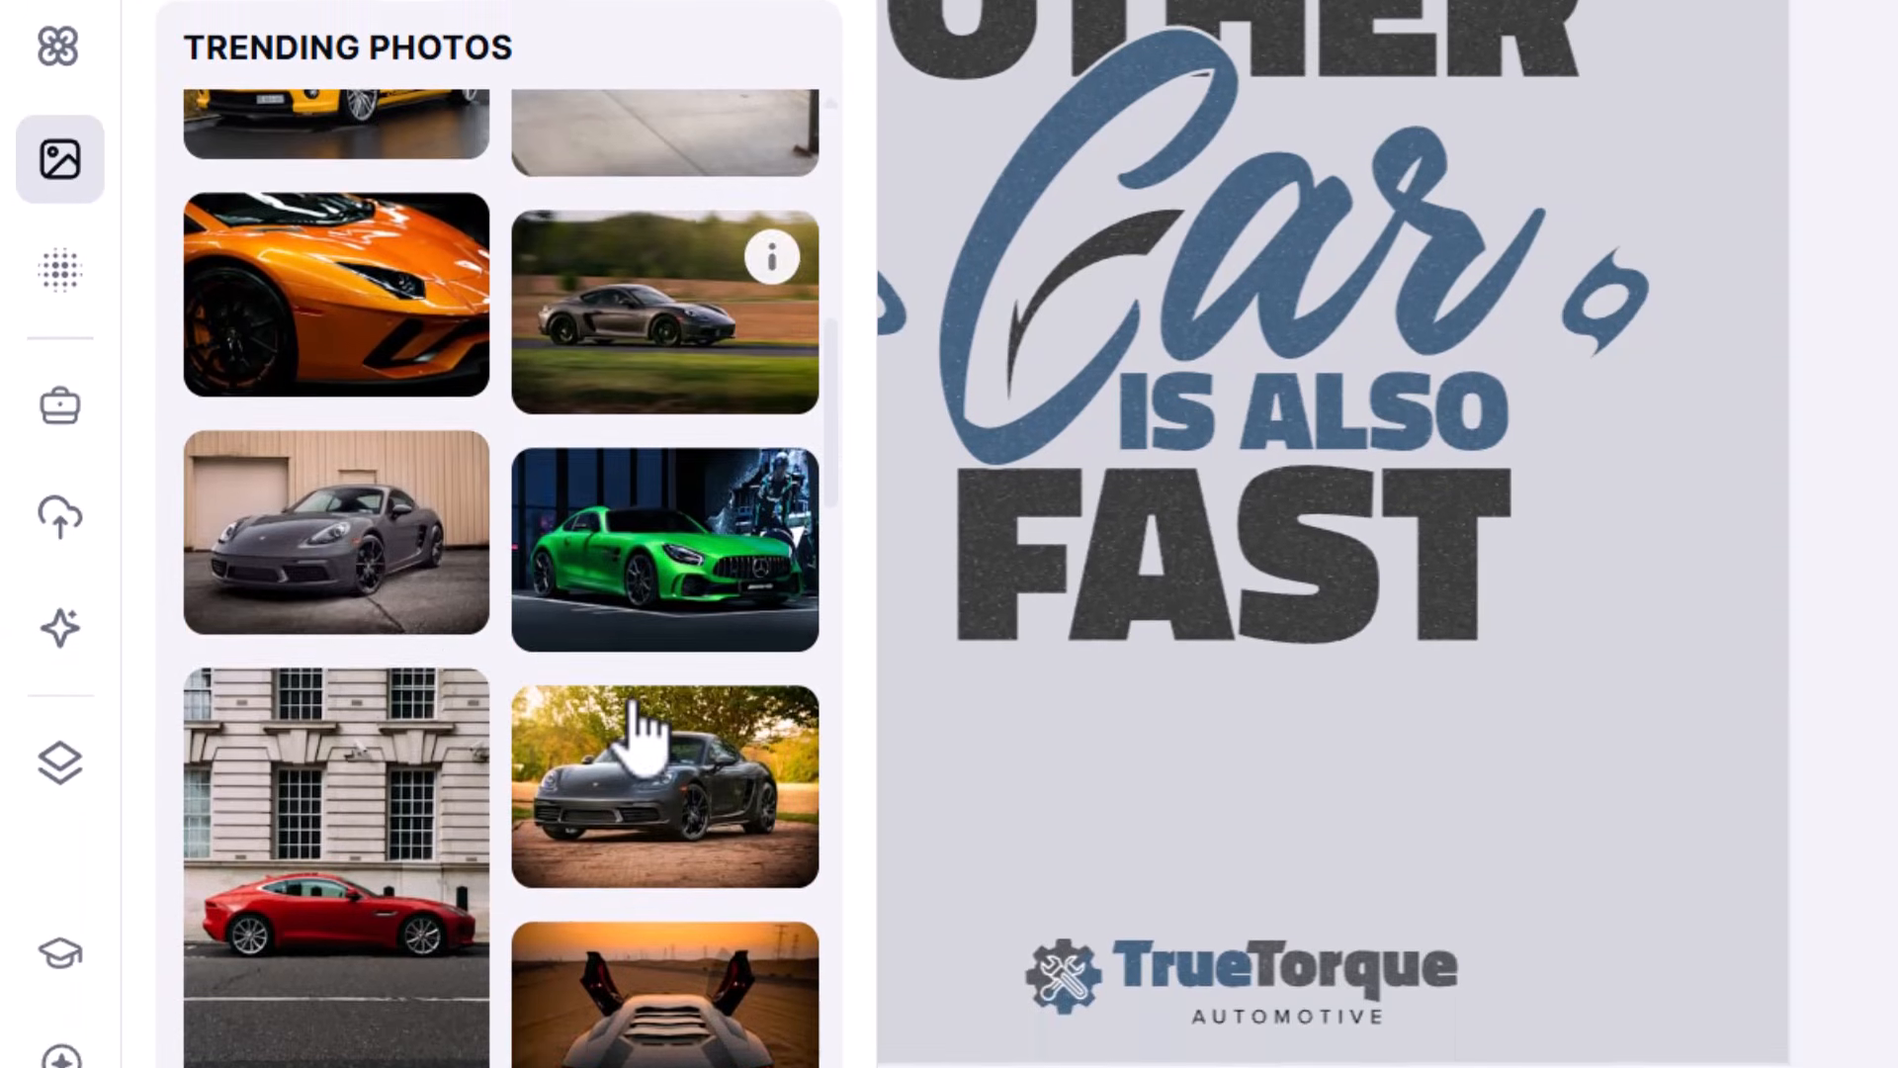
left_click(336, 529)
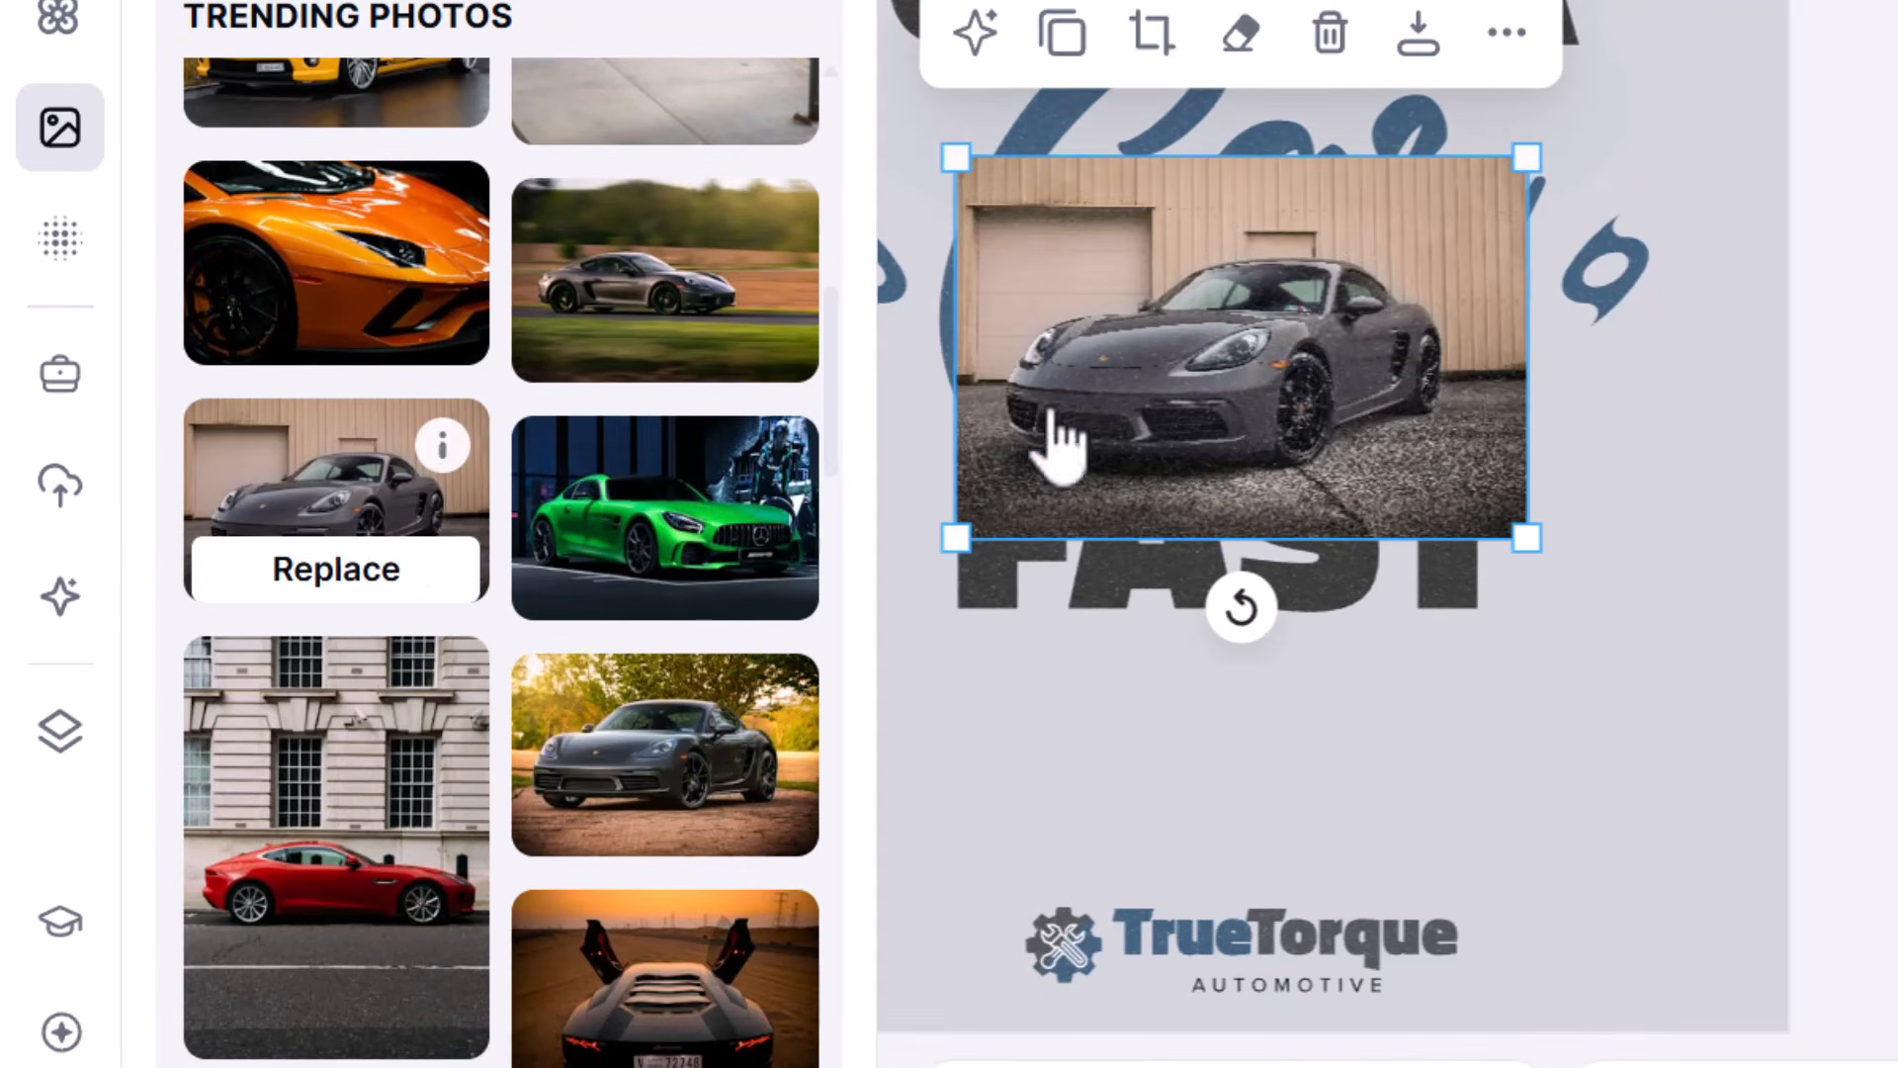
left_click_drag(1271, 335, 1270, 771)
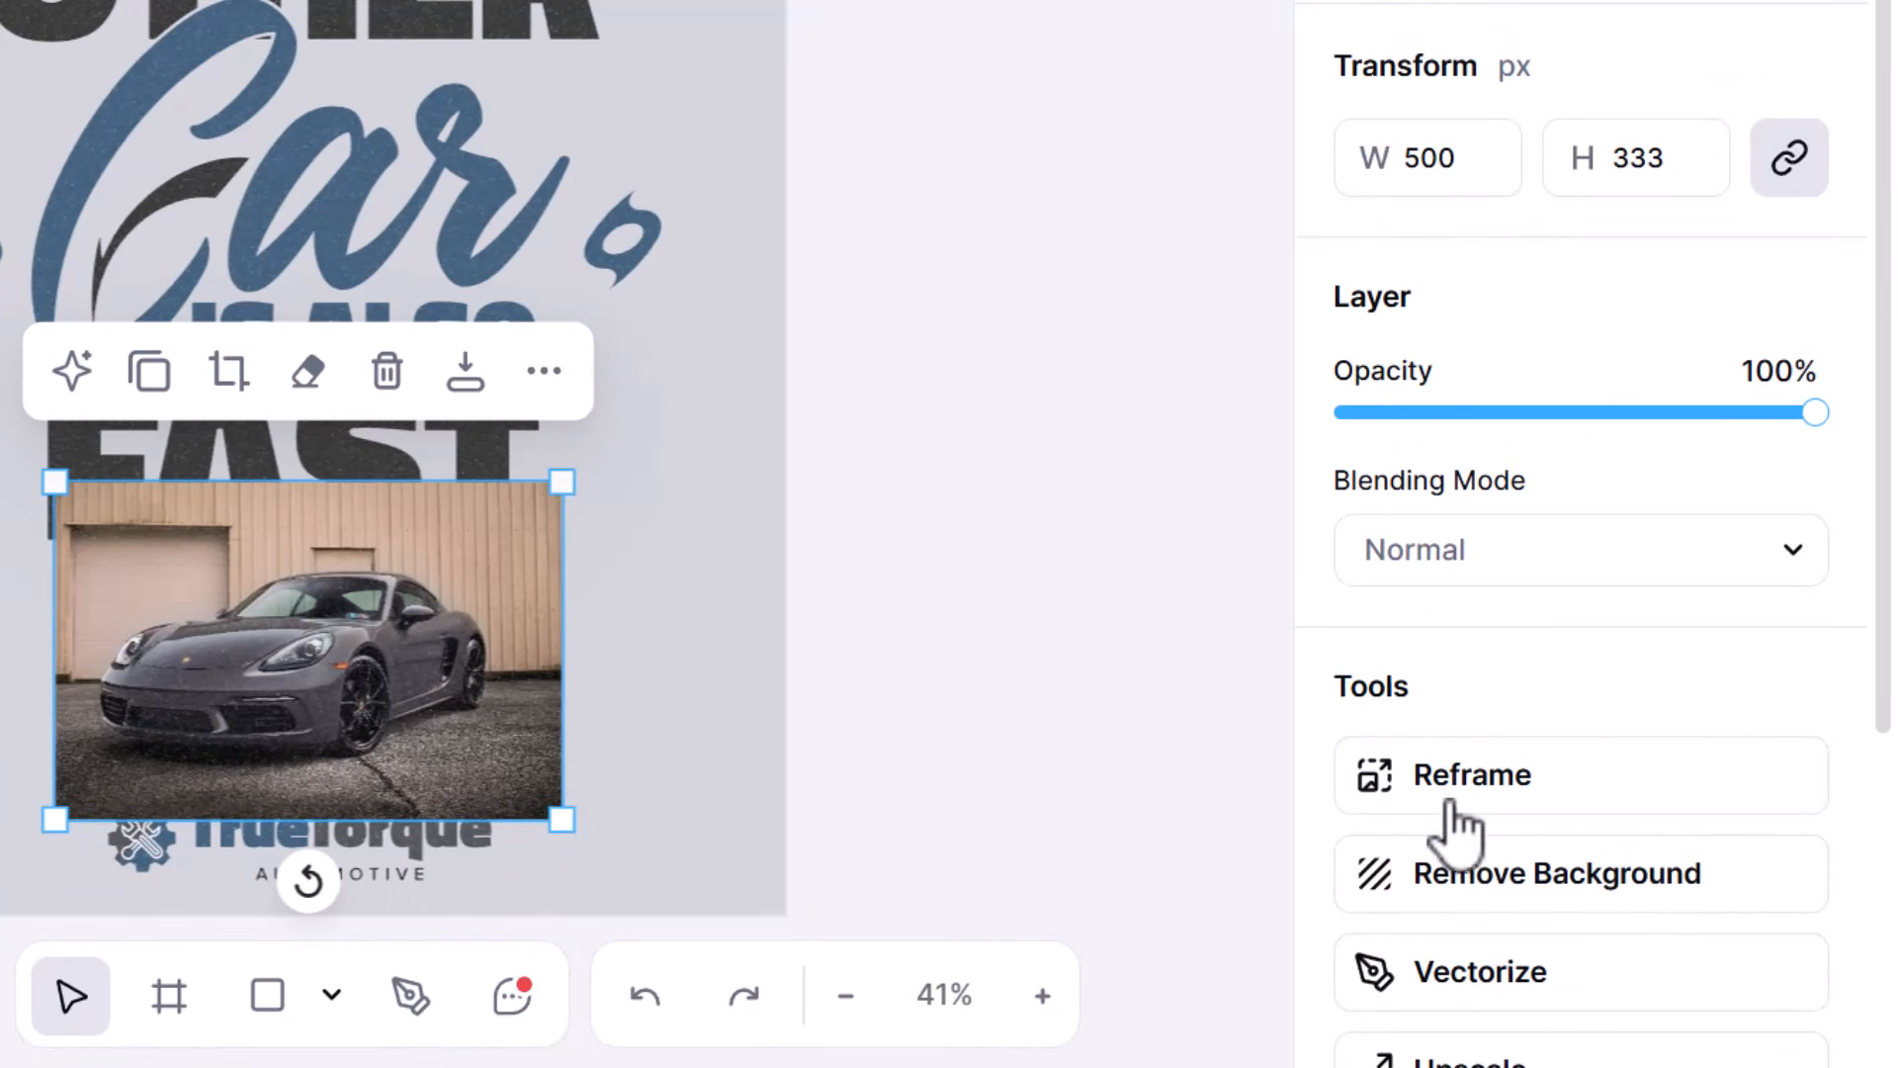
- Remove the car photo's background, and enlarge and center the car between "FAST" and the logo, slightly overlapping "FAST"
left_click(1559, 923)
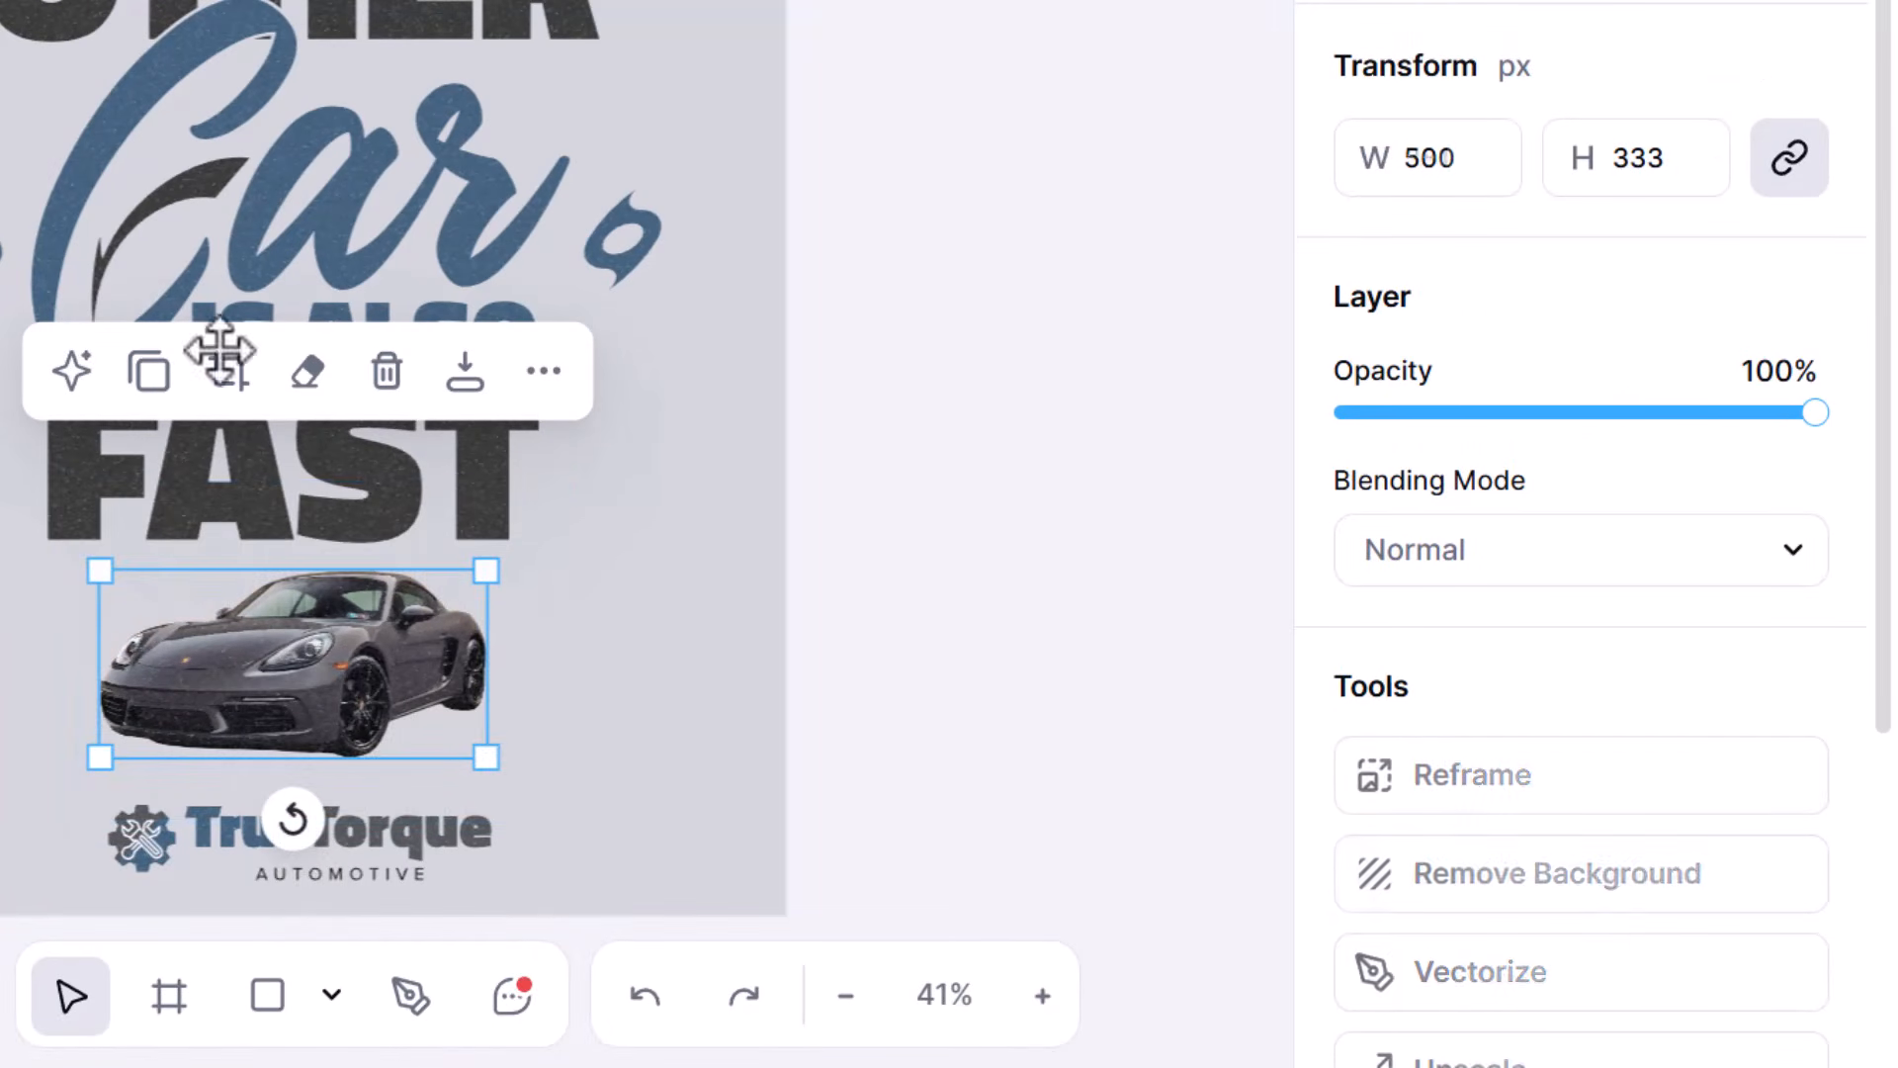
left_click_drag(368, 666, 273, 616)
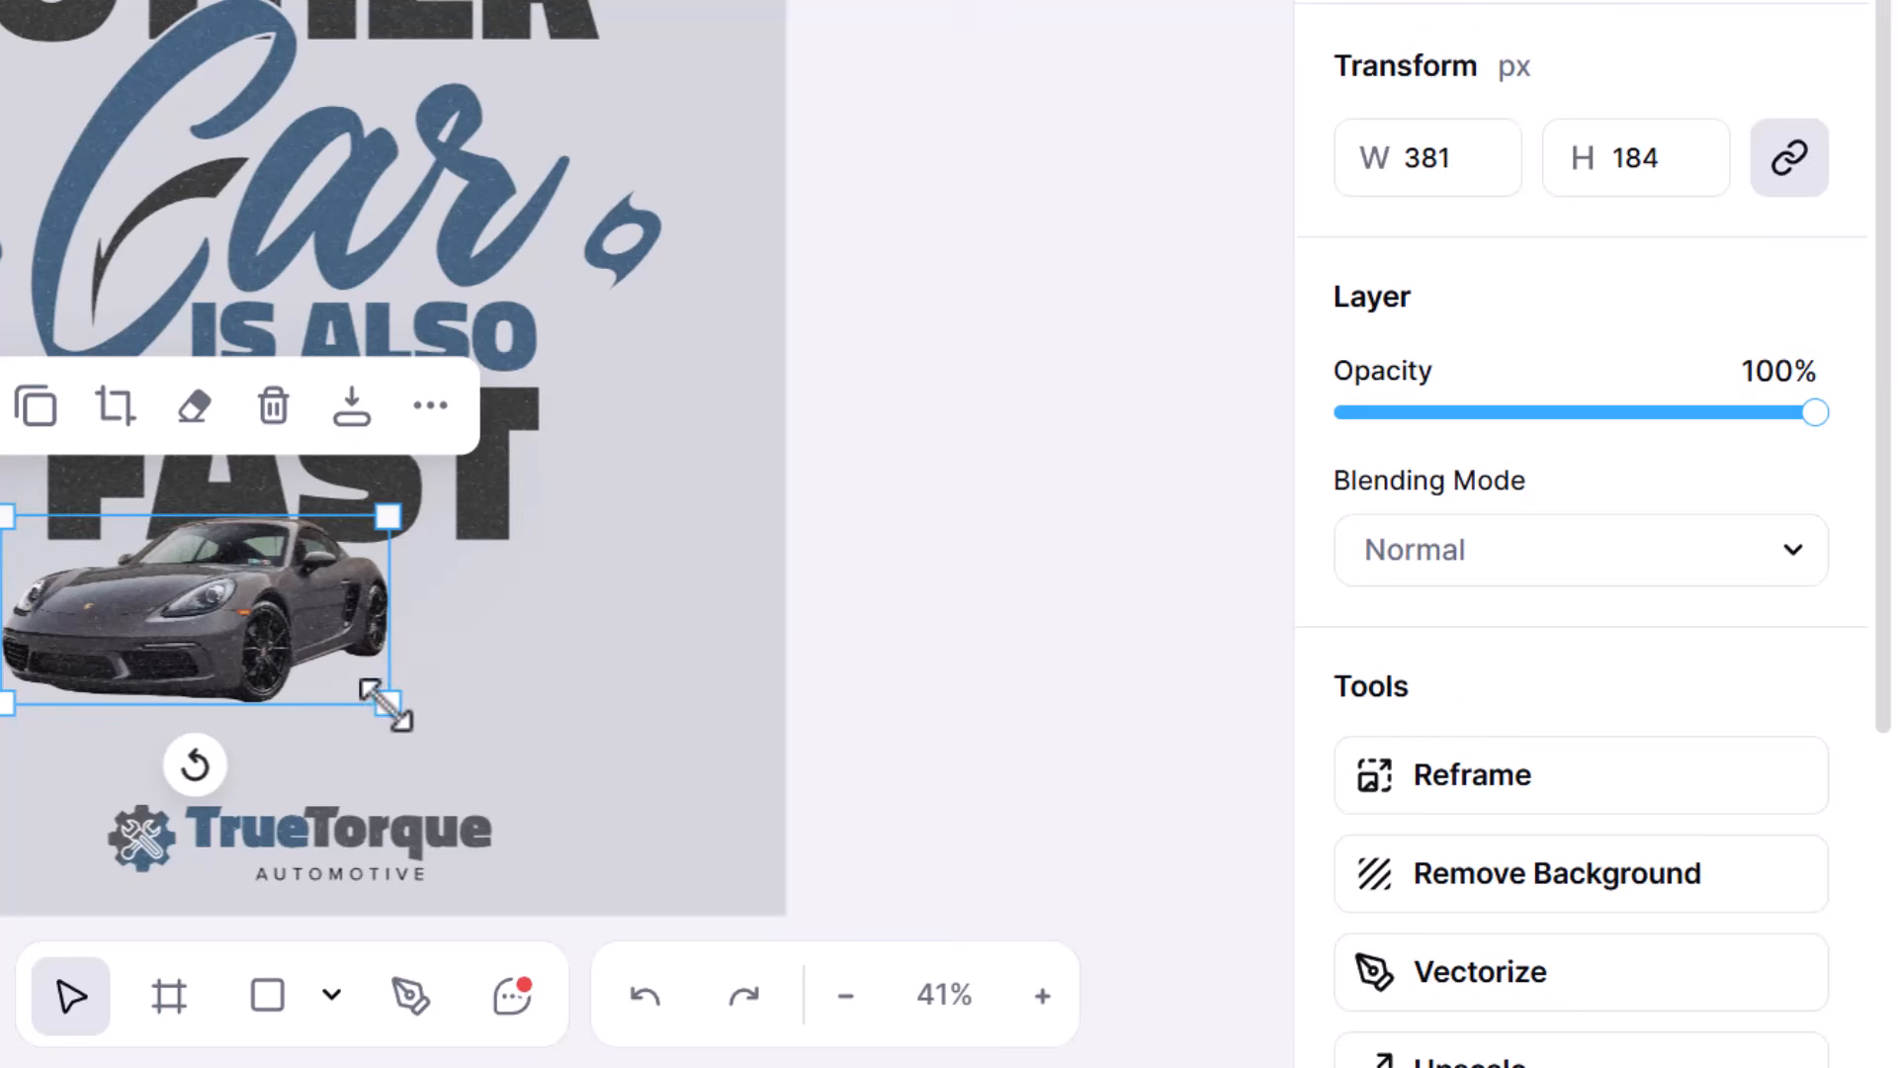
left_click_drag(385, 705, 575, 806)
left_click_drag(384, 649, 386, 661)
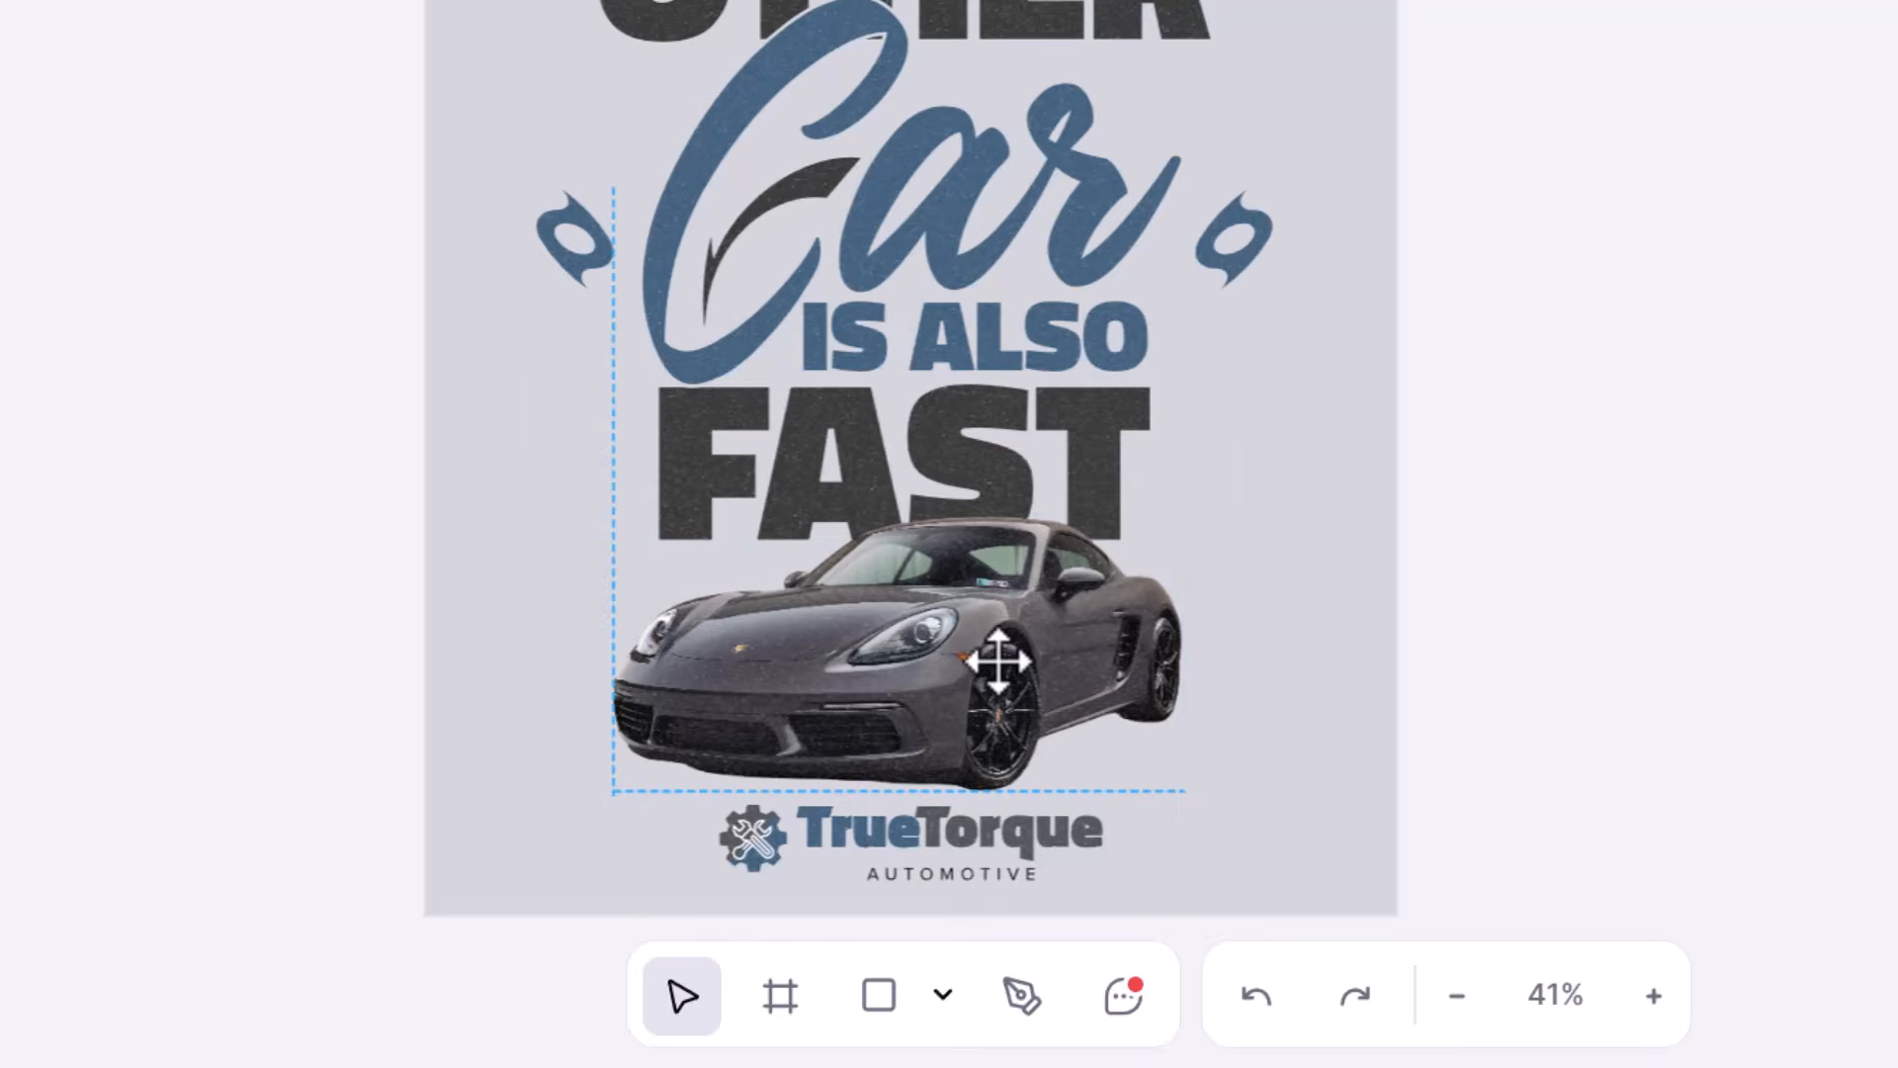
left_click_drag(999, 661, 1017, 633)
left_click(1068, 580)
- Add a photo filter to the car with brightness 5%, contrast 13% and saturation -97%
scroll(1617, 797, "down", 4)
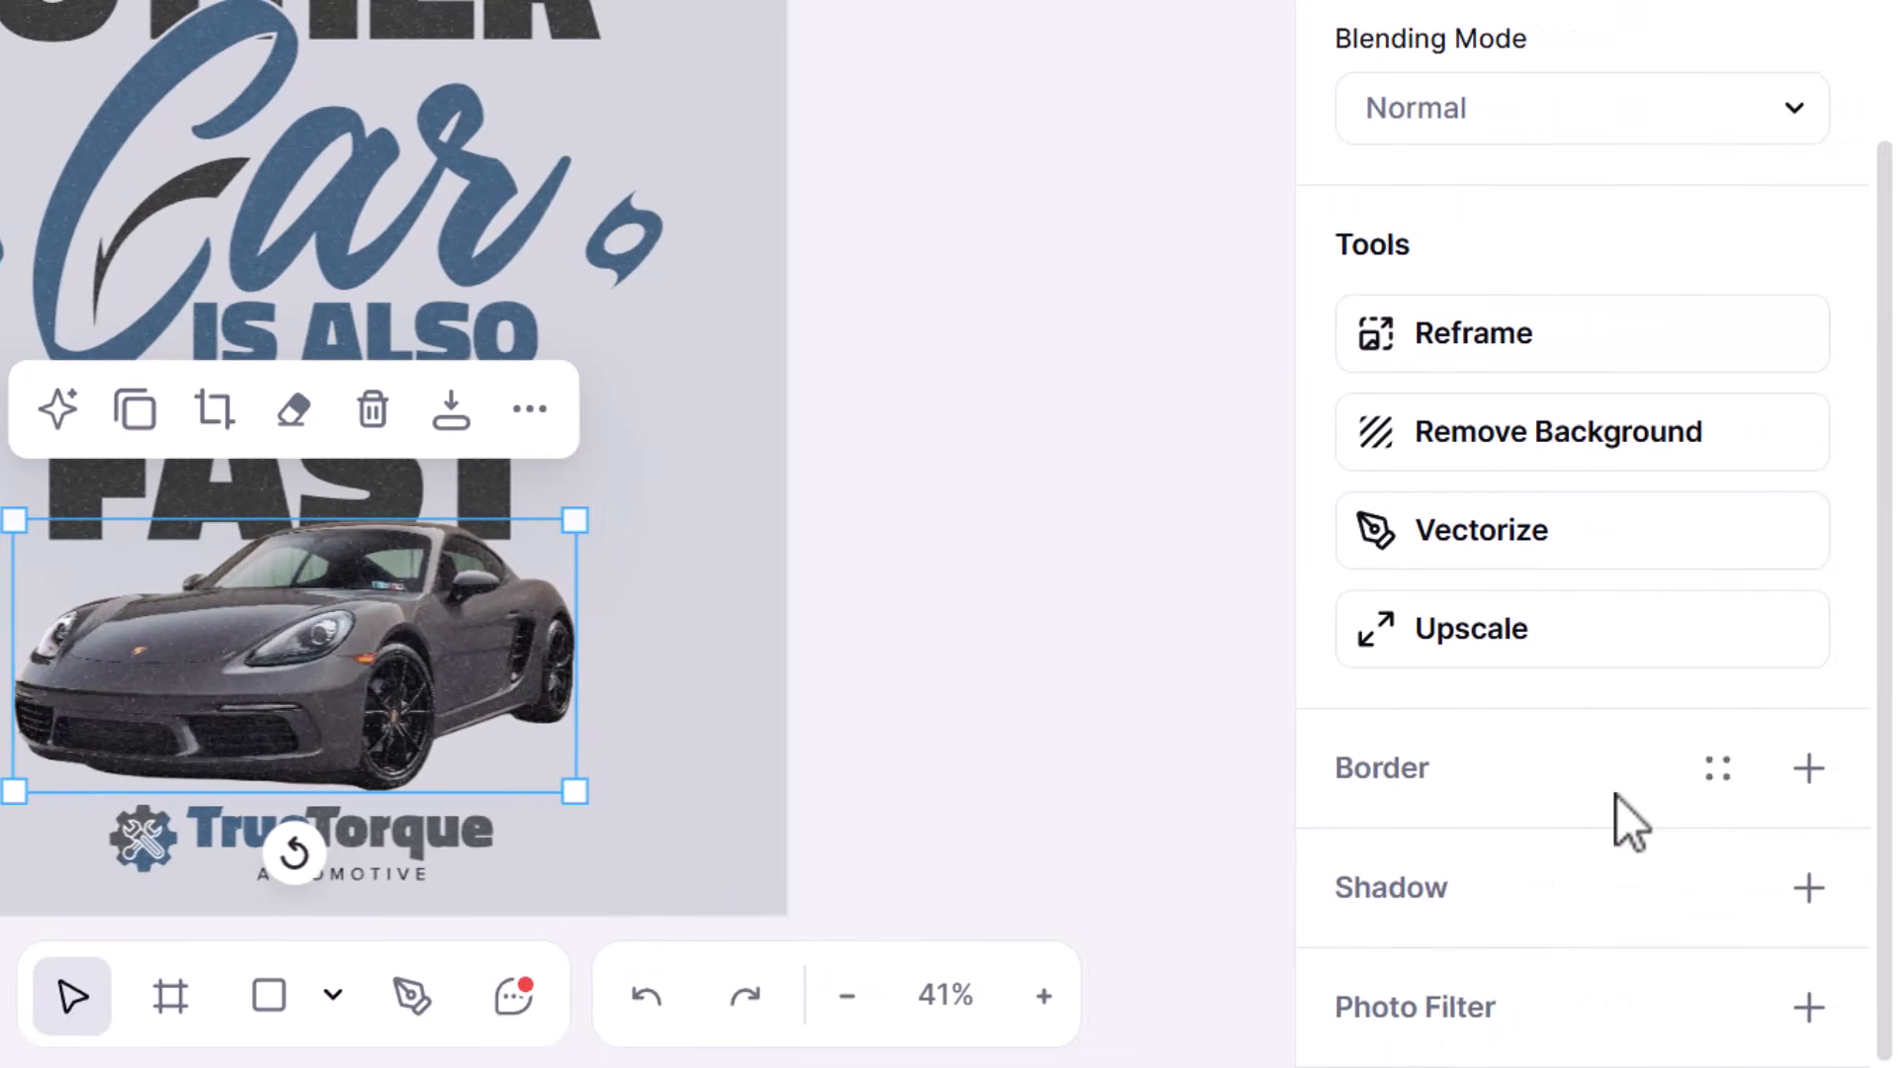
left_click(1810, 1019)
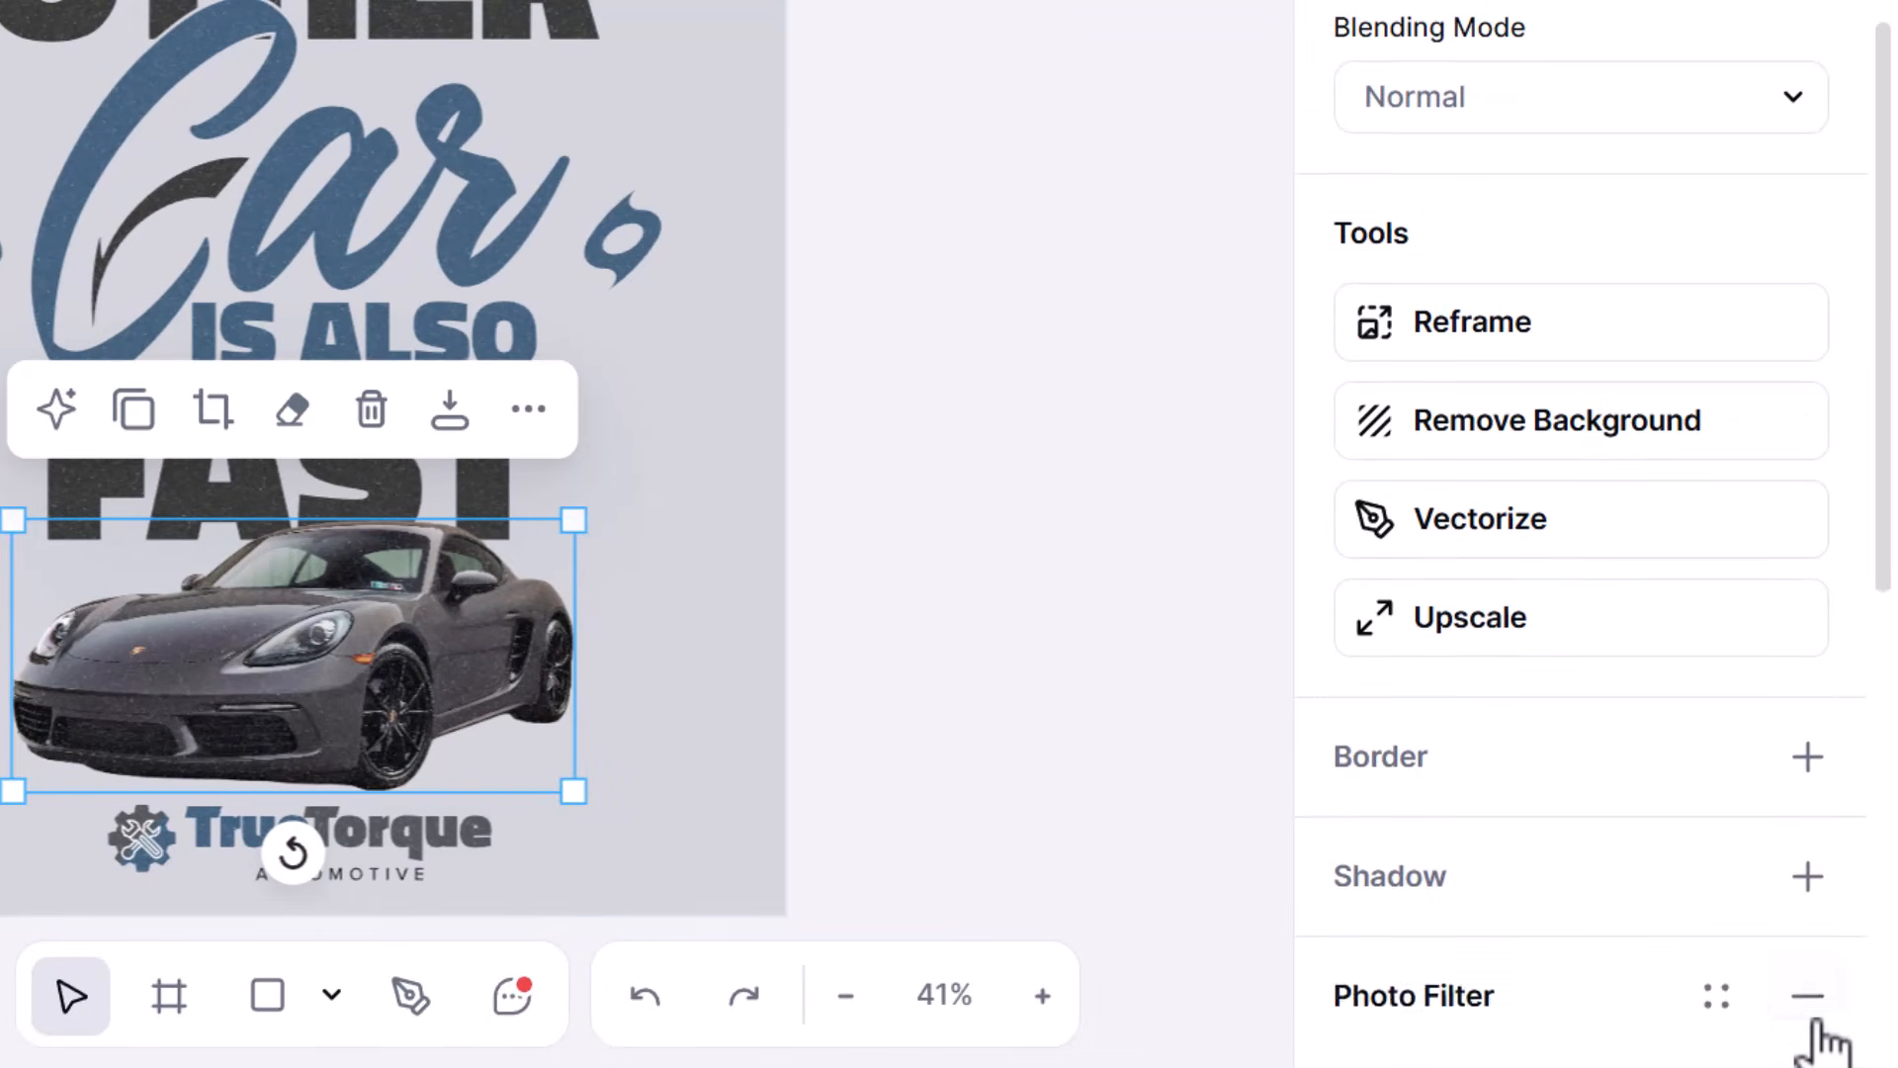
scroll(1819, 1030, "down", 10)
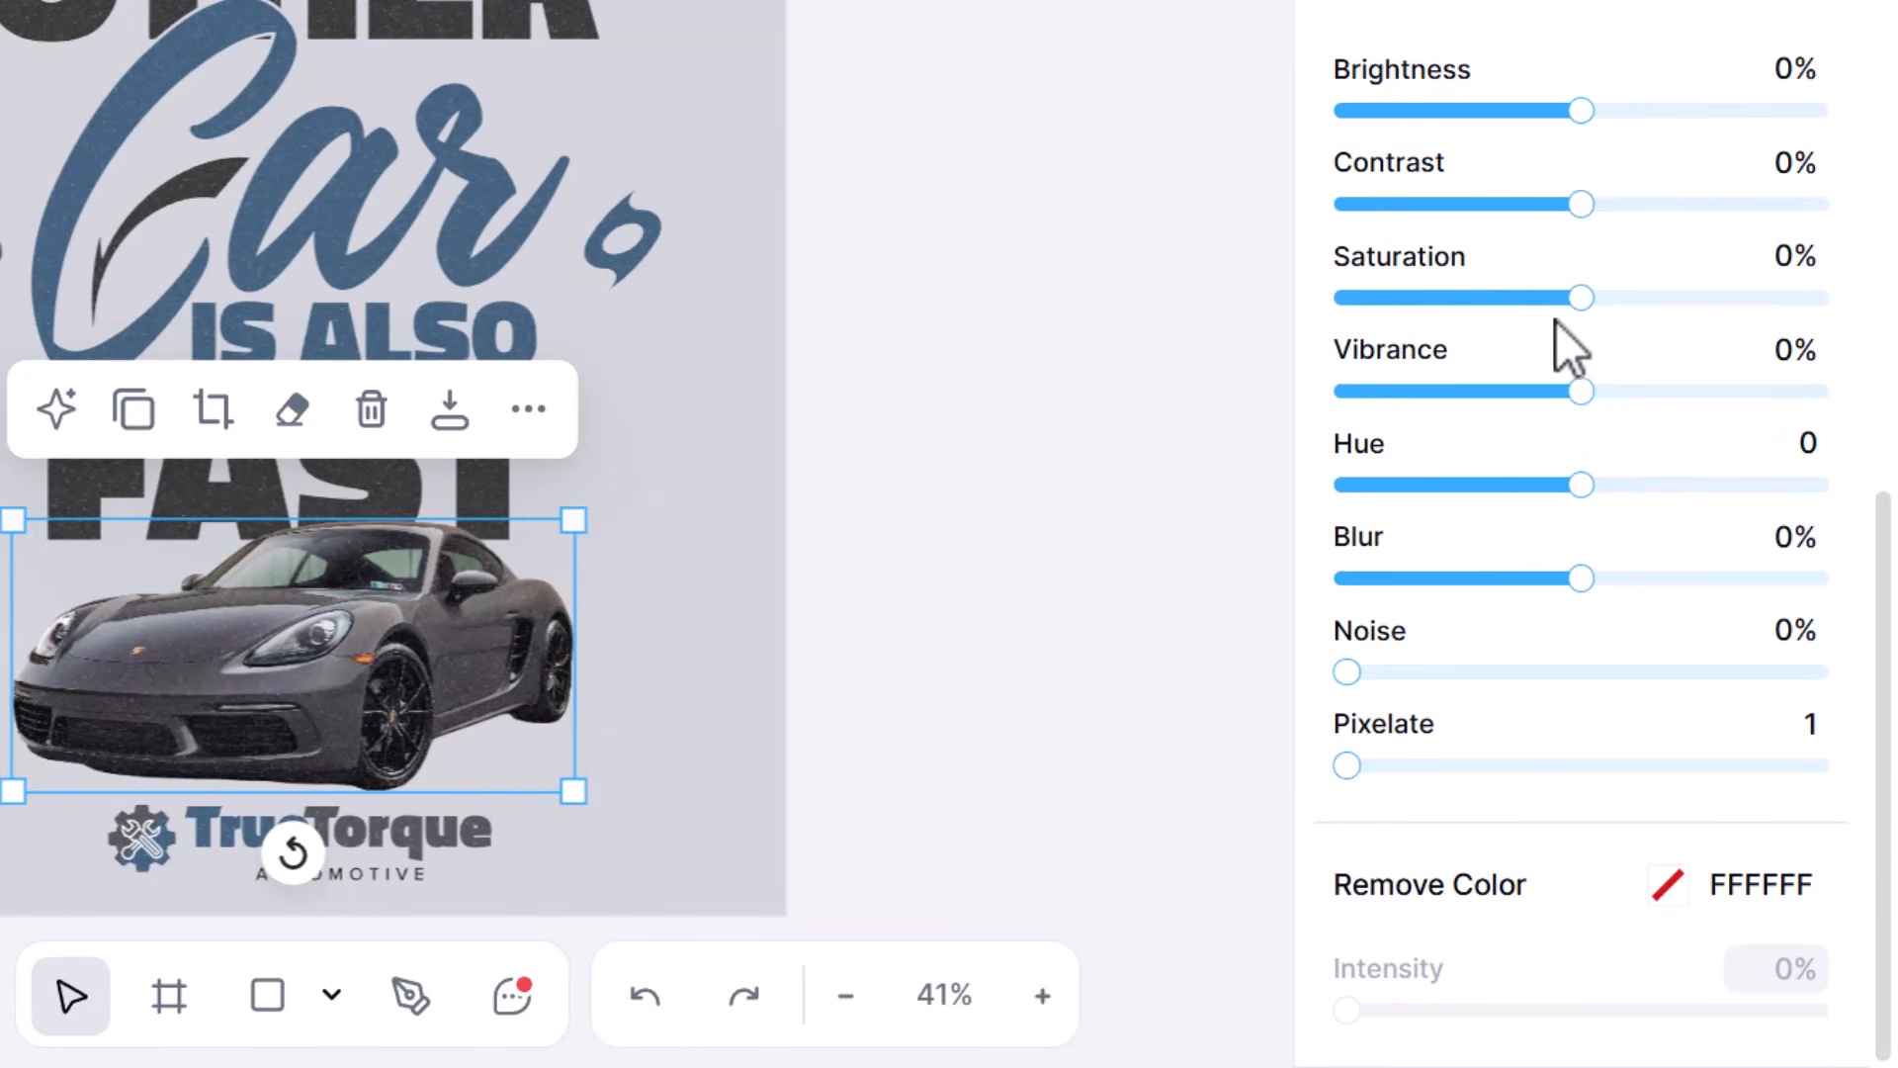
left_click_drag(1572, 300, 1345, 301)
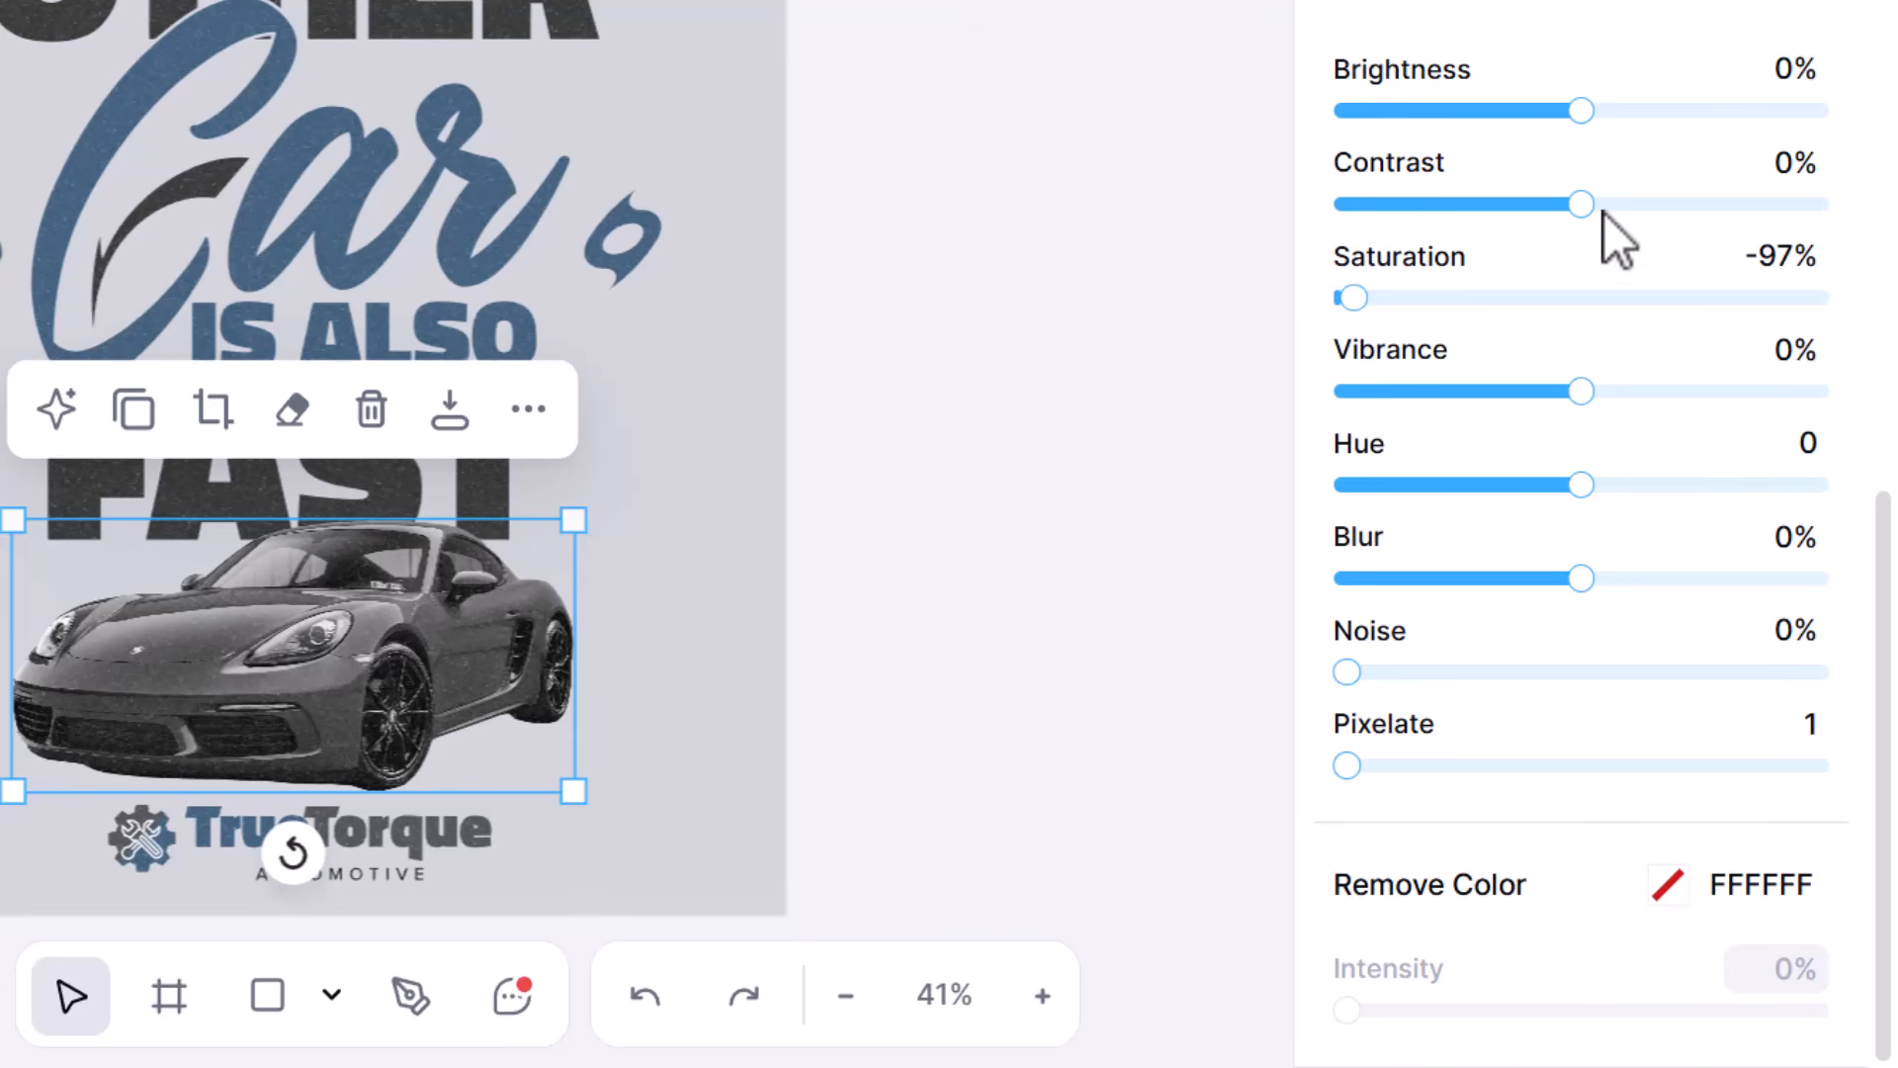
left_click_drag(1580, 203, 1612, 203)
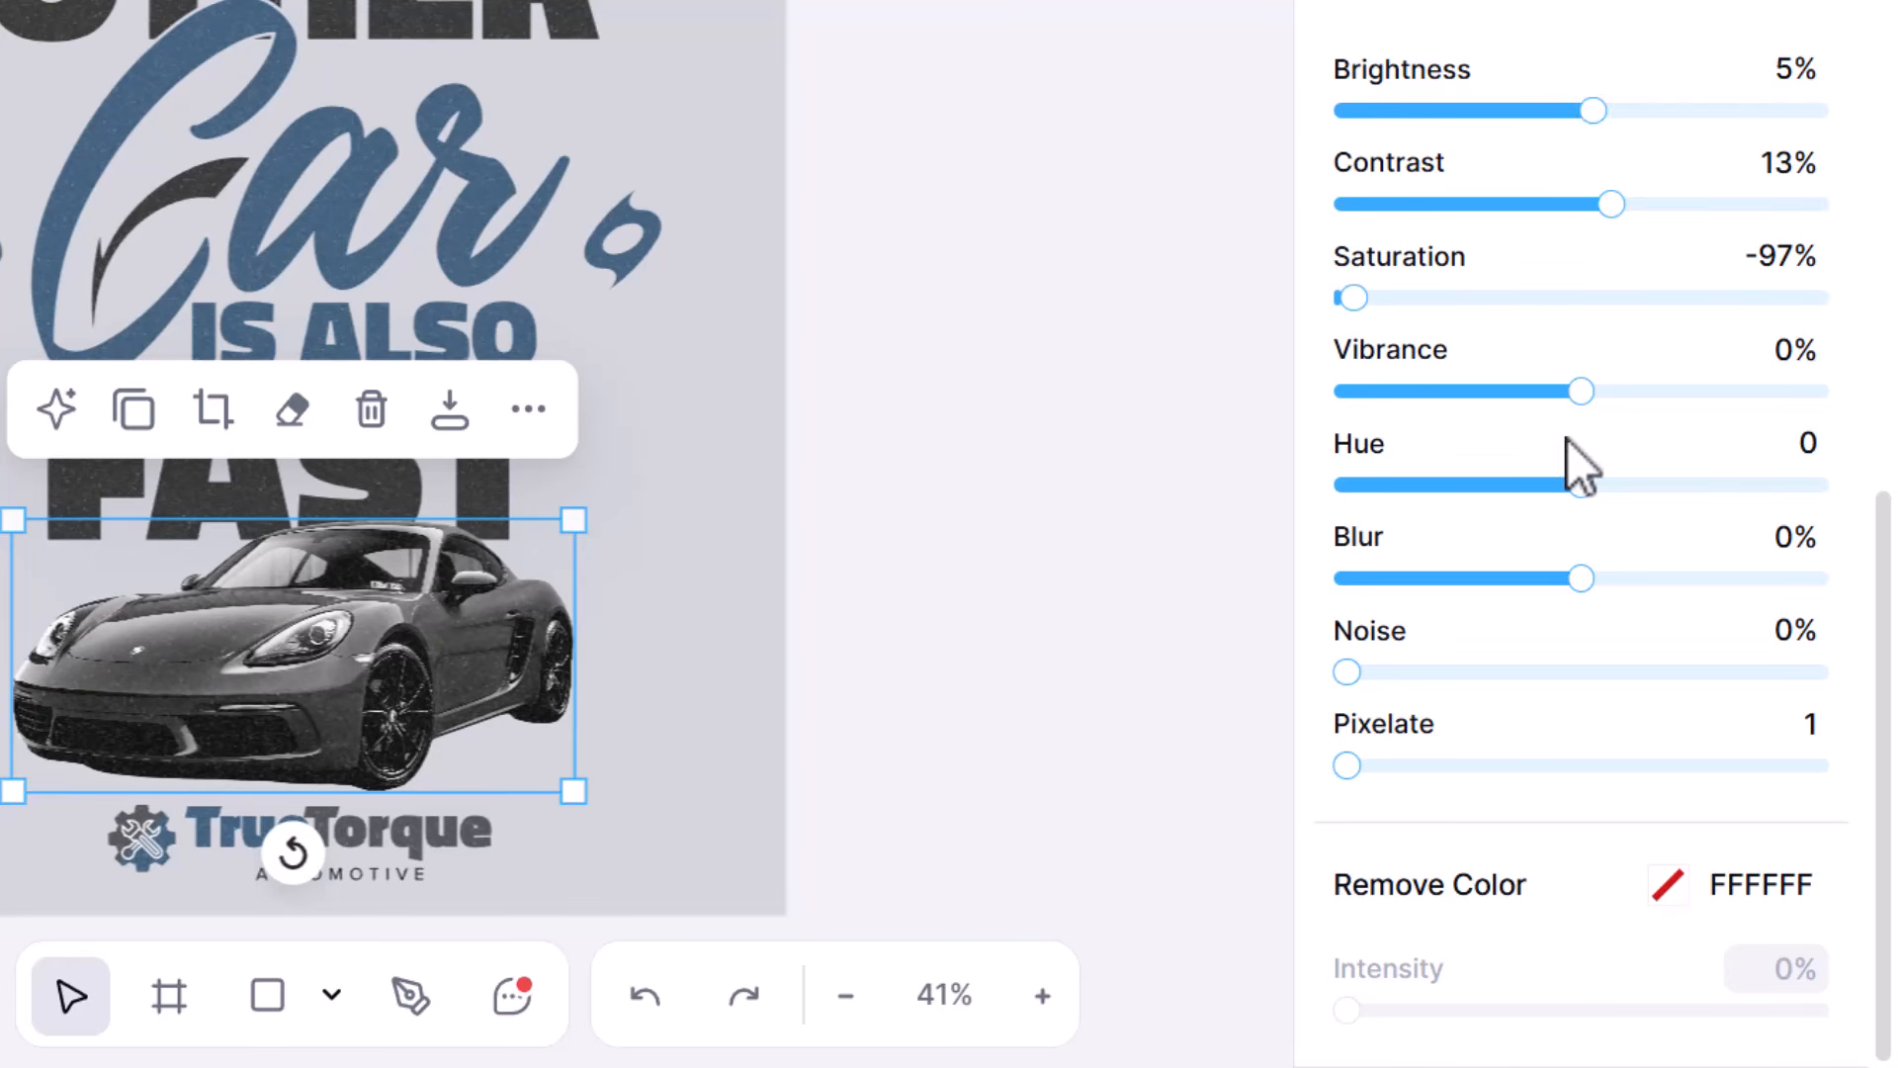
- Adjust the car's photo filter to contrast 17%, saturation -84%, vibrance -3% and hue -3
left_click_drag(1357, 297, 1632, 300)
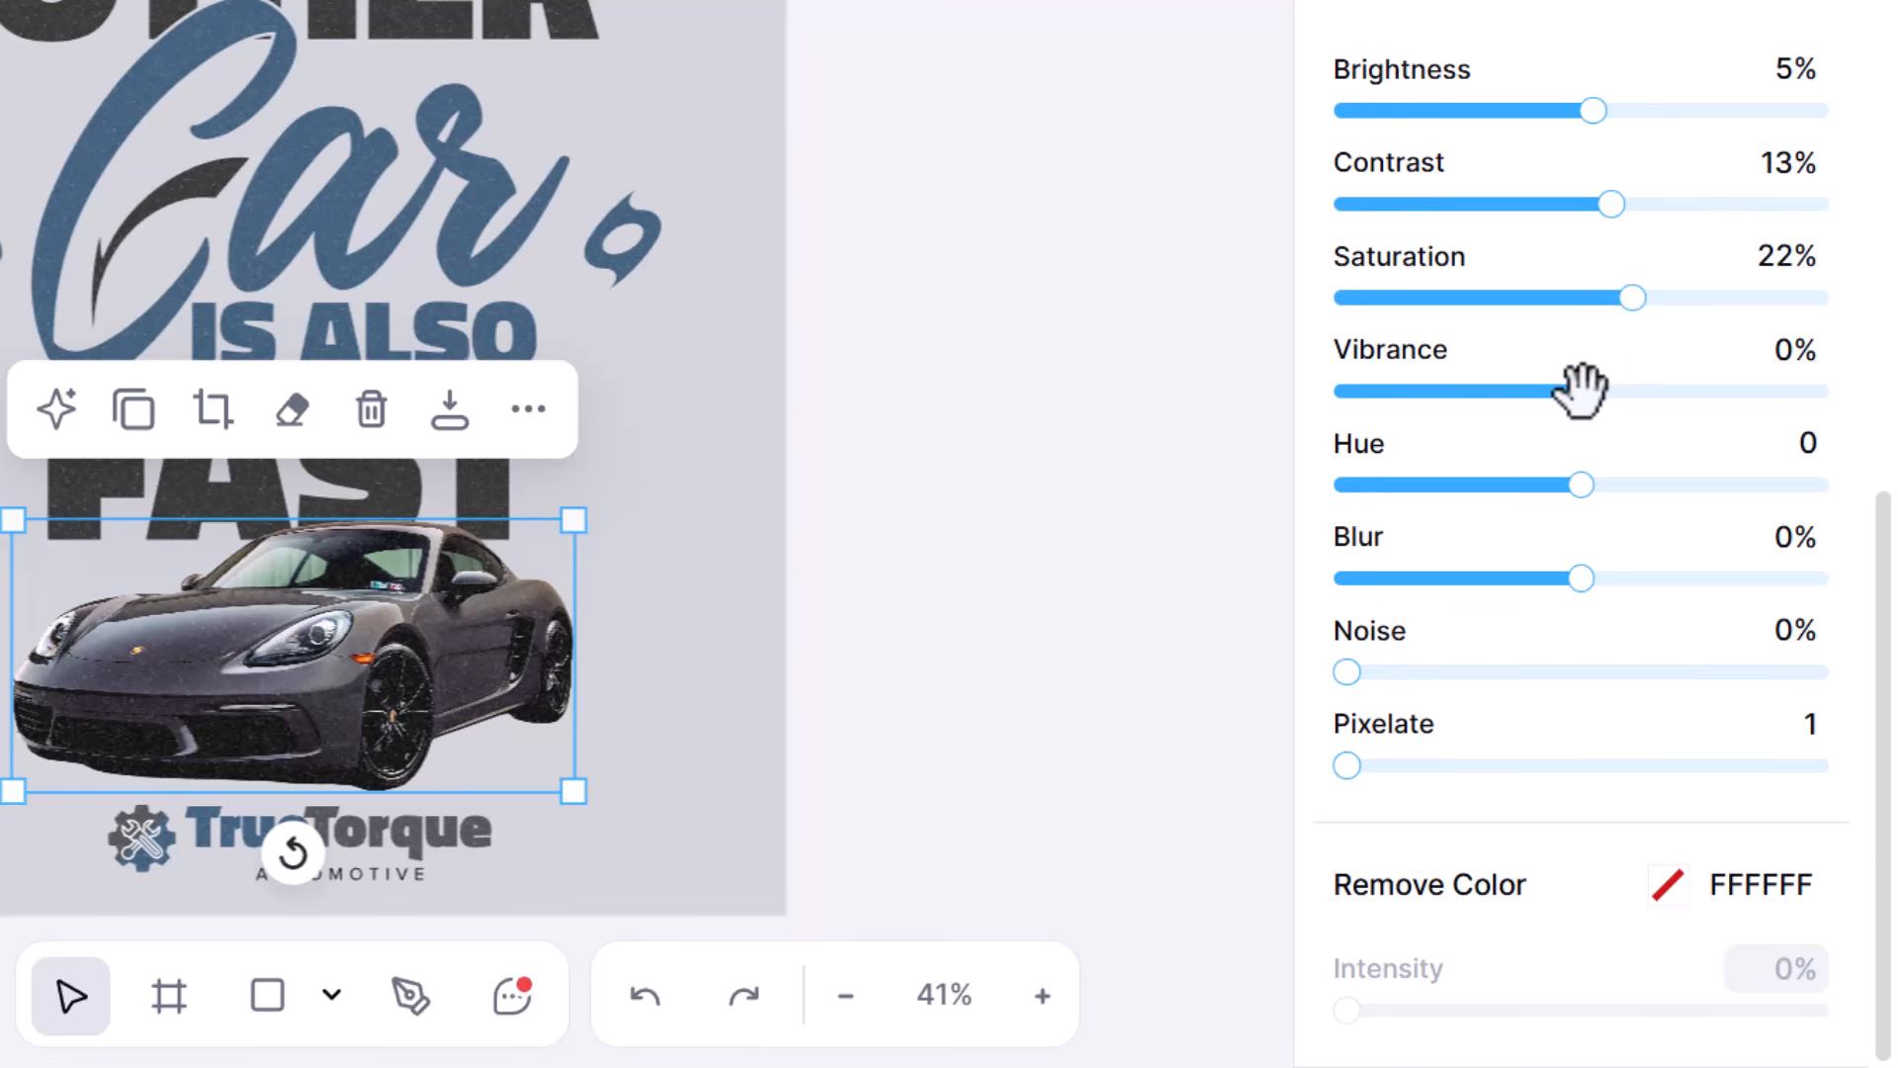
mouse_move(1578, 482)
left_mouse_down()
mouse_move(1414, 482)
mouse_move(1555, 477)
left_mouse_up()
mouse_move(1612, 390)
left_mouse_down()
mouse_move(1665, 392)
mouse_move(1575, 391)
left_mouse_up()
left_click_drag(1621, 297, 1381, 298)
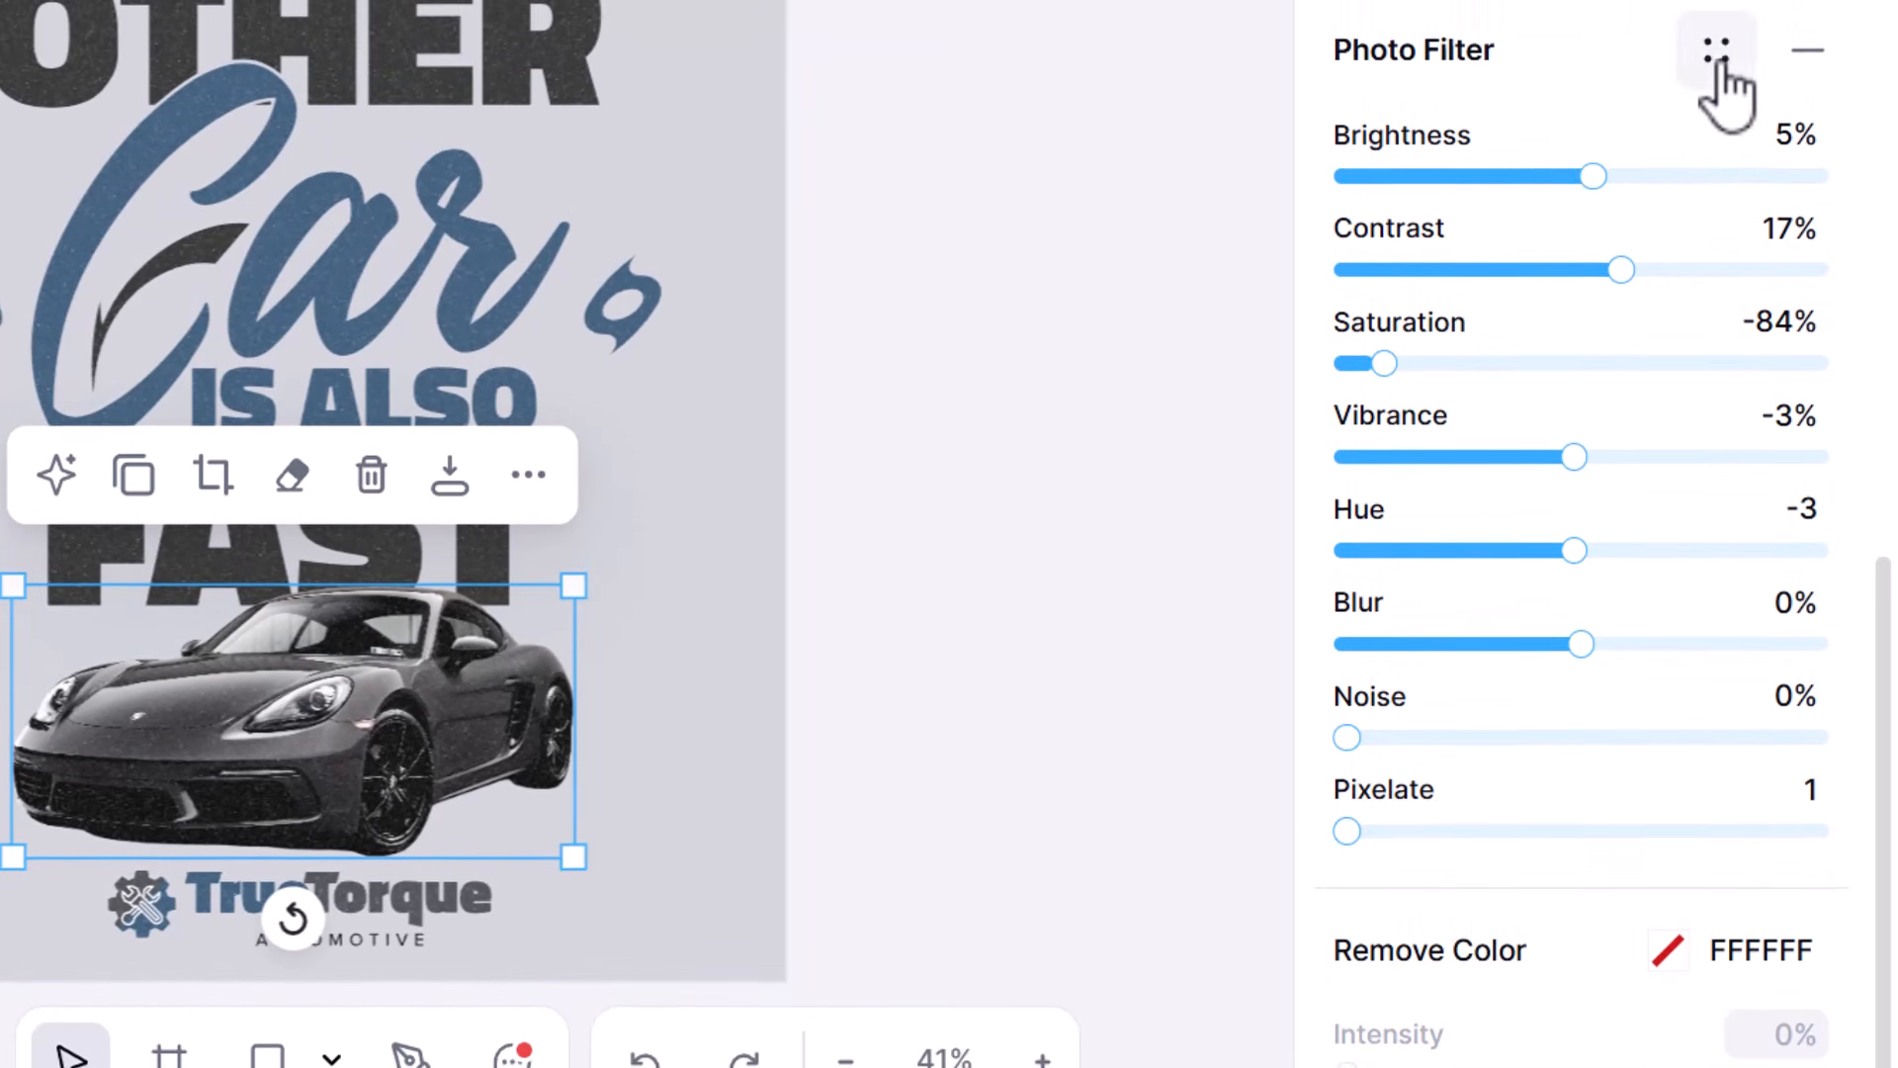
- Save the filter settings as a photo filter style named "Unsaturate" in the TrueTorque brand kit
left_click(1721, 67)
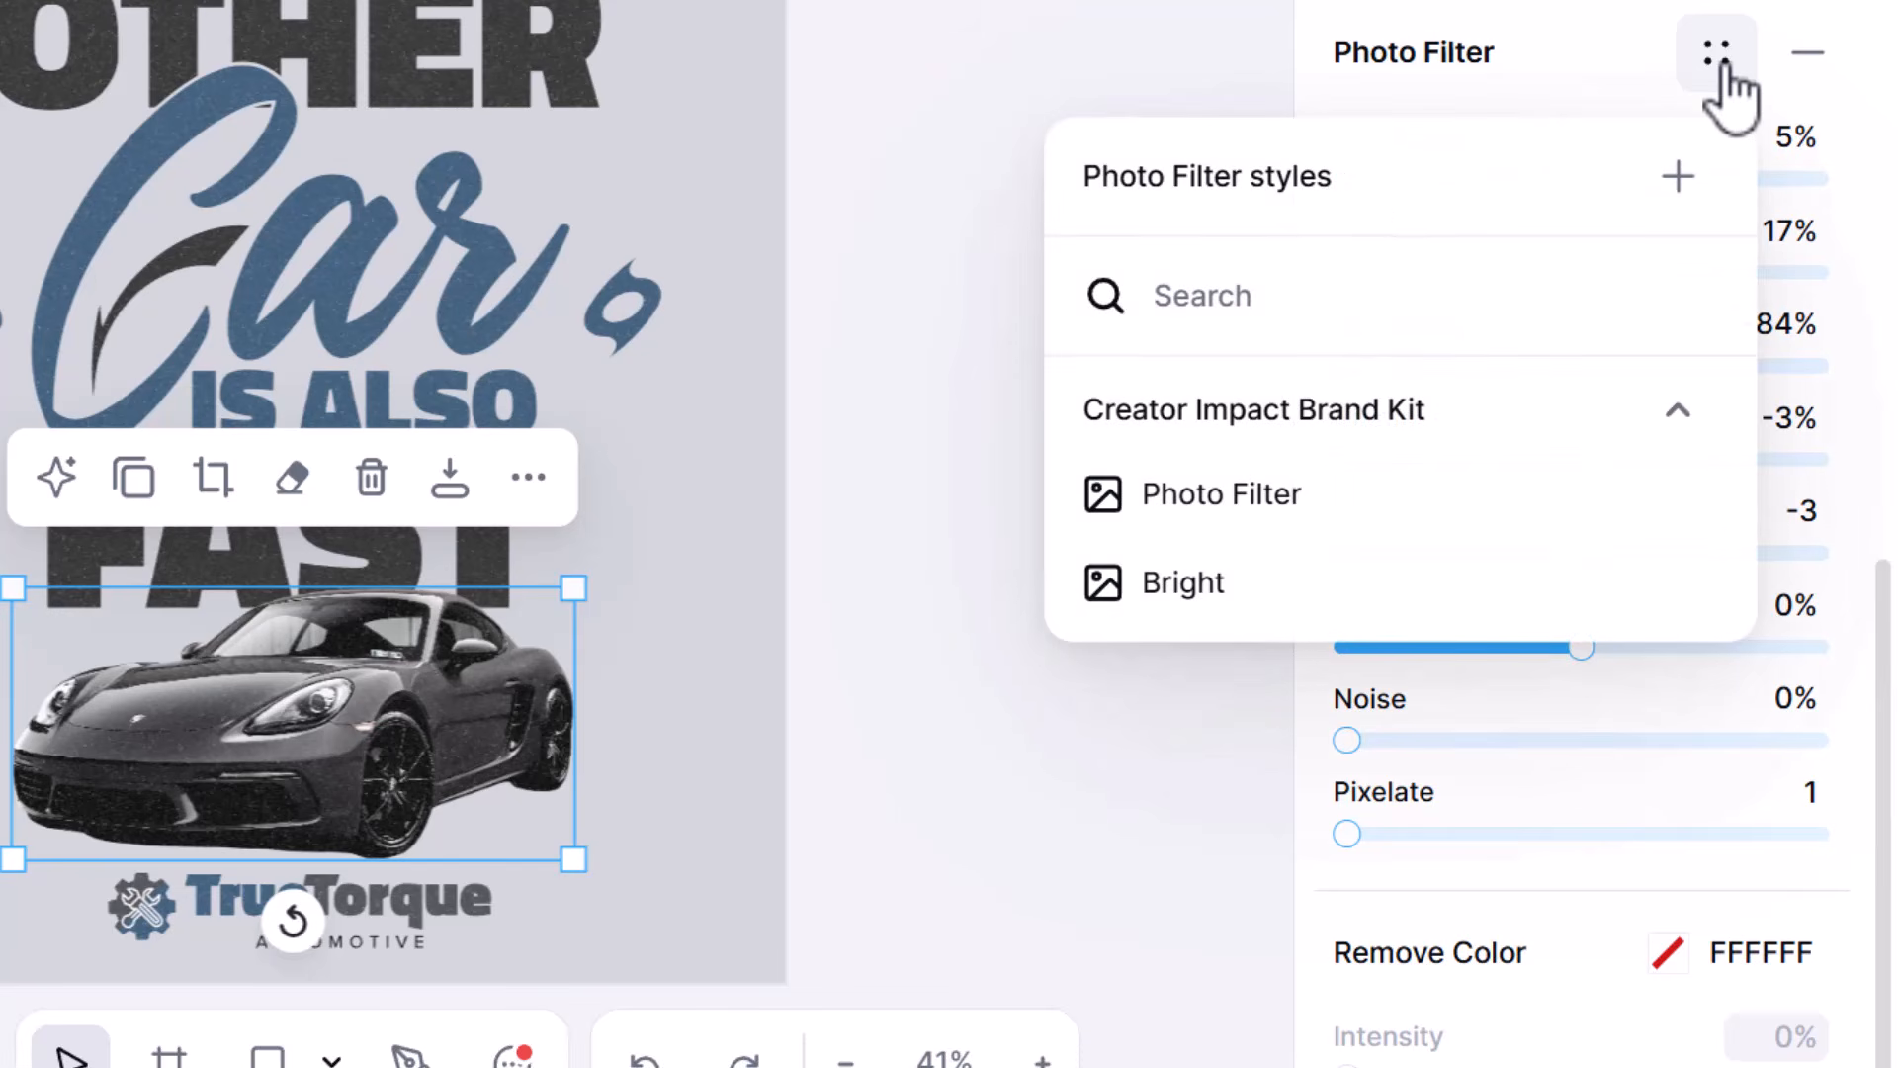
left_click(1678, 181)
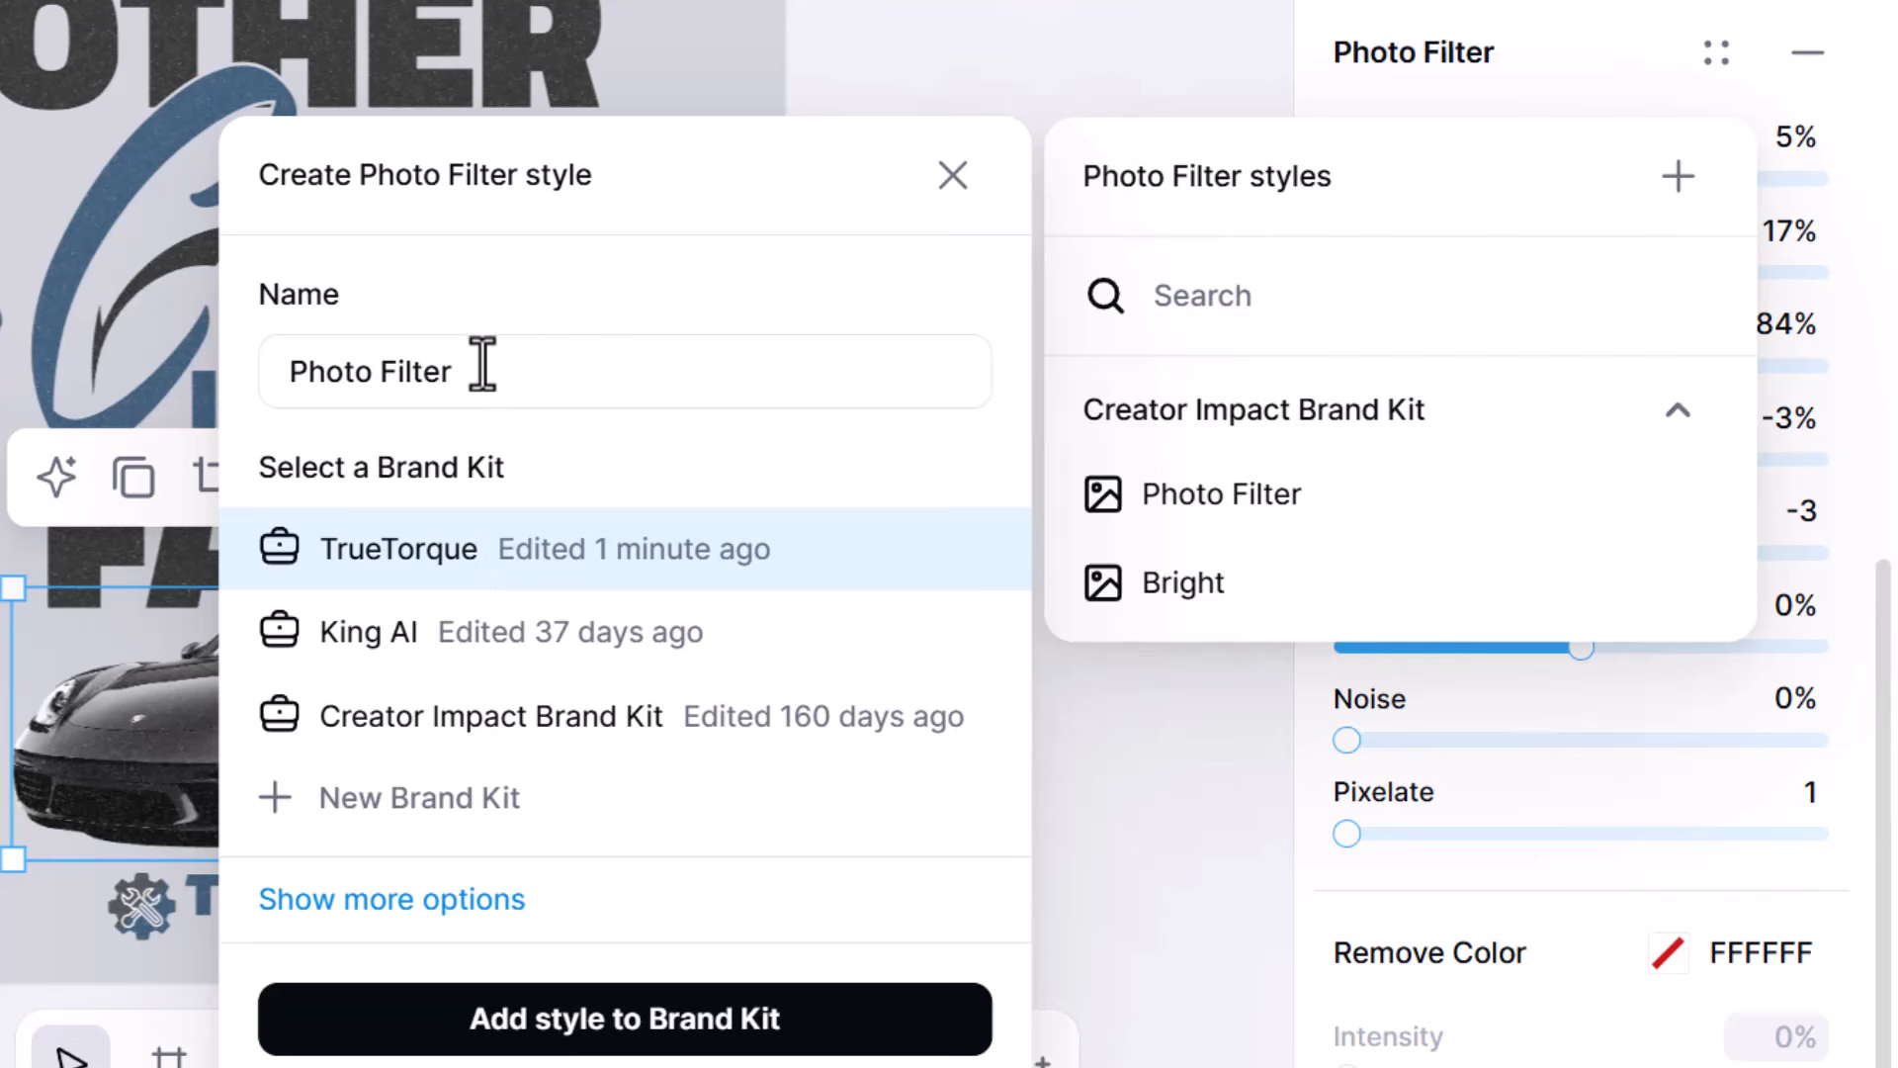
left_click_drag(484, 371, 263, 373)
type("Unsaturate")
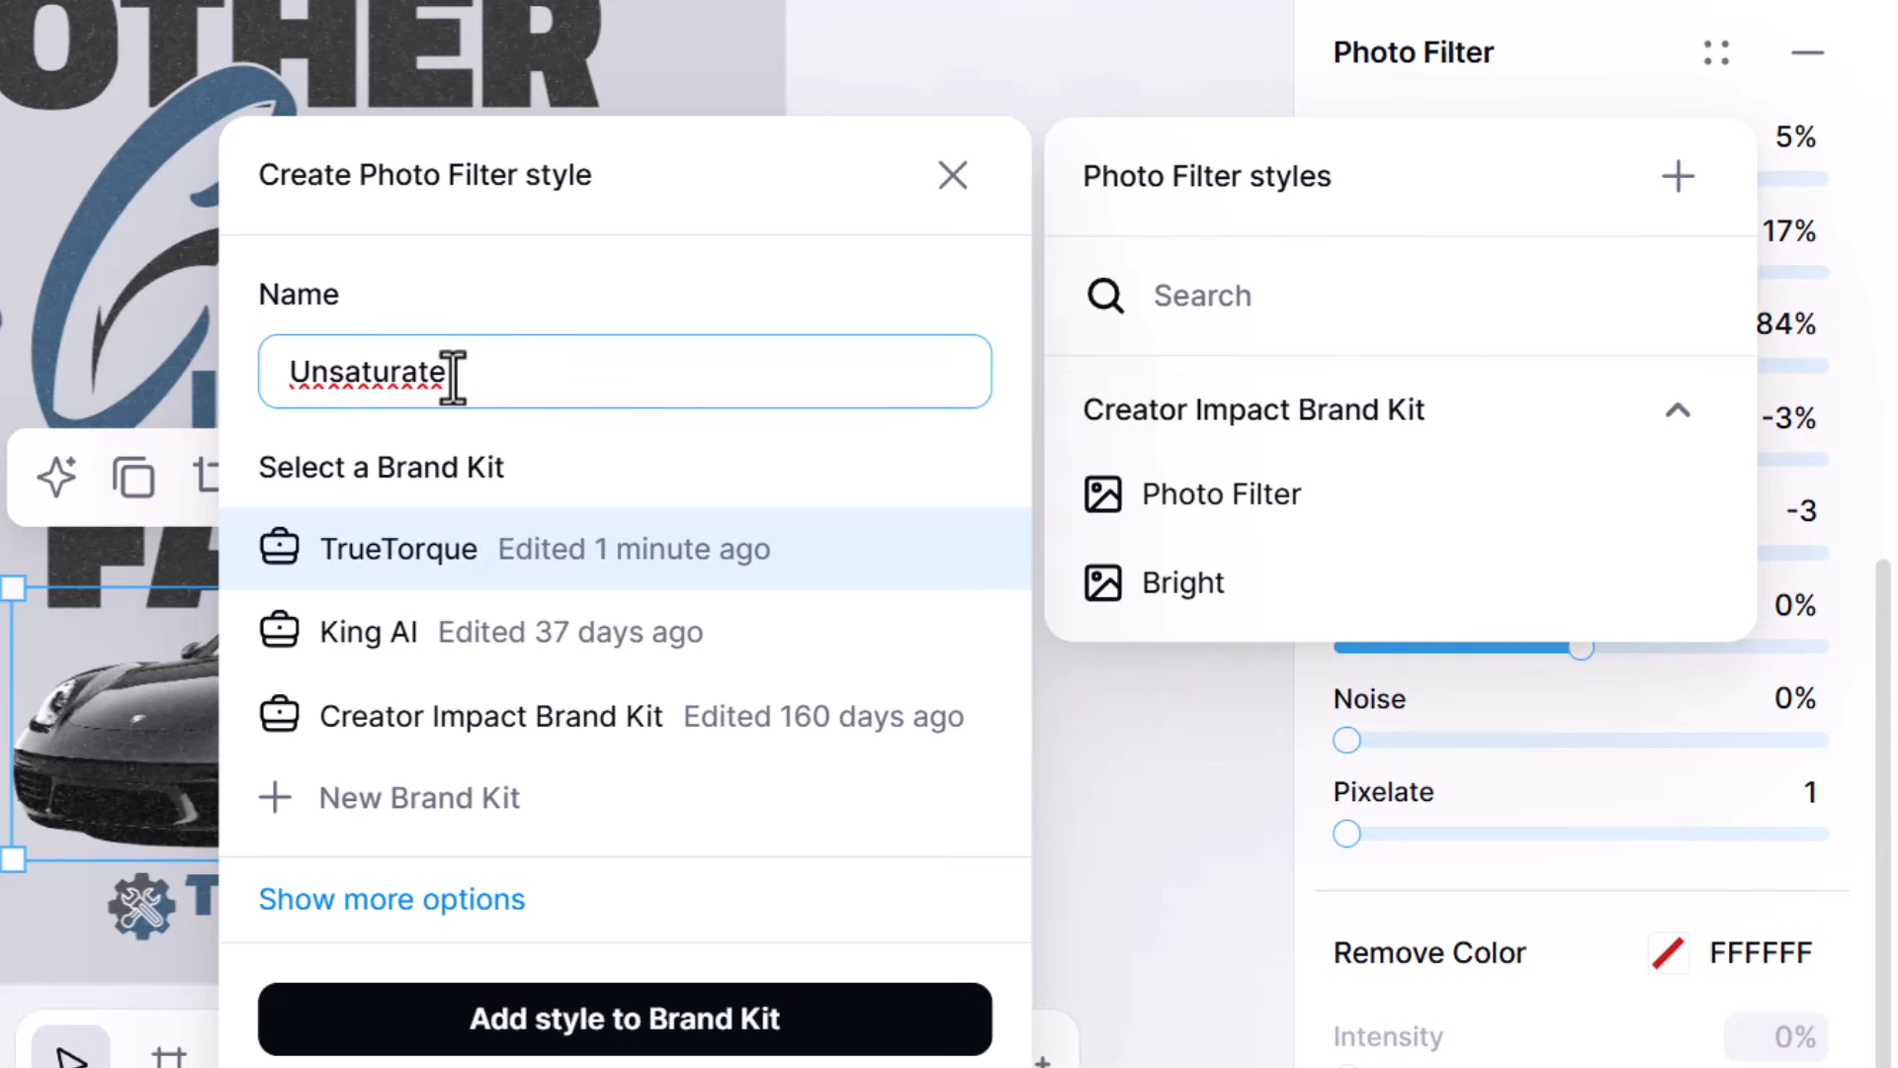
left_click(501, 1024)
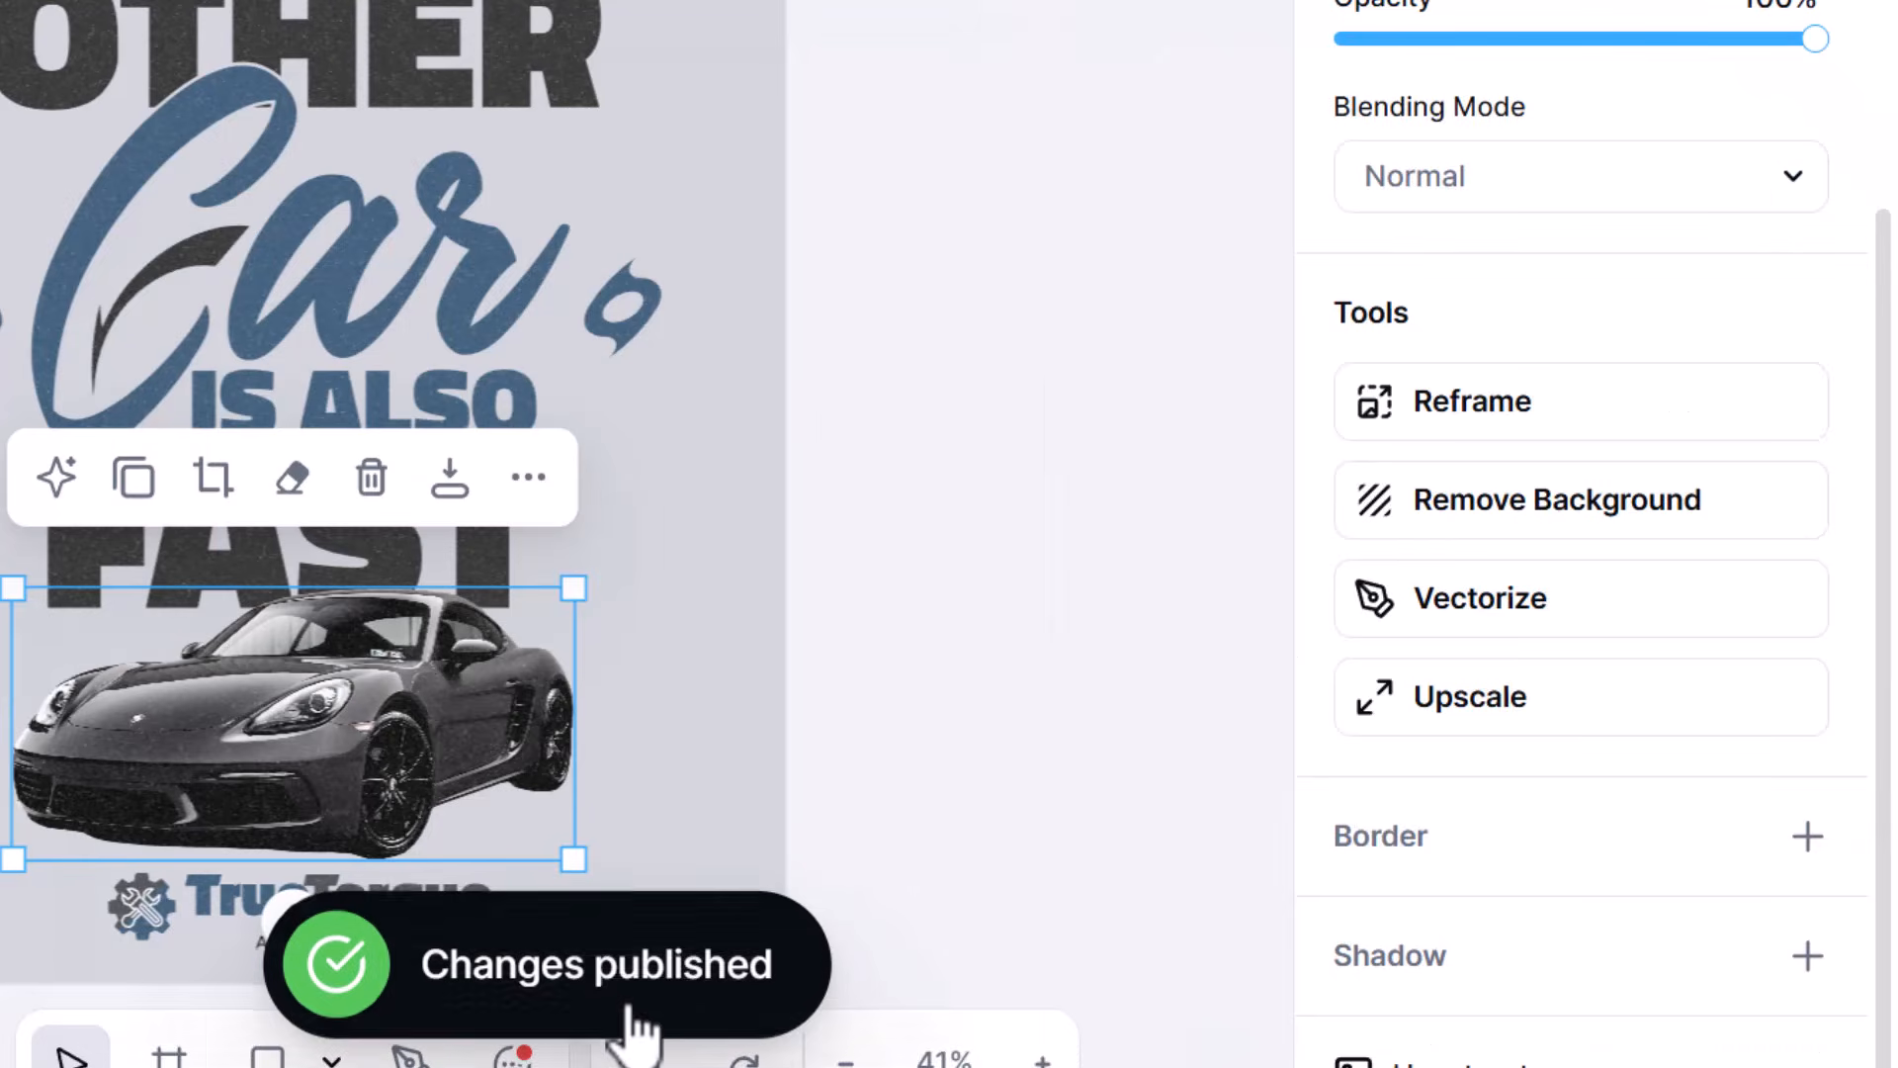
- Add the dark front-view car from the sports car photos beside the existing car, about 197 × 138 px, and remove its background
left_click(857, 359)
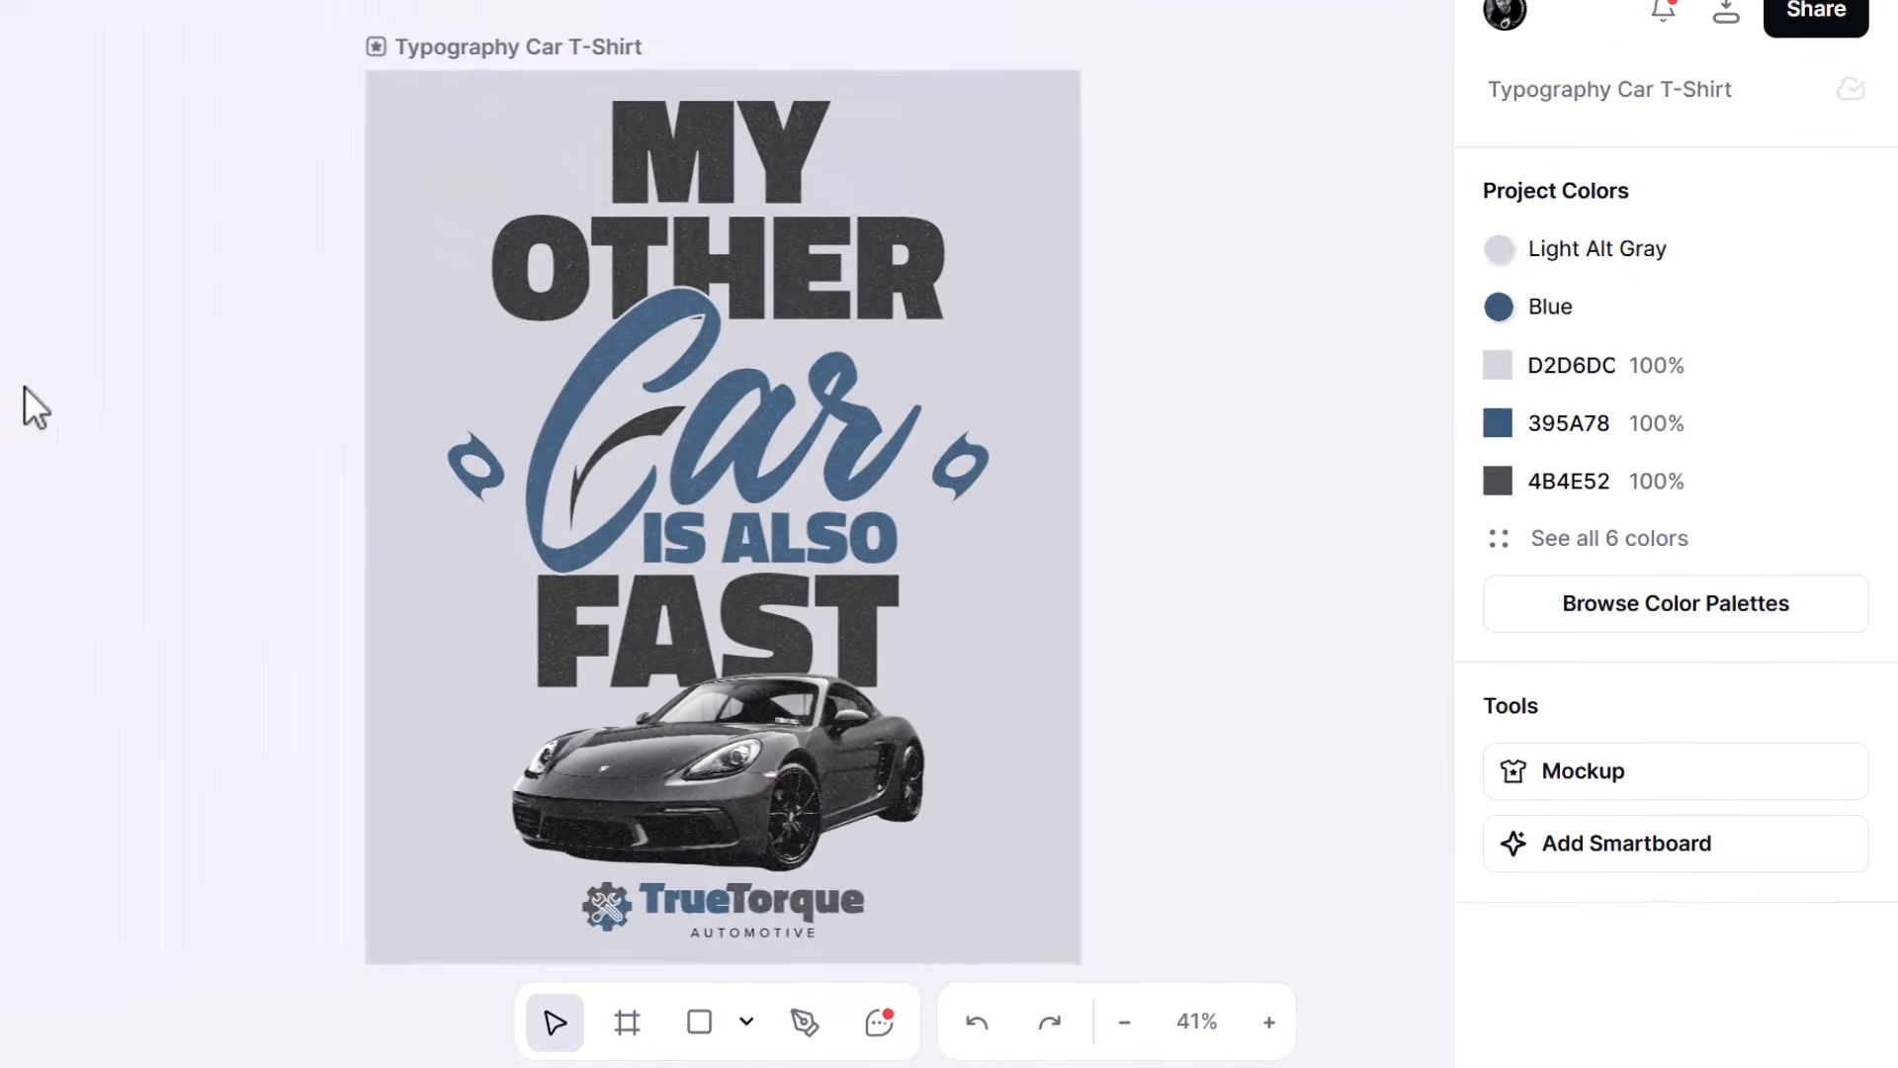
left_click(38, 398)
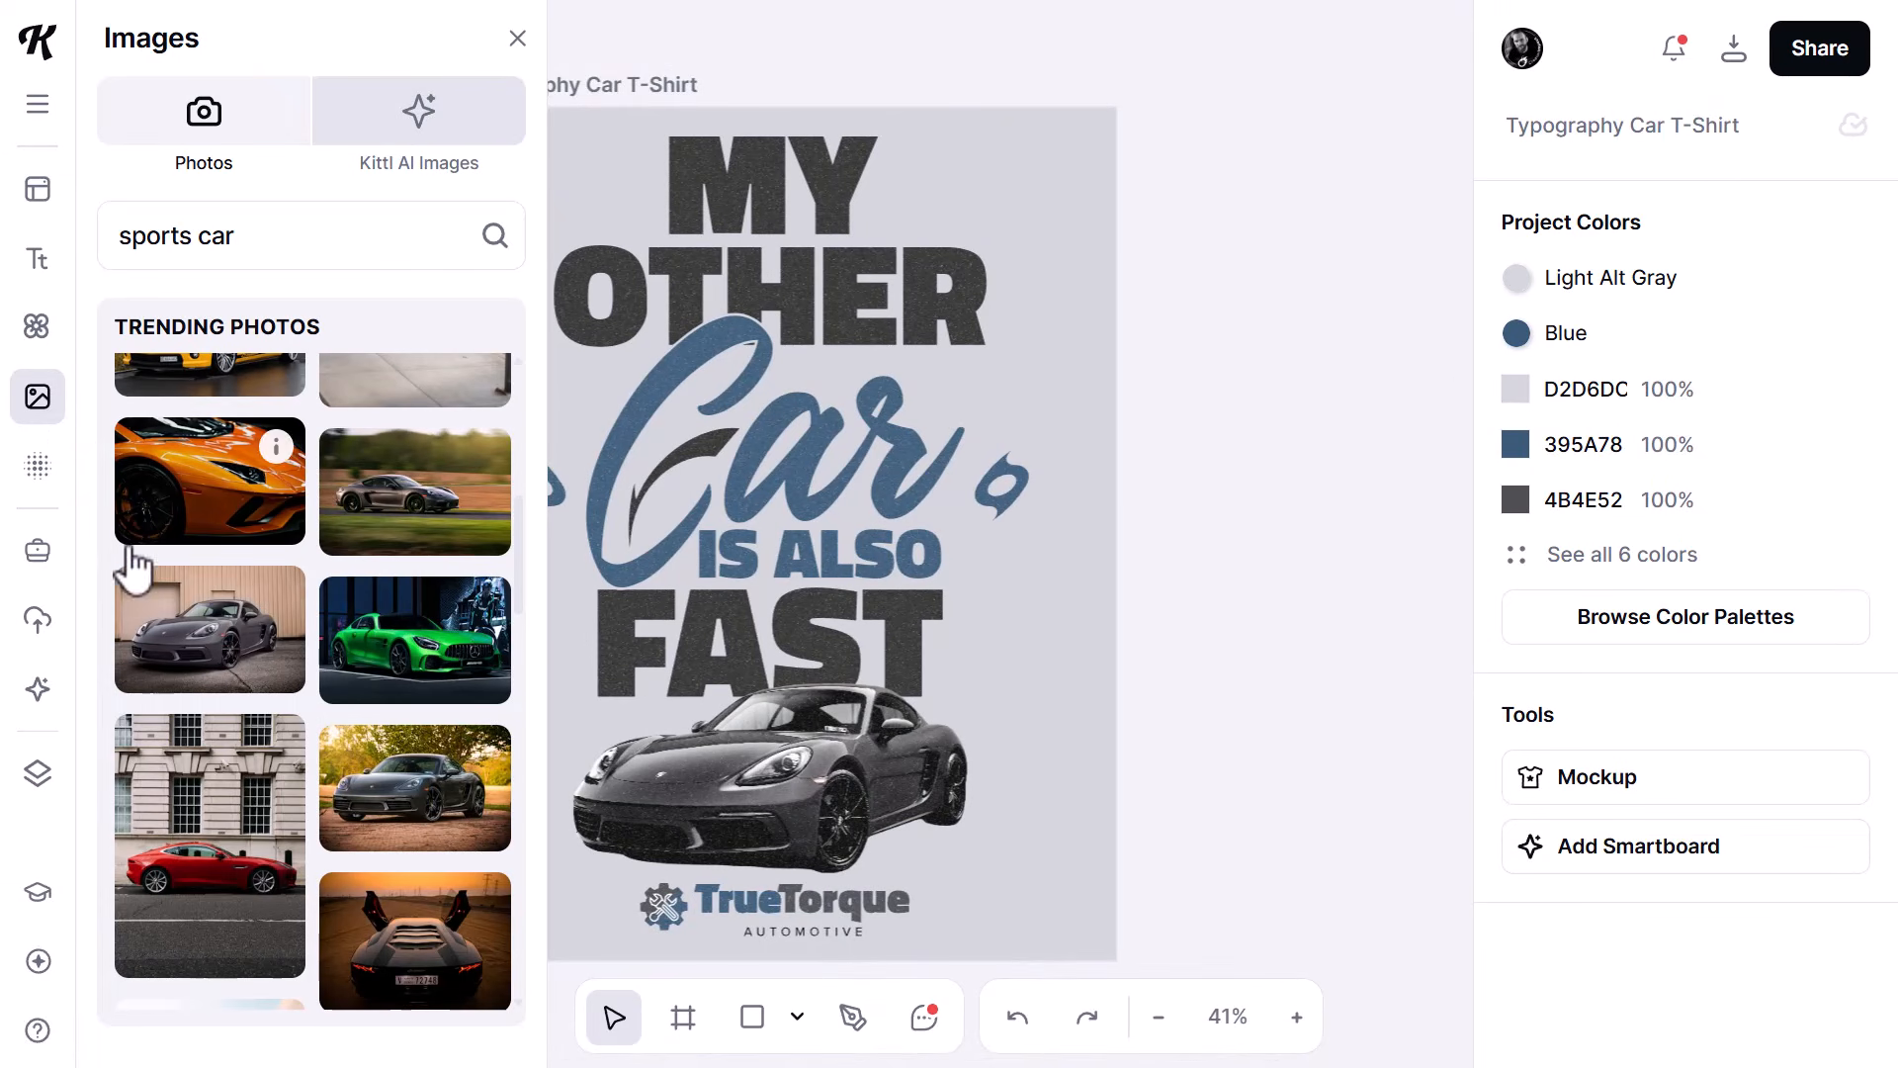
scroll(228, 880, "down", 3)
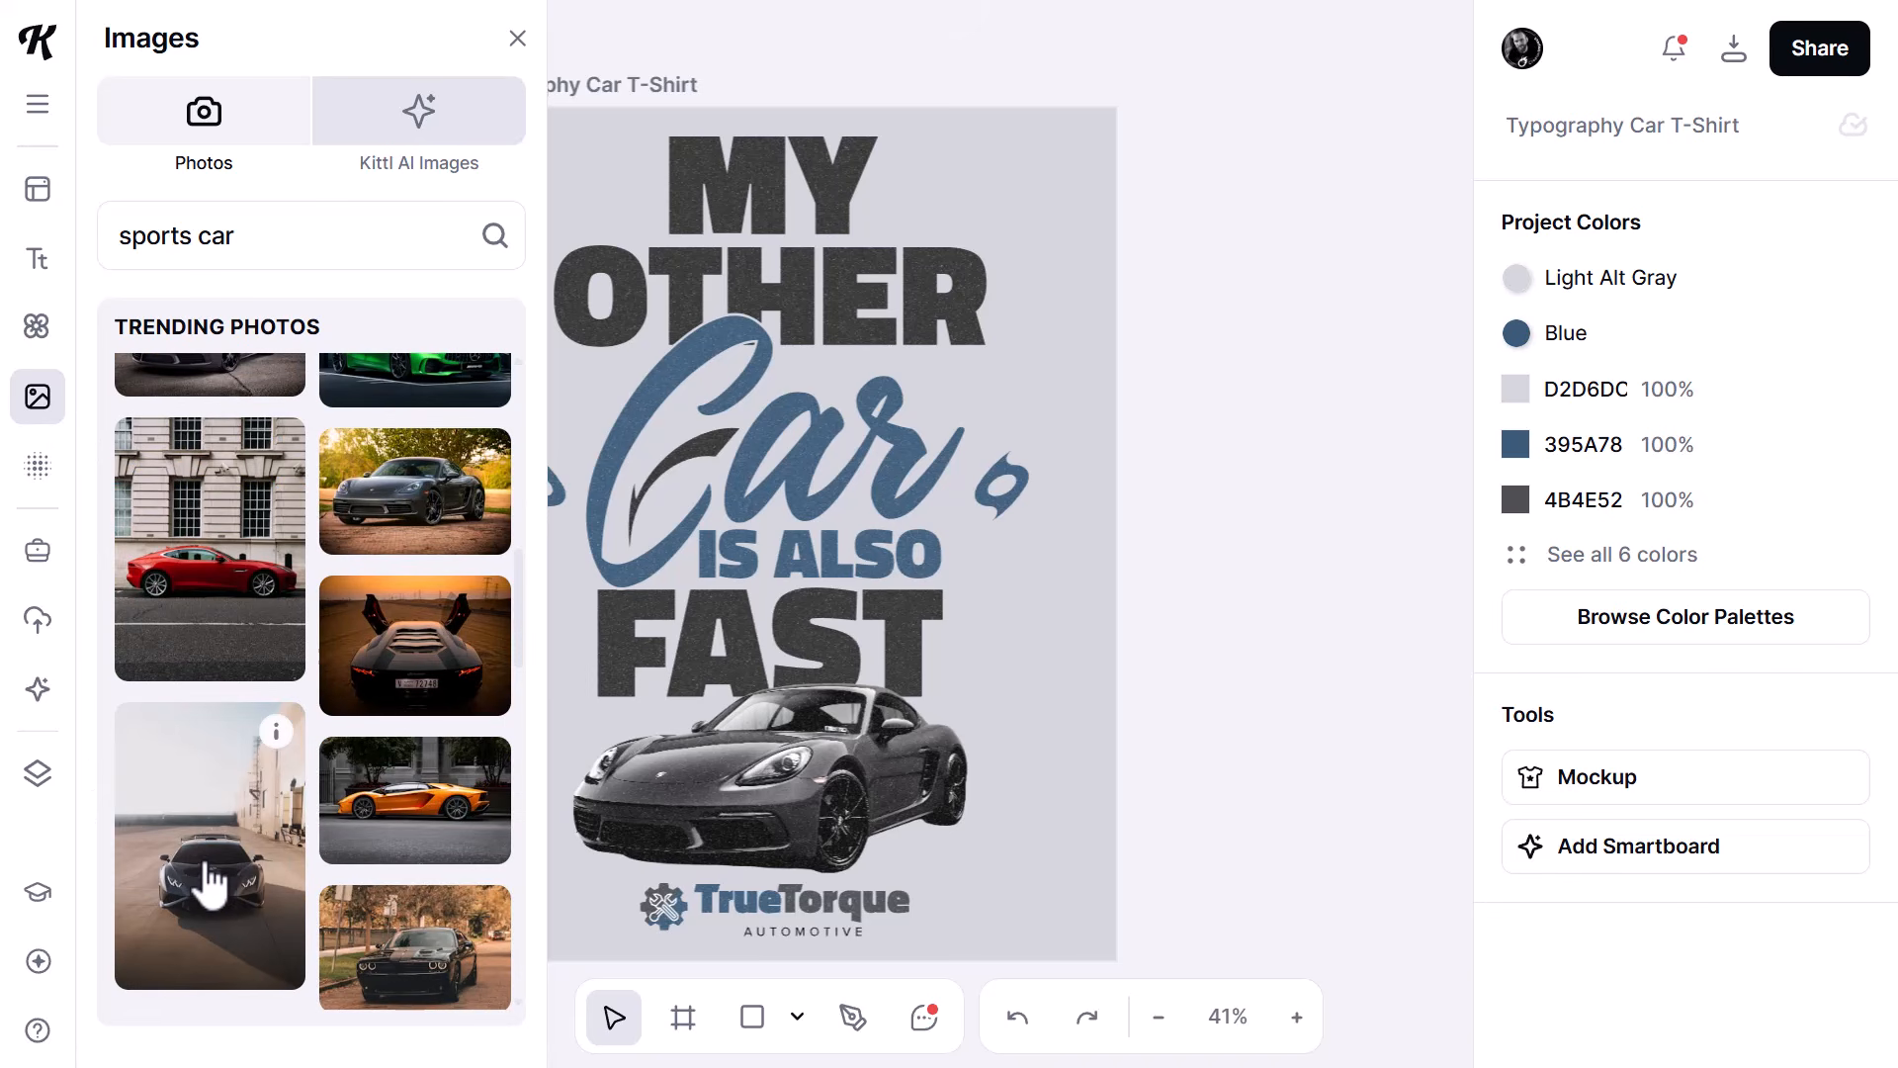
left_click(209, 883)
left_click_drag(797, 543, 983, 680)
left_click(1594, 937)
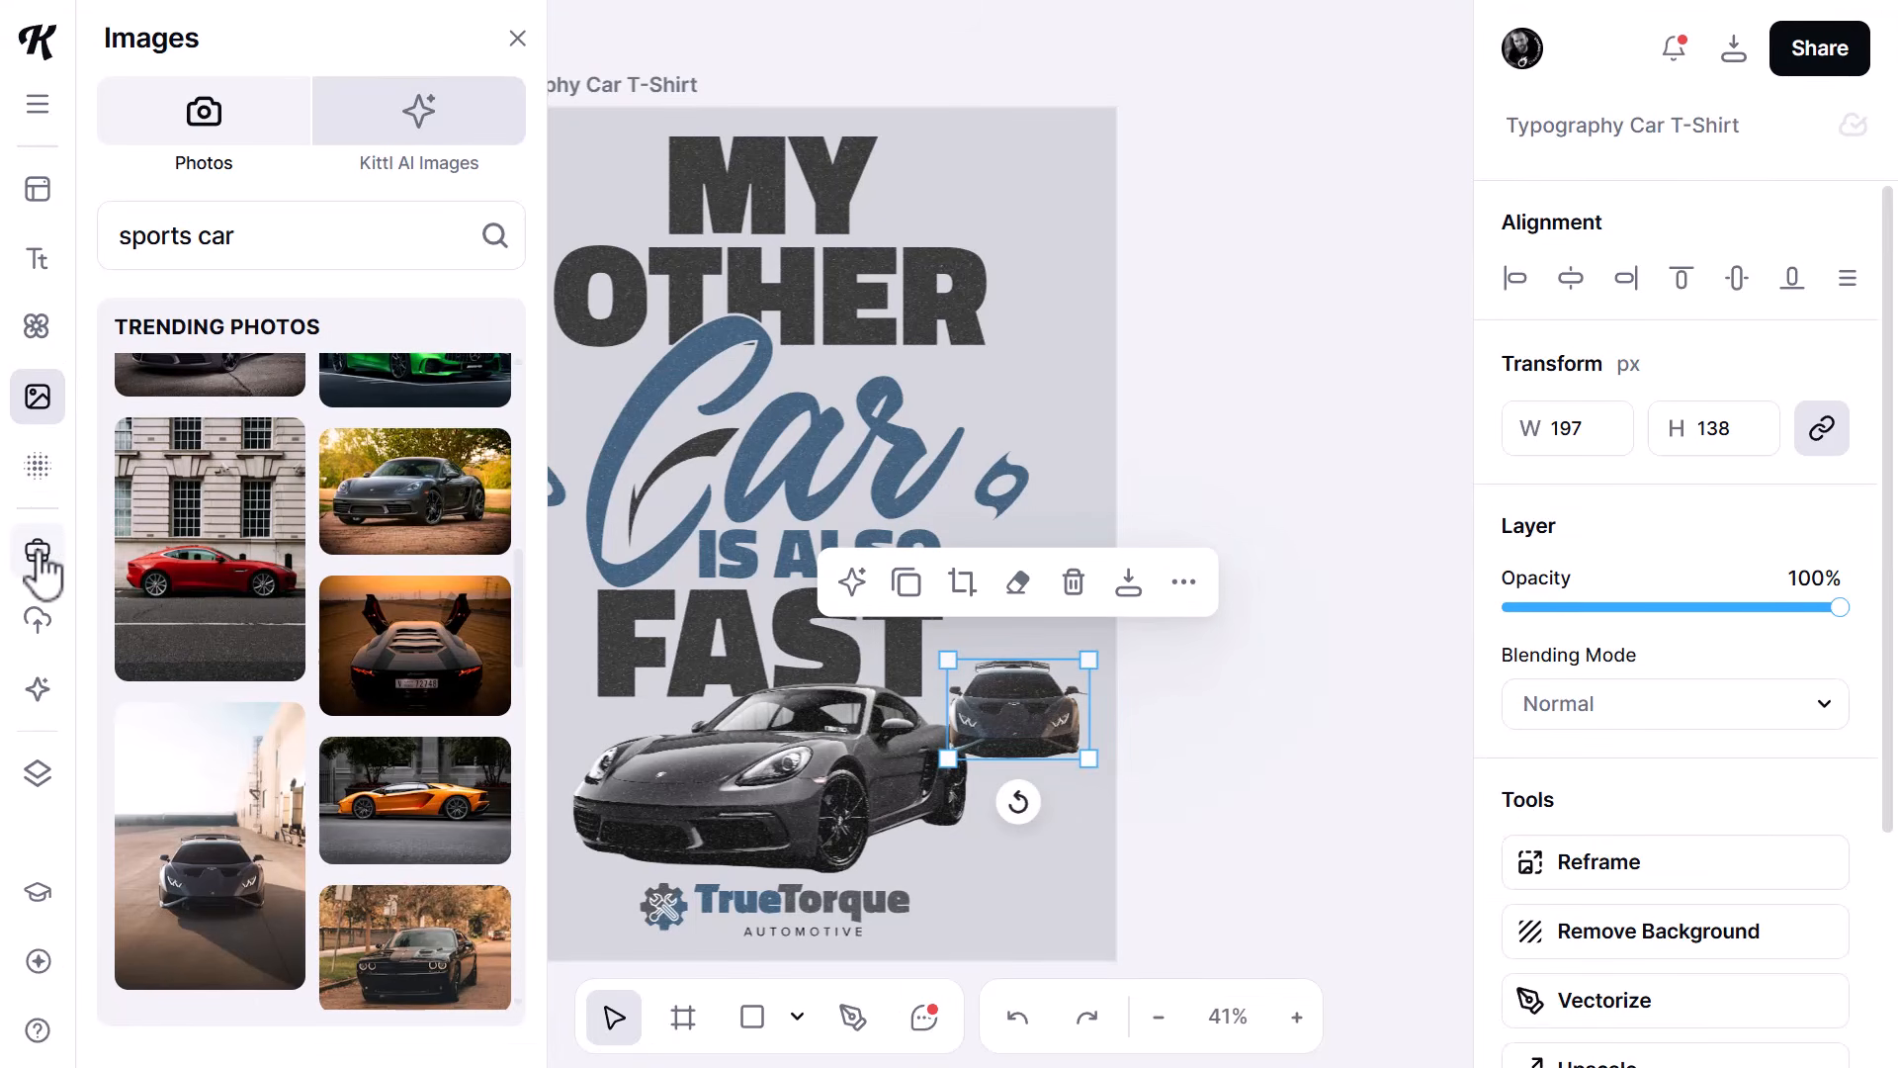
- Apply the brand kit's "Unsaturate" photo filter style to the newly added front-view car
left_click(37, 553)
scroll(323, 797, "down", 5)
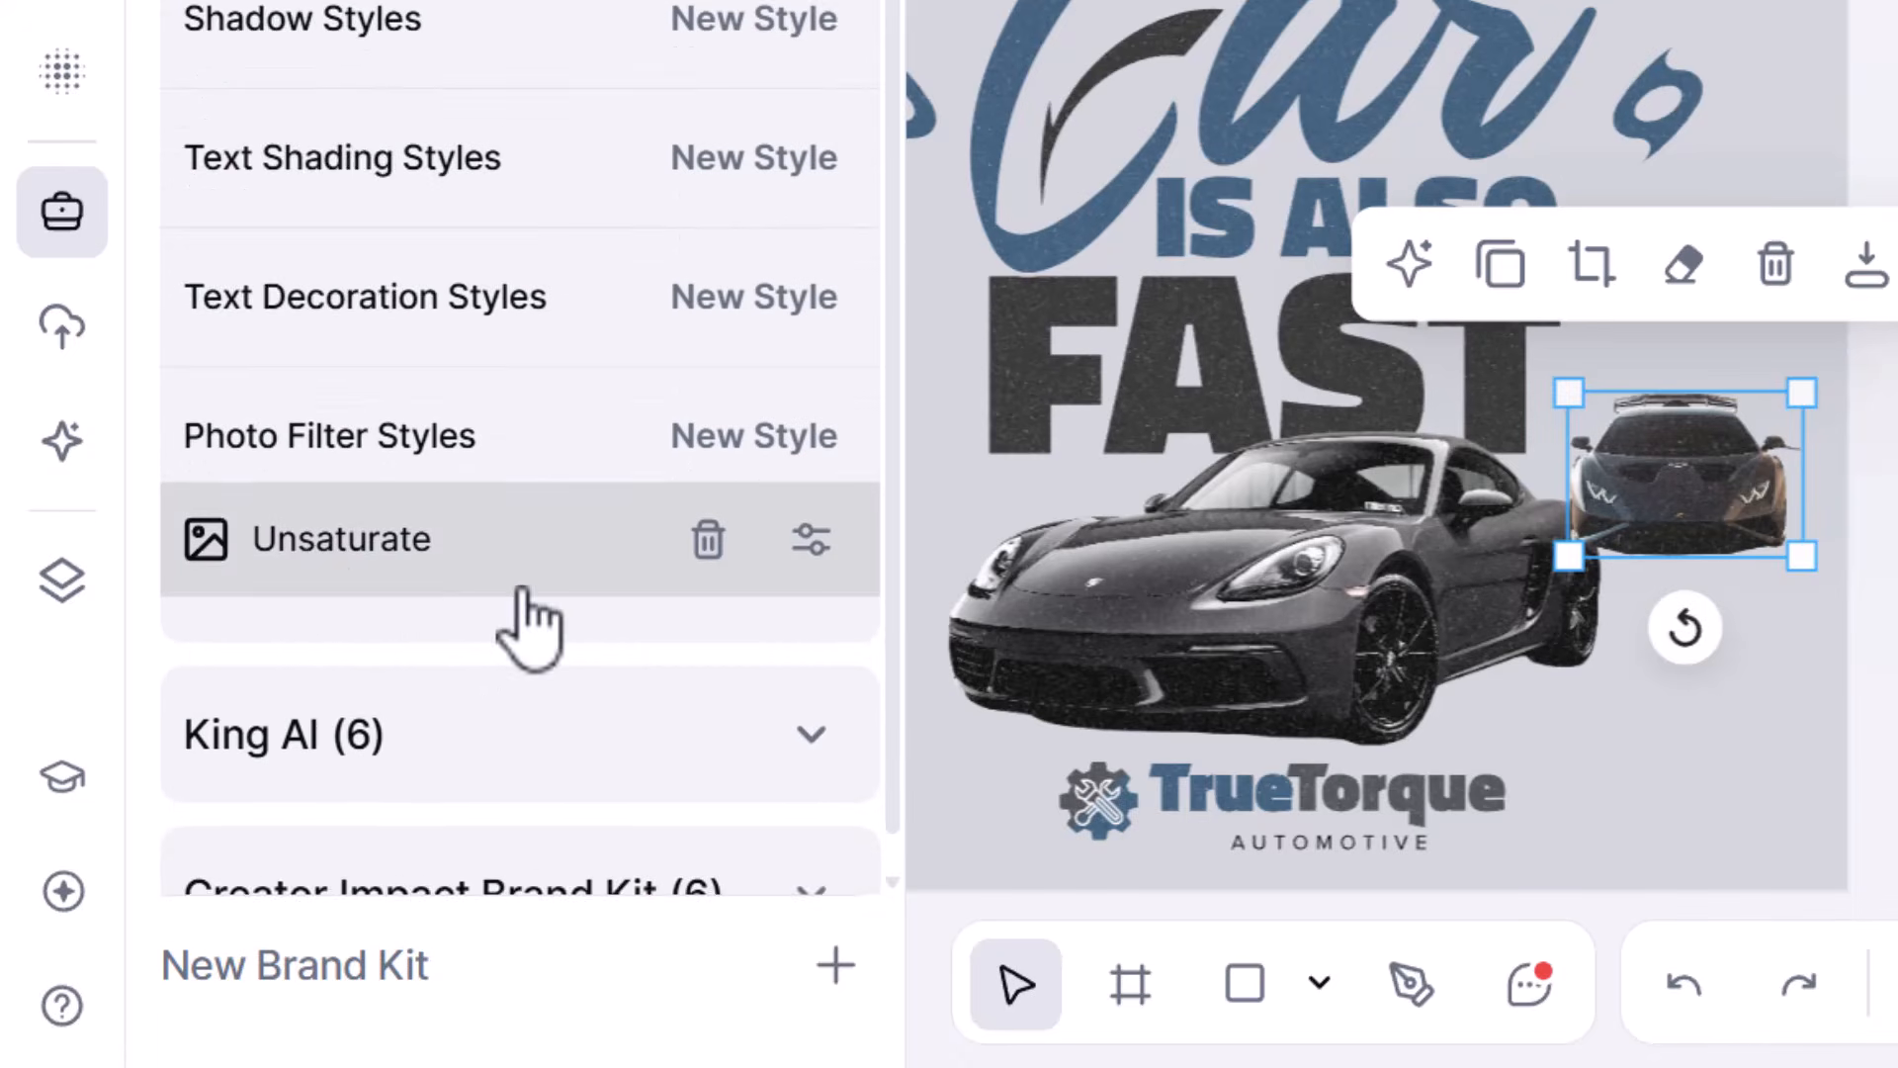
scroll(522, 590, "down", 1)
left_click(362, 461)
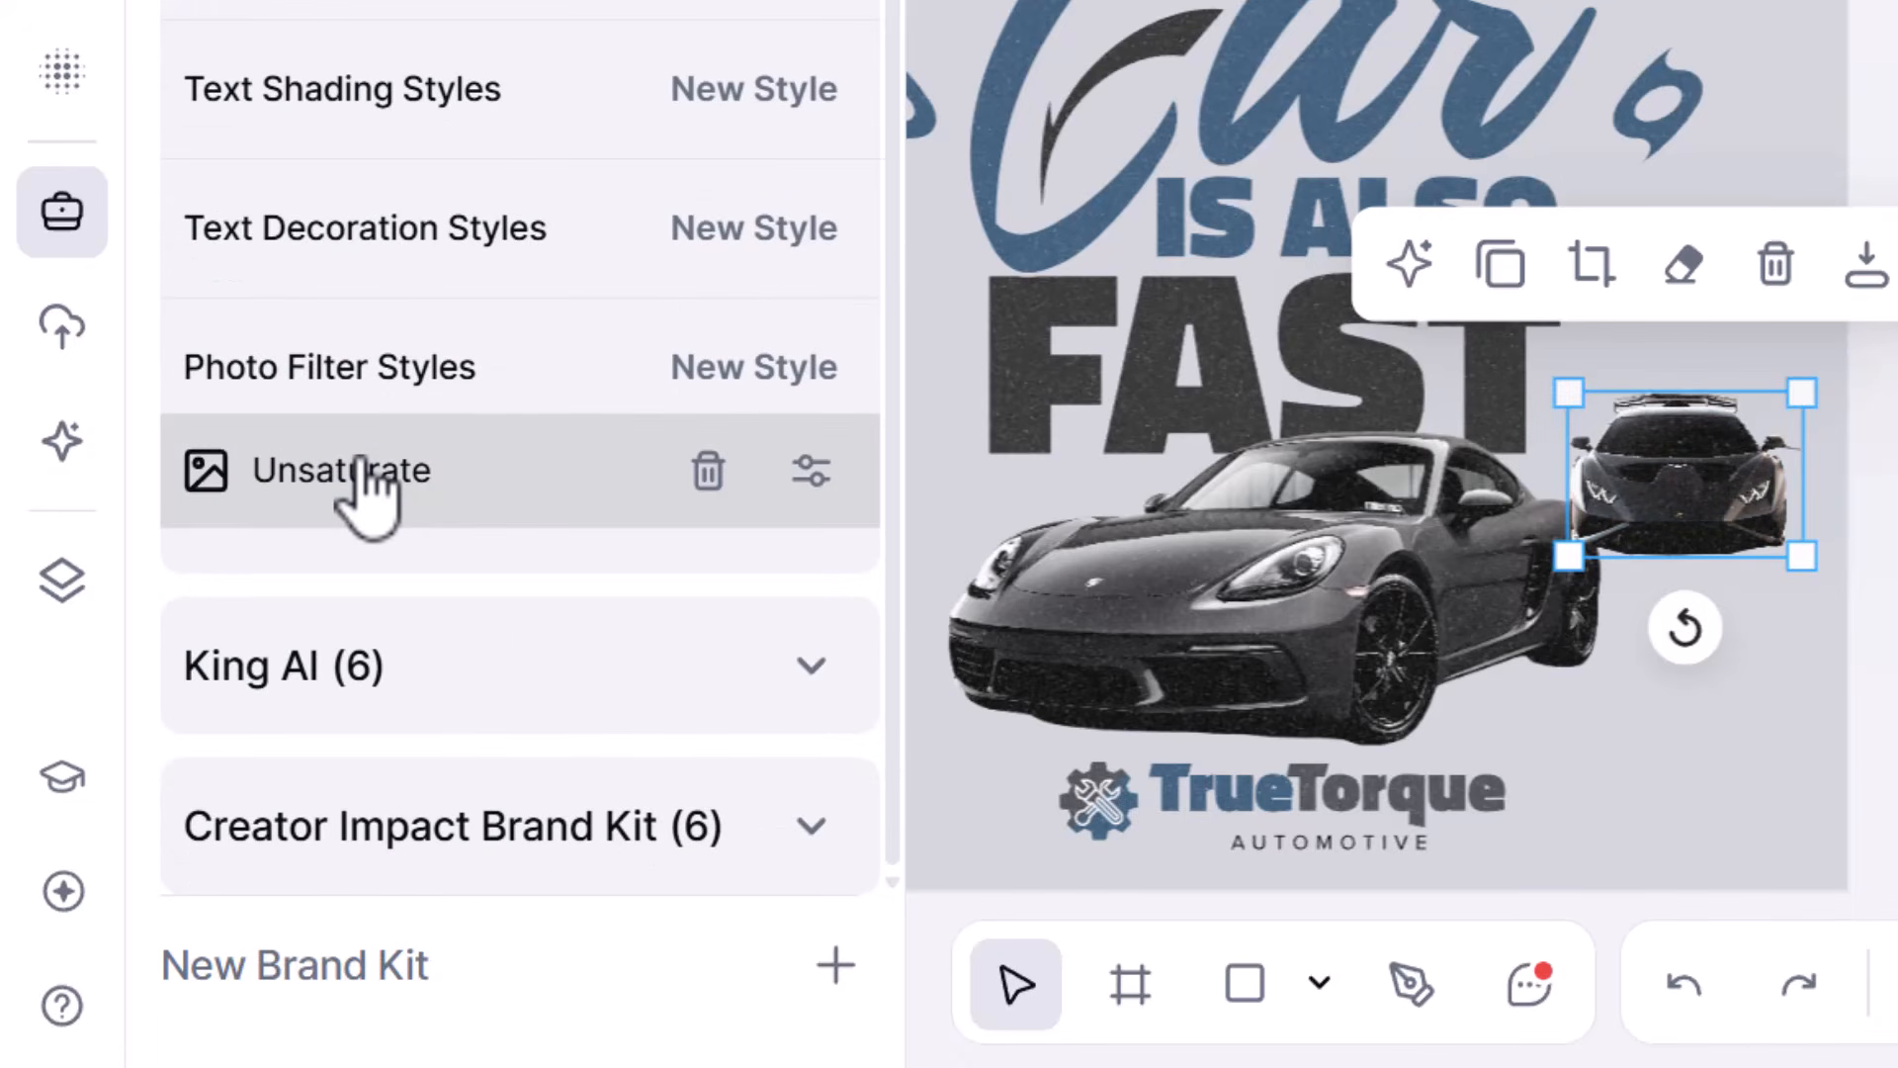
- Enlarge the front-view car so it overlaps the original car, shift it slightly right, and delete it from the design
left_click_drag(1572, 555, 1297, 746)
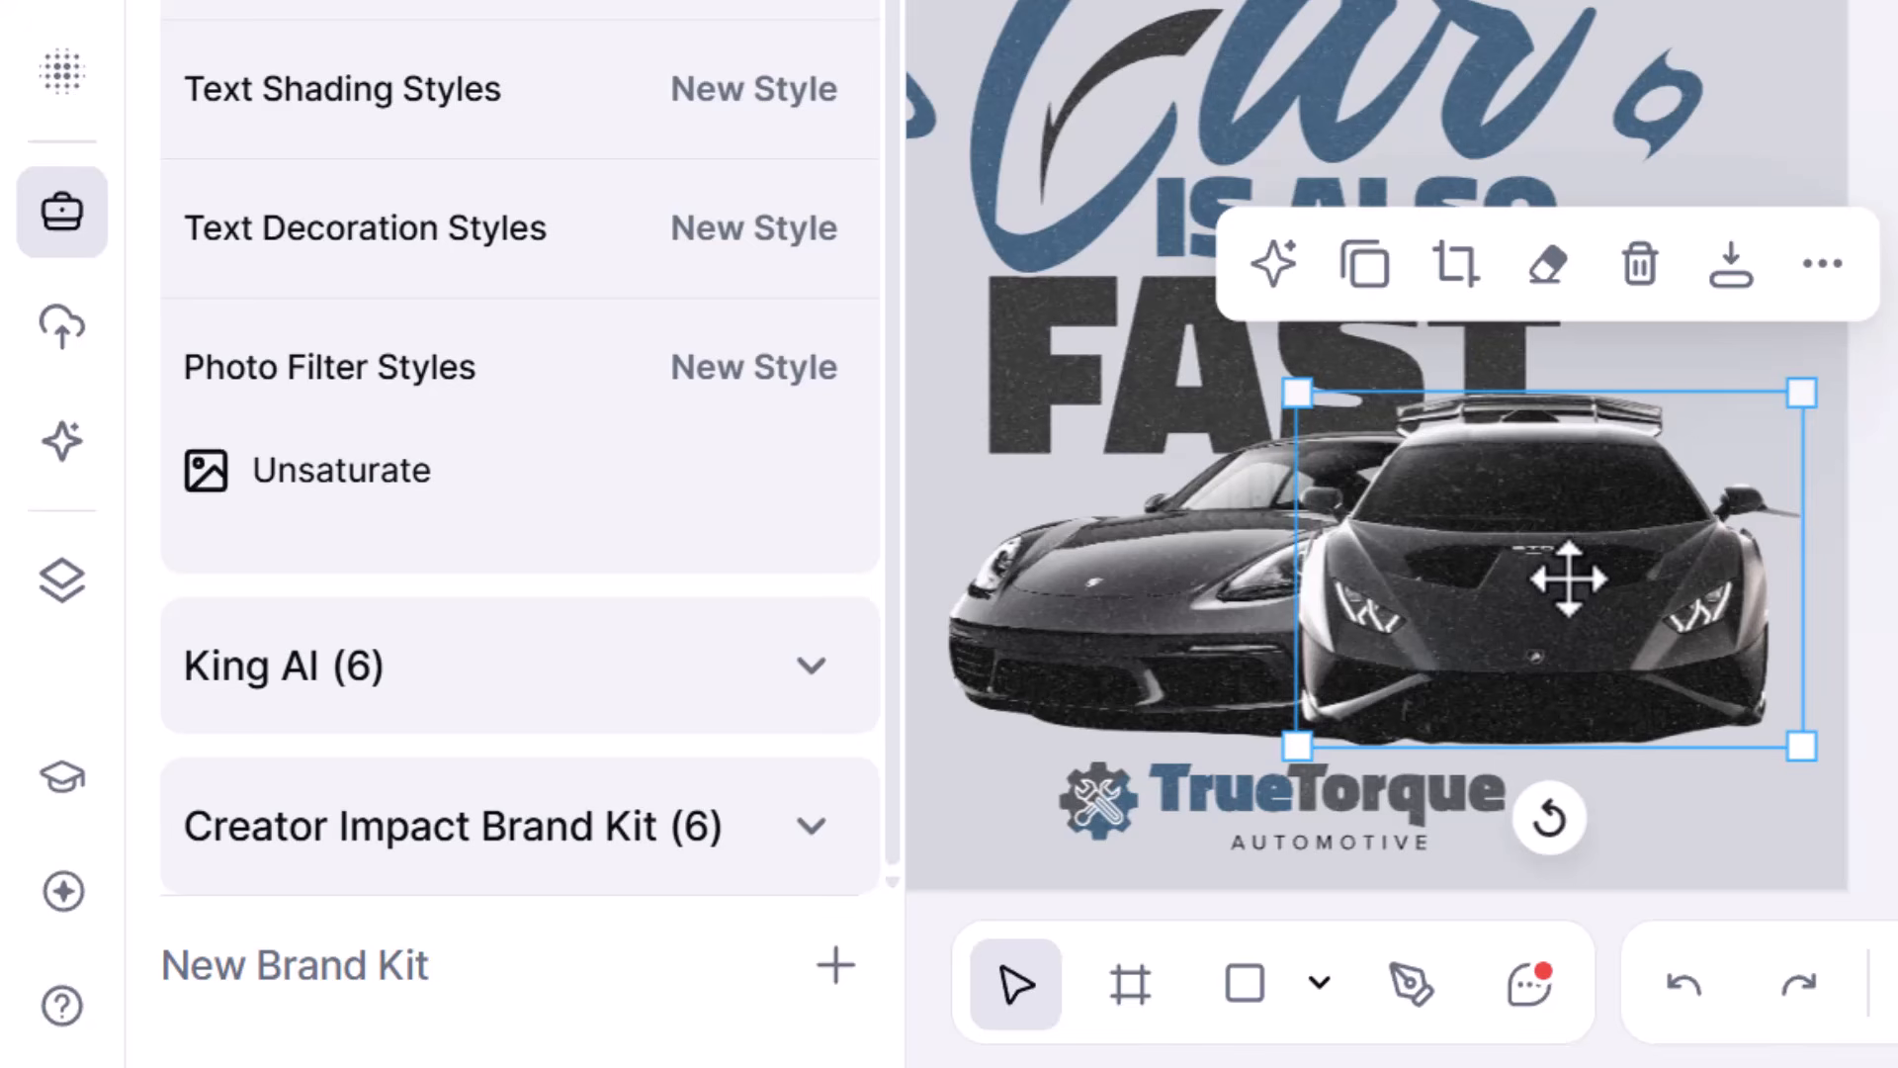
left_click_drag(1535, 571, 1564, 569)
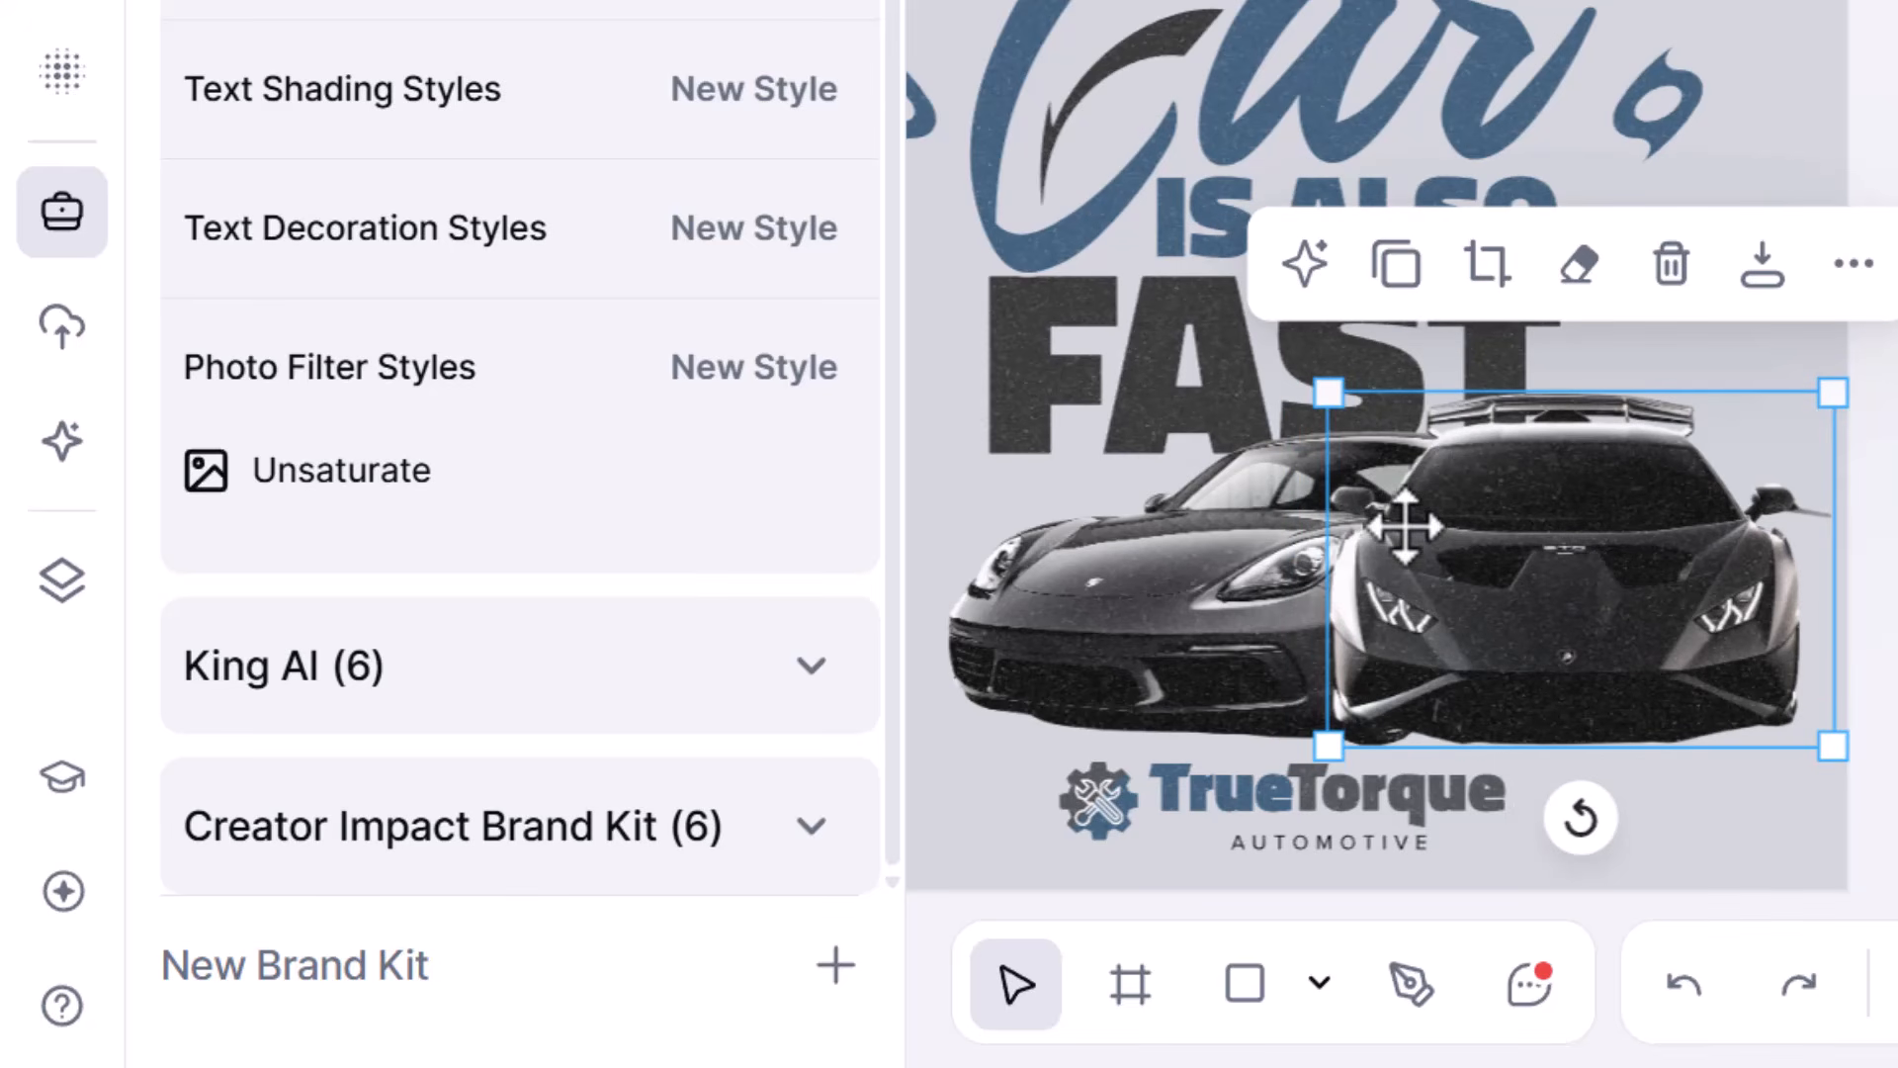
key("Delete")
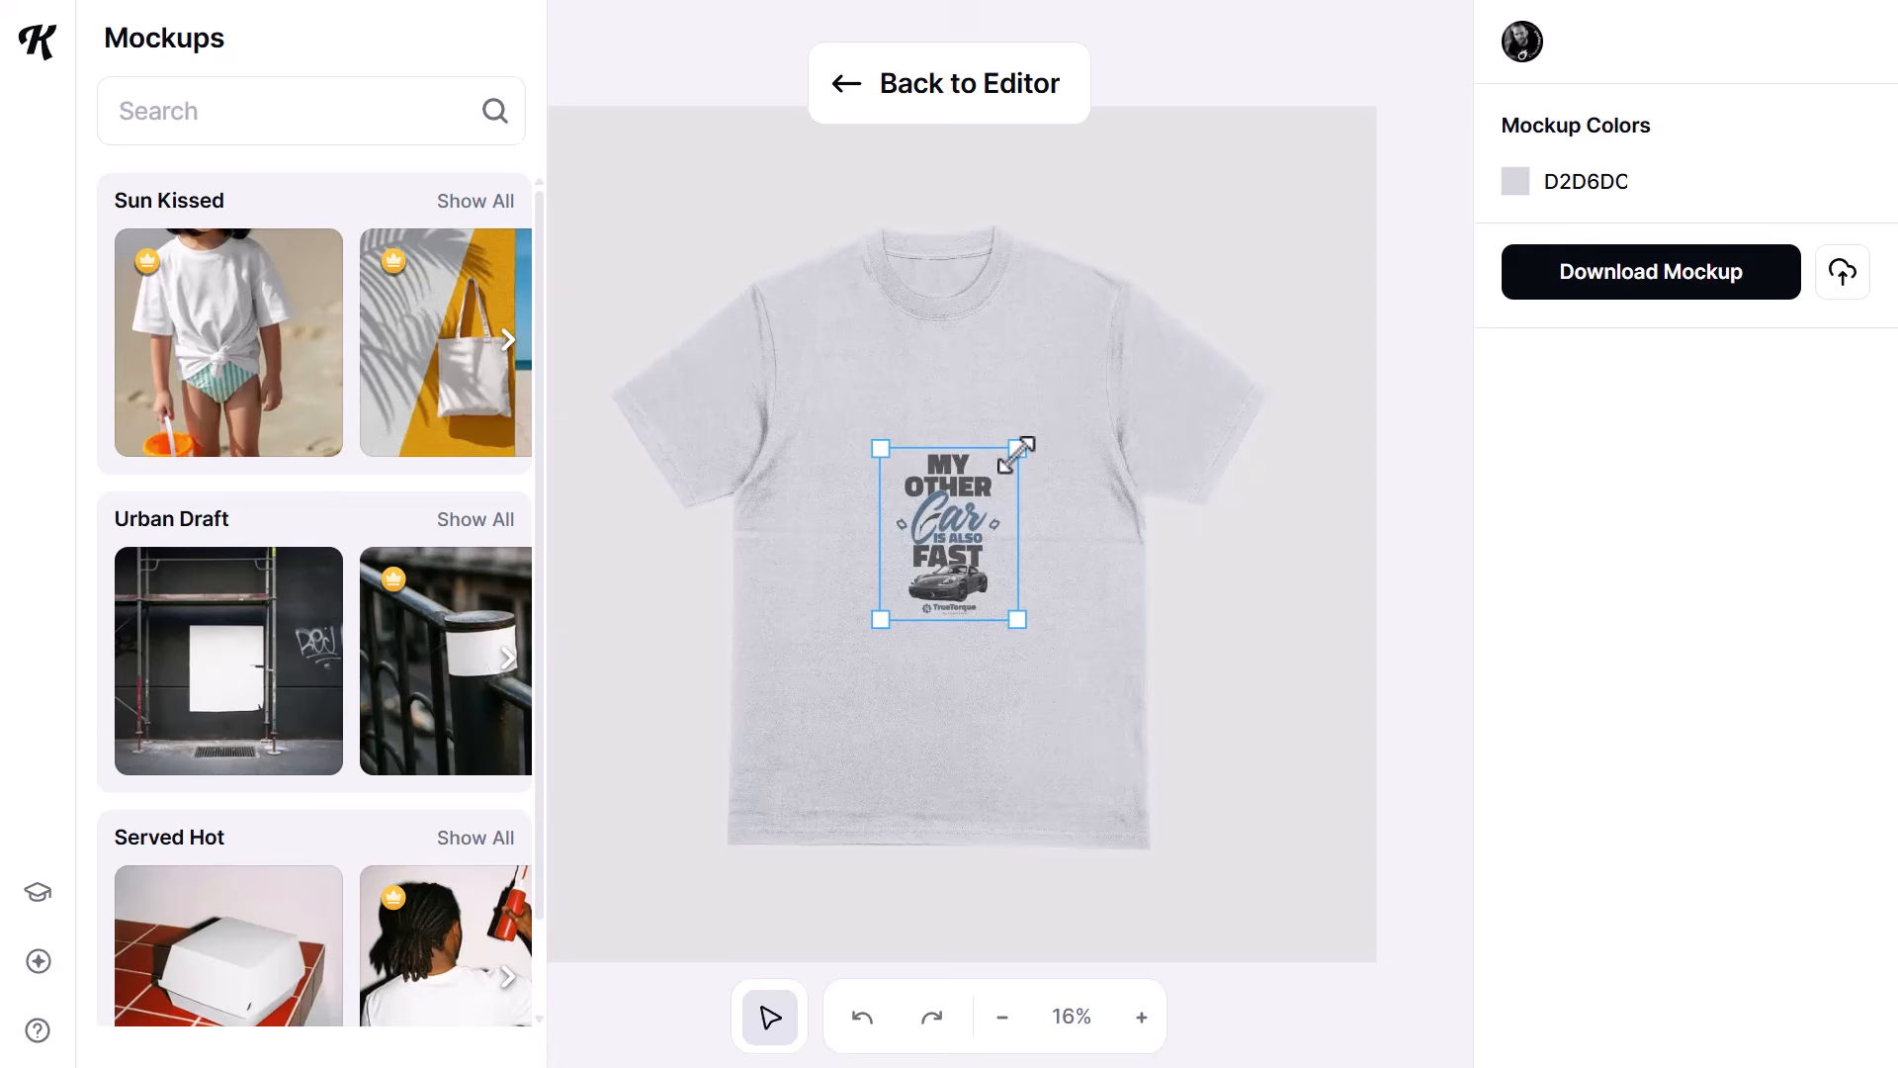
- Put the car typography design on a light gray T-shirt mockup, sized large across the shirt's front
left_click_drag(1019, 453, 1149, 322)
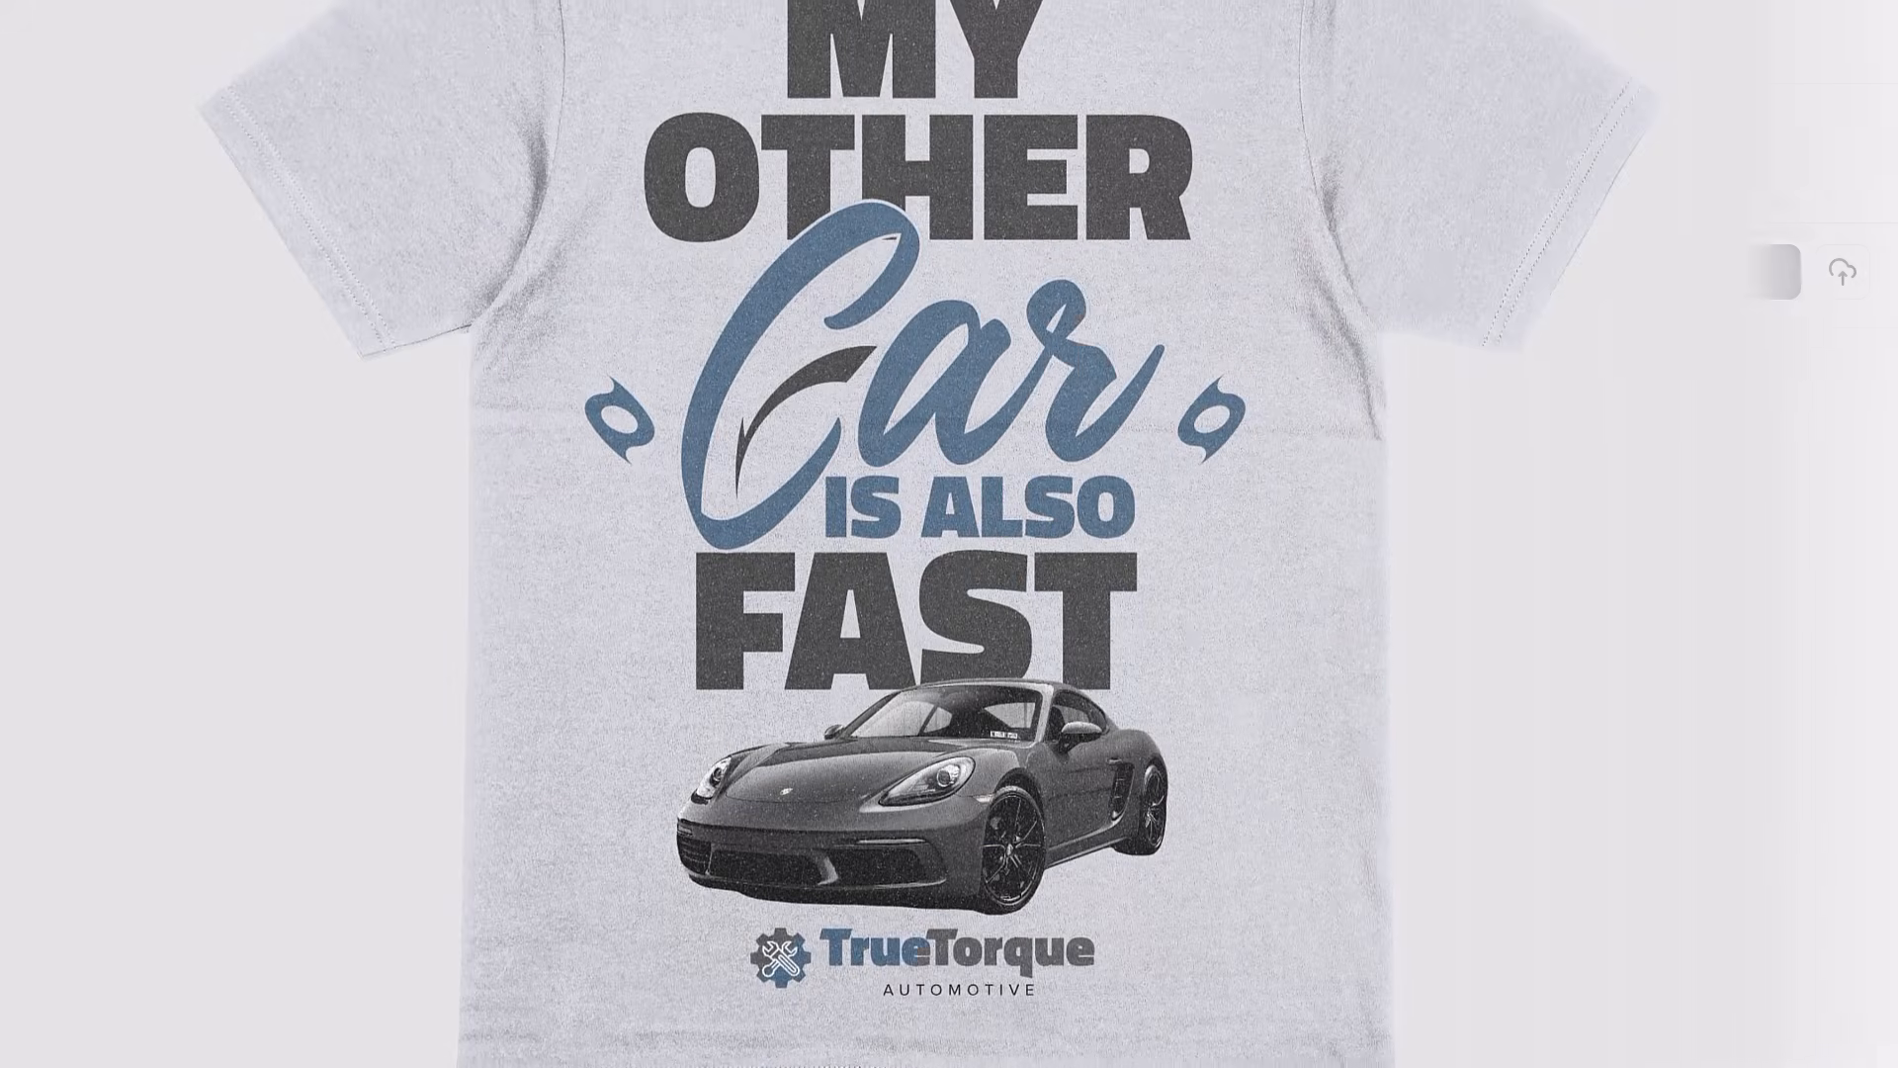